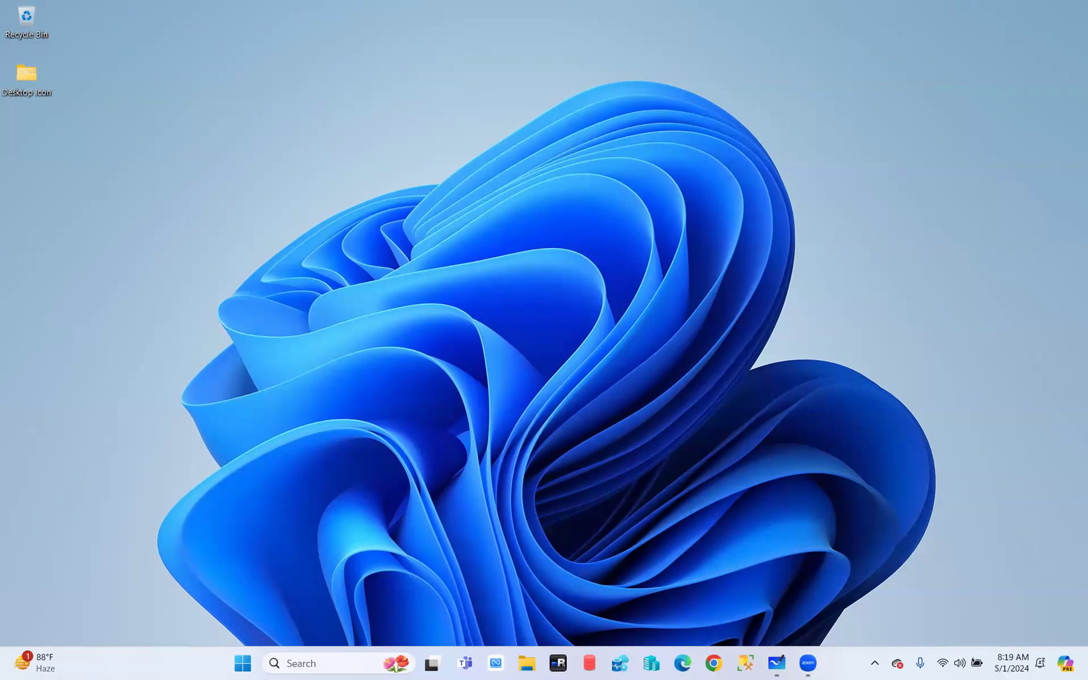
# Open the BinaryFiles folder on the Data (D:) drive in File Explorer
pyautogui.click(527, 663)
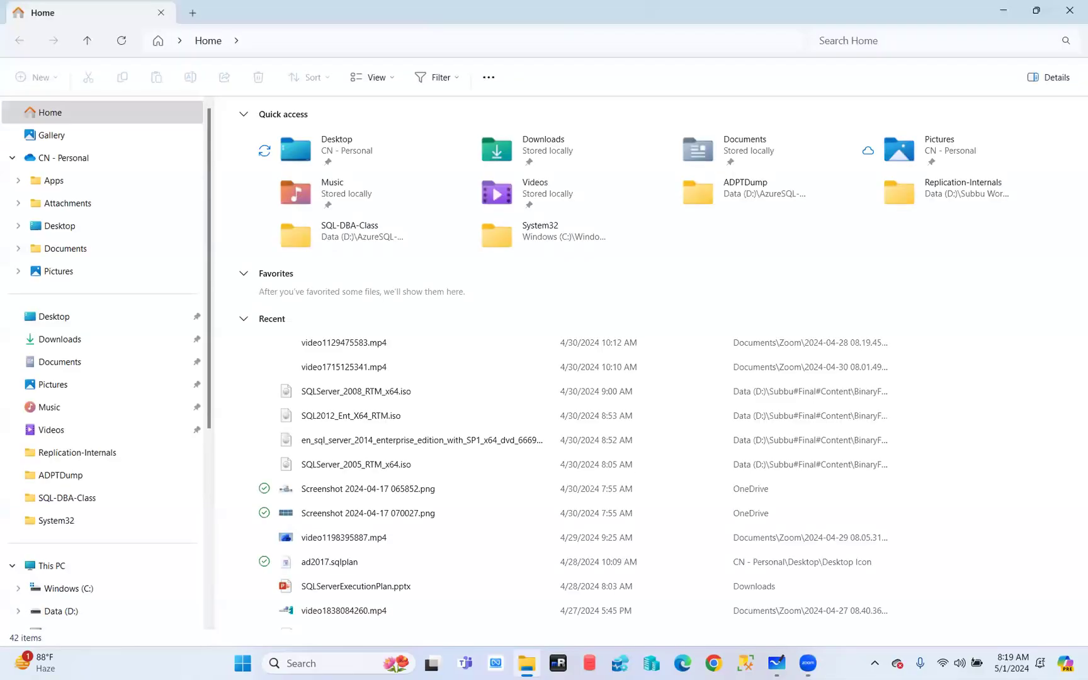
pyautogui.click(88, 611)
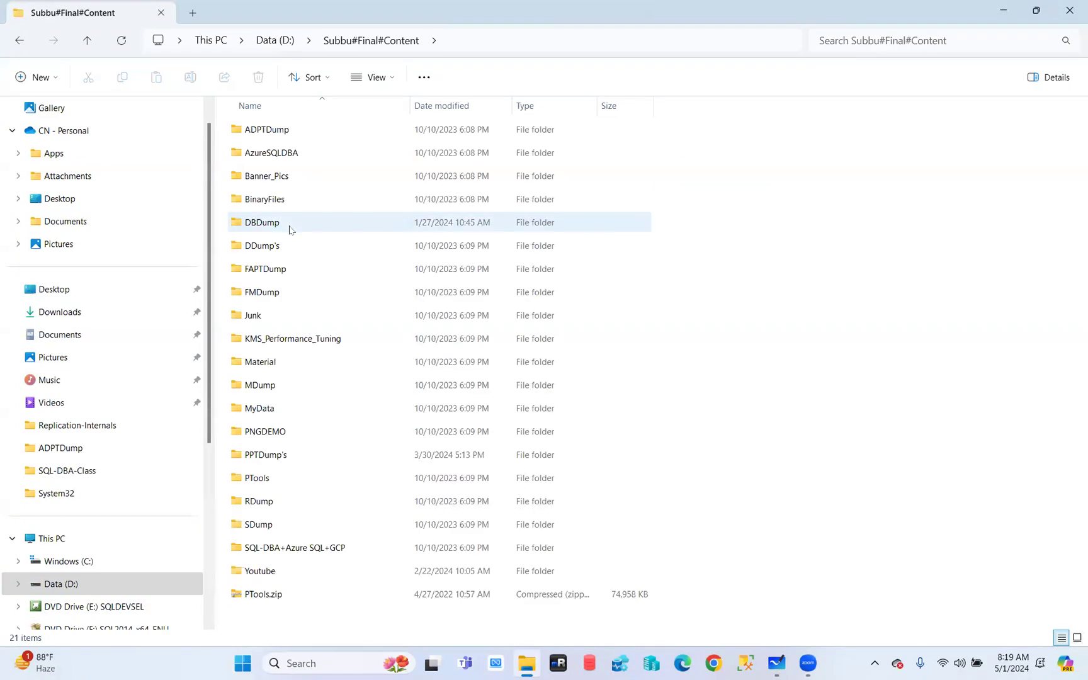
pyautogui.doubleClick(262, 205)
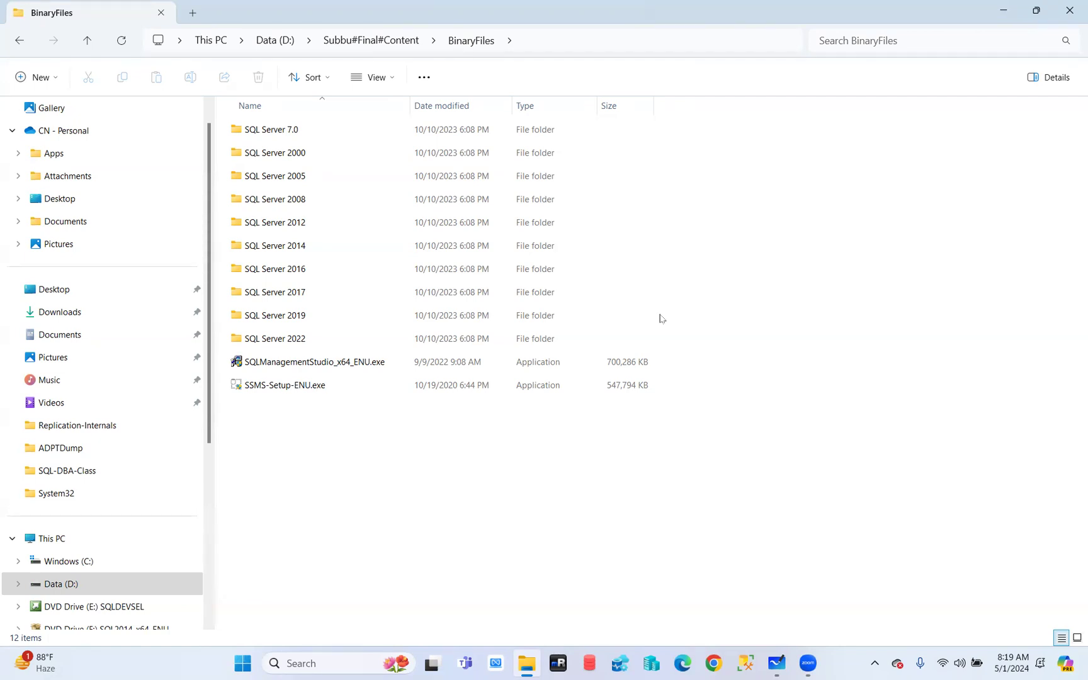
pyautogui.click(269, 67)
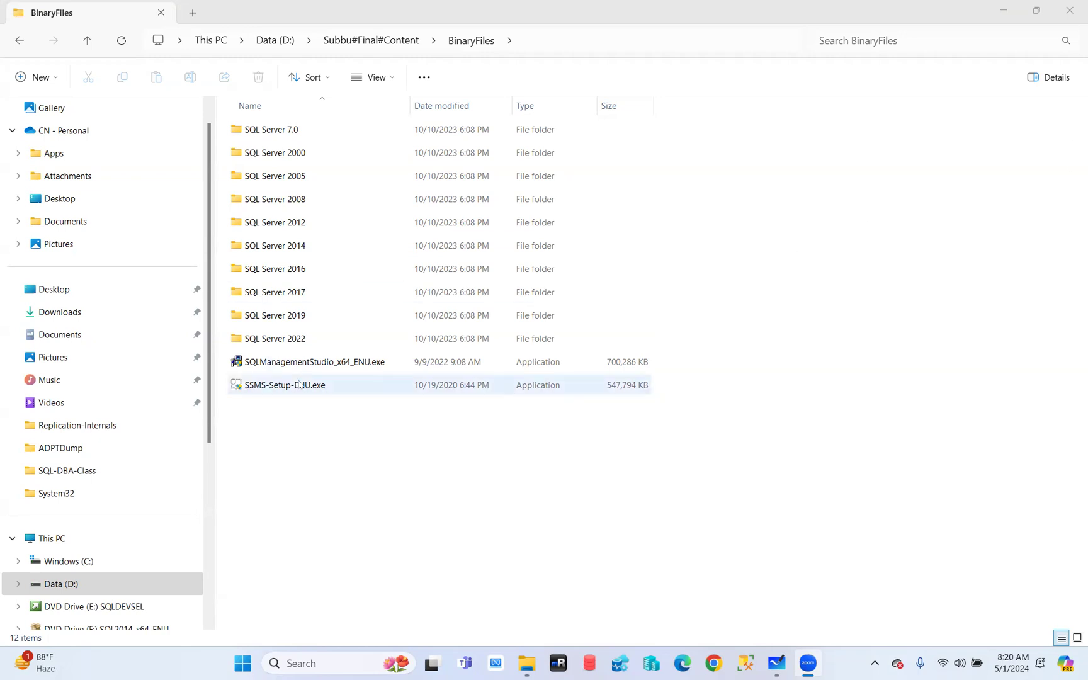
# Open the SQL Server 2022 folder to reveal the KB5023127 update and the x64 ENU ISO
pyautogui.doubleClick(275, 341)
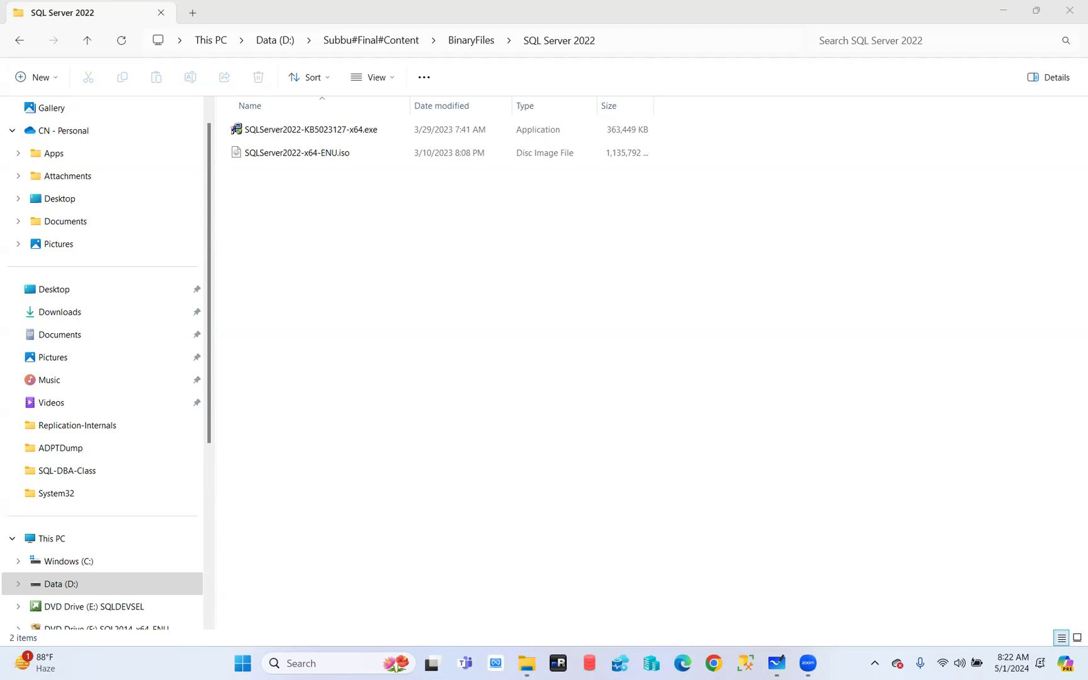
# Mount SQLServer2022-x64-ENU.iso and run setup.exe from the new DVD drive
pyautogui.click(271, 153)
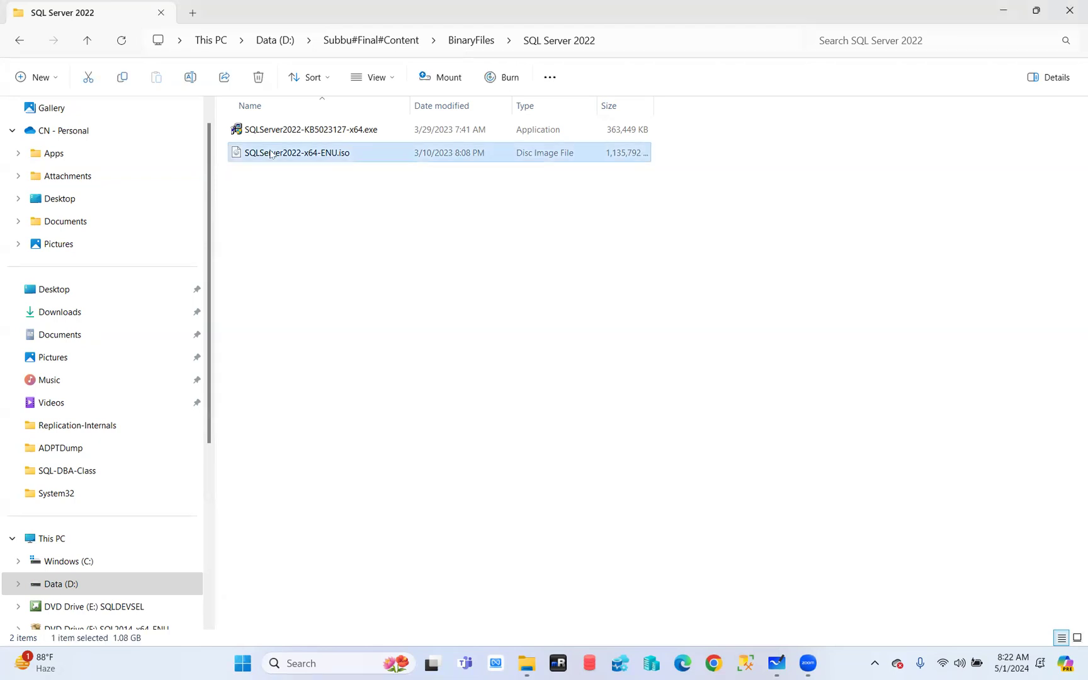
pyautogui.doubleClick(270, 153)
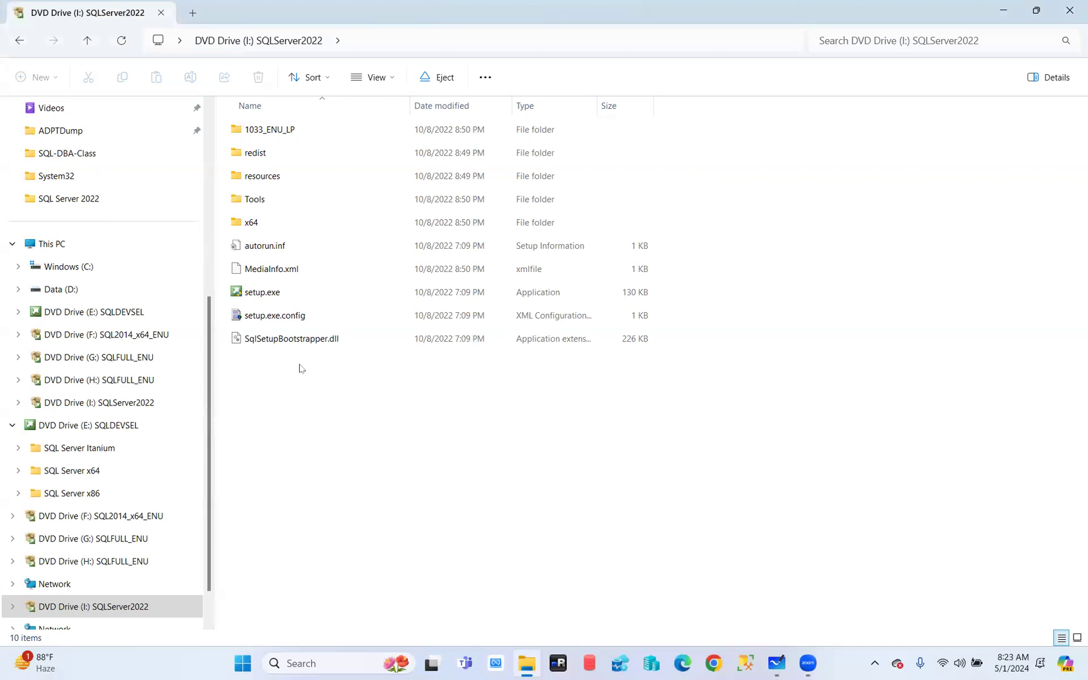
pyautogui.doubleClick(260, 293)
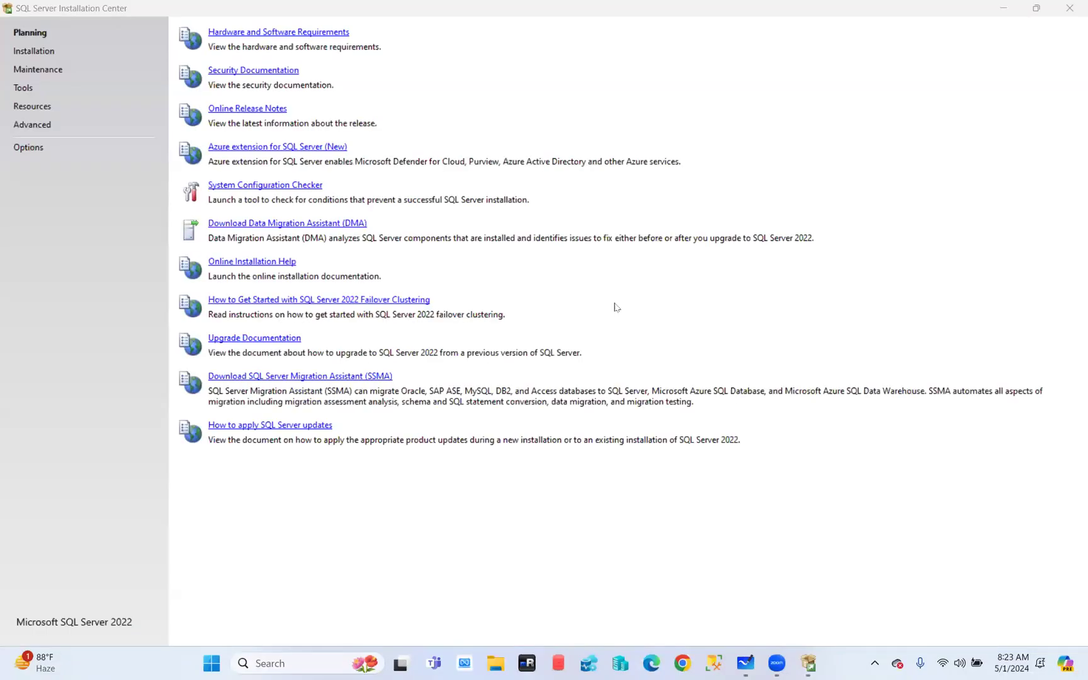
# Restore the Installation Center to a centred window and run the System Configuration Checker
pyautogui.click(1039, 9)
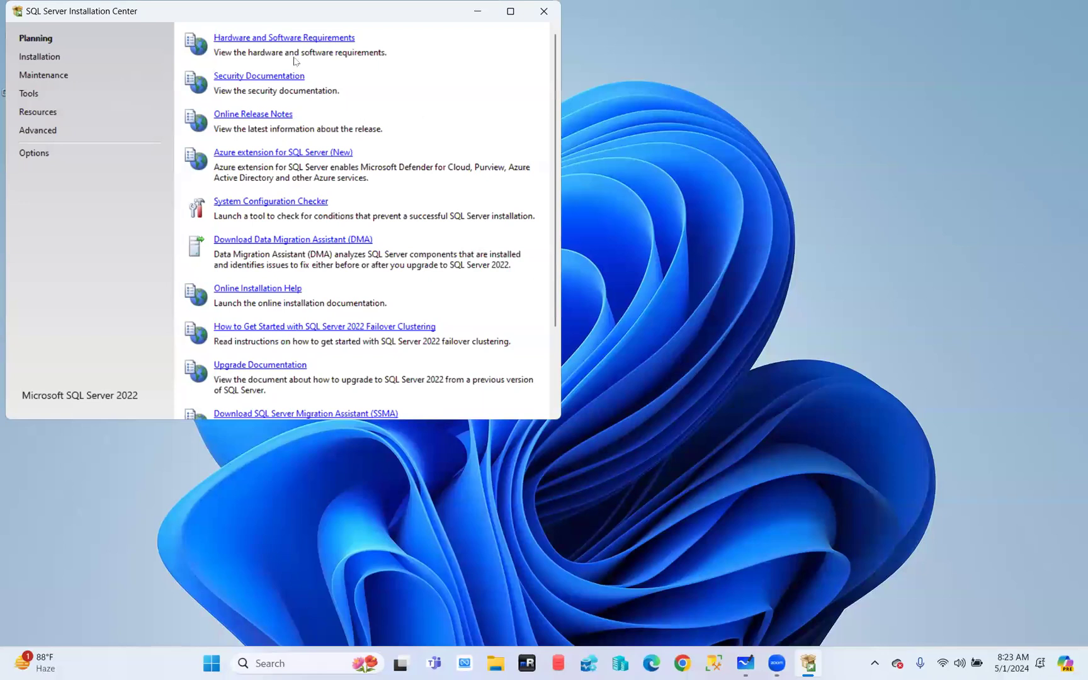
pyautogui.moveTo(181, 19); pyautogui.dragTo(287, 182)
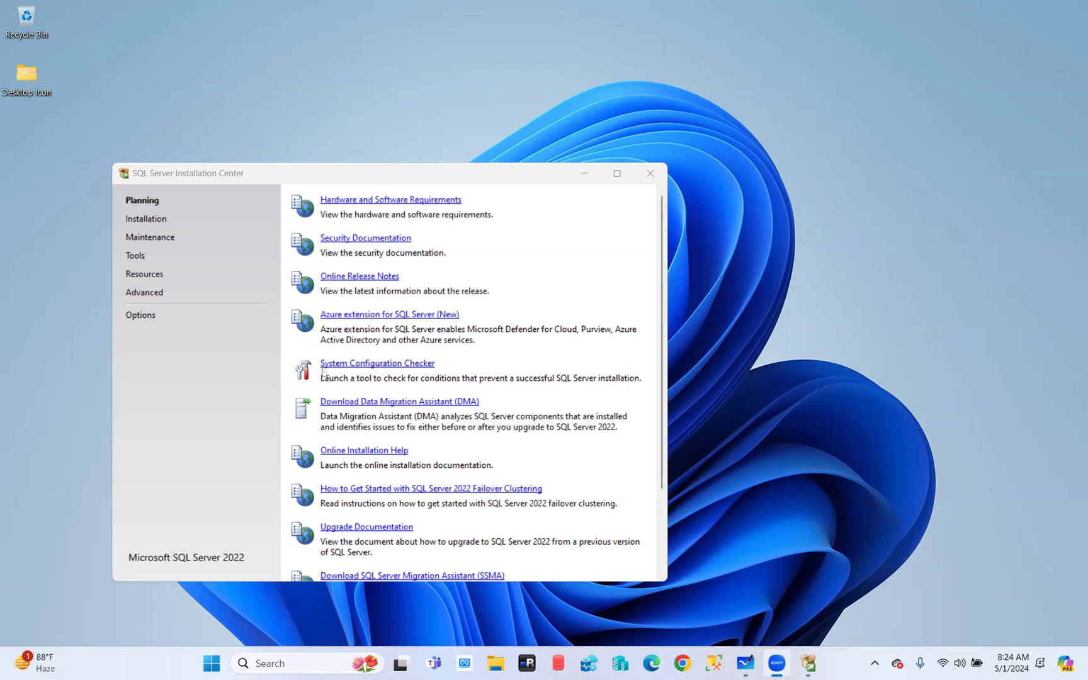
pyautogui.click(384, 366)
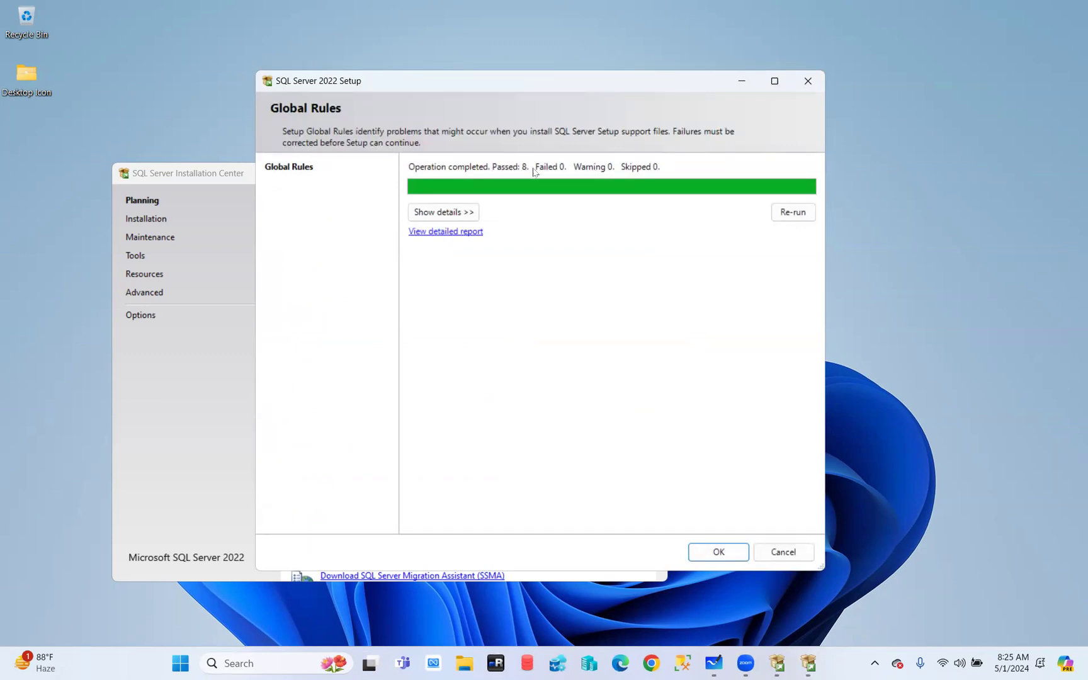
# Expand the Global Rules details to list all eight rules as Passed
pyautogui.click(443, 215)
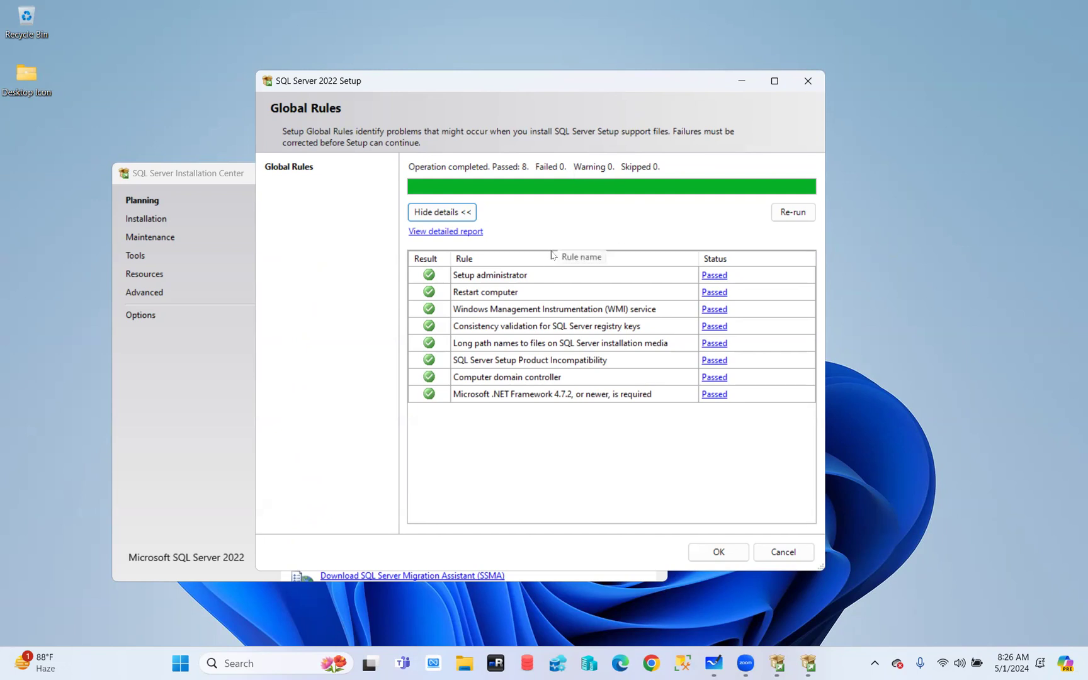
# Cancel SQL Server 2022 Setup and confirm, returning to the Installation Center
pyautogui.click(798, 554)
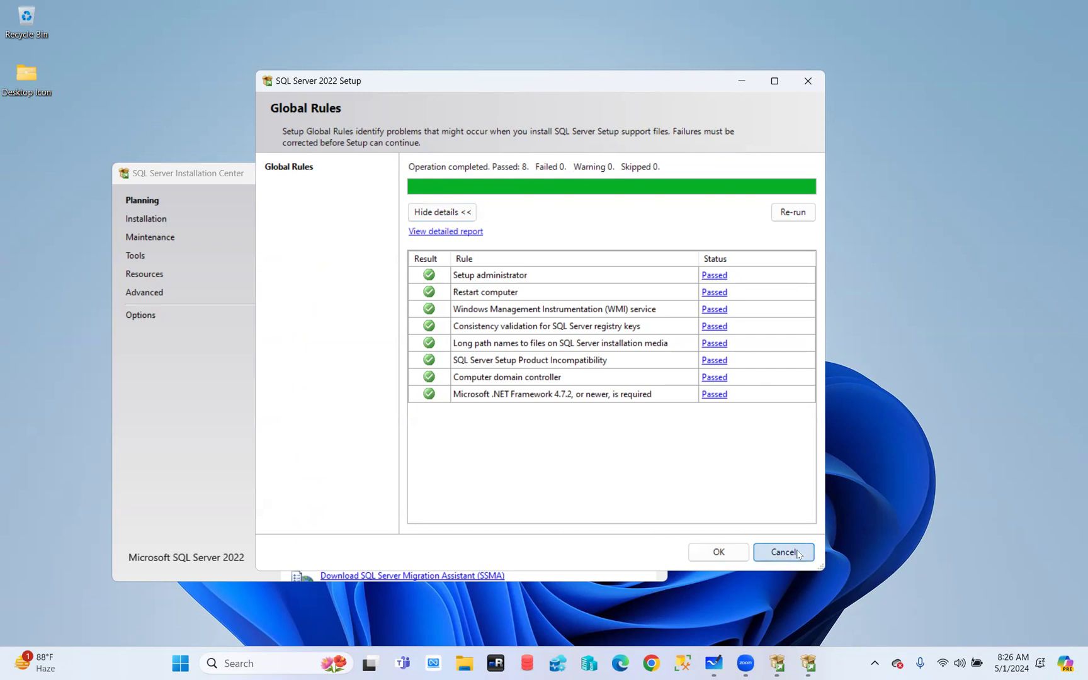
pyautogui.click(668, 352)
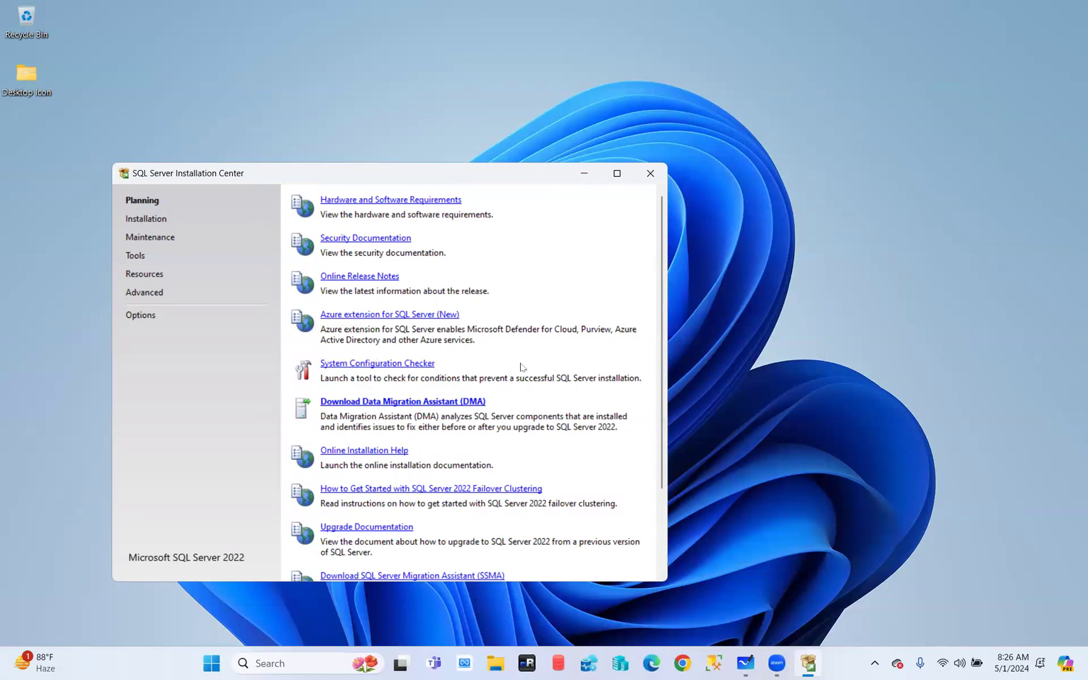
# Show the Installation page, then move the window higher and enlarge it
pyautogui.click(146, 223)
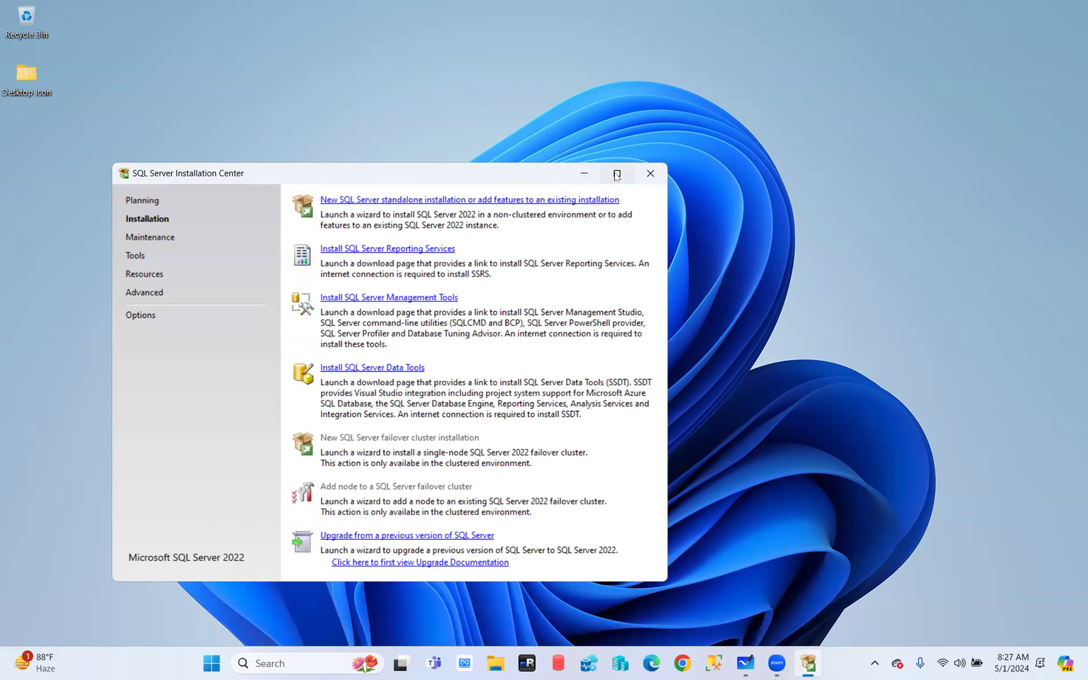
pyautogui.moveTo(481, 166); pyautogui.dragTo(486, 48)
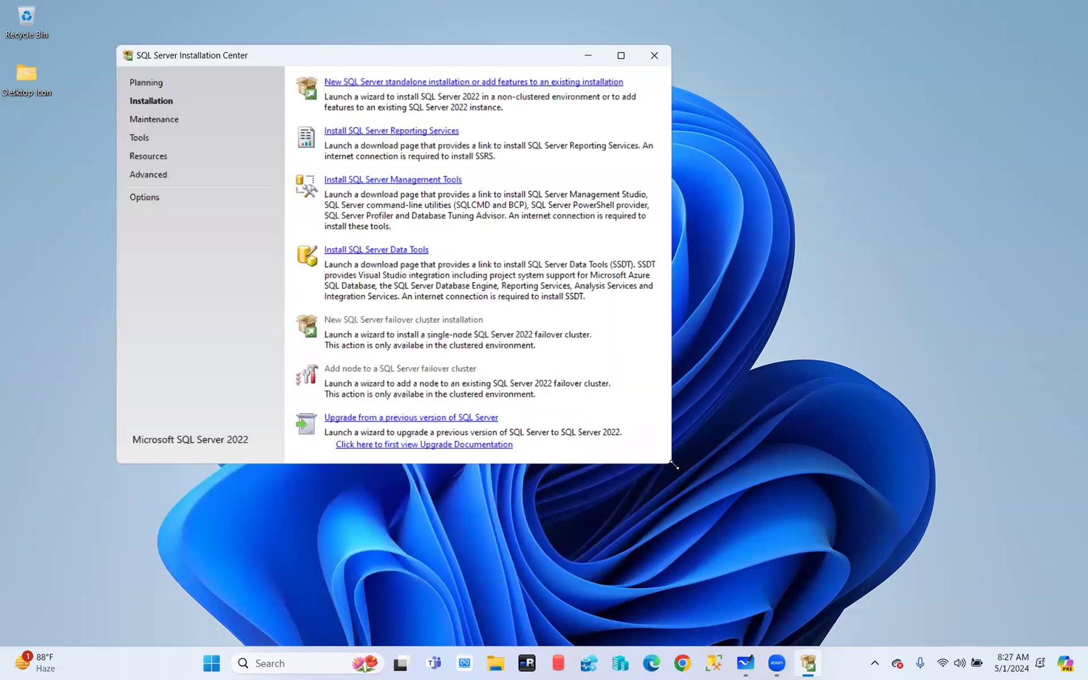
pyautogui.moveTo(676, 466); pyautogui.dragTo(1028, 627)
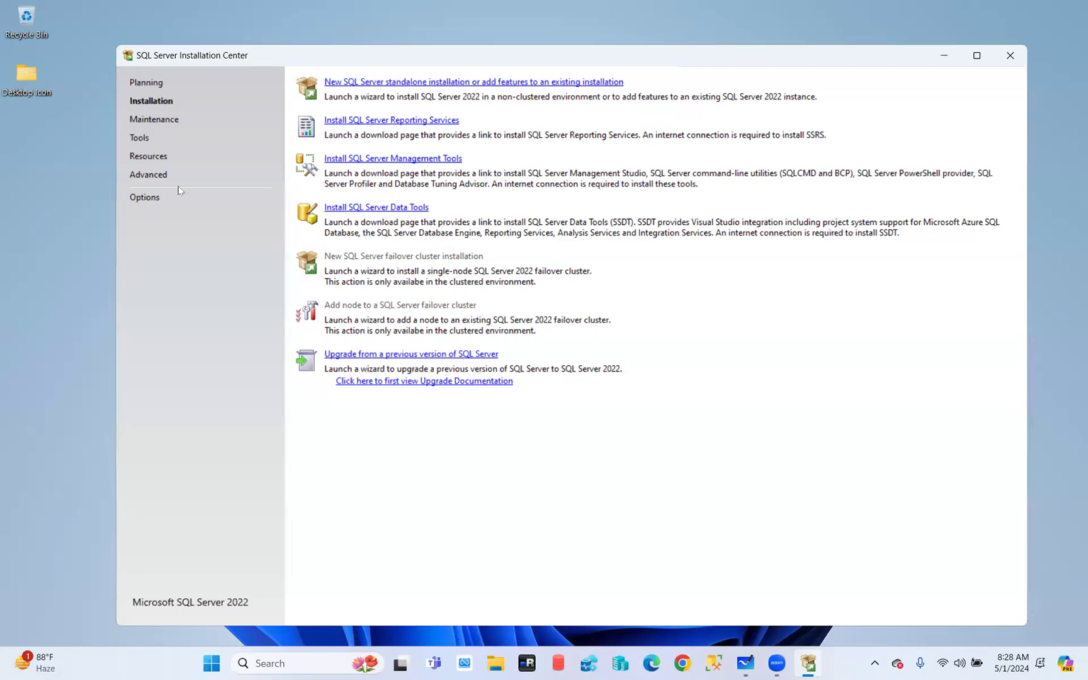
# Handwrite 'DS' in red below the installation options with the annotation pen
pyautogui.hotkey('ctrl', '2')
pyautogui.moveTo(666, 381)
pyautogui.mouseDown()
pyautogui.moveTo(695, 423)
pyautogui.moveTo(685, 417)
pyautogui.mouseUp()
pyautogui.moveTo(756, 345)
pyautogui.mouseDown()
pyautogui.moveTo(713, 387)
pyautogui.moveTo(720, 442)
pyautogui.mouseUp()
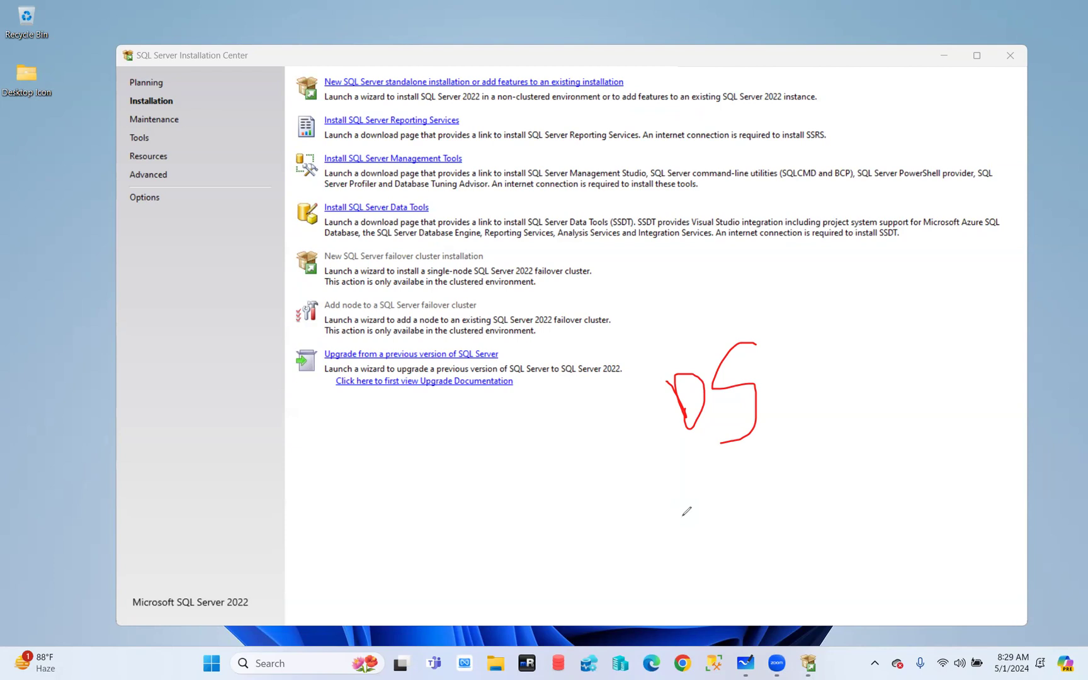
# Tick standalone installation, Reporting Services and Management Tools in red, and write 'SSRS' at right
pyautogui.moveTo(627, 81)
pyautogui.mouseDown()
pyautogui.moveTo(640, 87)
pyautogui.moveTo(659, 62)
pyautogui.mouseUp()
pyautogui.moveTo(472, 114); pyautogui.dragTo(521, 92)
pyautogui.moveTo(472, 148); pyautogui.dragTo(515, 129)
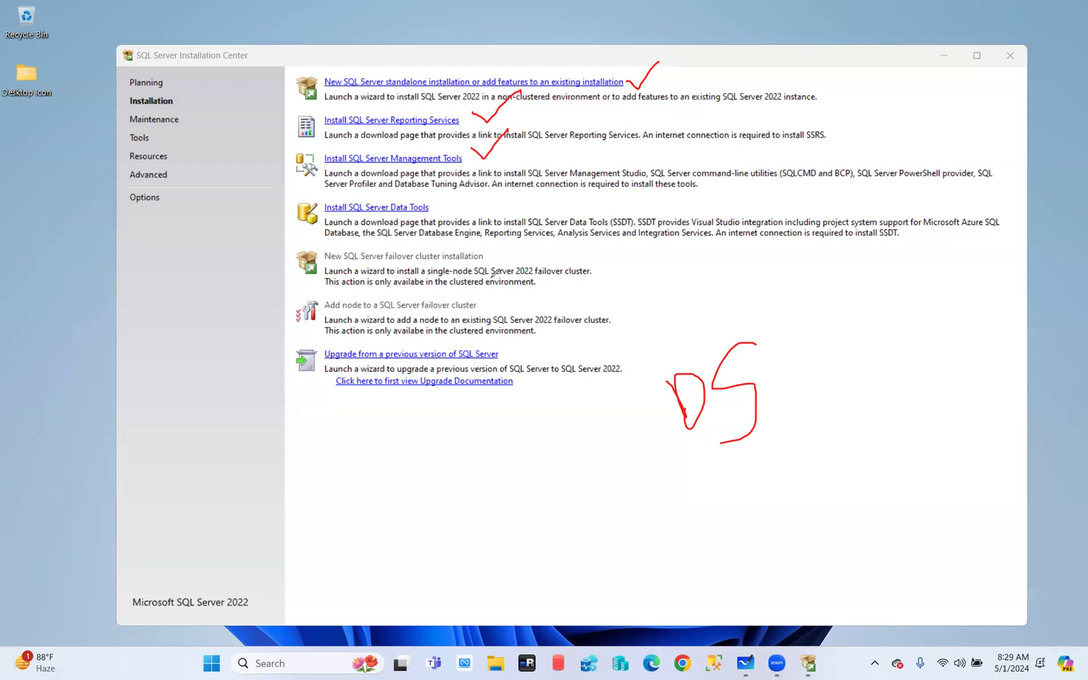
pyautogui.moveTo(729, 260)
pyautogui.mouseDown()
pyautogui.moveTo(715, 271)
pyautogui.moveTo(765, 260)
pyautogui.moveTo(781, 239)
pyautogui.moveTo(850, 274)
pyautogui.moveTo(800, 291)
pyautogui.mouseUp()
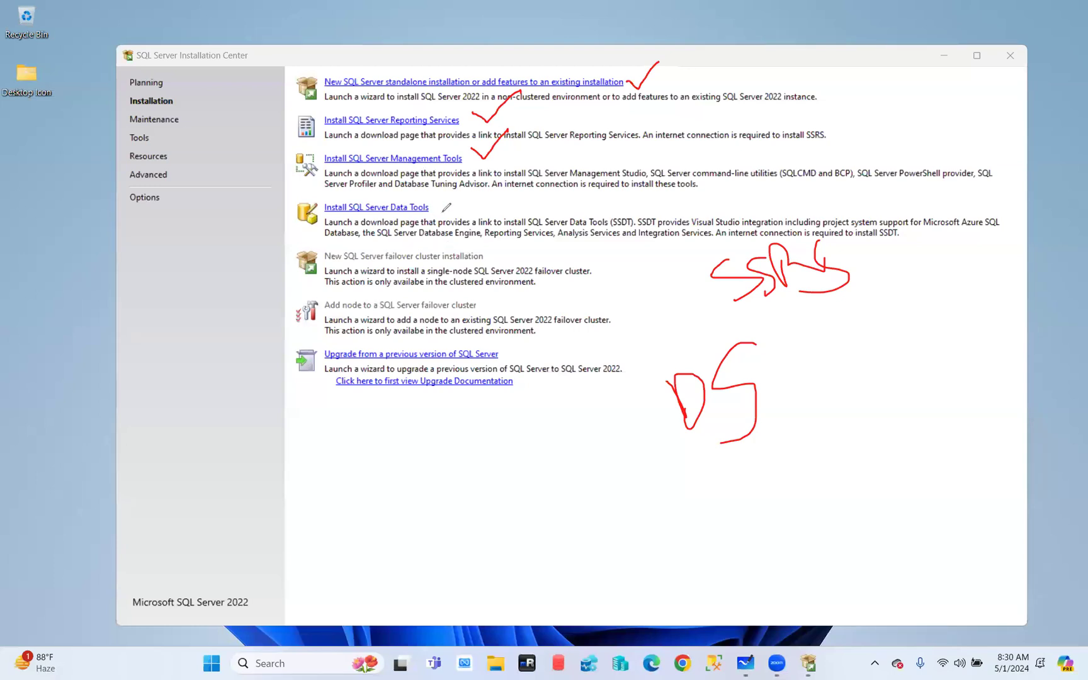
# Tick Install SQL Server Data Tools, write 'msBI' at right, and tick a taskbar icon
pyautogui.moveTo(439, 201)
pyautogui.mouseDown()
pyautogui.moveTo(455, 211)
pyautogui.moveTo(475, 181)
pyautogui.mouseUp()
pyautogui.moveTo(890, 398)
pyautogui.mouseDown()
pyautogui.moveTo(920, 391)
pyautogui.moveTo(948, 359)
pyautogui.moveTo(944, 386)
pyautogui.mouseUp()
pyautogui.moveTo(957, 341)
pyautogui.mouseDown()
pyautogui.moveTo(982, 369)
pyautogui.moveTo(1018, 362)
pyautogui.mouseUp()
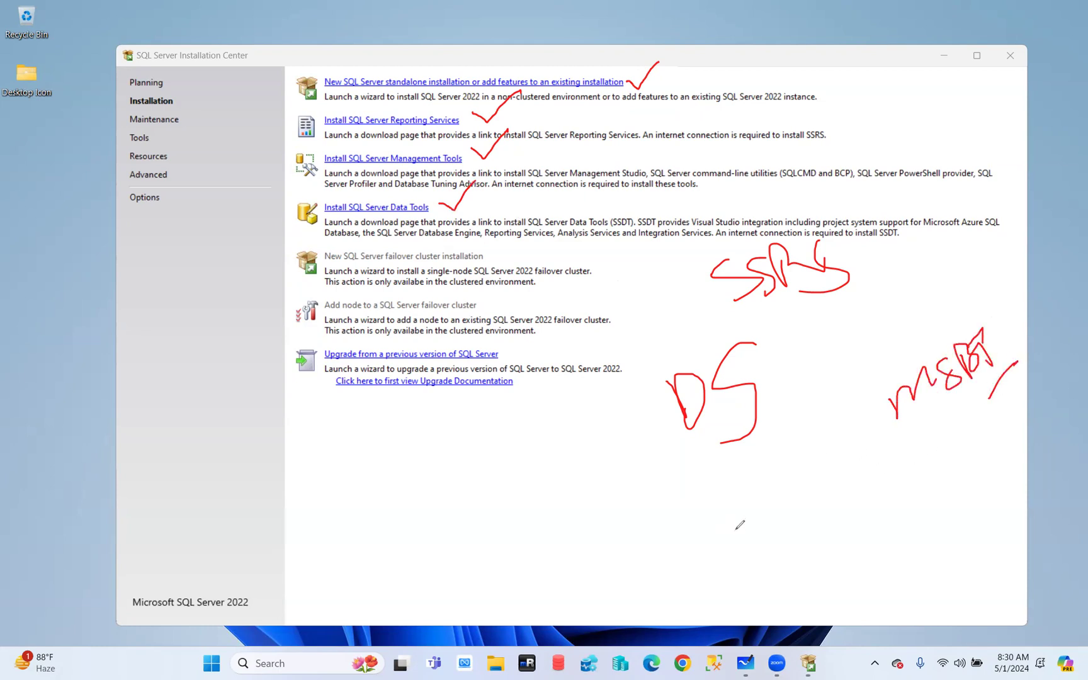
pyautogui.moveTo(716, 661); pyautogui.dragTo(748, 623)
# Bracket the failover cluster entries in red, and tick the upgrade entry and the spot above standalone installation
pyautogui.moveTo(604, 237); pyautogui.dragTo(643, 333)
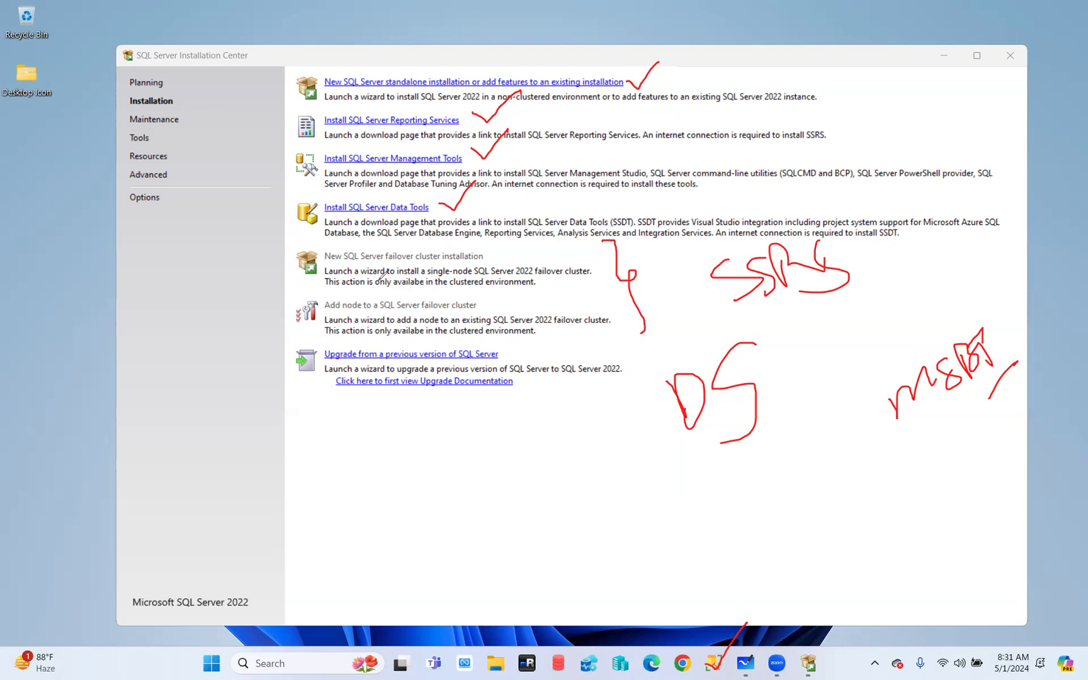
pyautogui.moveTo(505, 350); pyautogui.dragTo(534, 334)
pyautogui.moveTo(309, 63); pyautogui.dragTo(342, 42)
# Clear all the red annotations and bring the Installation Center window back into focus
pyautogui.click(96, 416)
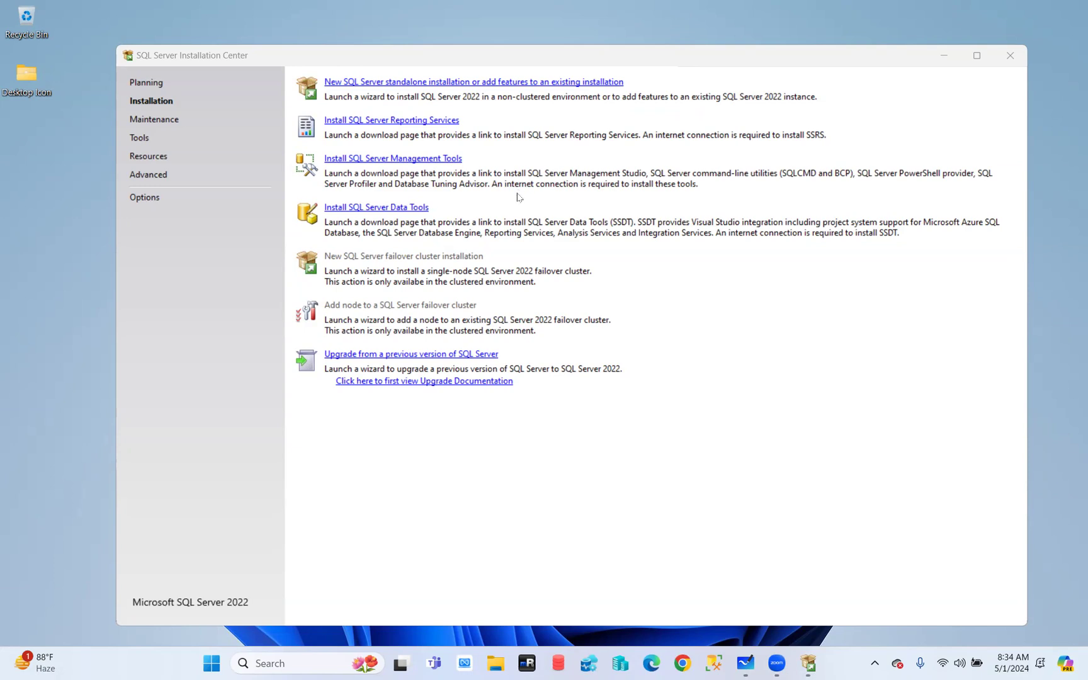
pyautogui.click(153, 120)
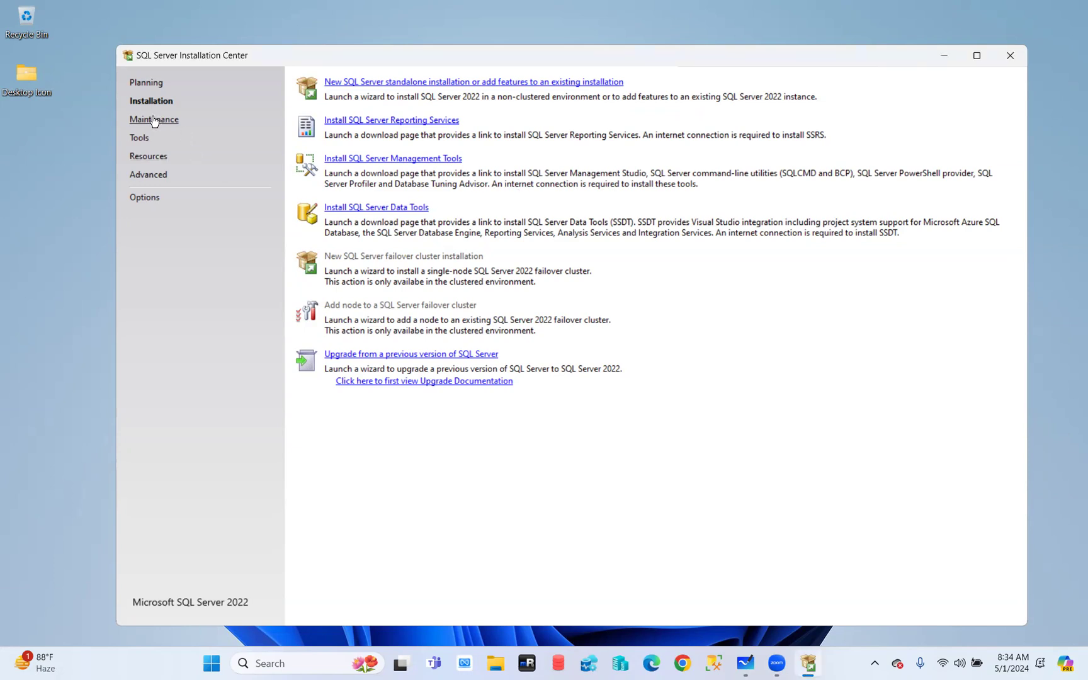
# Browse the Maintenance page, then show the Tools page with System Configuration Checker and the discovery report
pyautogui.click(155, 121)
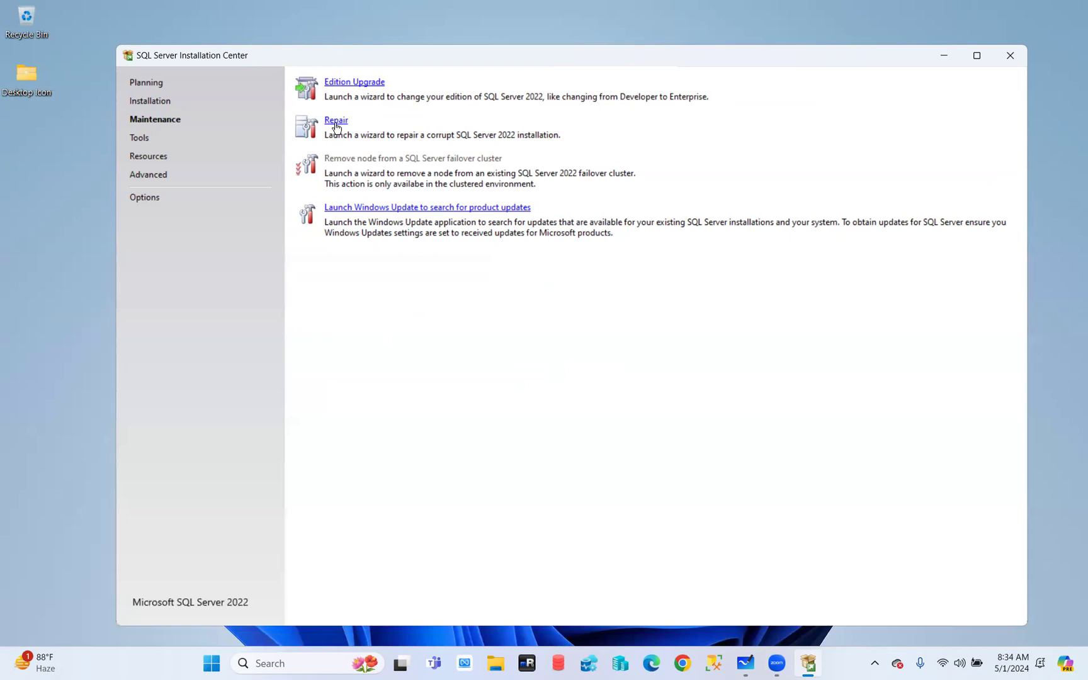
pyautogui.click(135, 140)
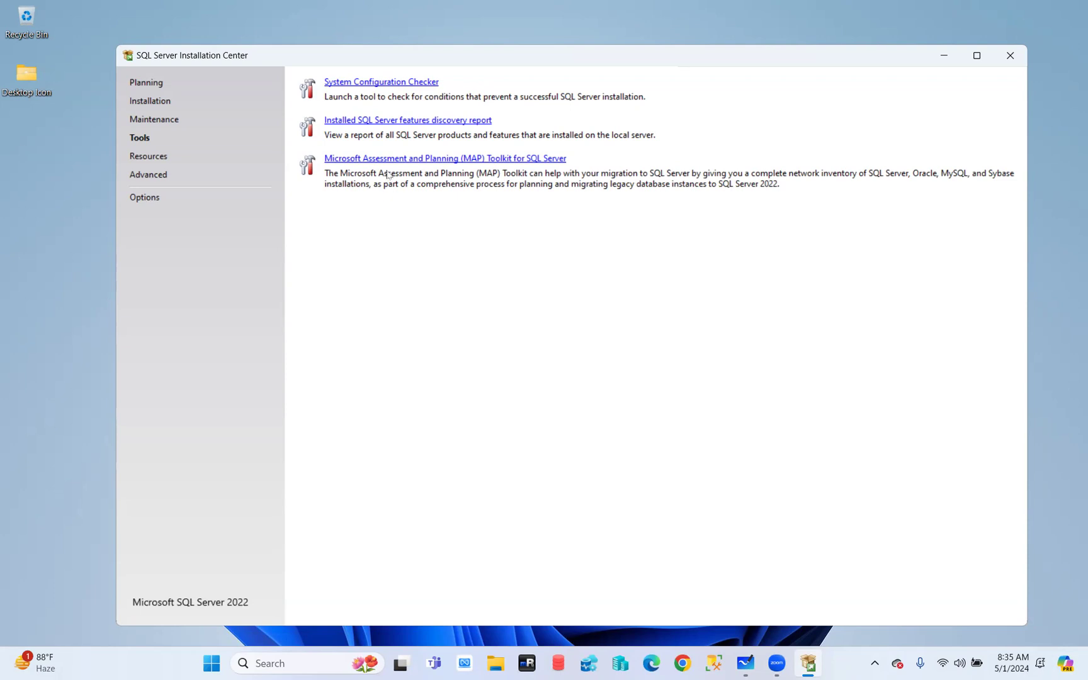
# Launch 'Installed SQL Server features discovery report' from the Tools page
pyautogui.click(403, 121)
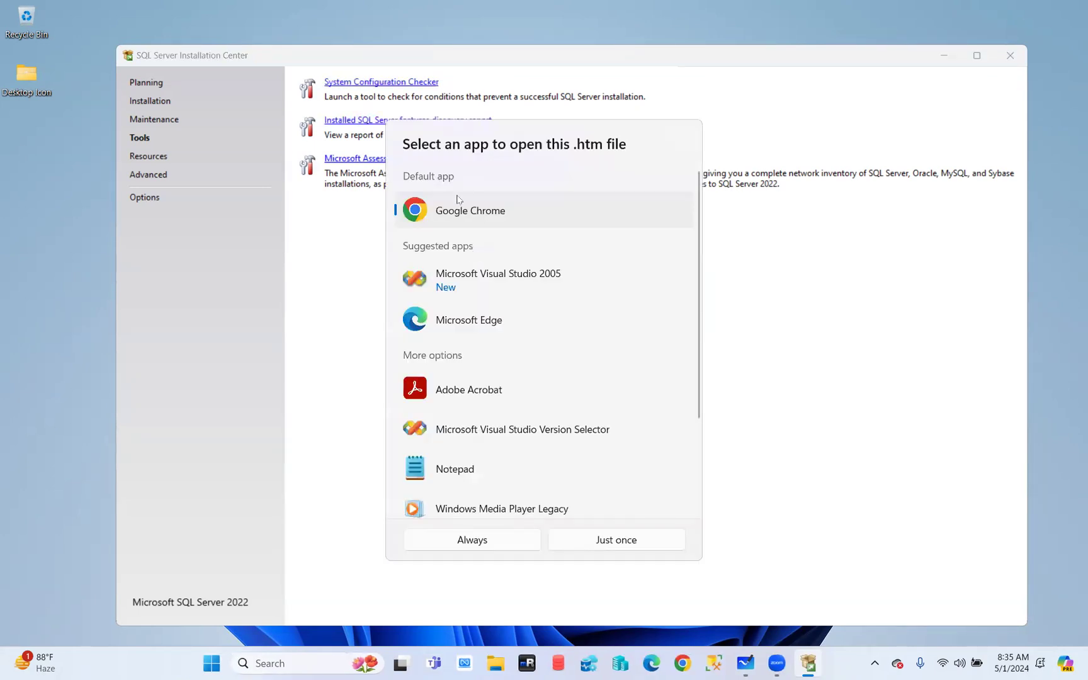
# Set Google Chrome to always open the .htm report, then rerun the installed features discovery report
pyautogui.click(494, 545)
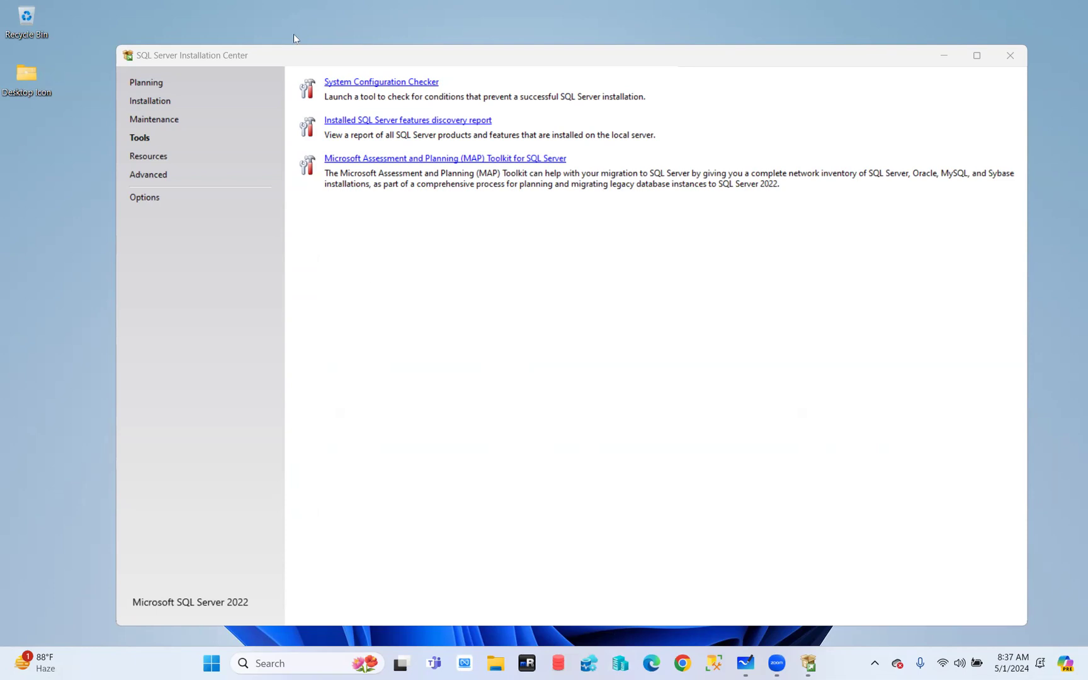
pyautogui.click(418, 119)
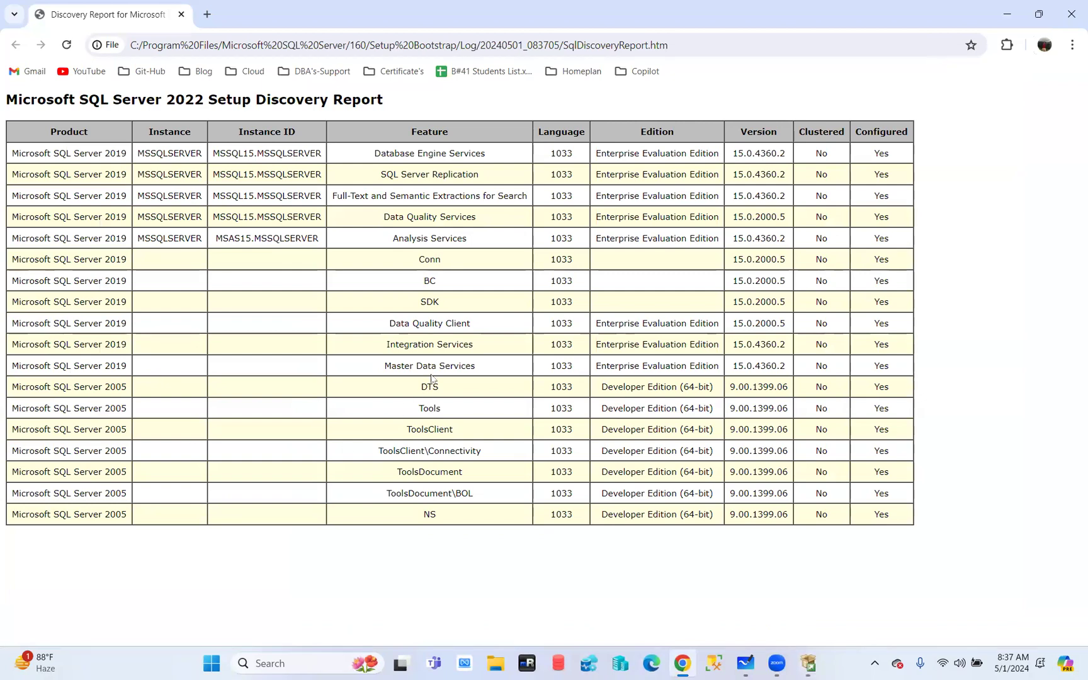
# Select 'Database Engine Services' in the Chrome discovery report, then bring the Installation Center to the front
pyautogui.moveTo(376, 152); pyautogui.dragTo(503, 157)
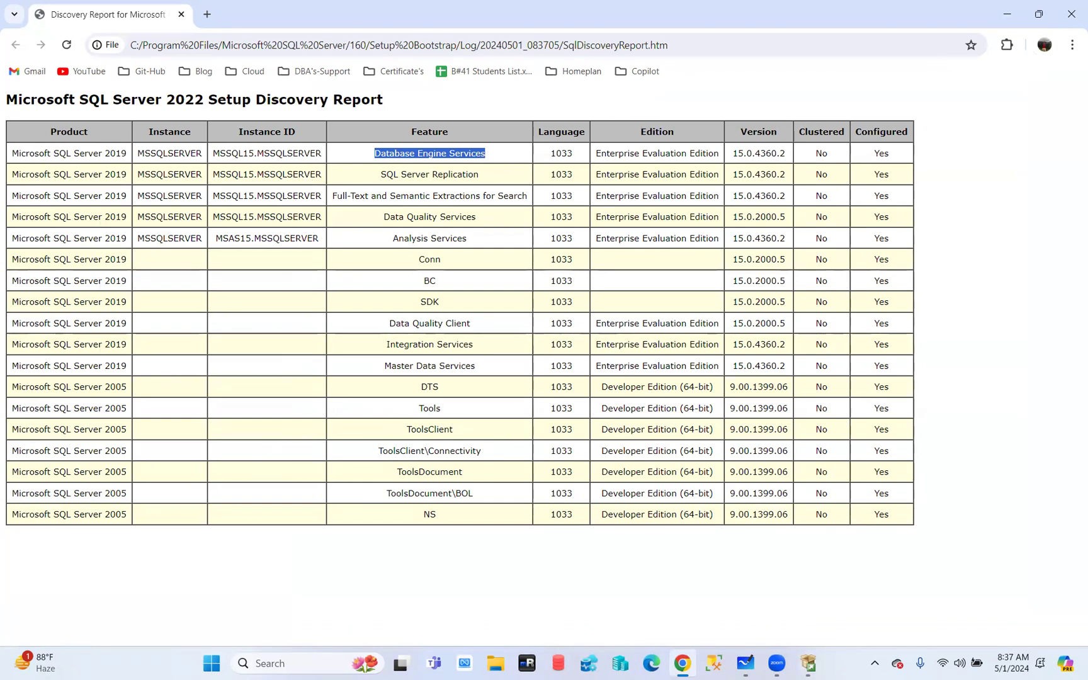
pyautogui.click(809, 664)
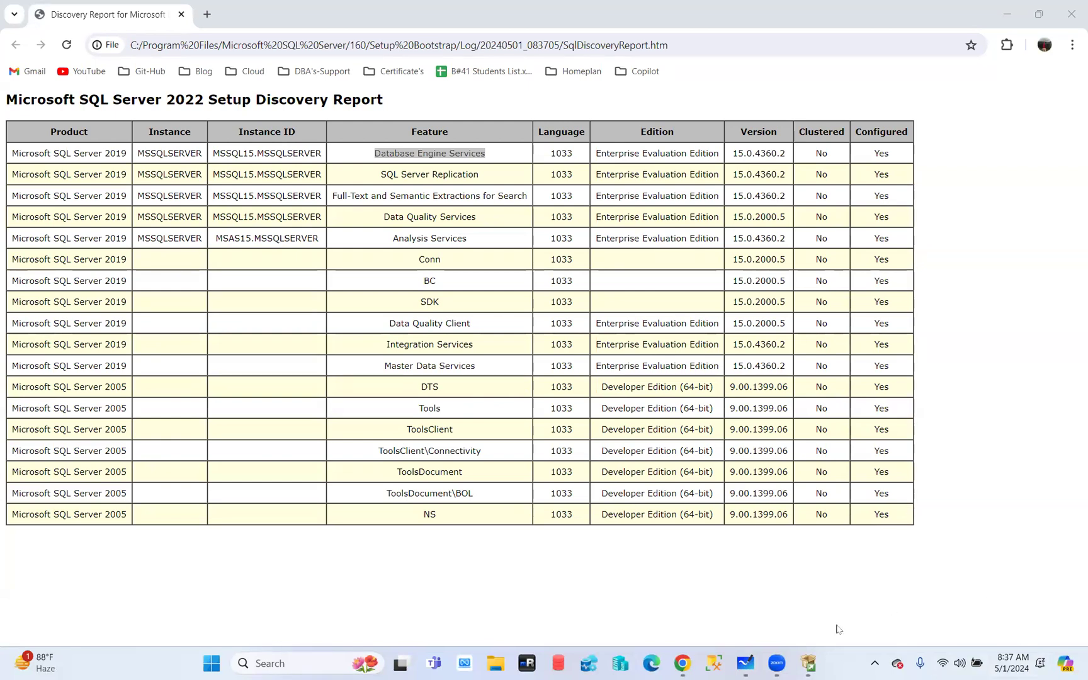
pyautogui.click(809, 663)
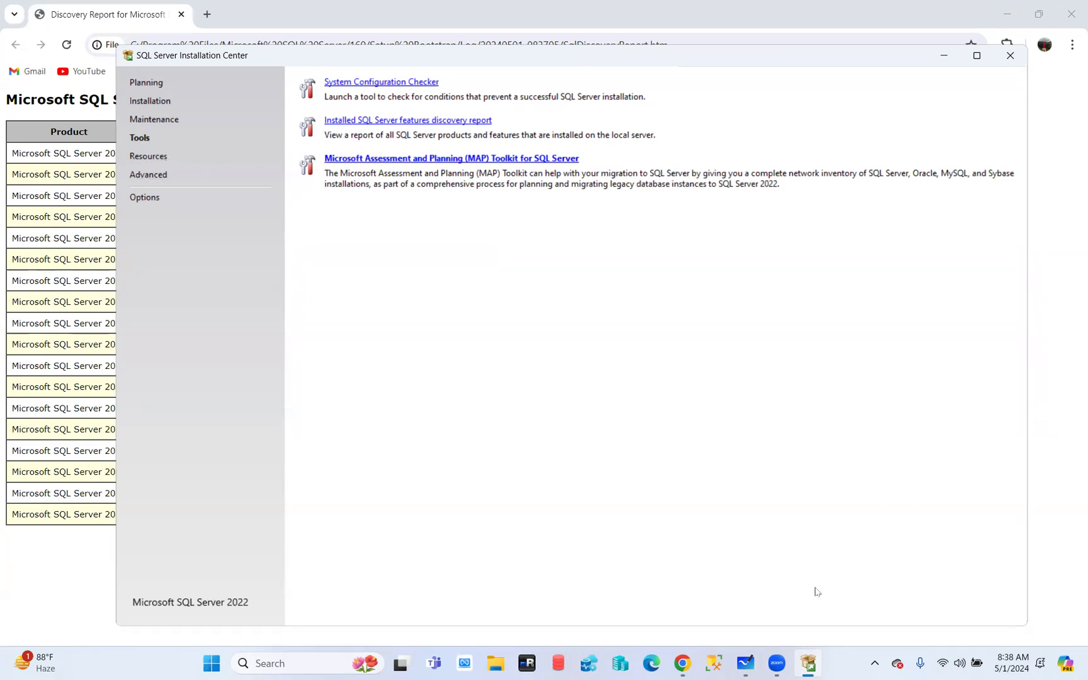
# Minimize the Installation Center, close the Chrome discovery report window, and restore the Installation Center
pyautogui.click(809, 665)
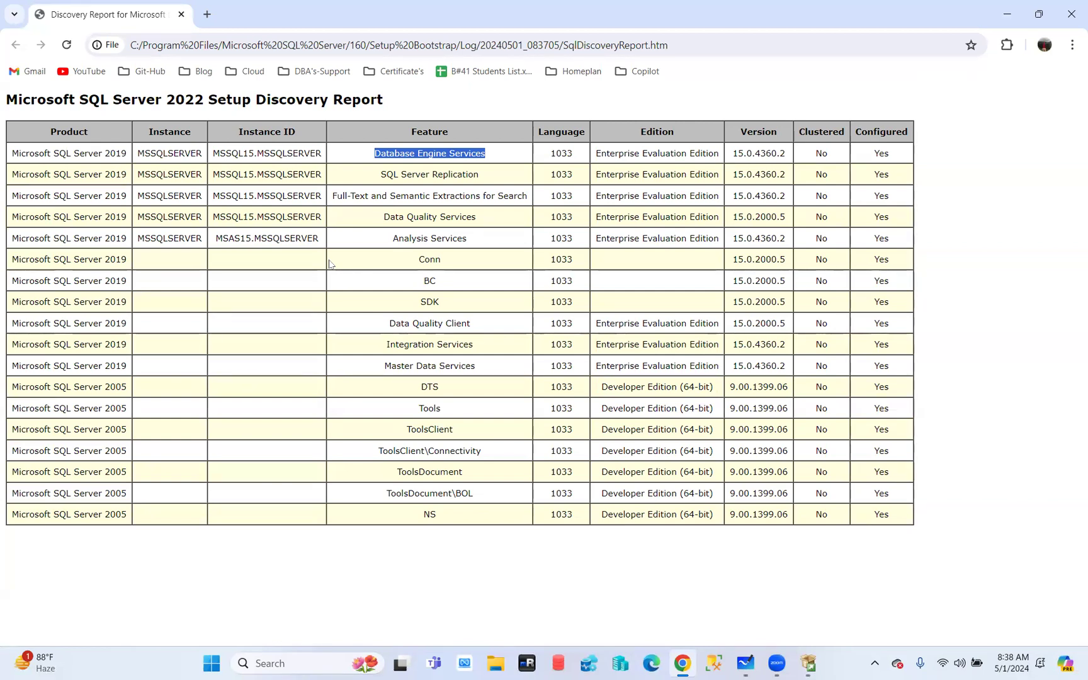
pyautogui.click(1071, 13)
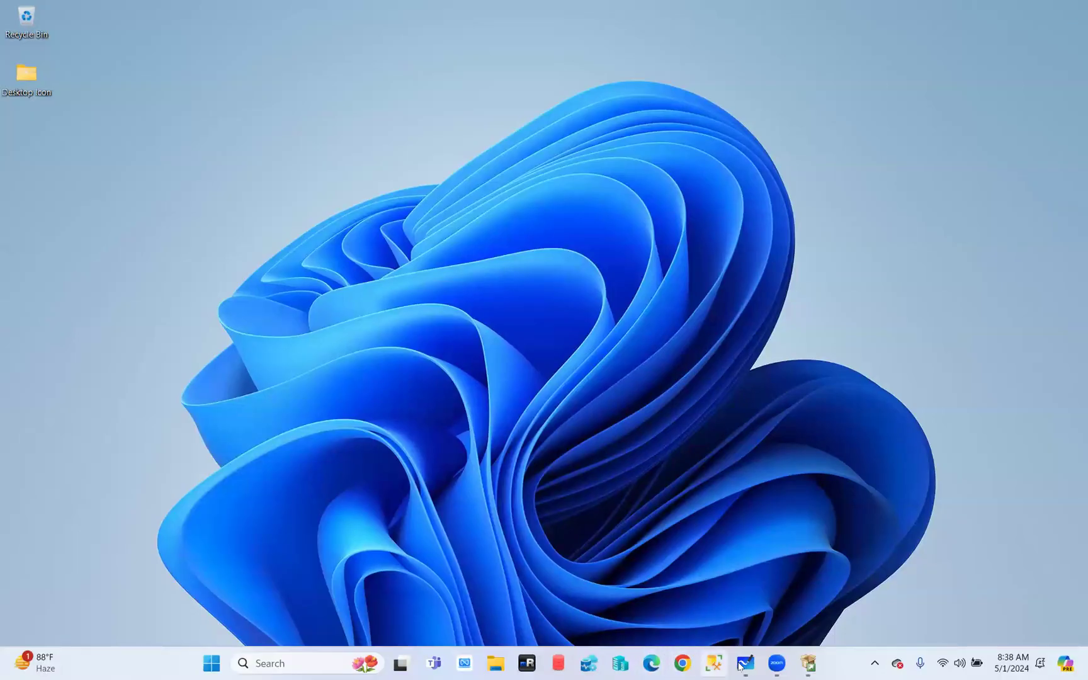
pyautogui.click(809, 663)
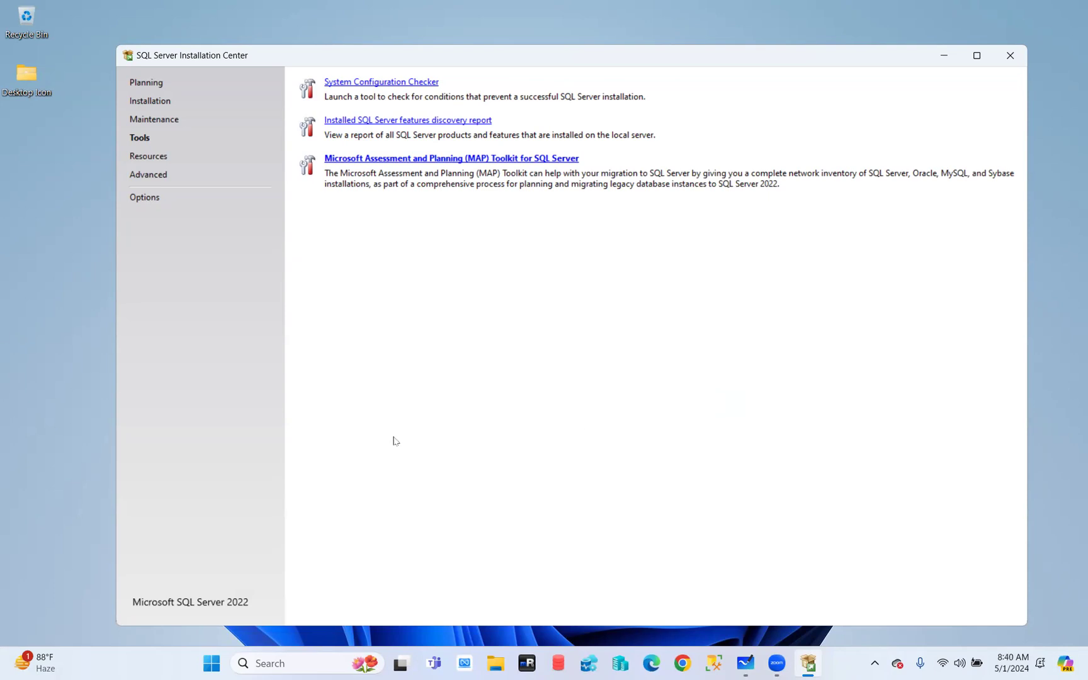
# Browse the Resources links, Advanced options and media-location Options pages, then return to Installation
pyautogui.click(139, 160)
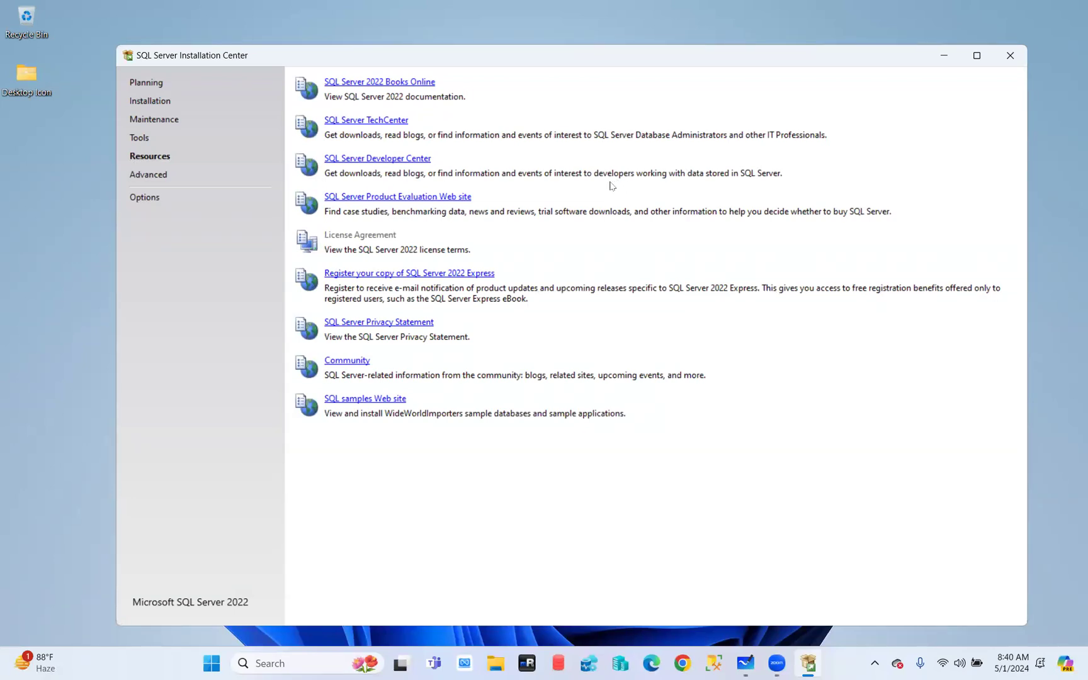
pyautogui.click(138, 179)
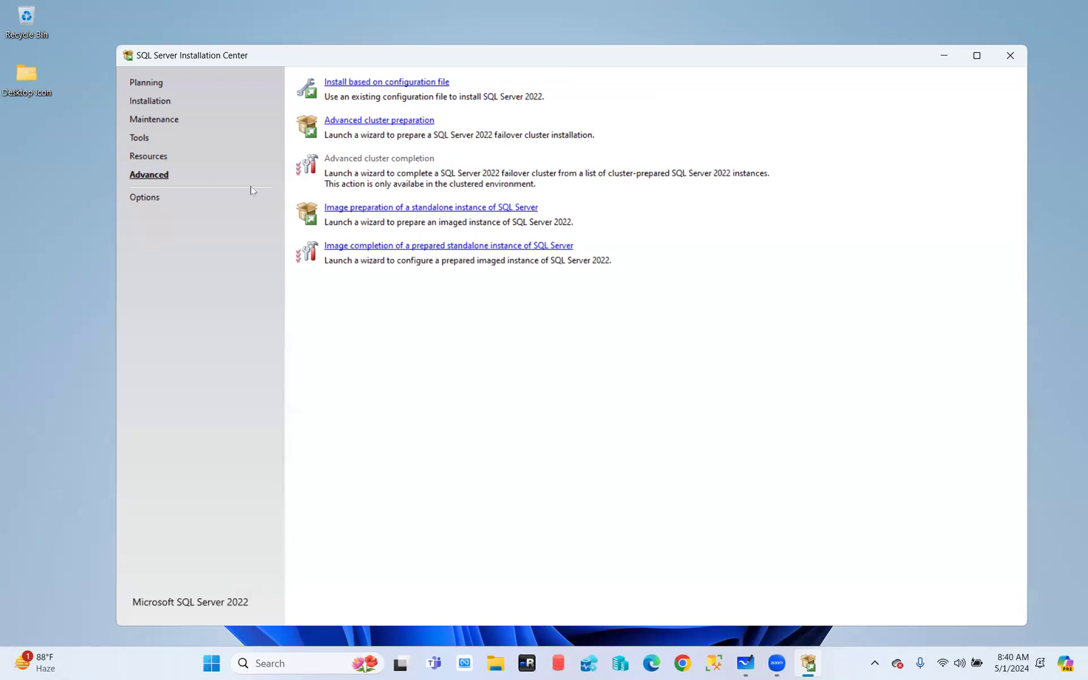
pyautogui.click(135, 200)
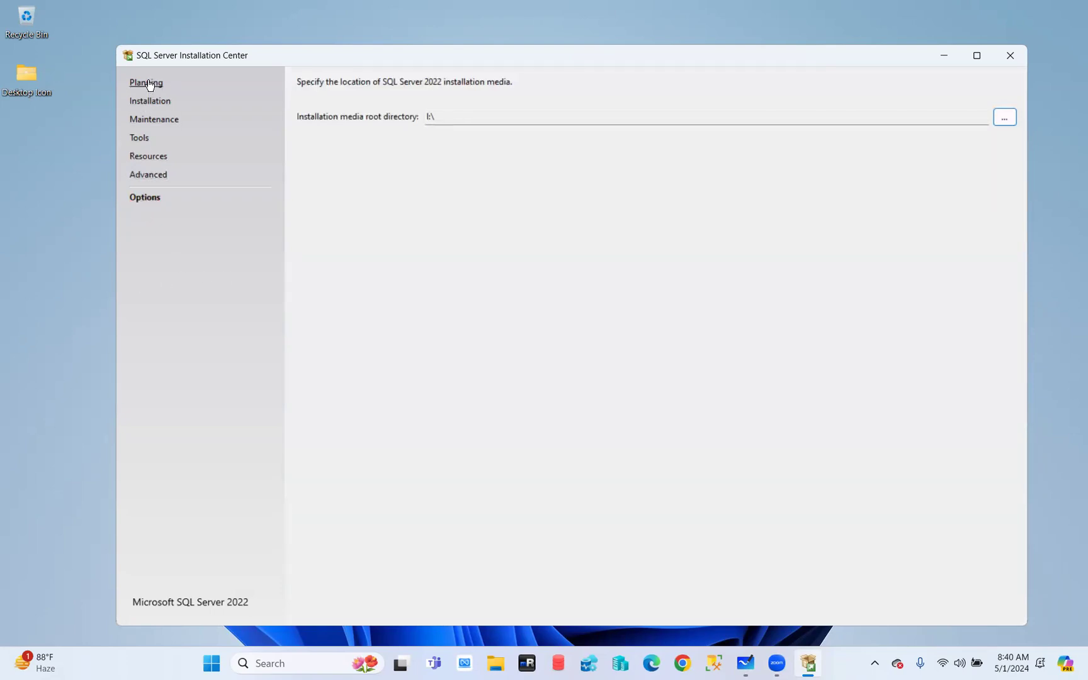
pyautogui.click(145, 102)
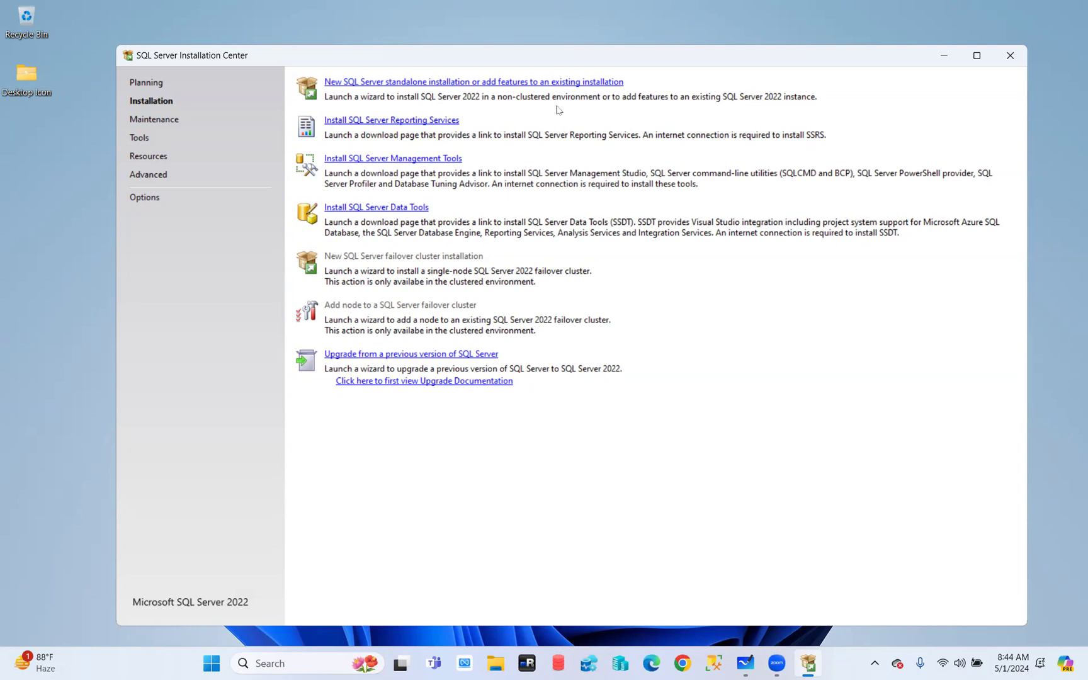
# Launch 'New SQL Server standalone installation' and wait for Setup's Edition page with Evaluation selected
pyautogui.click(491, 82)
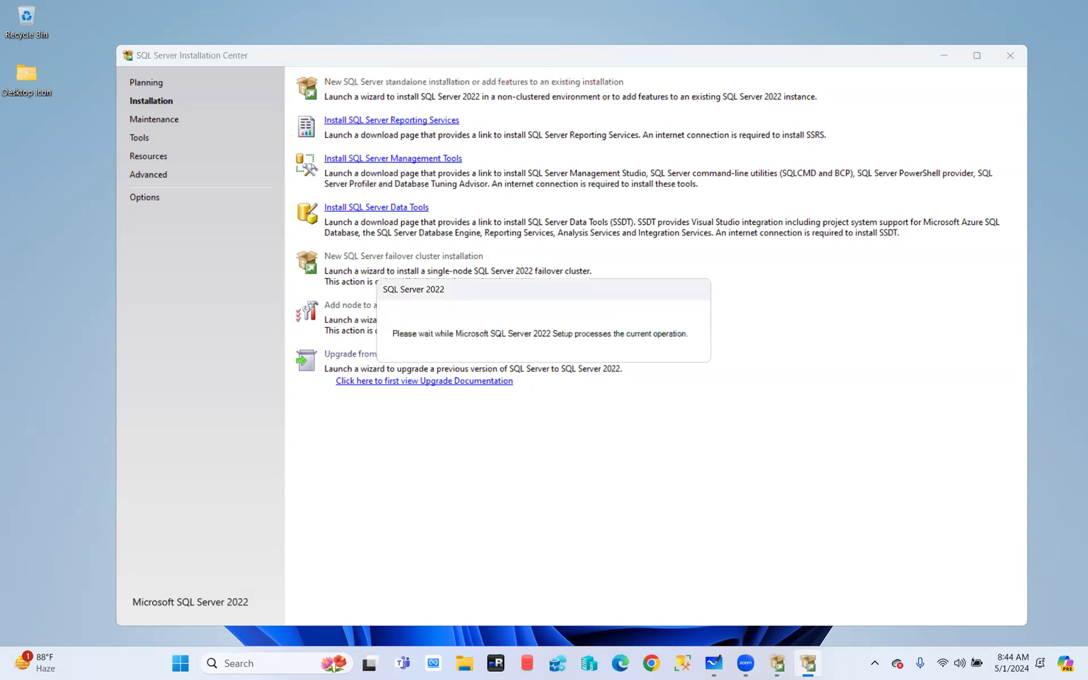
pyautogui.click(1012, 55)
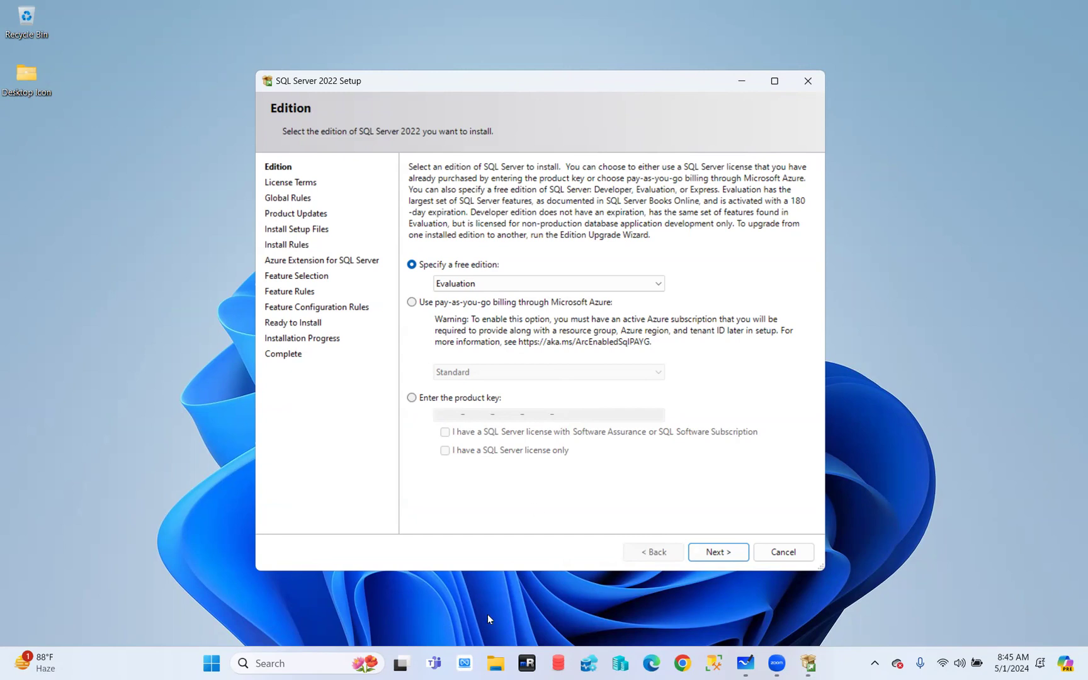
# Switch the Edition page to 'Enter the product key' and type in the licence key
pyautogui.click(412, 397)
pyautogui.click(450, 417)
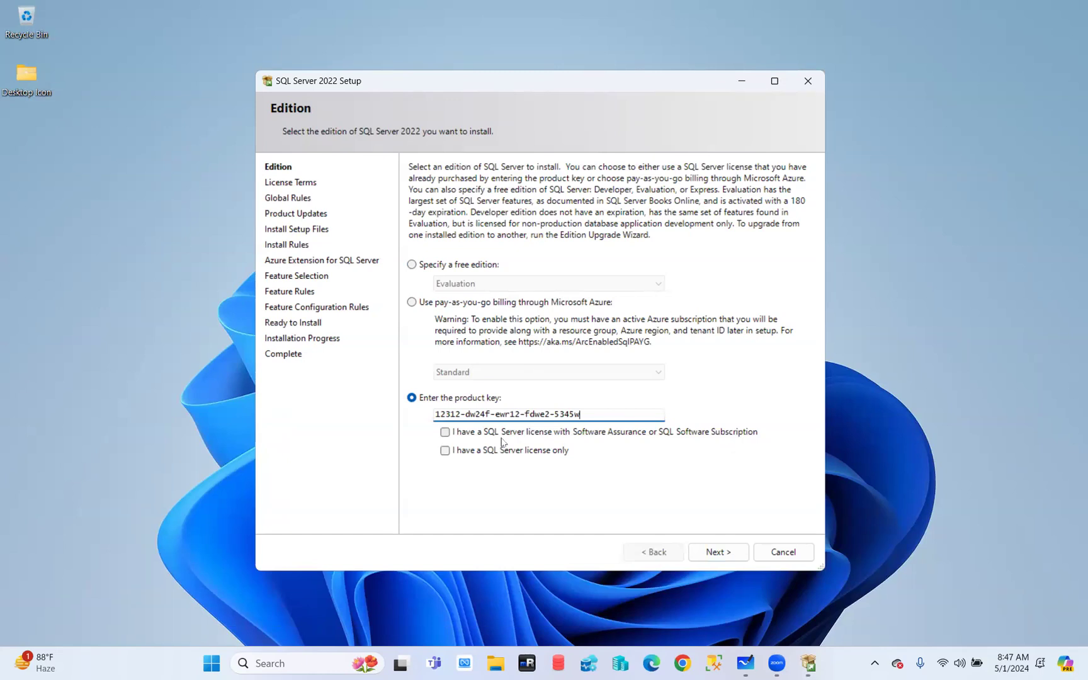
pyautogui.click(495, 664)
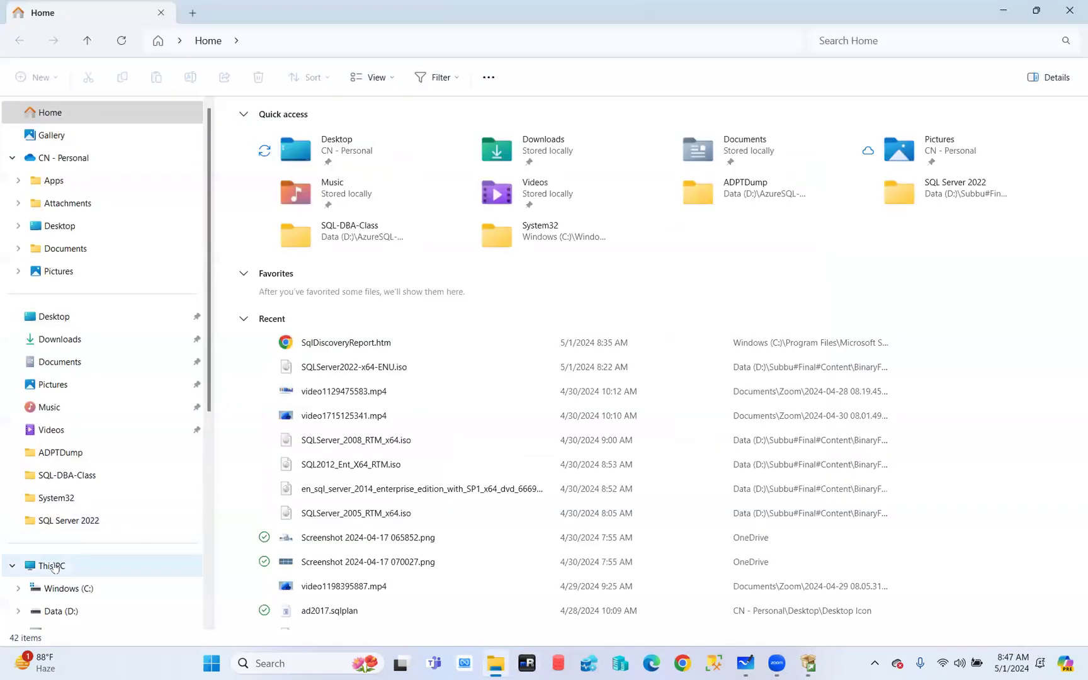
# Eject DVD drives E:, F:, G: and H: from This PC, keeping I: SQLServer2022 mounted
pyautogui.click(51, 566)
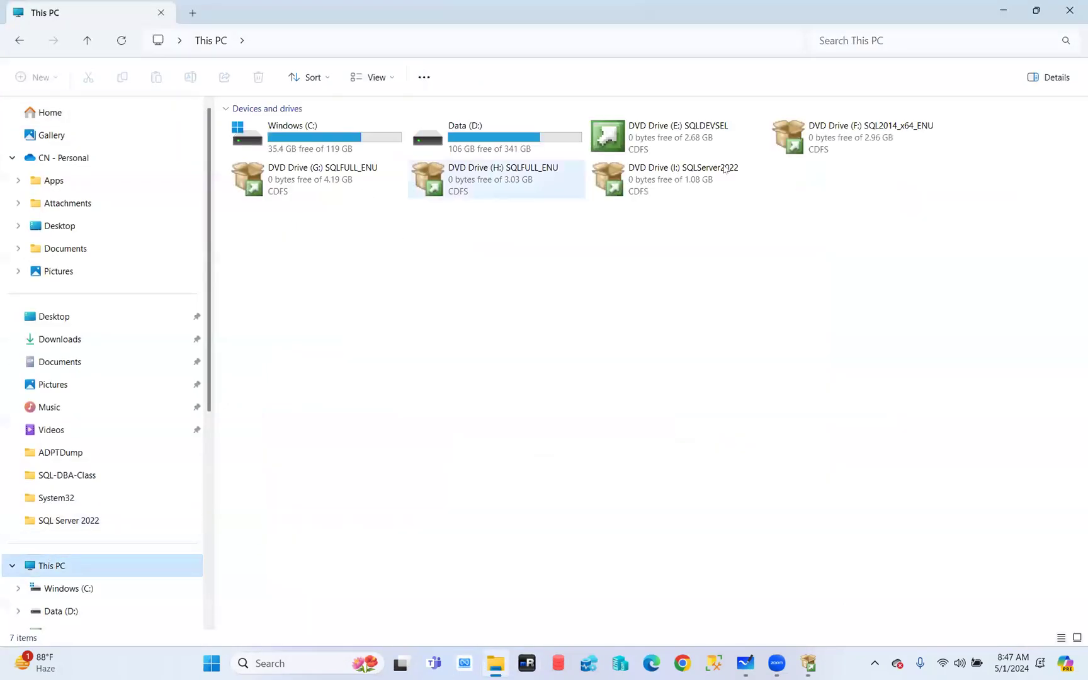
pyautogui.click(693, 131)
pyautogui.rightClick(693, 131)
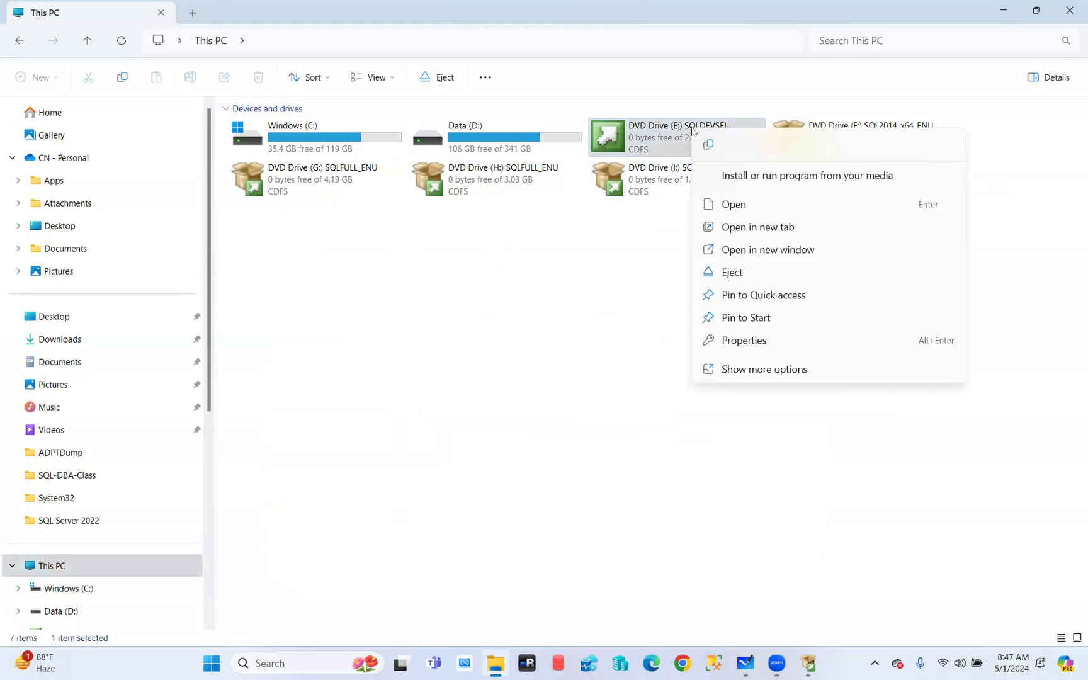
pyautogui.click(731, 276)
pyautogui.click(671, 142)
pyautogui.rightClick(672, 137)
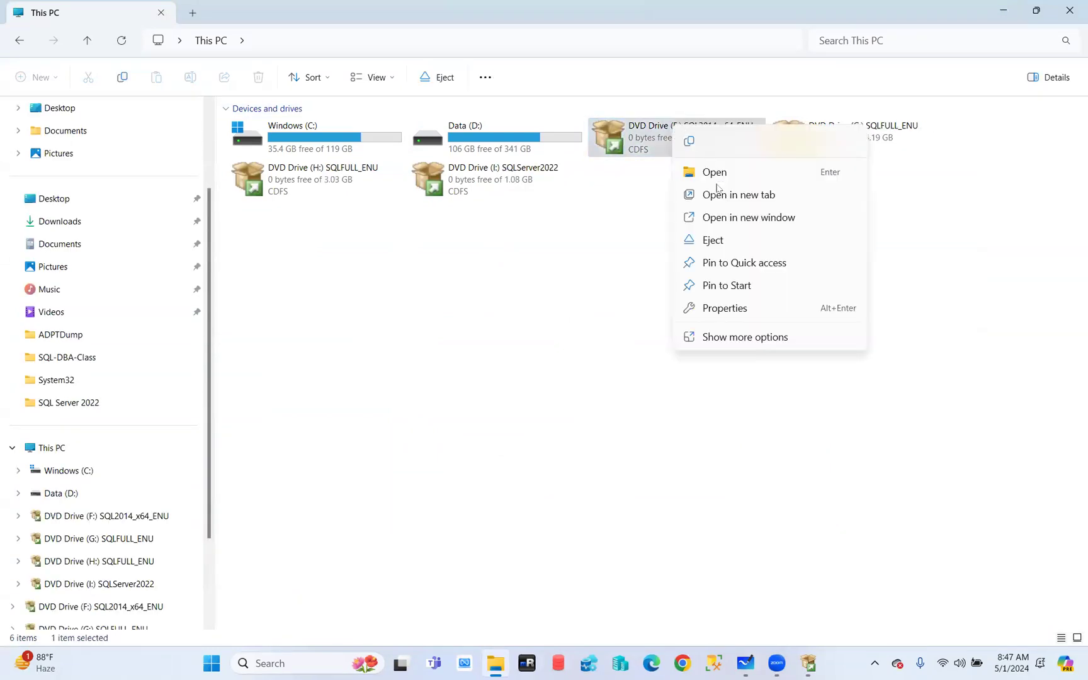
pyautogui.click(715, 241)
pyautogui.rightClick(670, 138)
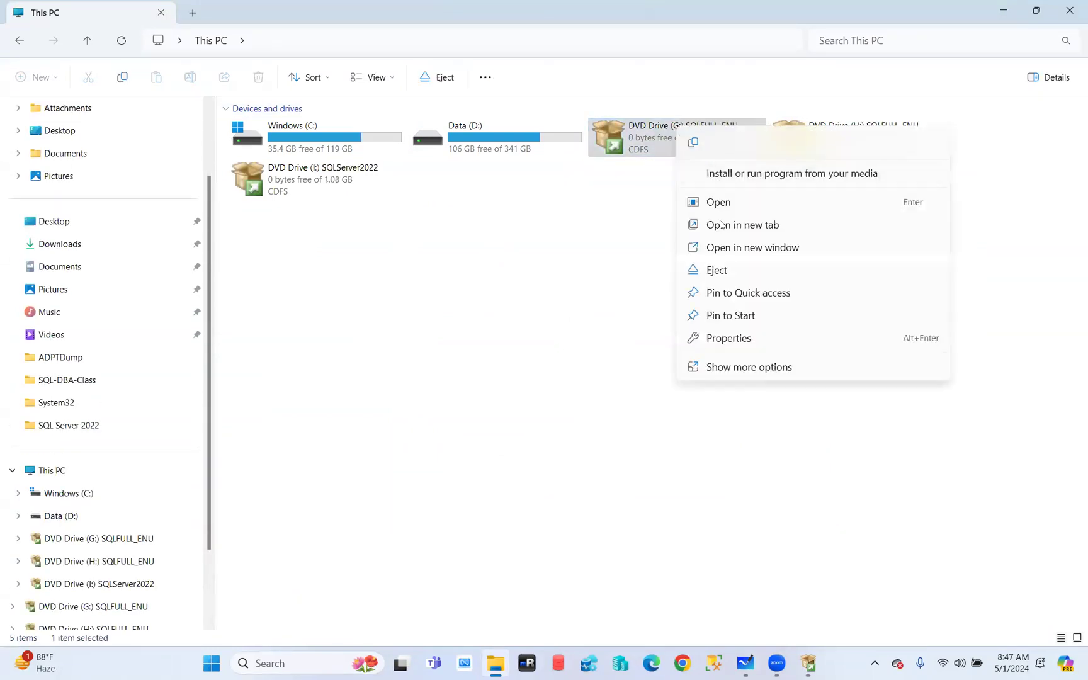
pyautogui.click(718, 270)
pyautogui.rightClick(671, 137)
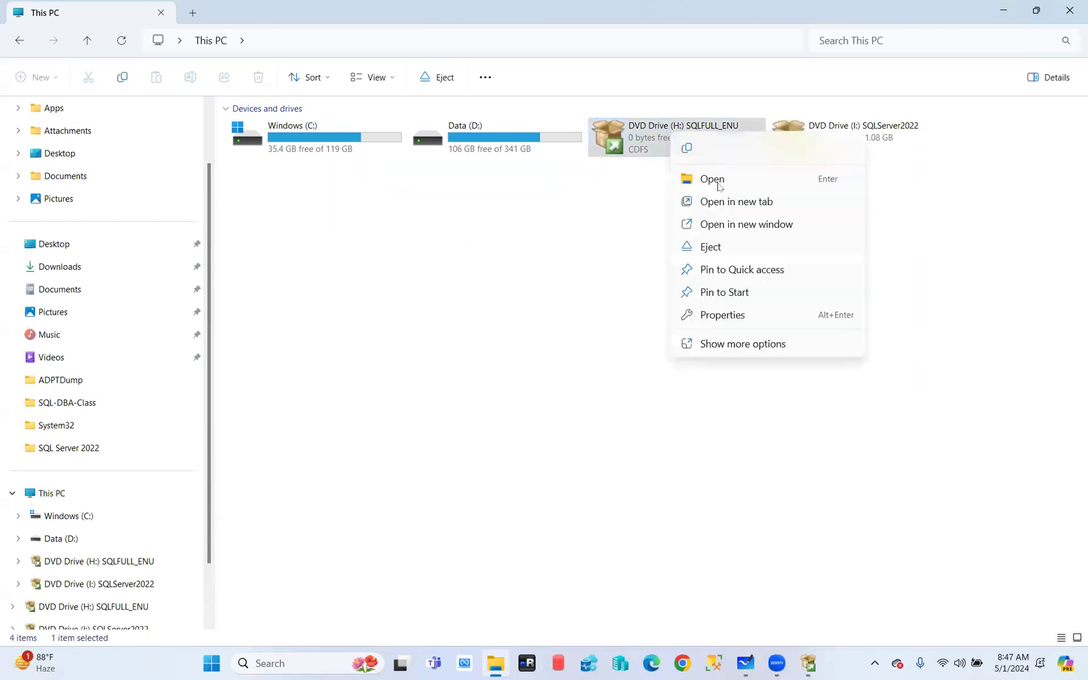
pyautogui.click(711, 247)
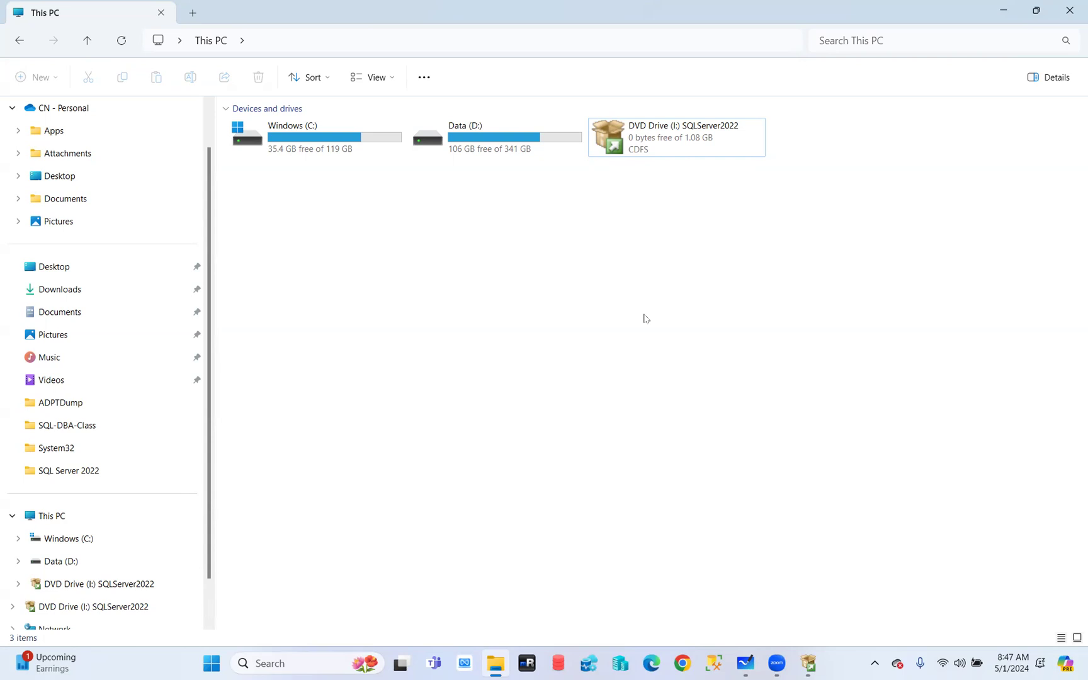
# Search Chrome for 'sql server 2022 download' and open Microsoft's SQL Server Downloads result
pyautogui.click(683, 663)
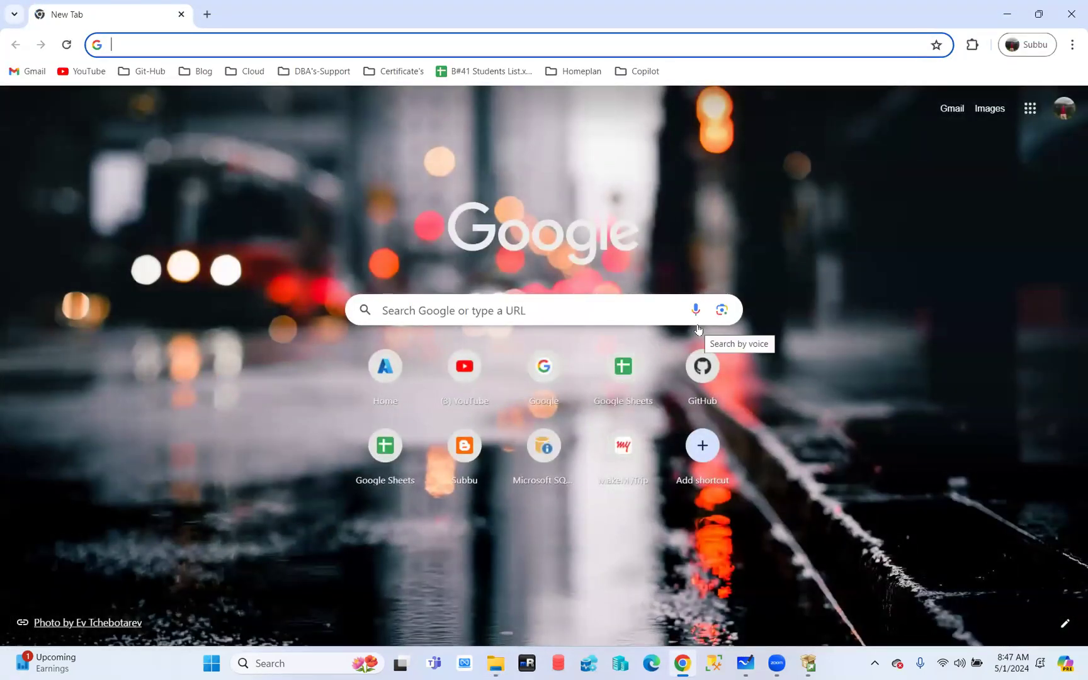
pyautogui.write('sq')
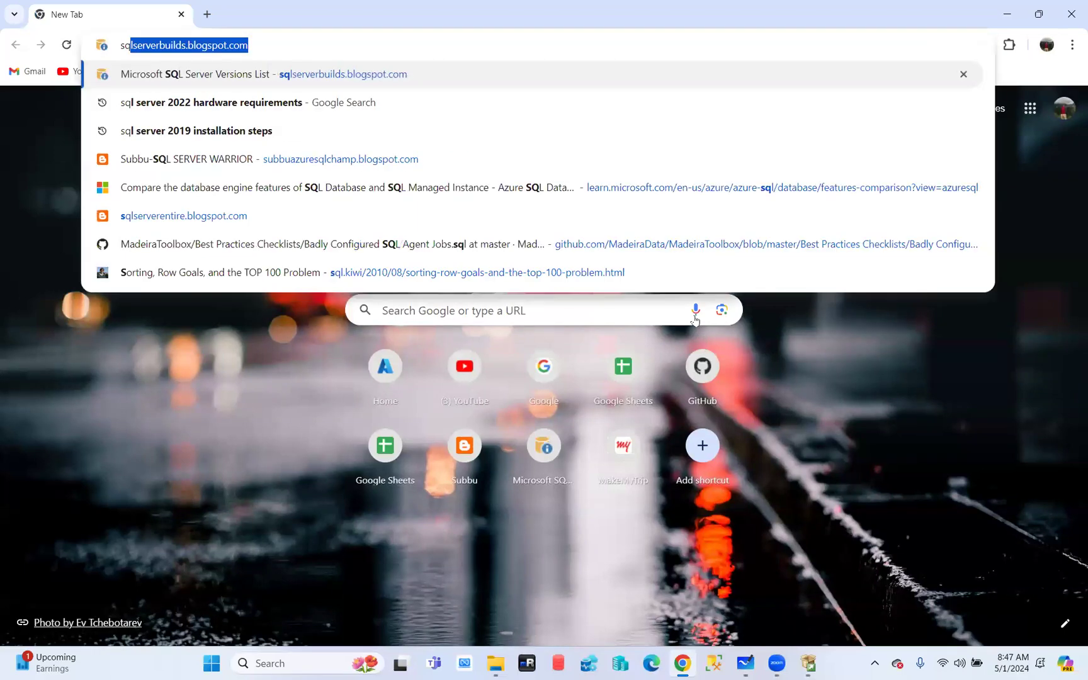
pyautogui.write('l server 202')
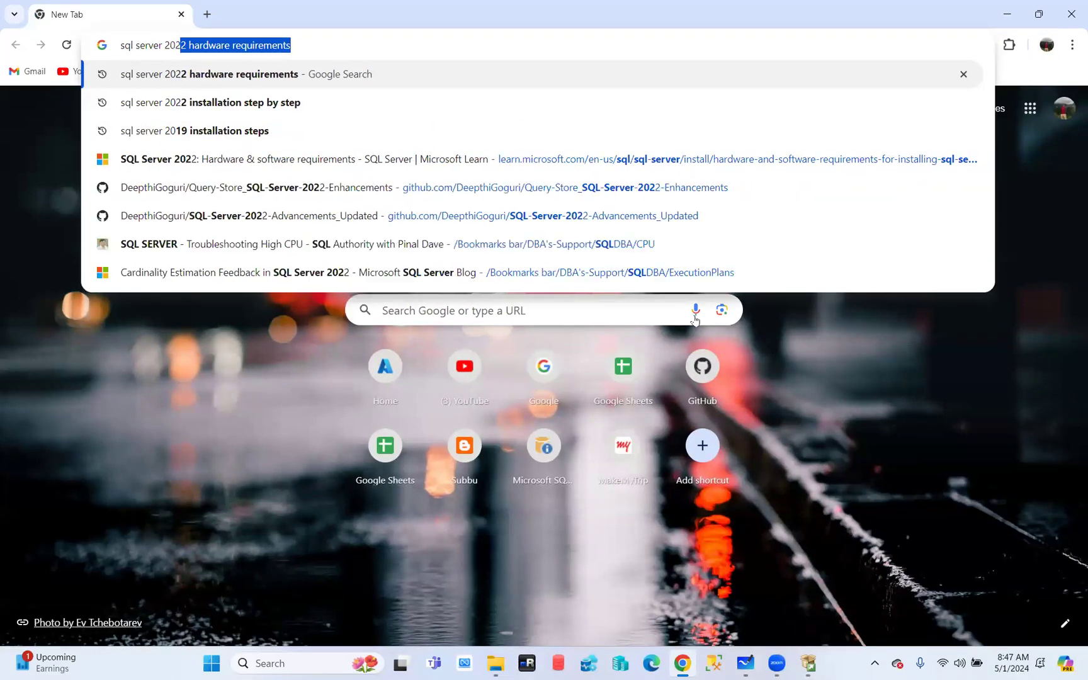
pyautogui.write('2 down')
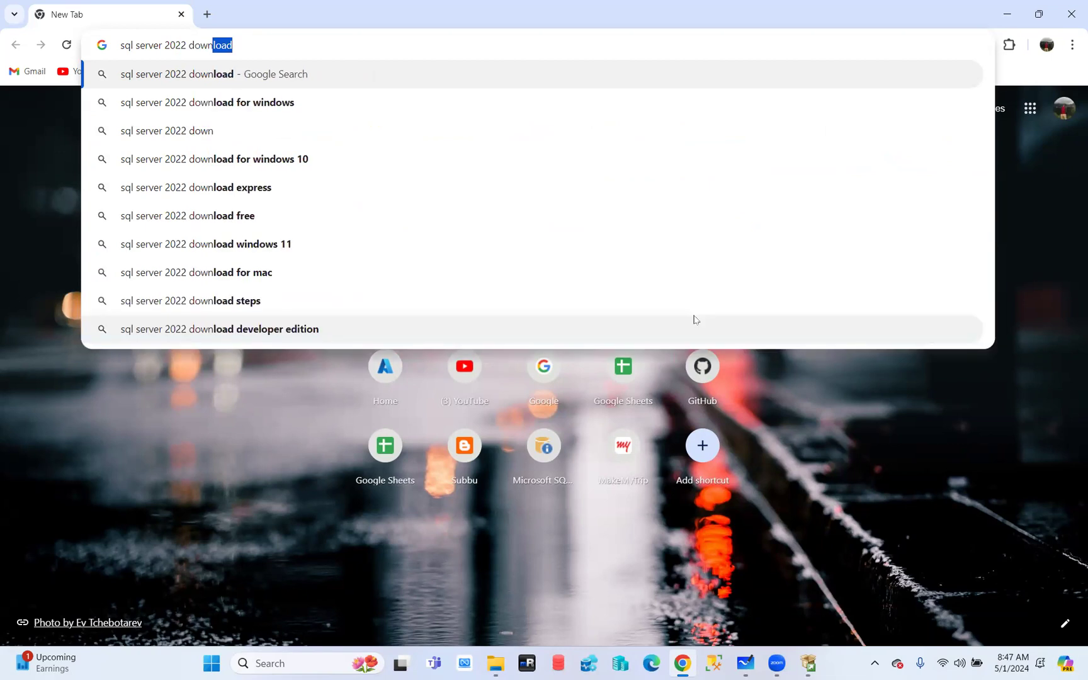
pyautogui.press('Return')
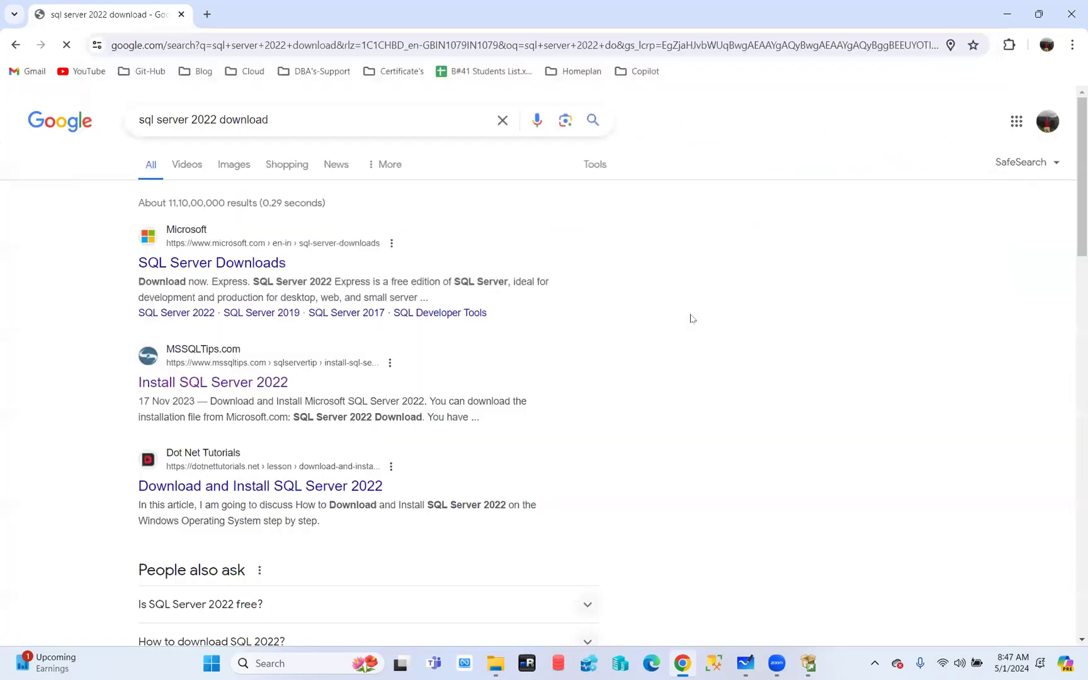
pyautogui.click(218, 266)
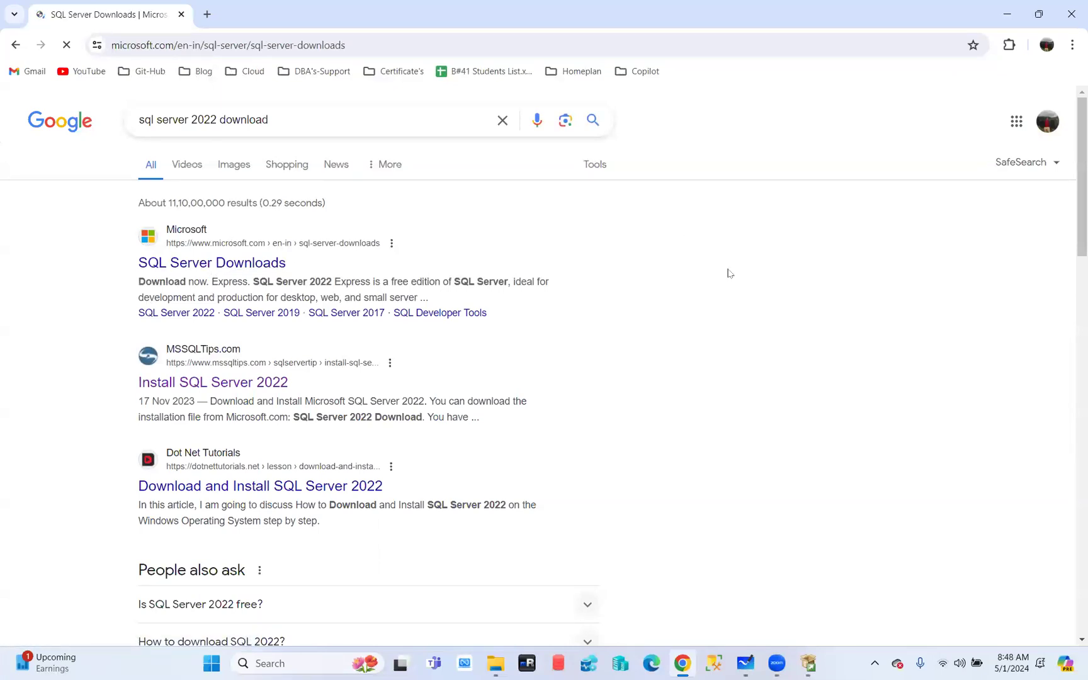
pyautogui.scroll(-1, 947, 343)
# Open the SQL Server 2022 Trial page via the on-premises Download now link
pyautogui.scroll(-1, 946, 346)
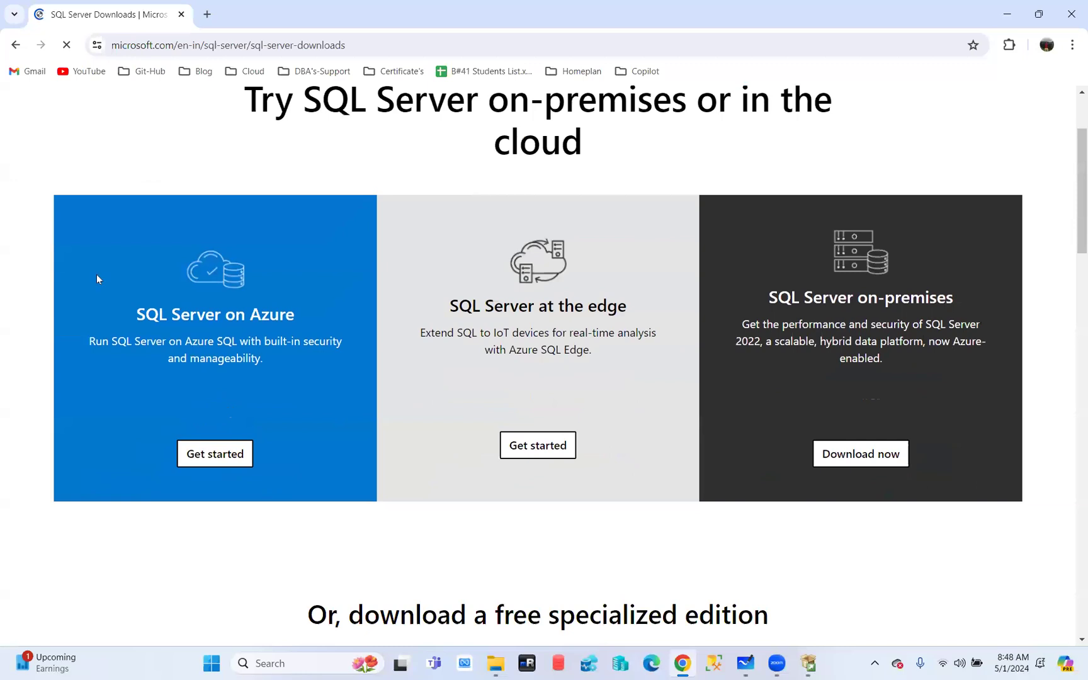
pyautogui.click(855, 456)
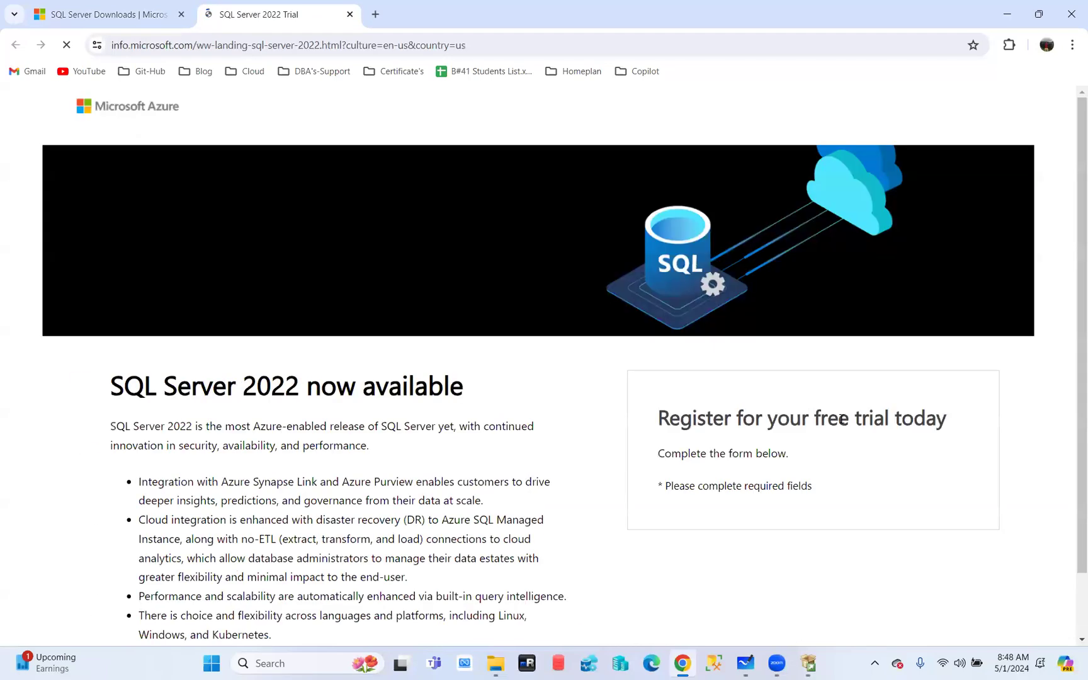
pyautogui.scroll(-4, 722, 414)
# Fill in the user's first name, last name and e-mail address on the trial form
pyautogui.click(700, 227)
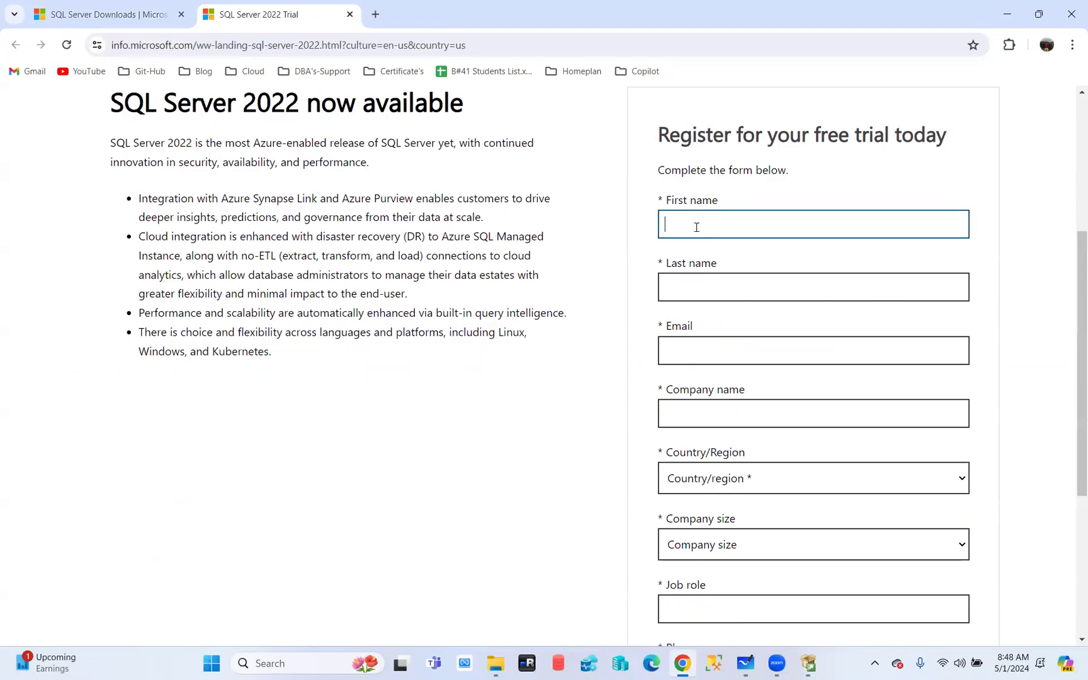
pyautogui.write('subbu')
pyautogui.press('Tab')
pyautogui.write('cn')
pyautogui.press('Tab')
pyautogui.write('subbu')
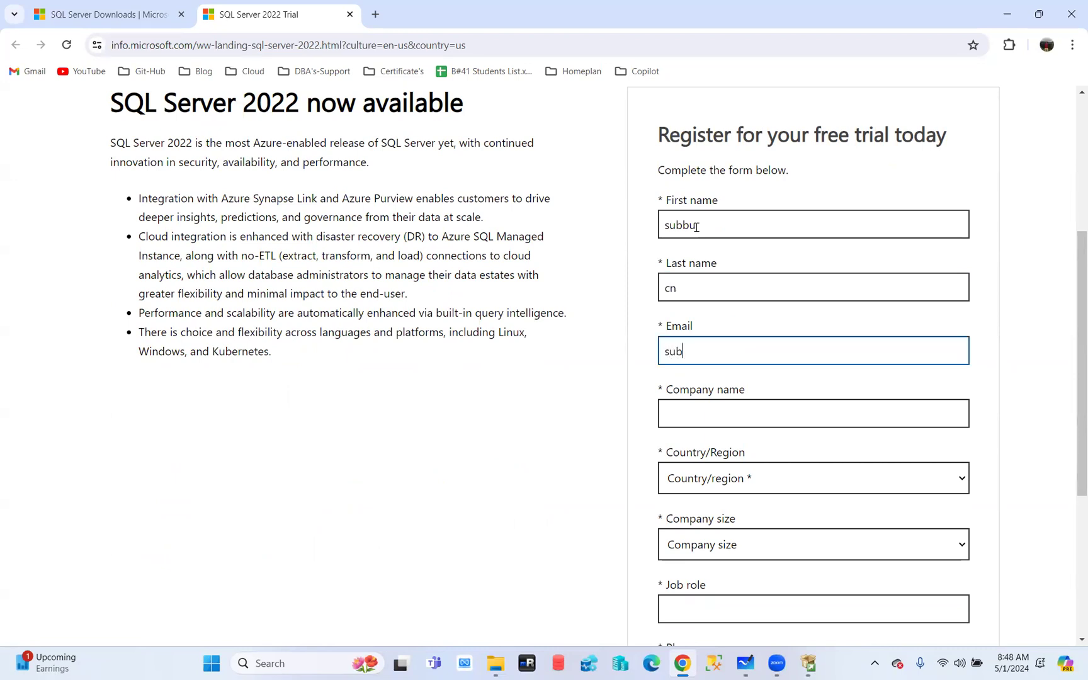
pyautogui.press('BackSpace')
pyautogui.press('BackSpace')
pyautogui.press('BackSpace')
pyautogui.press('BackSpace')
pyautogui.press('BackSpace')
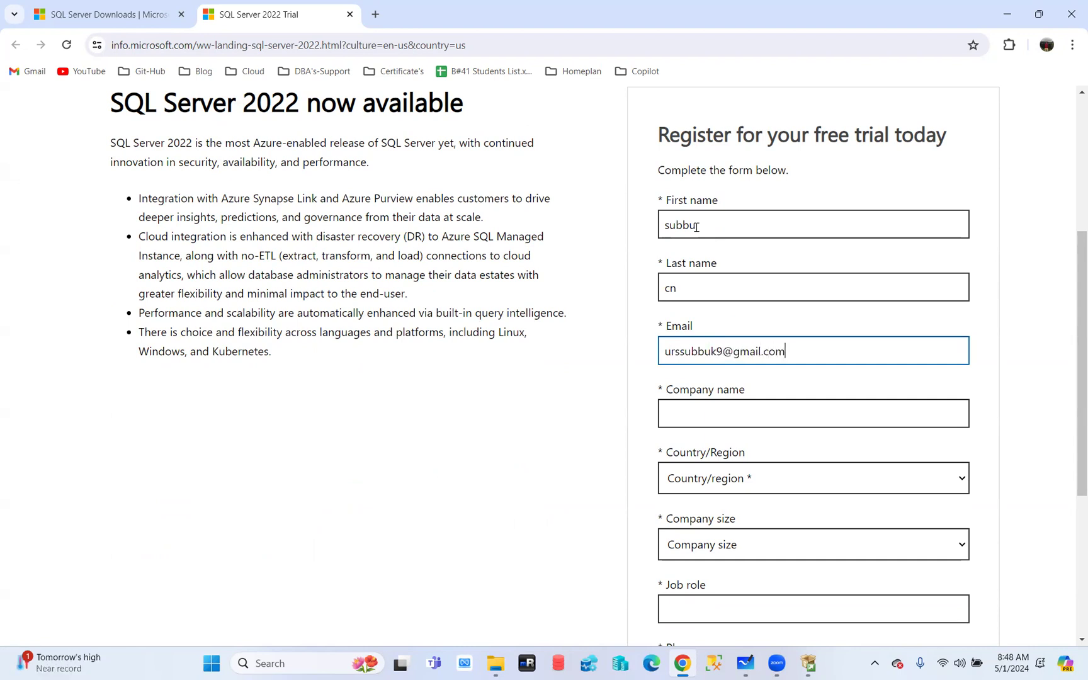
# Enter company name COEO and select India as the country/region
pyautogui.press('Tab')
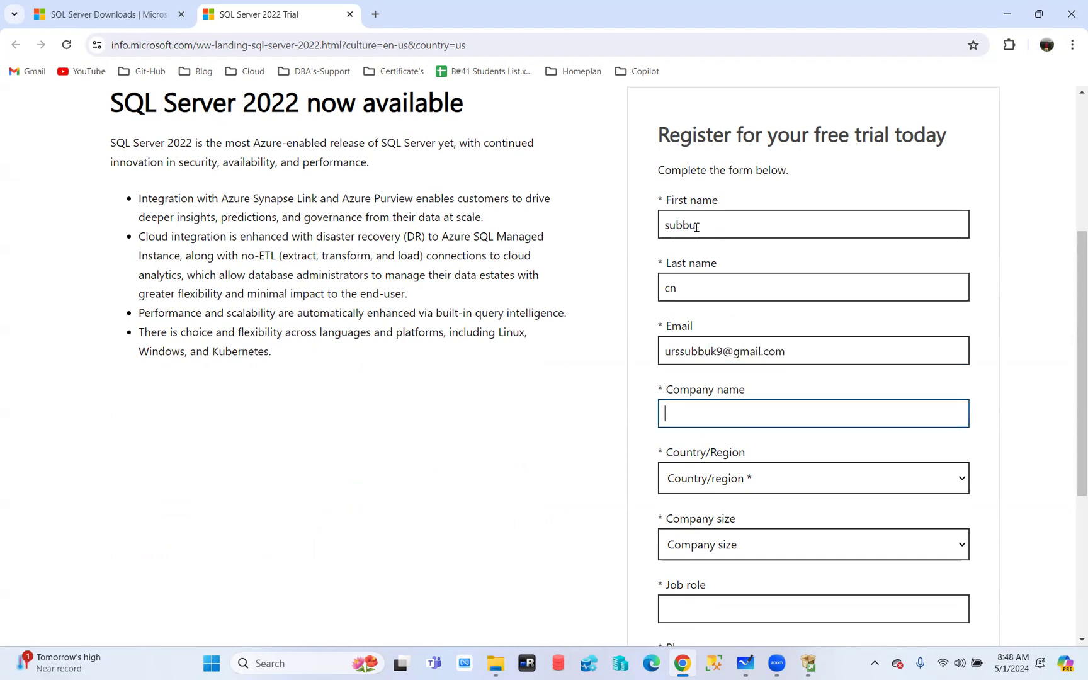
pyautogui.write('COEO')
pyautogui.click(734, 480)
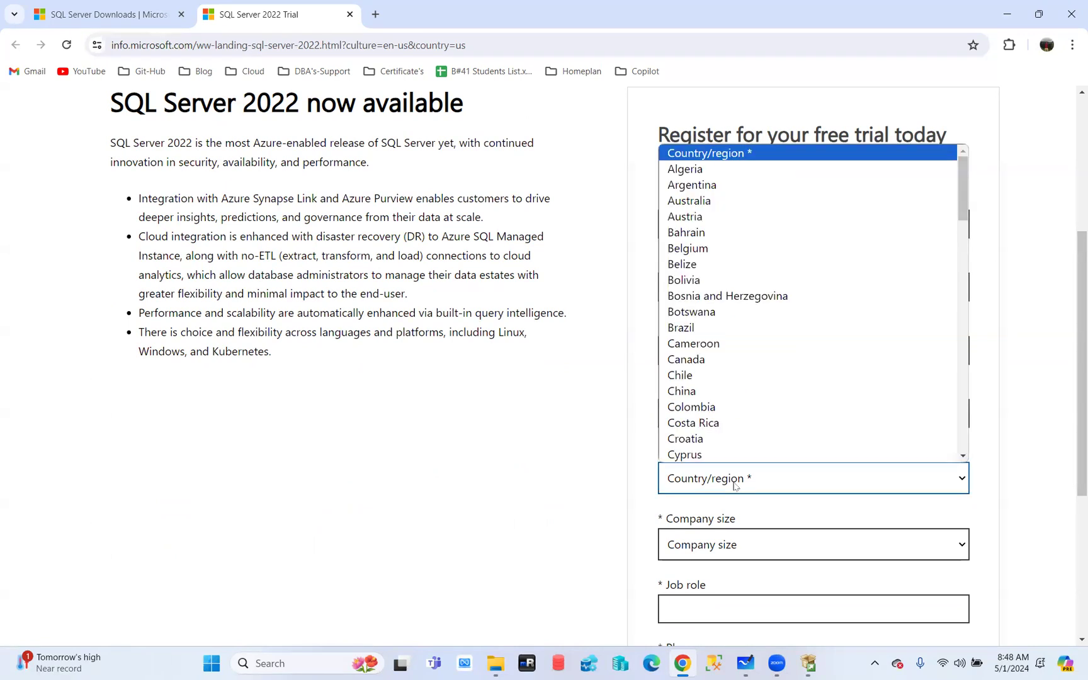
pyautogui.write('india')
pyautogui.click(689, 456)
# Enter job role DBA and choose India (+91) as the phone country code
pyautogui.scroll(-3, 860, 467)
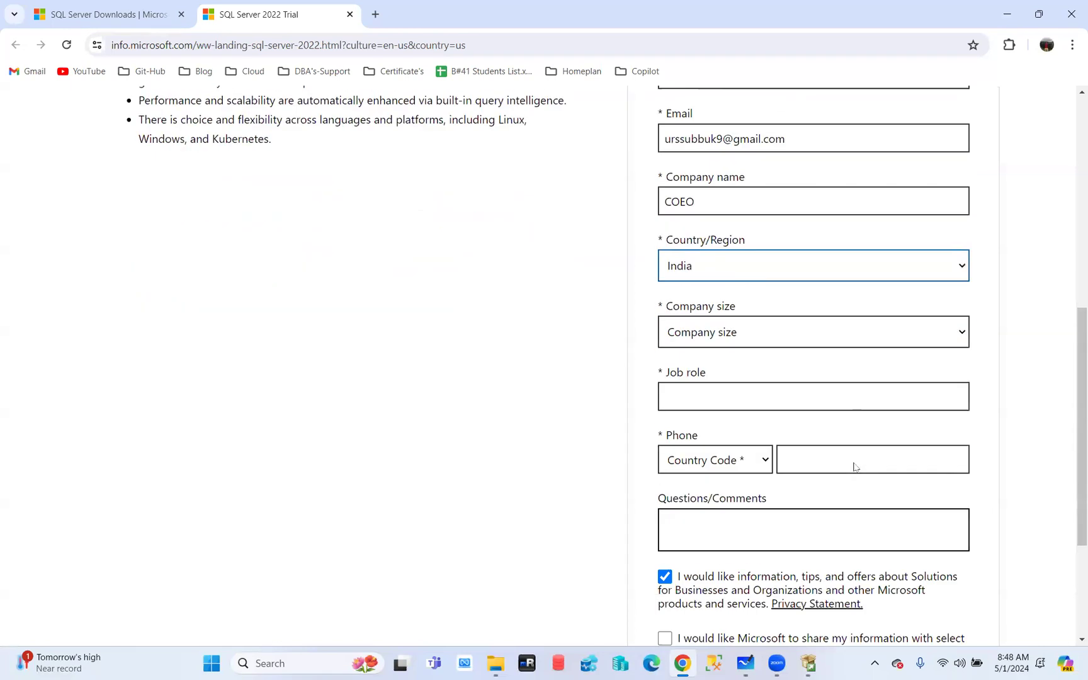
pyautogui.click(713, 393)
pyautogui.write('DBA')
pyautogui.click(723, 473)
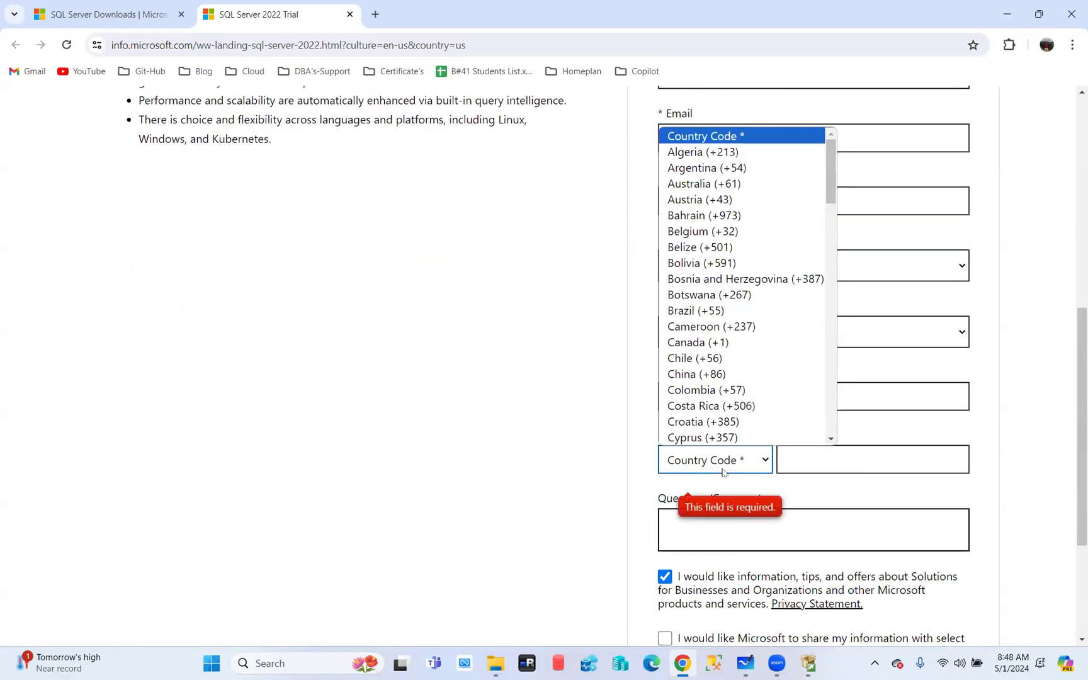
pyautogui.write('in')
pyautogui.click(712, 437)
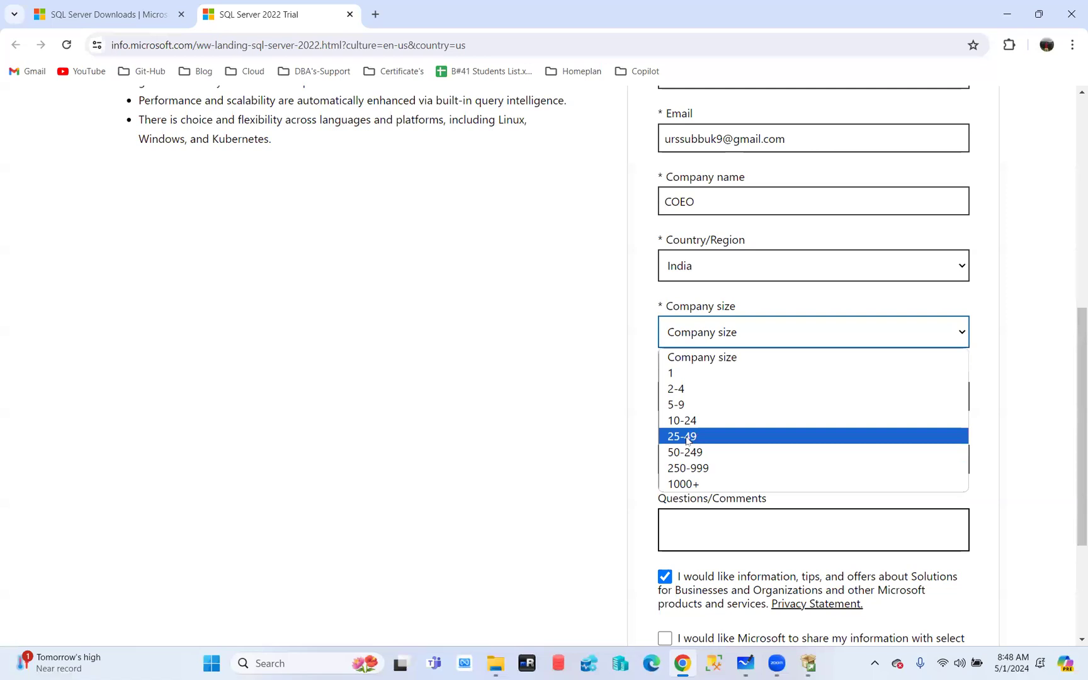
# Set company size to 50-249 and enter the user's phone number
pyautogui.click(688, 453)
pyautogui.click(813, 462)
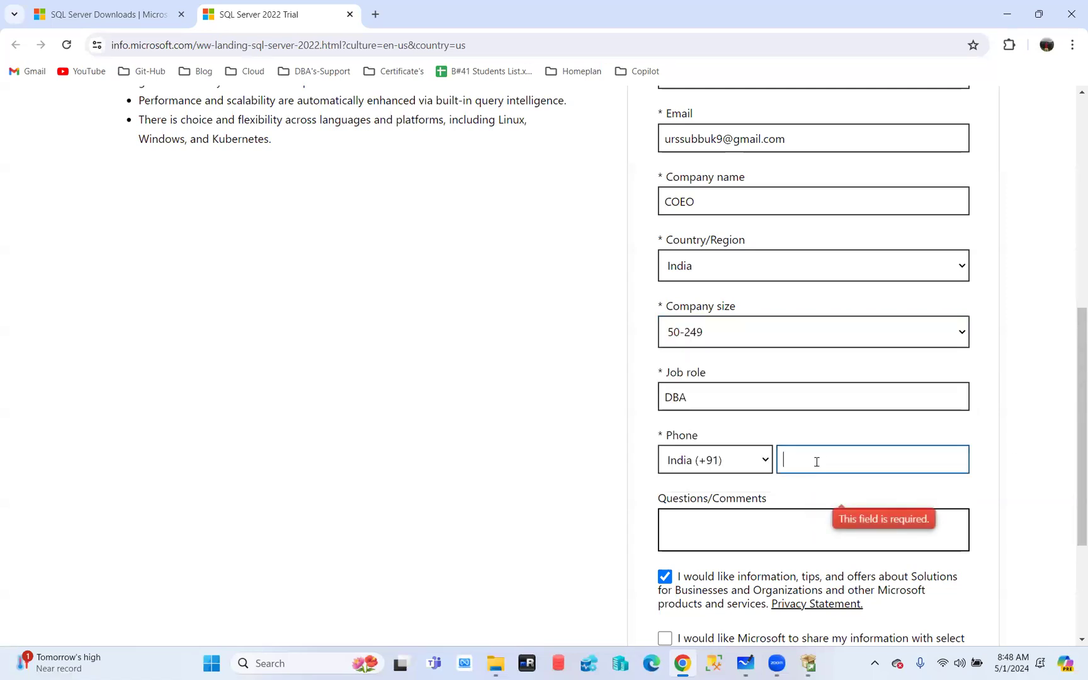
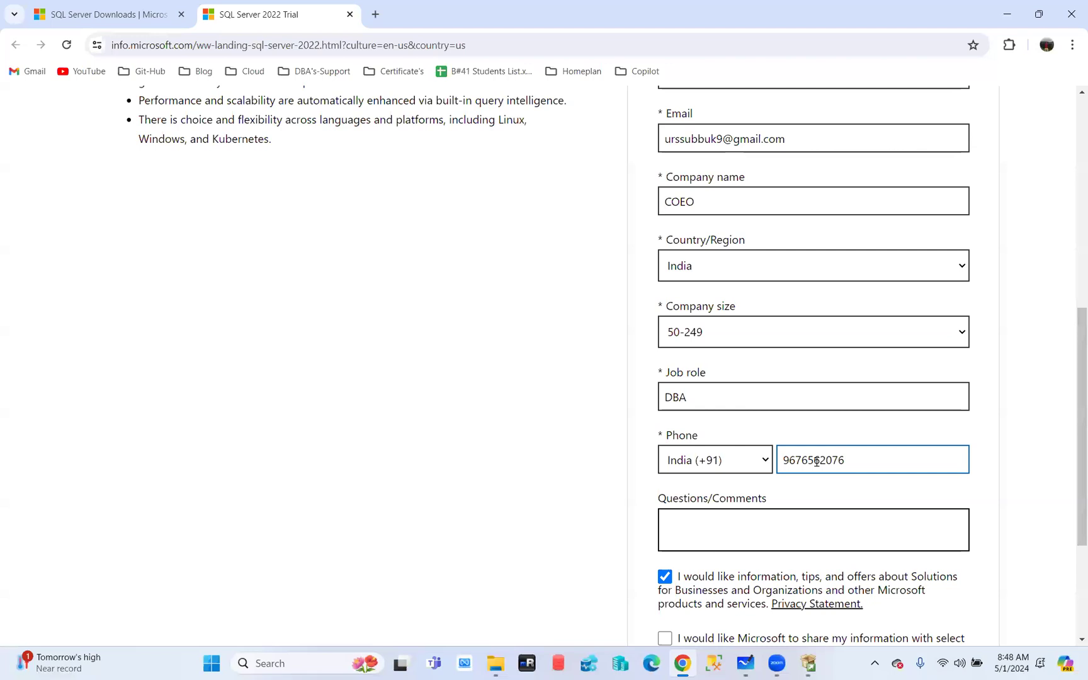
pyautogui.scroll(-3, 806, 469)
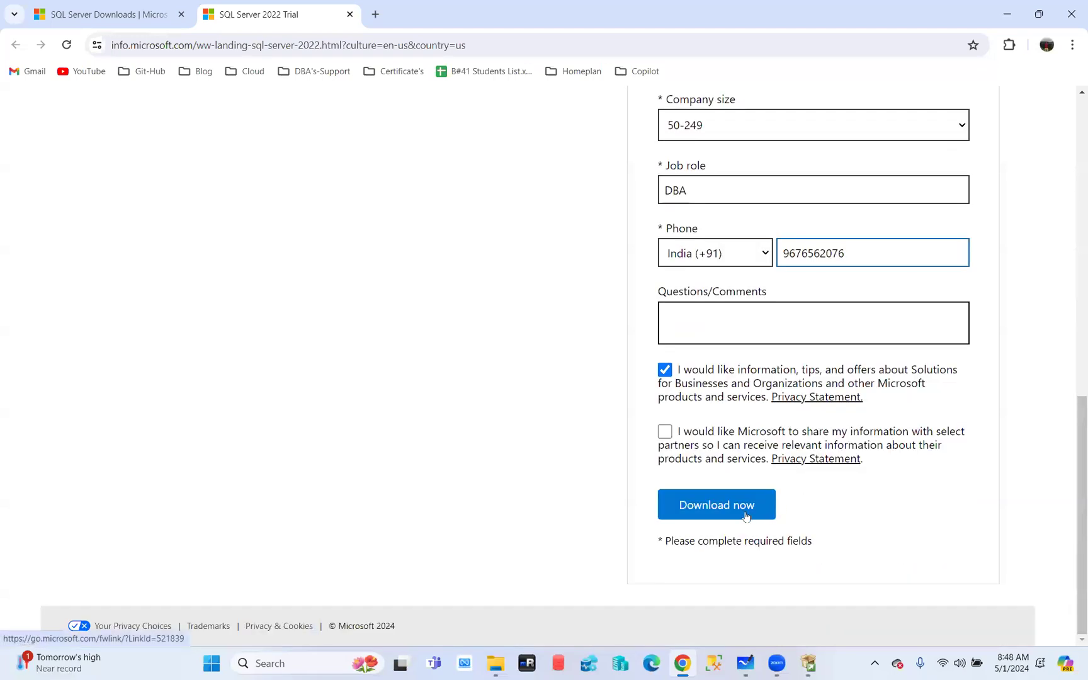
# Submit the completed SQL Server 2022 trial form with Download now
pyautogui.click(735, 512)
pyautogui.click(707, 500)
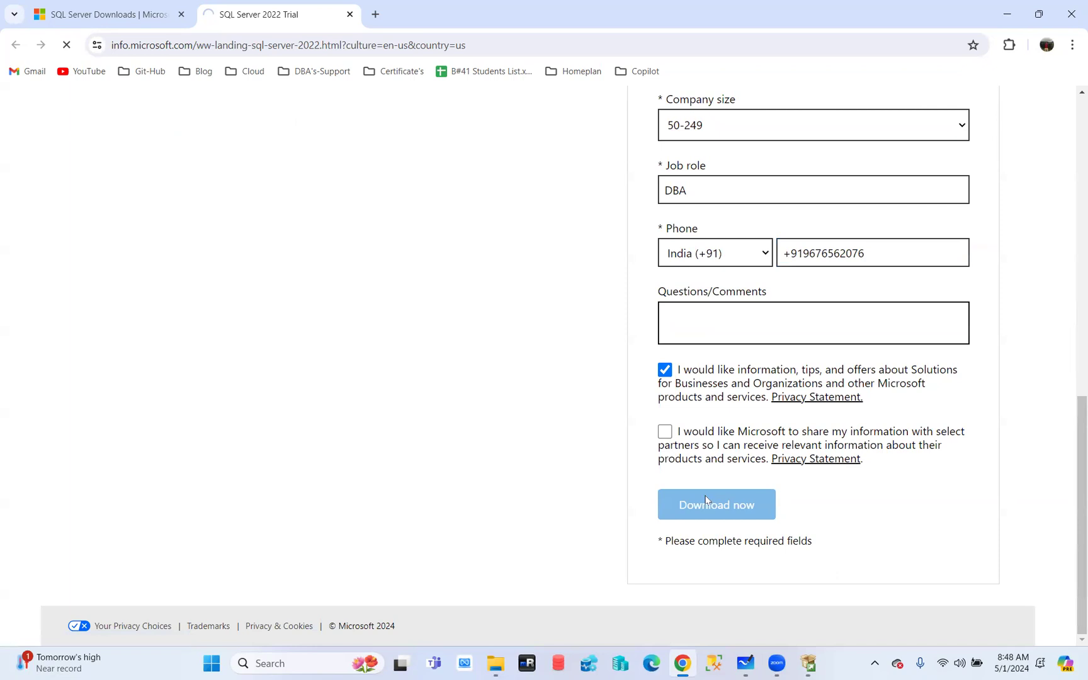
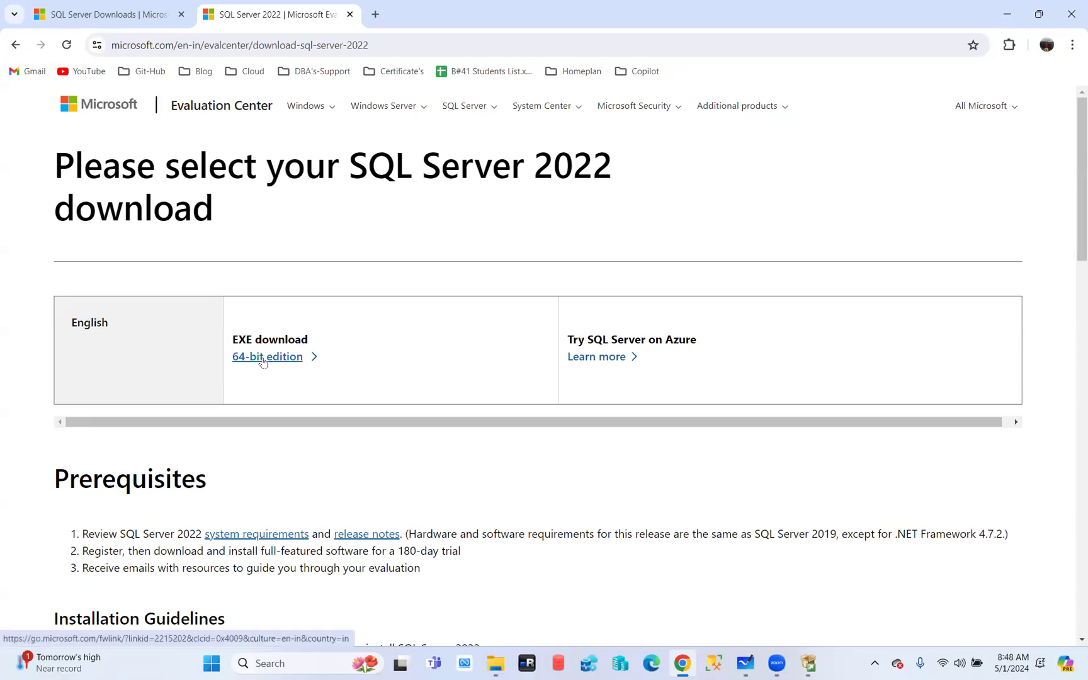
# Download the 64-bit SQL2022-SSEI-Eval.exe installer and launch it
pyautogui.click(263, 358)
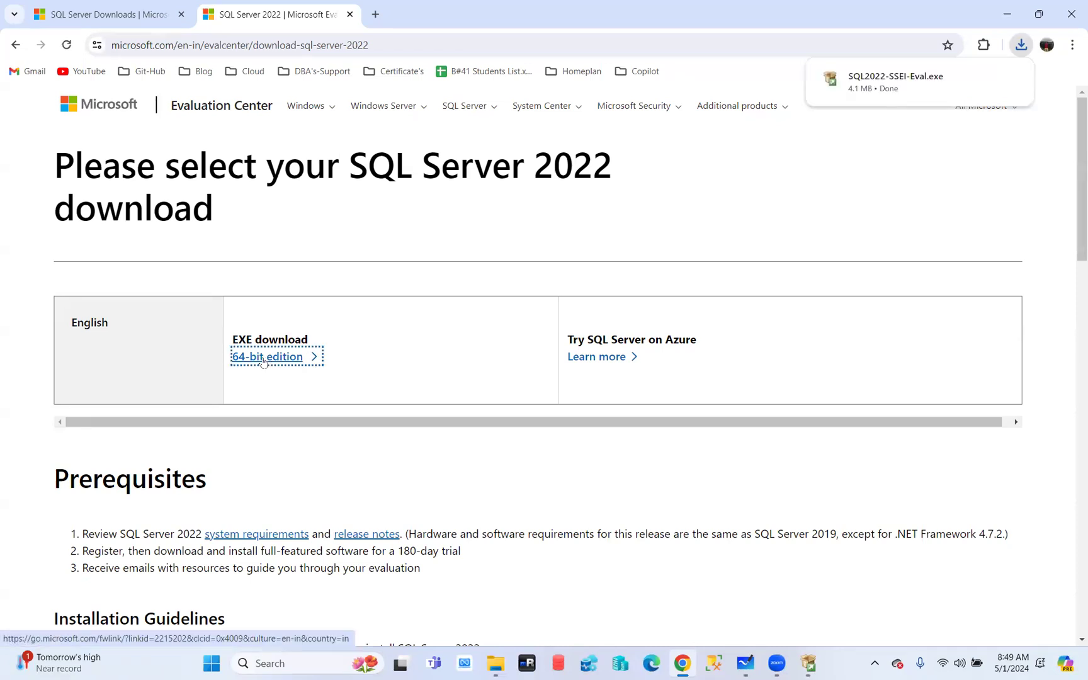
pyautogui.click(868, 89)
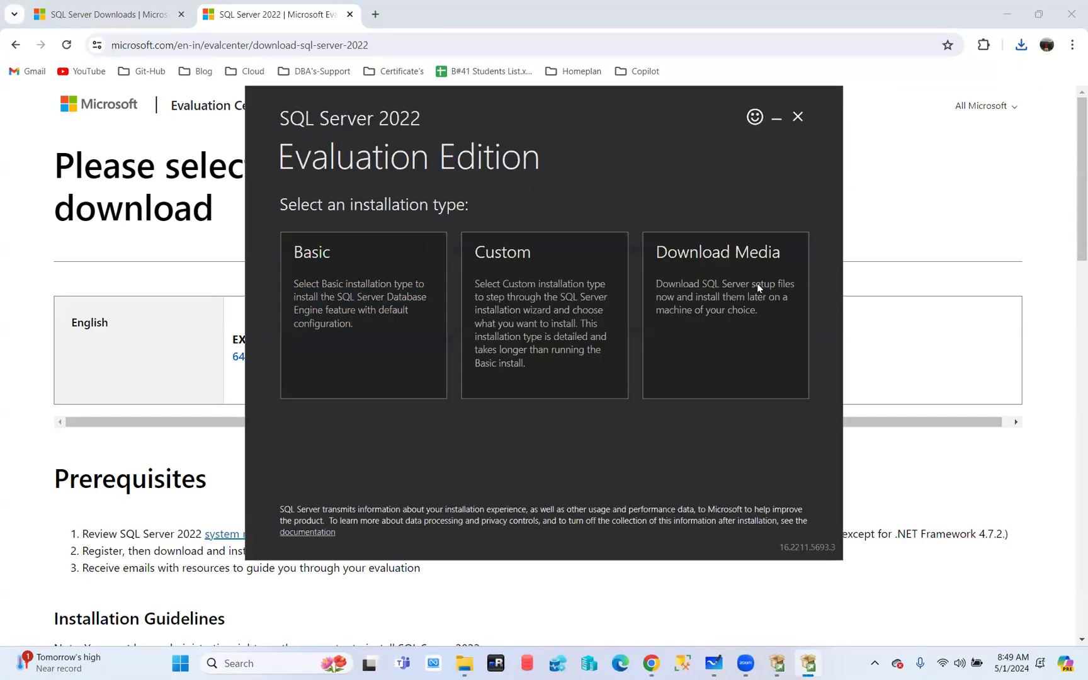
# Choose Download Media, keep the English ISO package, and start the download
pyautogui.click(752, 279)
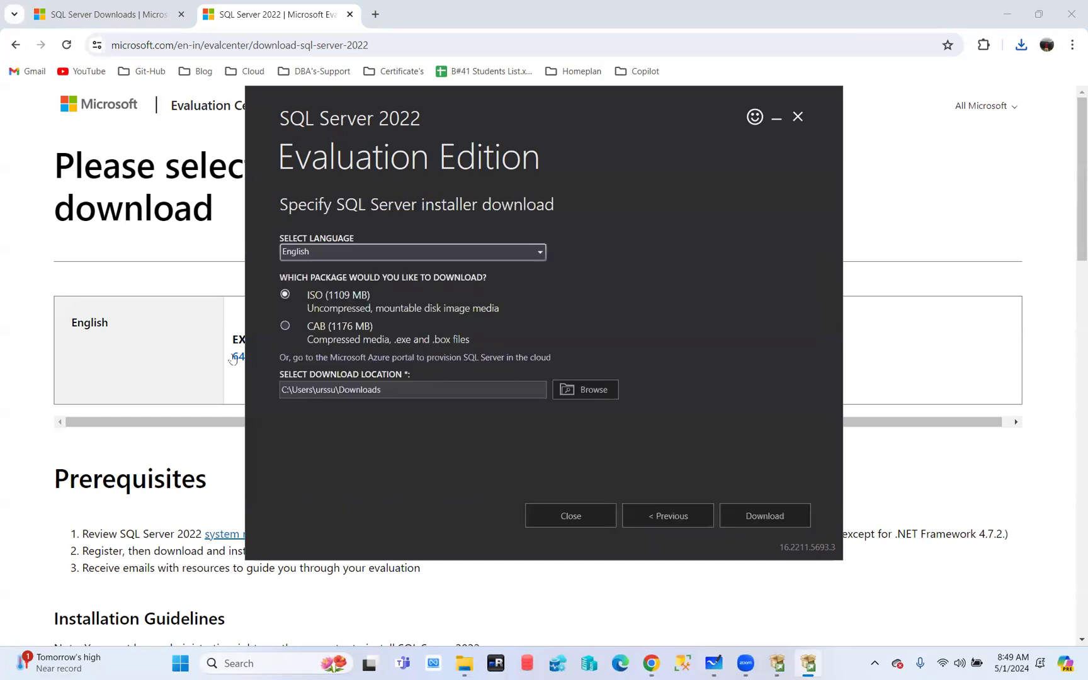
pyautogui.click(292, 321)
pyautogui.click(301, 292)
pyautogui.click(766, 518)
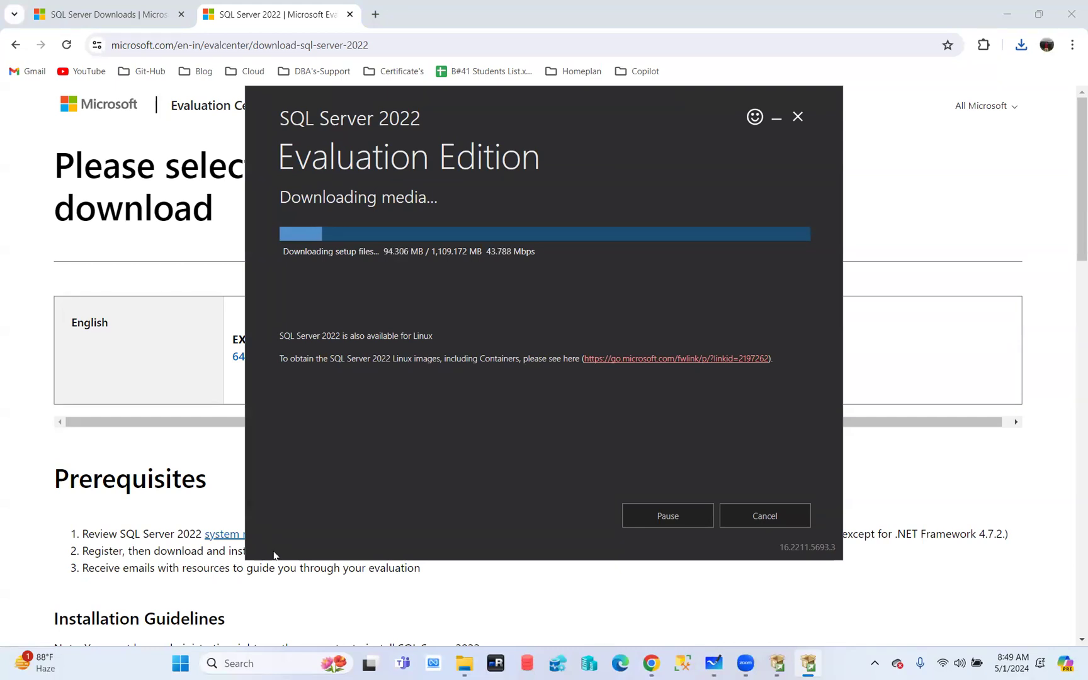
# Cancel the media download, close the installer, and switch to the SQL Server 2022 Setup window
pyautogui.click(760, 516)
pyautogui.click(534, 366)
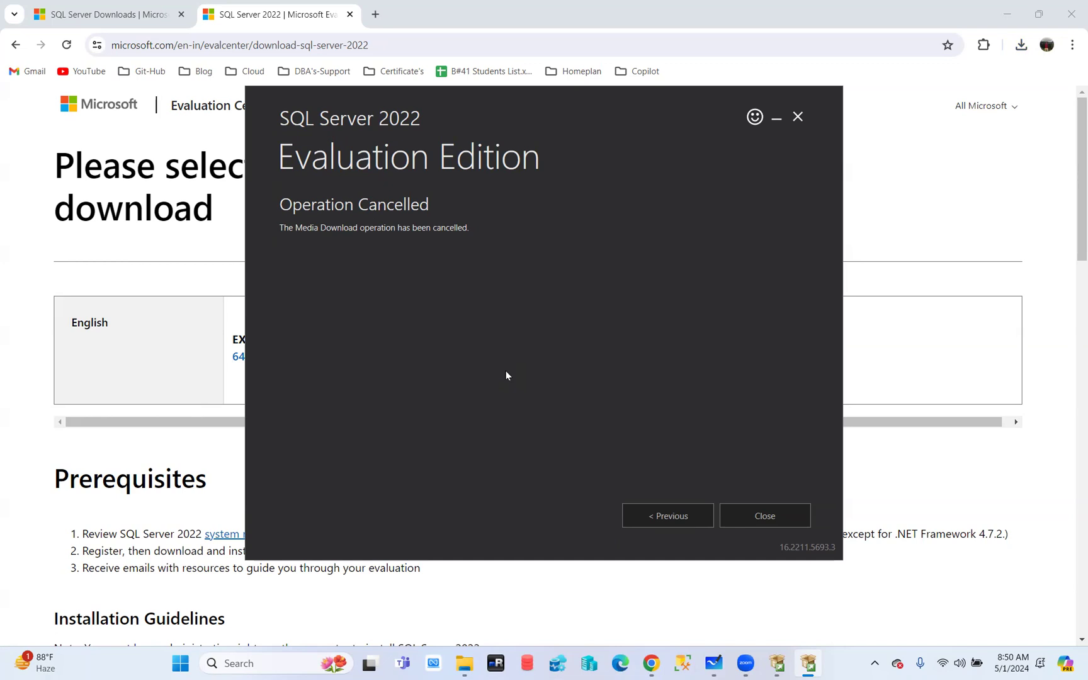
pyautogui.click(768, 518)
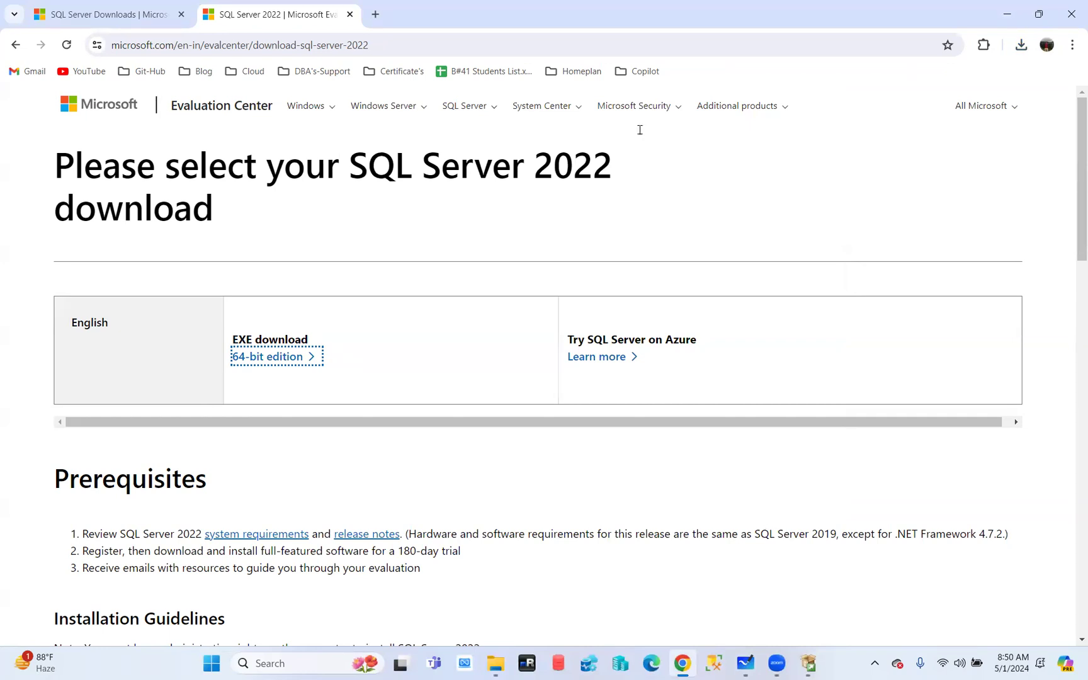
pyautogui.click(1008, 15)
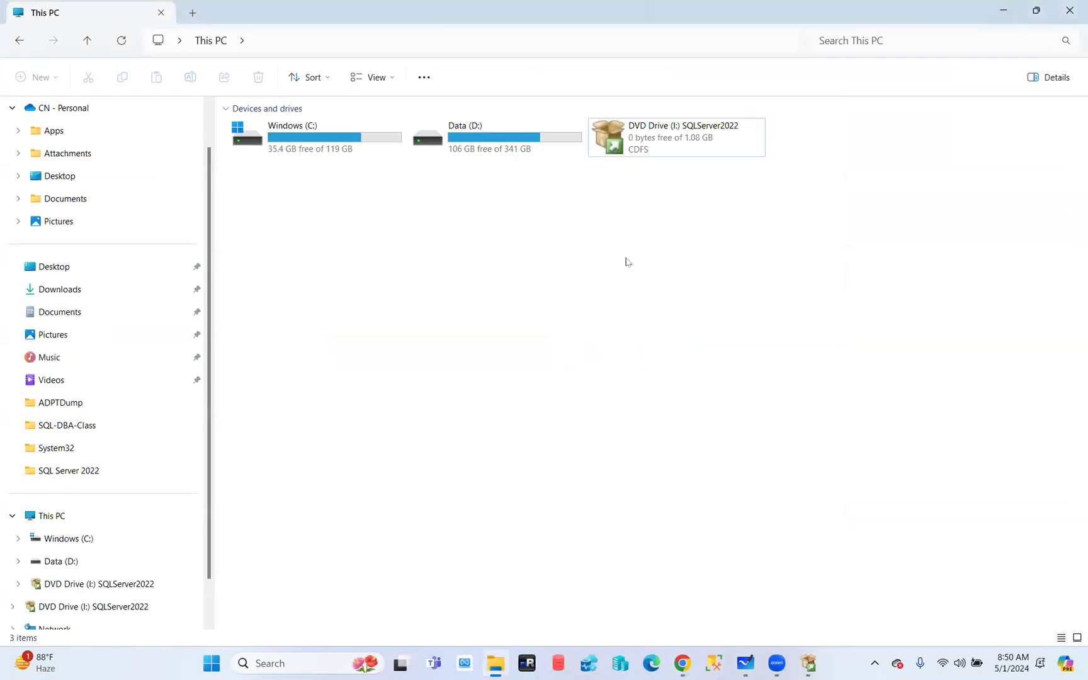
pyautogui.click(809, 664)
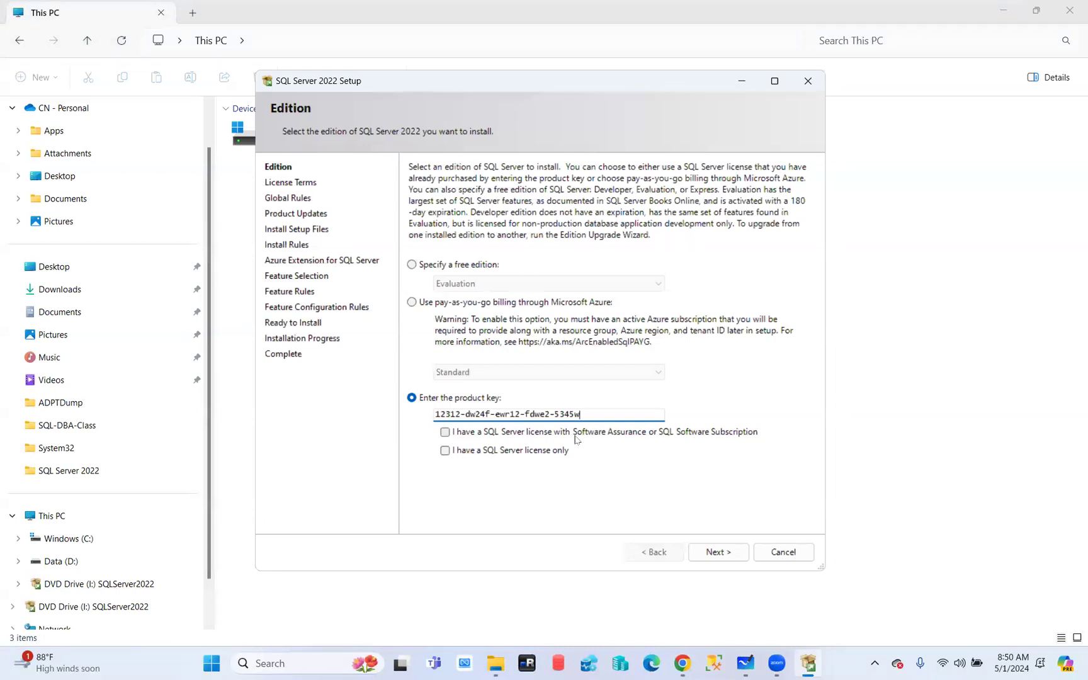
# Select 'Specify a free edition' and pick Evaluation from the edition list
pyautogui.click(415, 267)
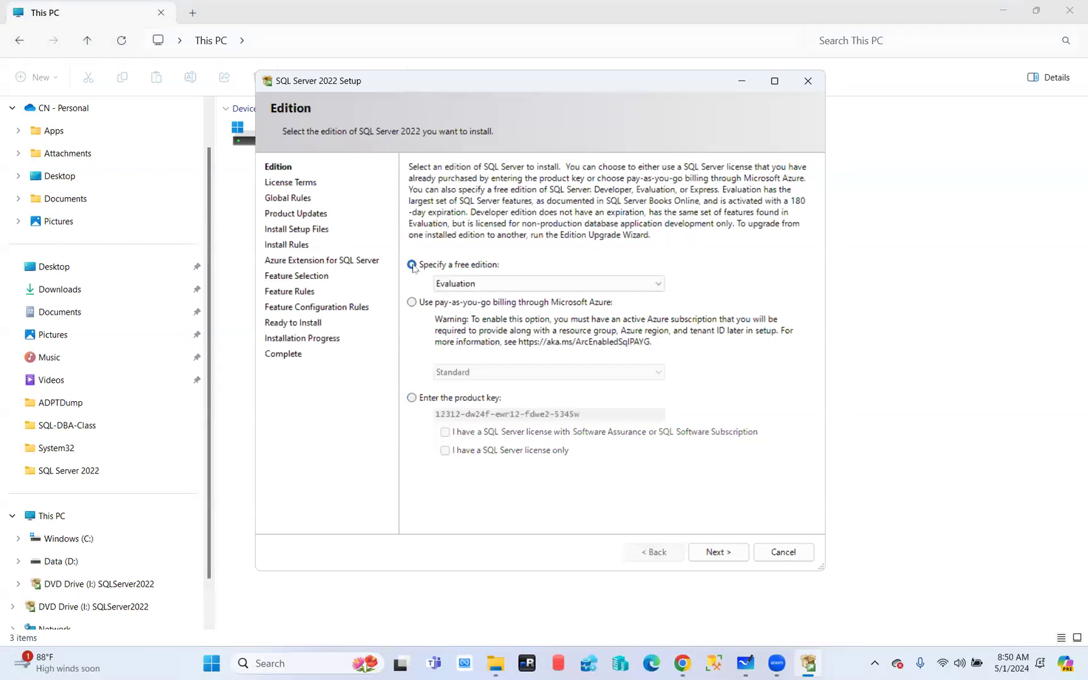
pyautogui.click(521, 286)
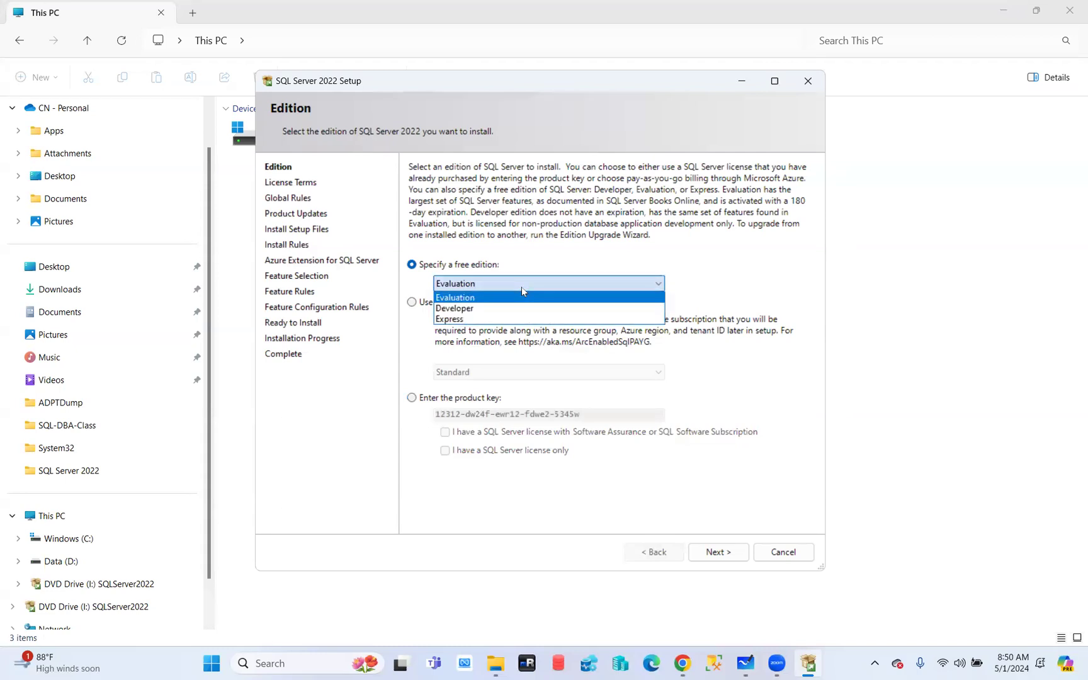
pyautogui.click(467, 302)
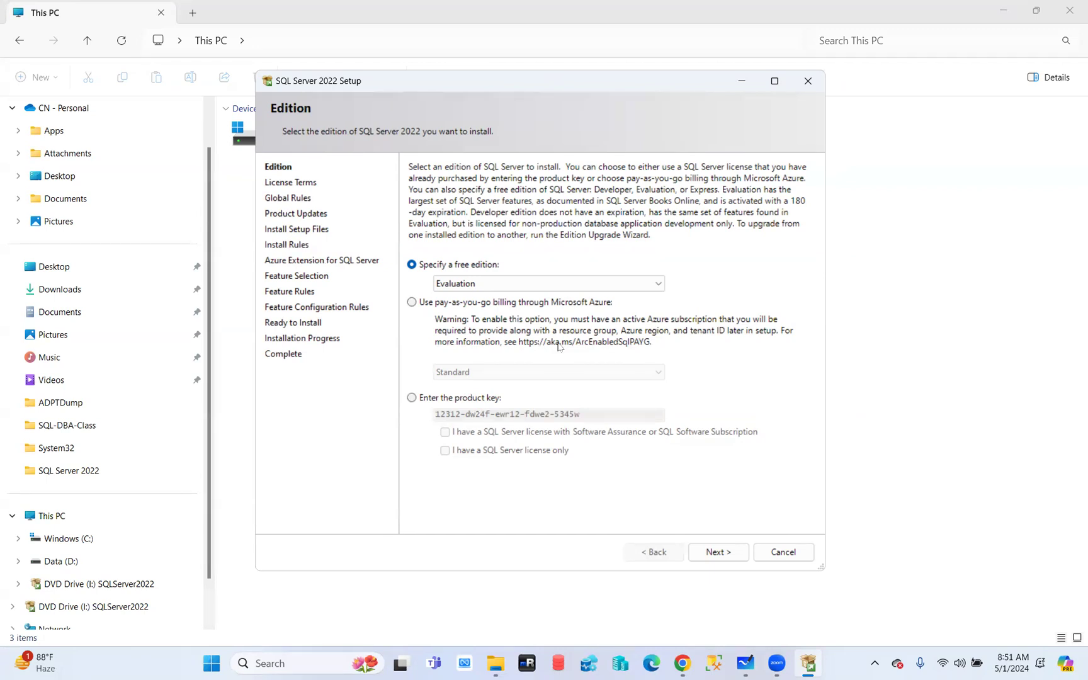
# Try the Developer edition, revert to Evaluation, and proceed to License Terms
pyautogui.click(464, 285)
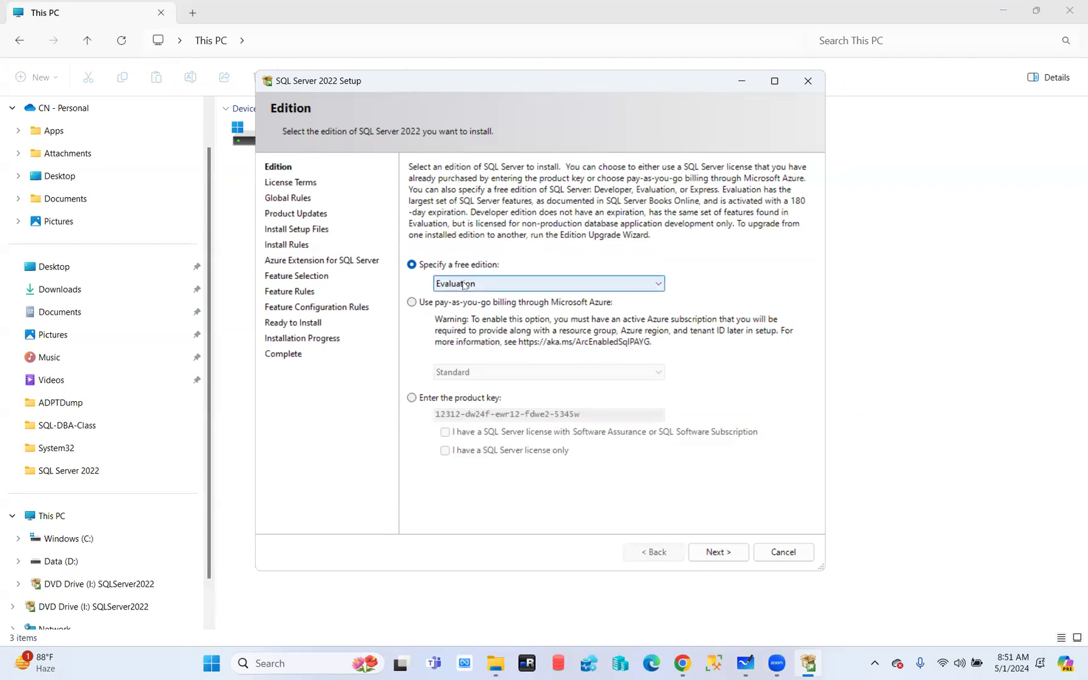
pyautogui.click(461, 308)
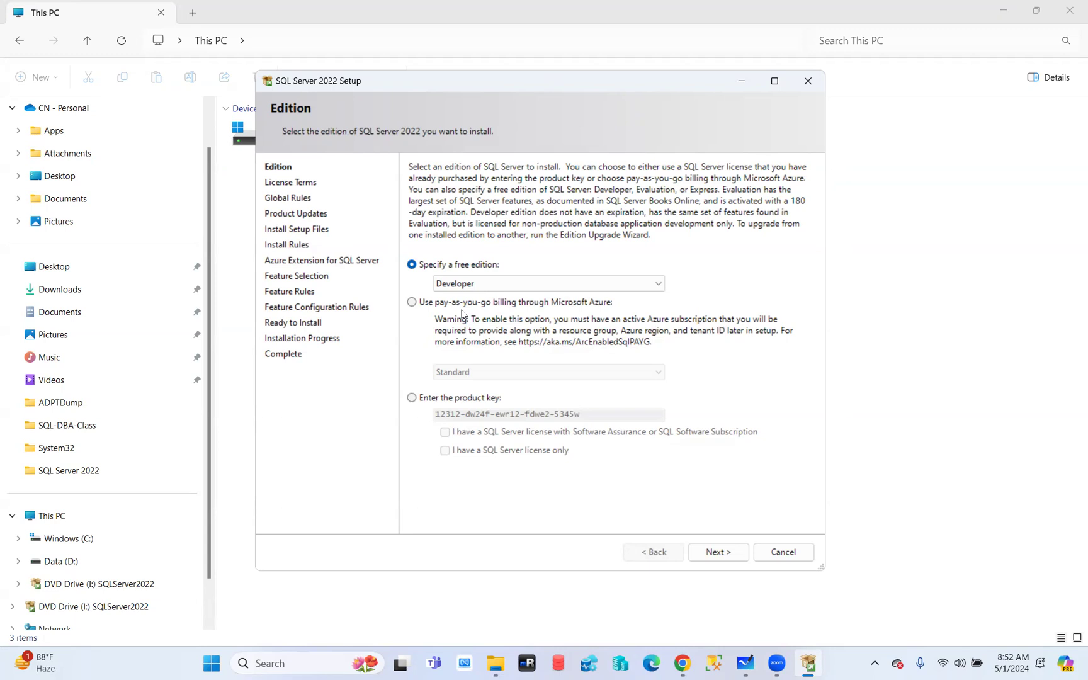
pyautogui.click(478, 283)
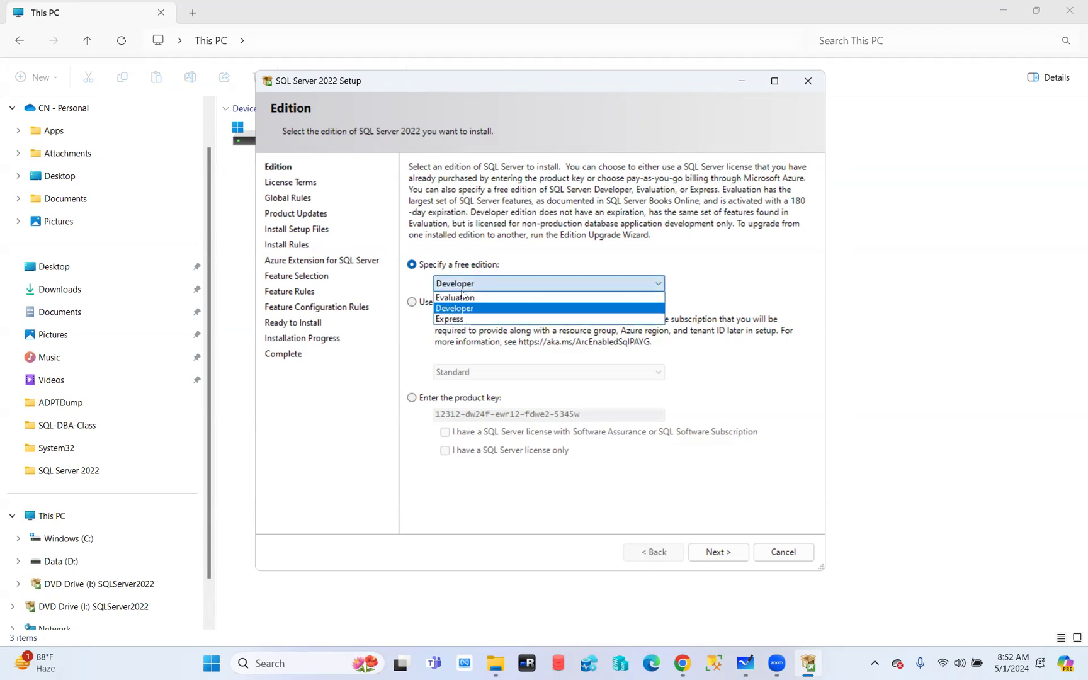
pyautogui.click(462, 297)
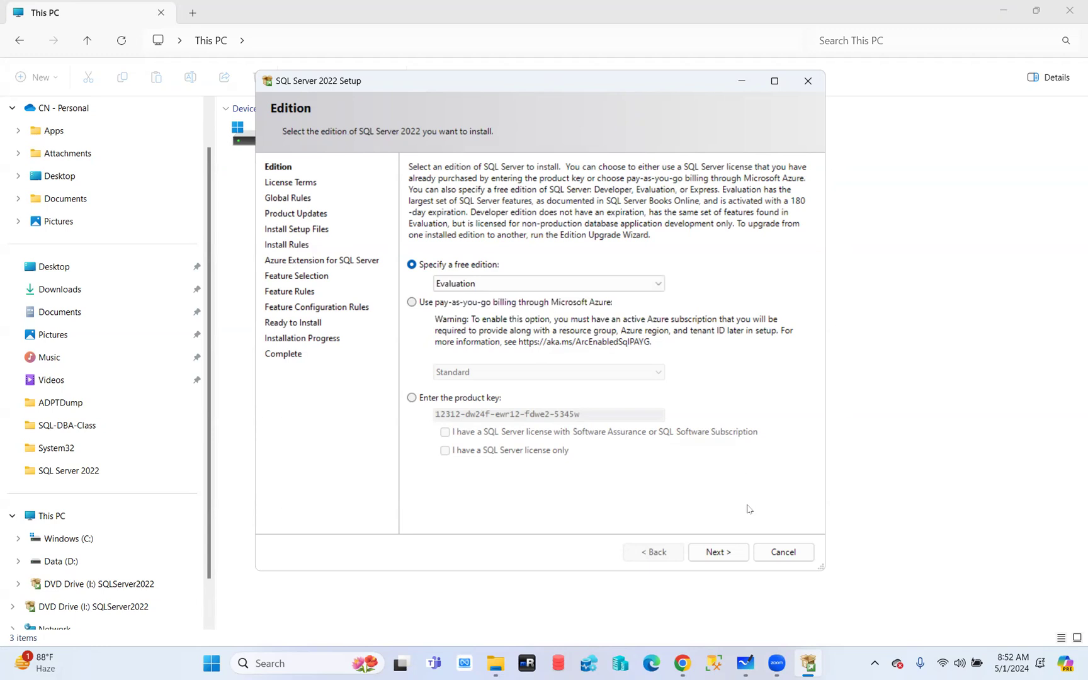
pyautogui.click(723, 553)
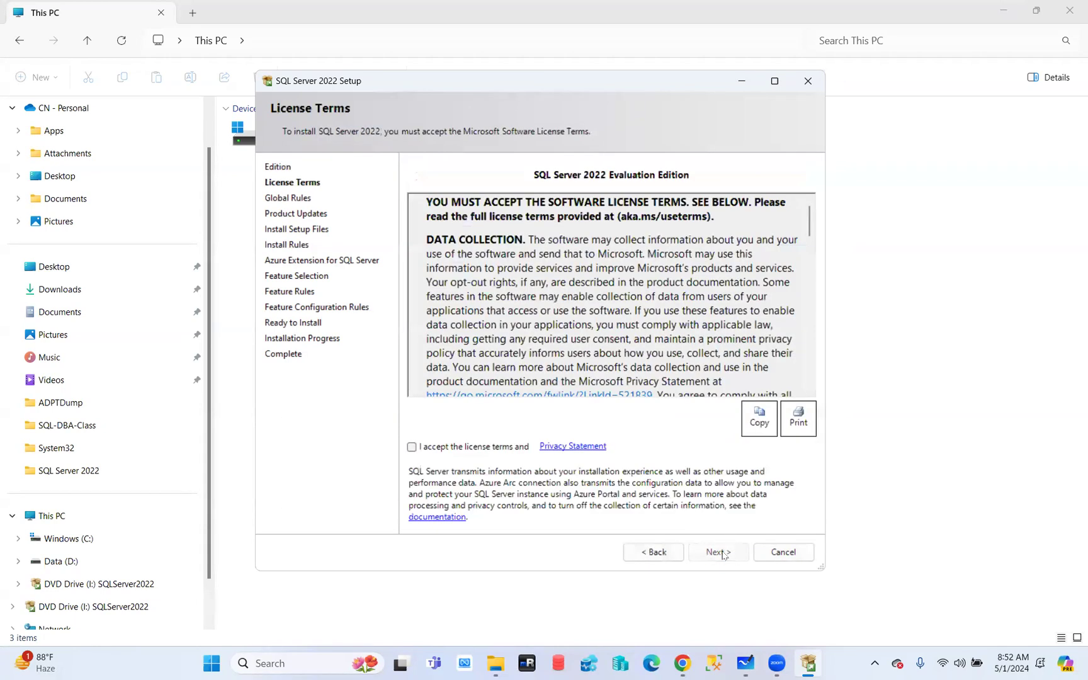
# Return briefly to the Edition page, then scroll the license text and check 'I accept the license terms'
pyautogui.click(645, 557)
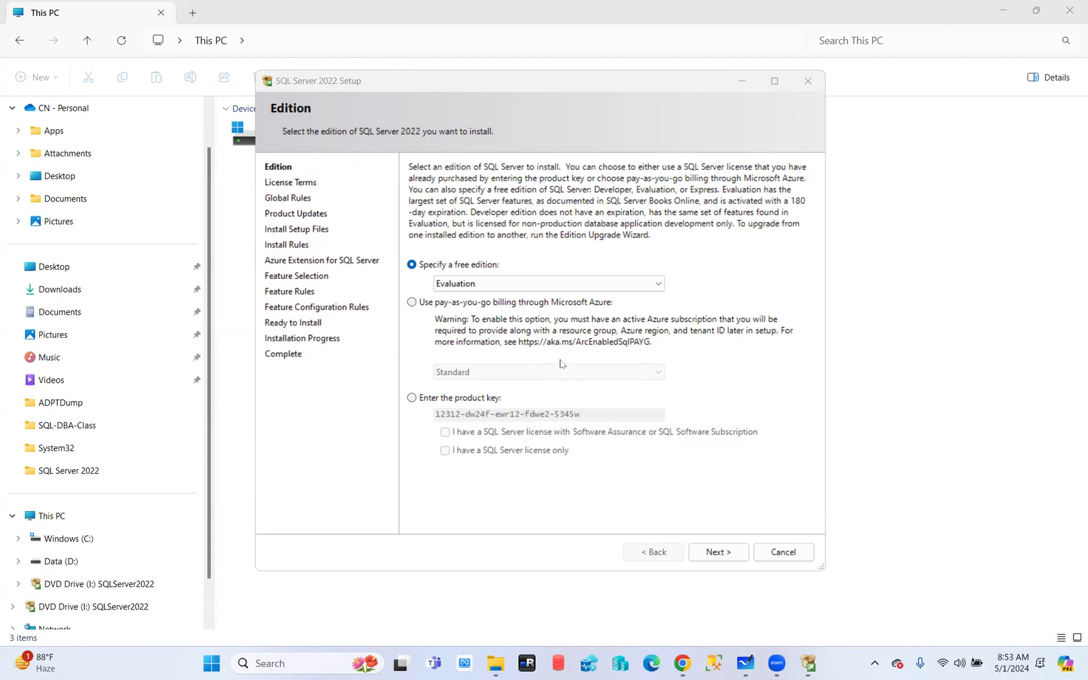
pyautogui.click(719, 552)
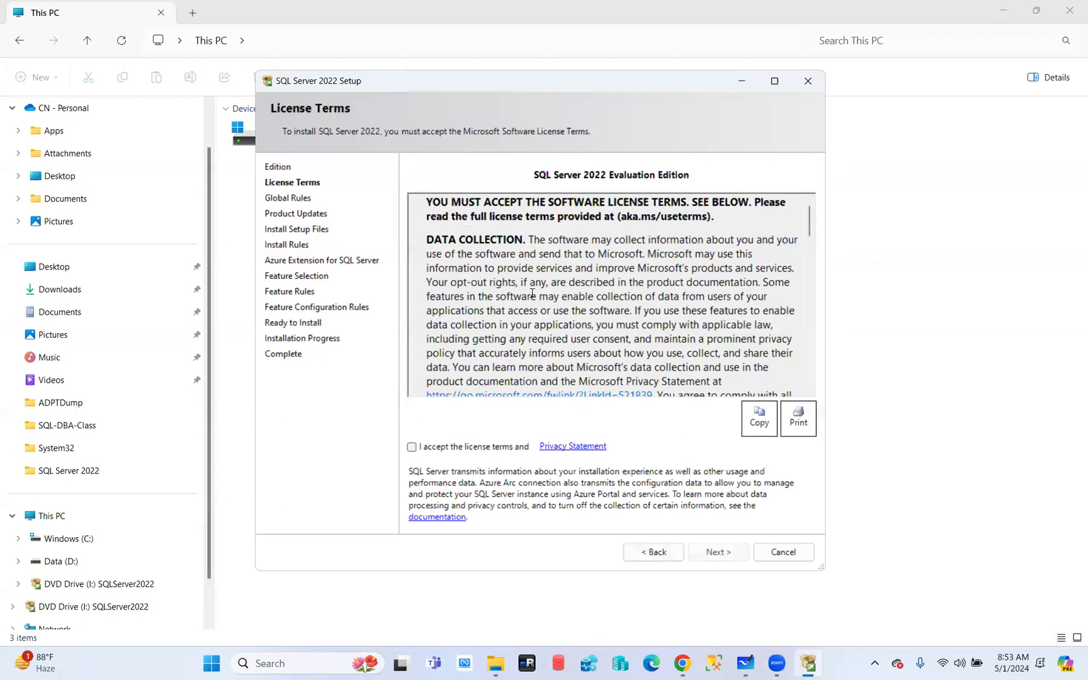
pyautogui.scroll(-20, 609, 286)
pyautogui.scroll(-2, 609, 289)
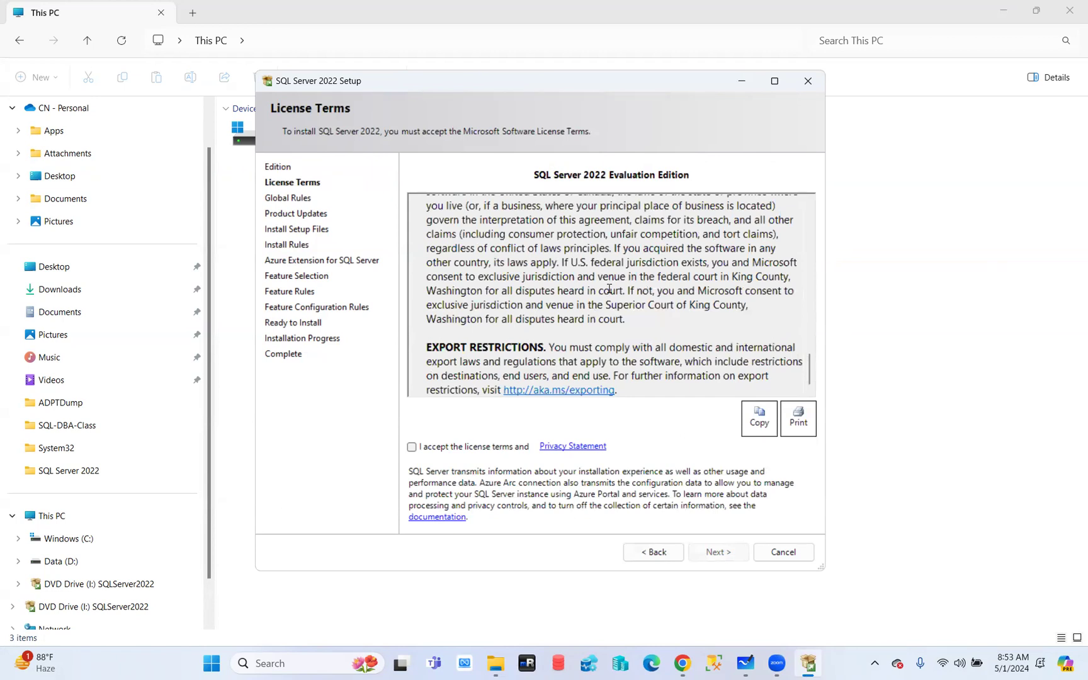
pyautogui.click(411, 447)
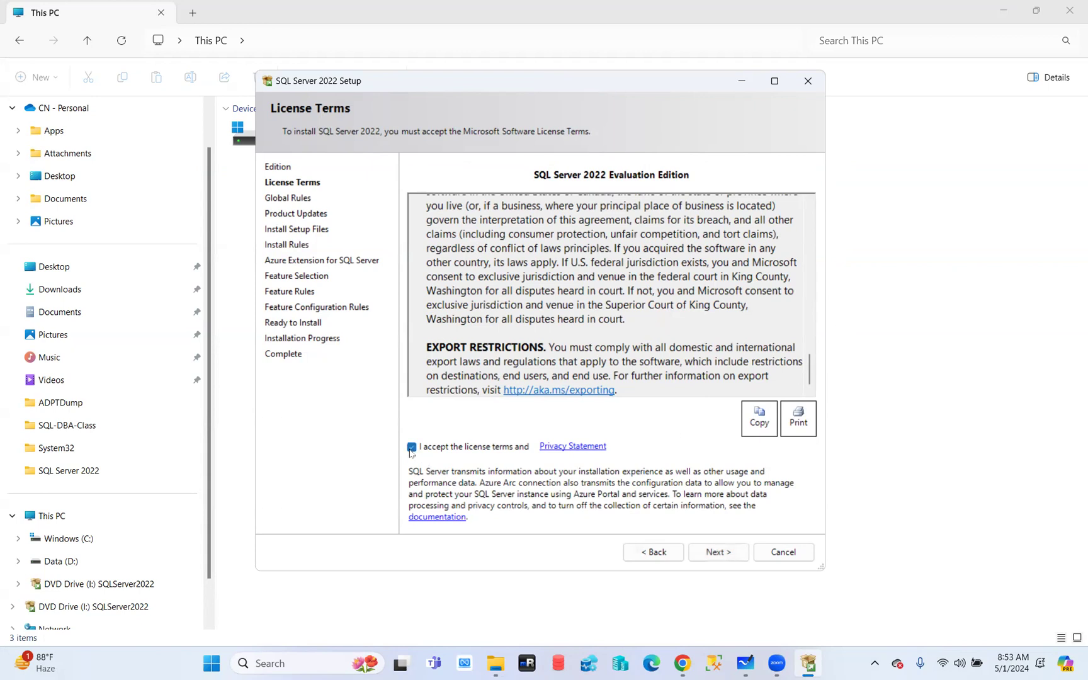
# Pass the global and install rule checks, accepting the Windows Firewall warning
pyautogui.click(721, 553)
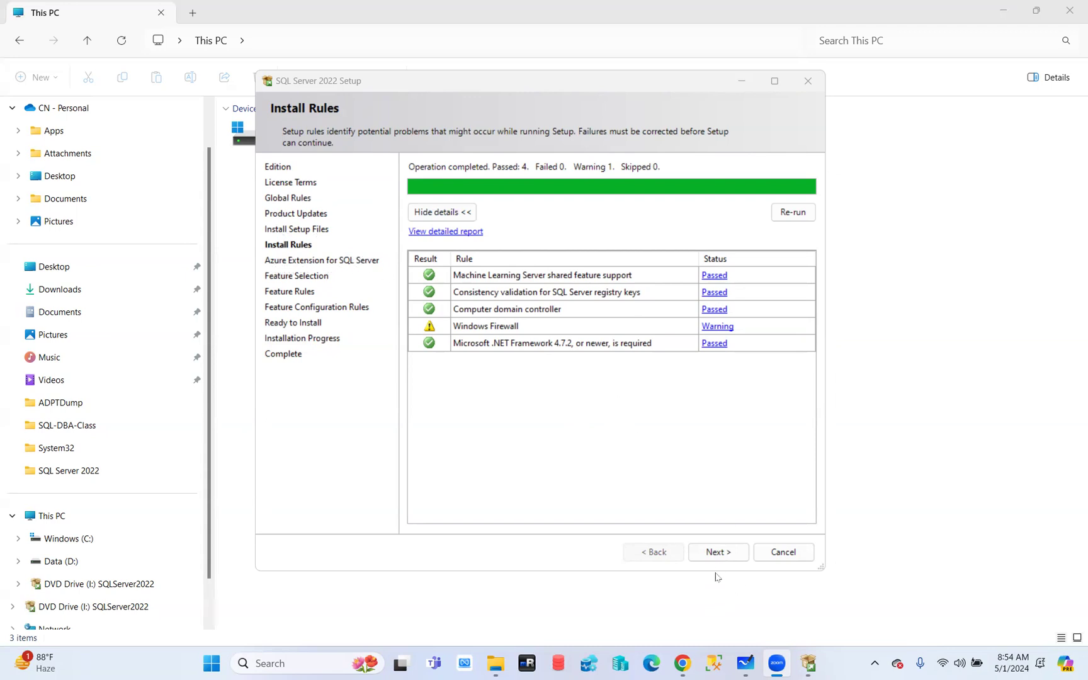
pyautogui.click(716, 554)
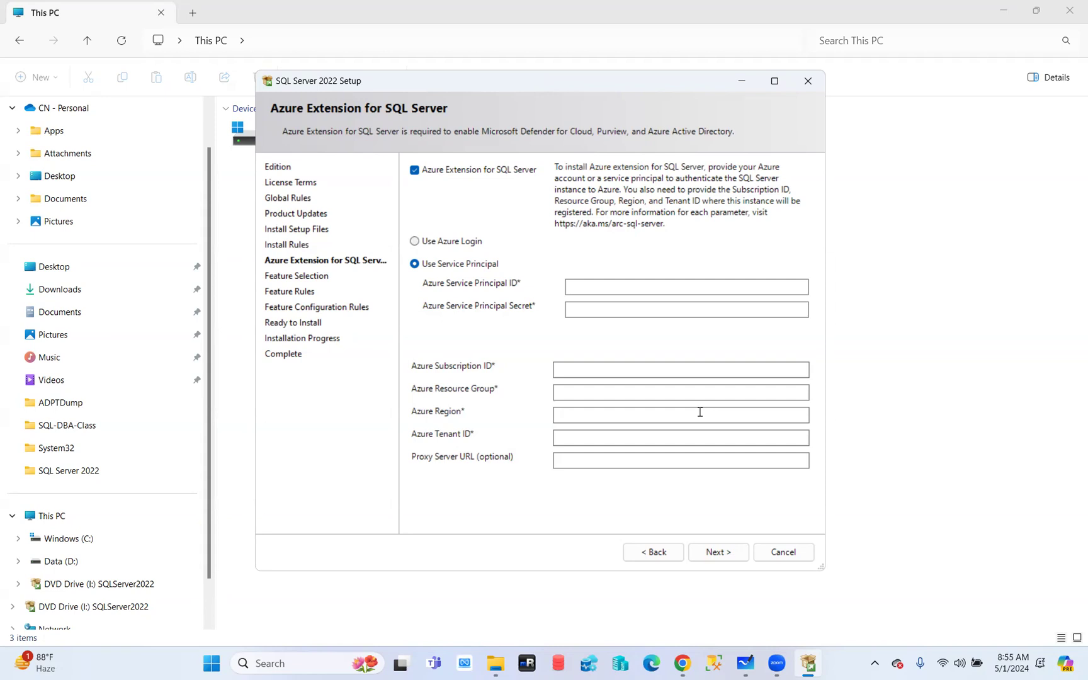
# Uncheck 'Azure Extension for SQL Server' and continue to Feature Selection
pyautogui.click(415, 170)
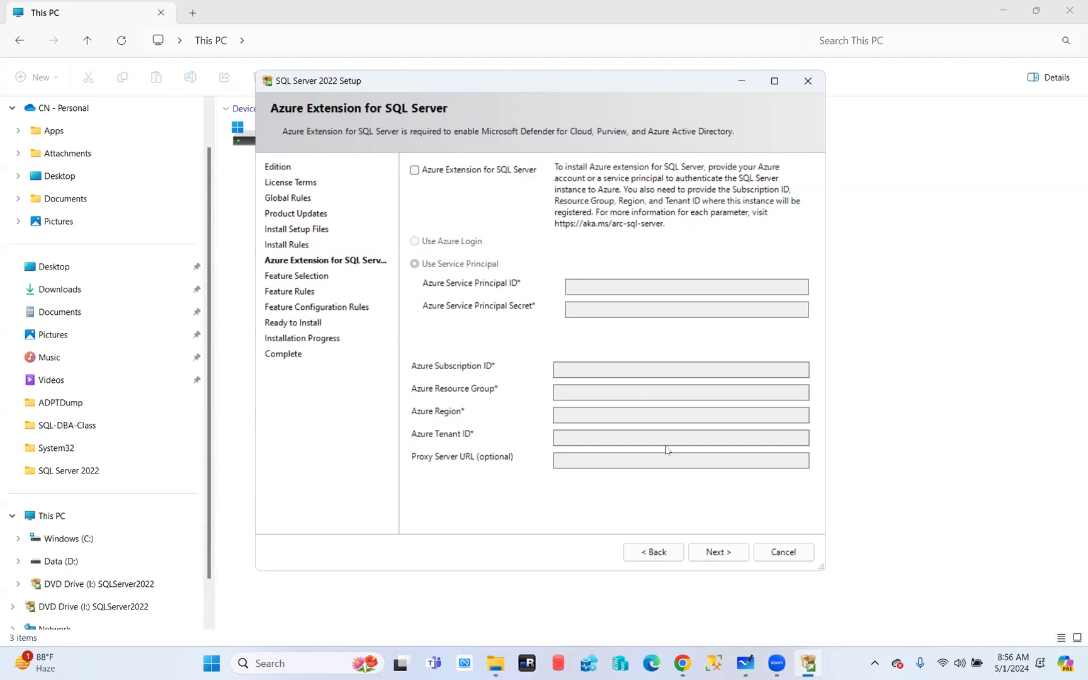
pyautogui.click(720, 553)
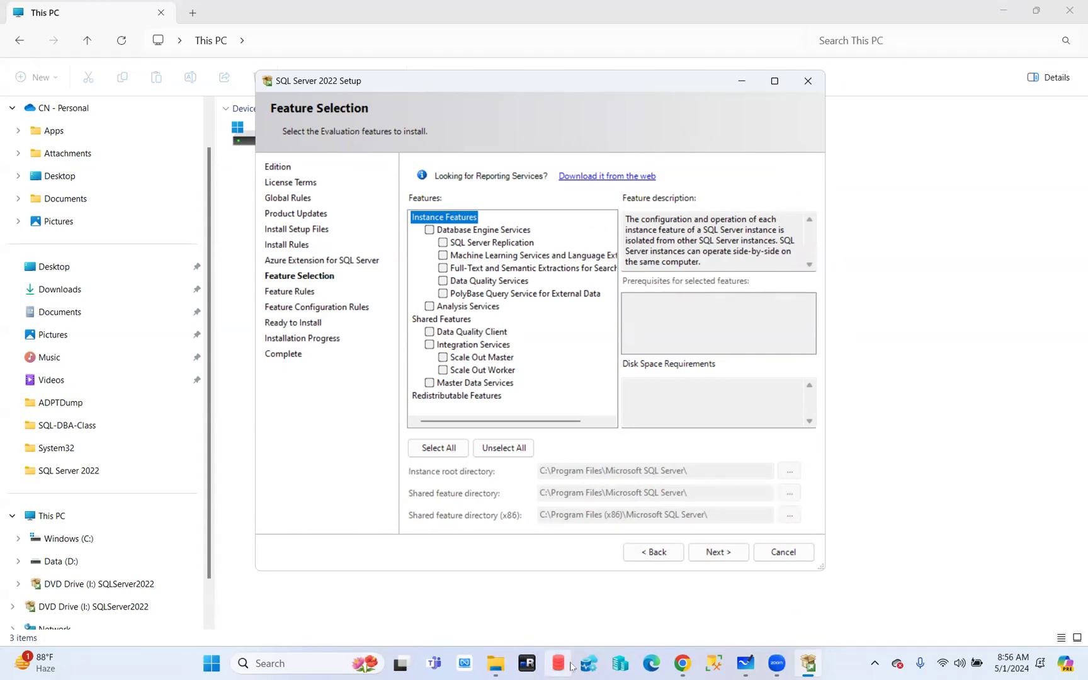
# Browse D: > content > BinaryFiles > SQL Server 2019, mount the ISO and run setup.exe
pyautogui.click(496, 663)
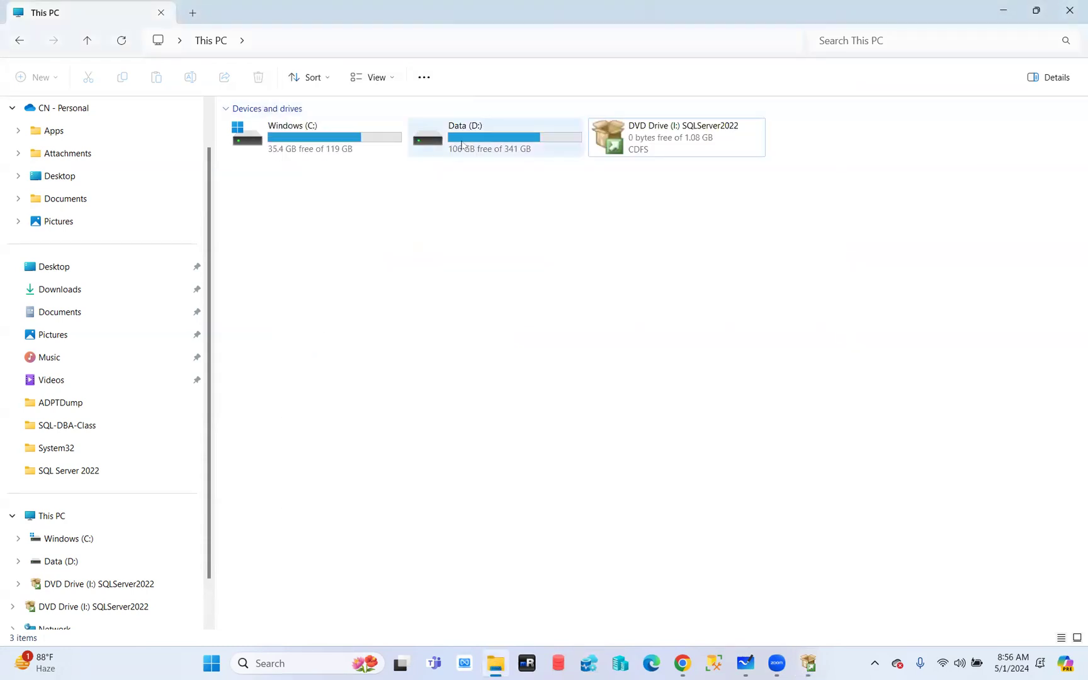
pyautogui.doubleClick(462, 145)
pyautogui.doubleClick(270, 223)
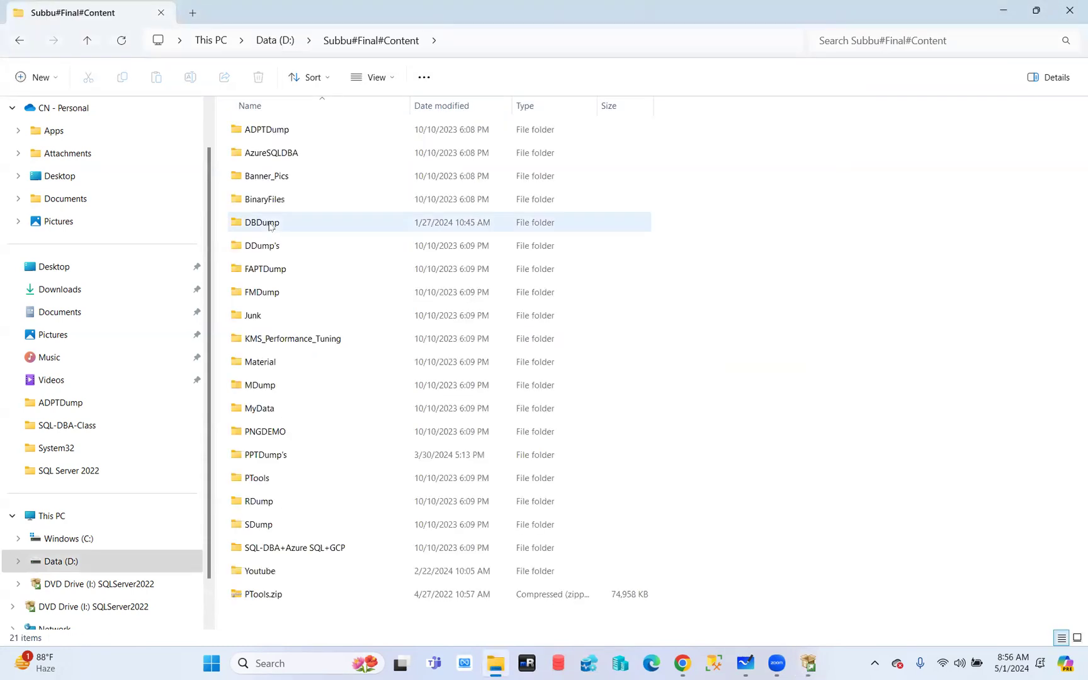
pyautogui.doubleClick(271, 199)
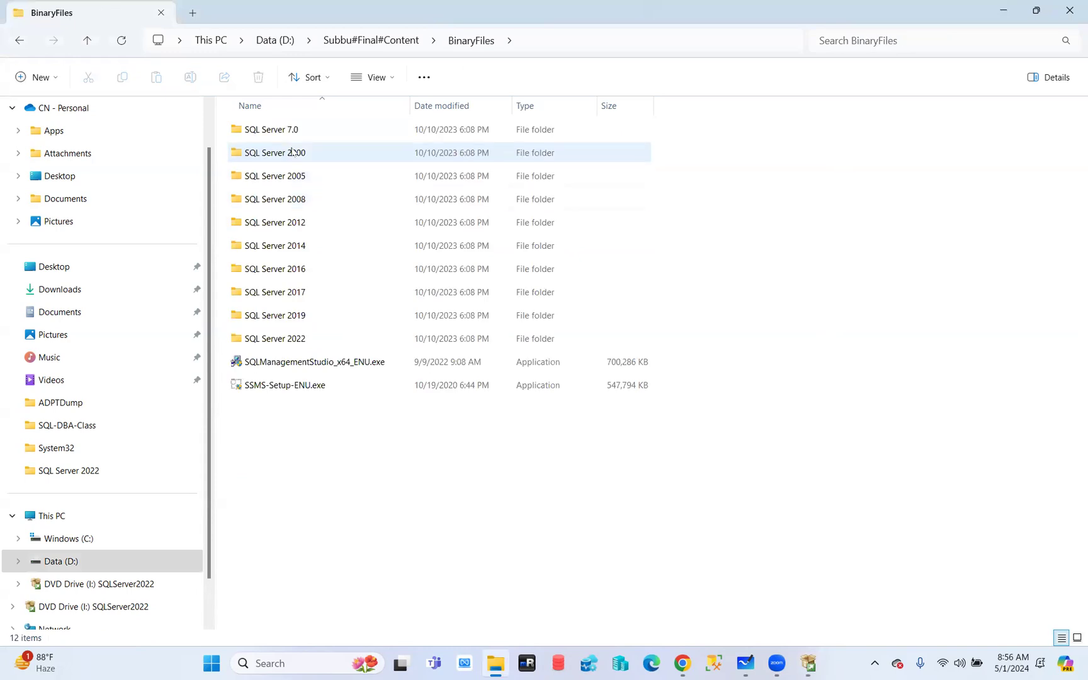
pyautogui.doubleClick(272, 315)
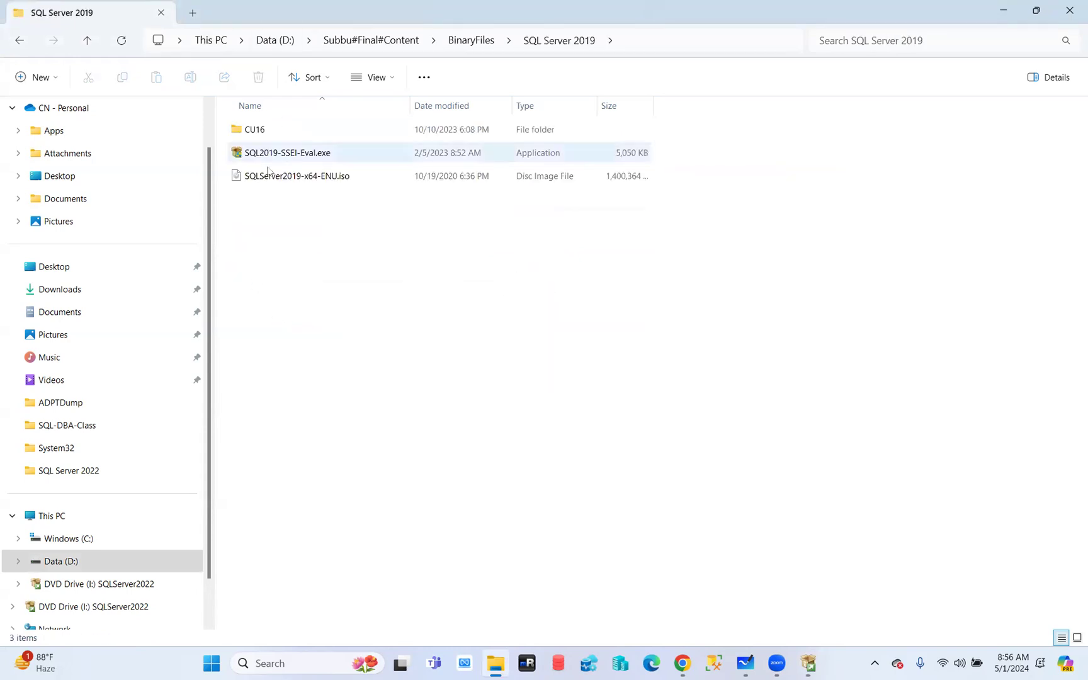
pyautogui.doubleClick(269, 175)
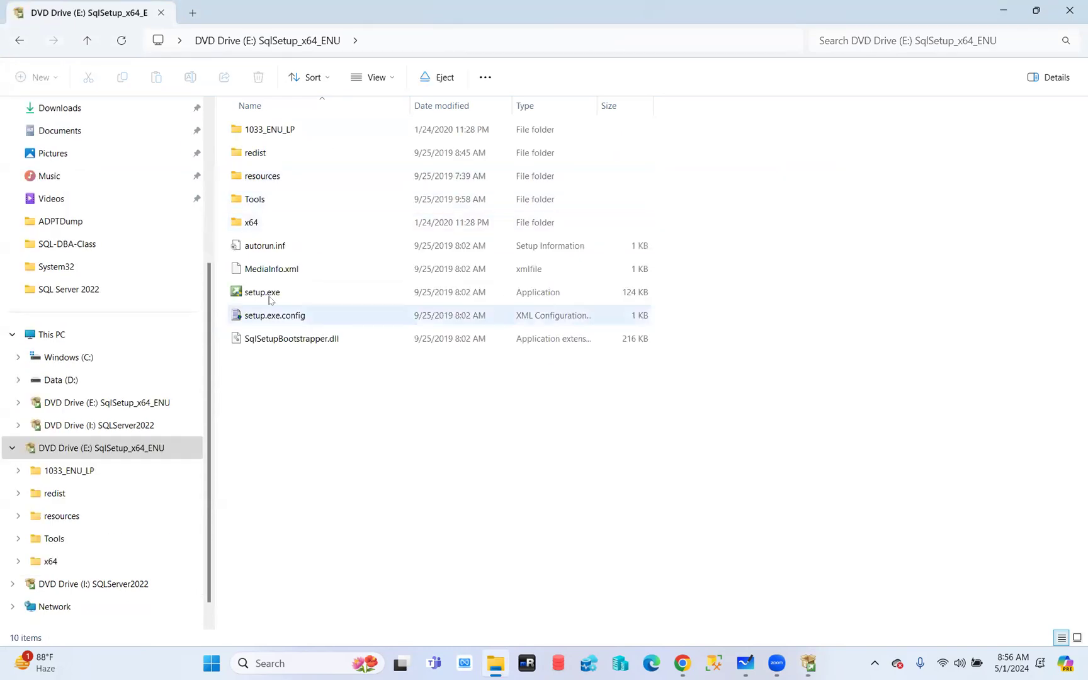
pyautogui.doubleClick(270, 296)
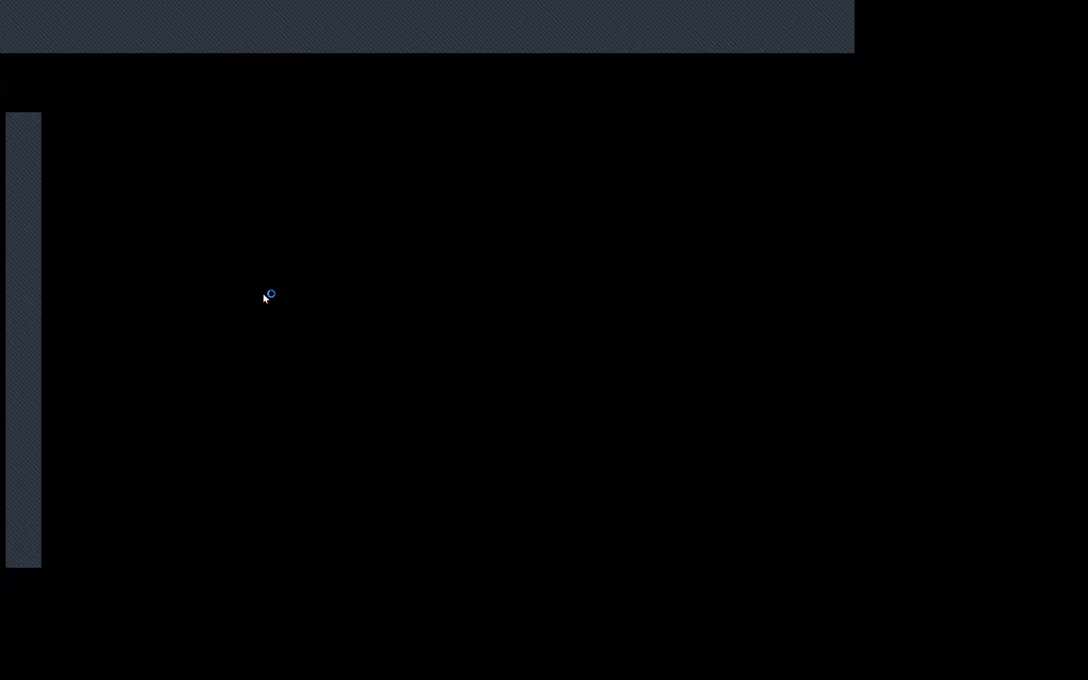
# Allow the 2019 setup to run and attempt a new stand-alone installation, dismissing the setup-already-running error
pyautogui.click(469, 458)
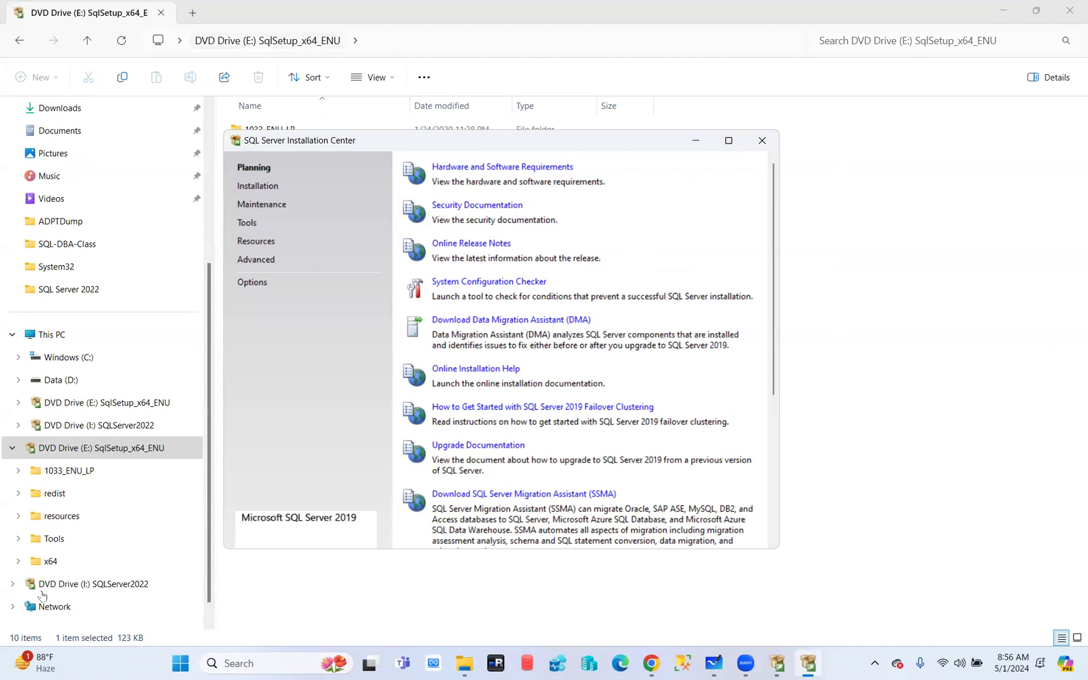
pyautogui.click(256, 188)
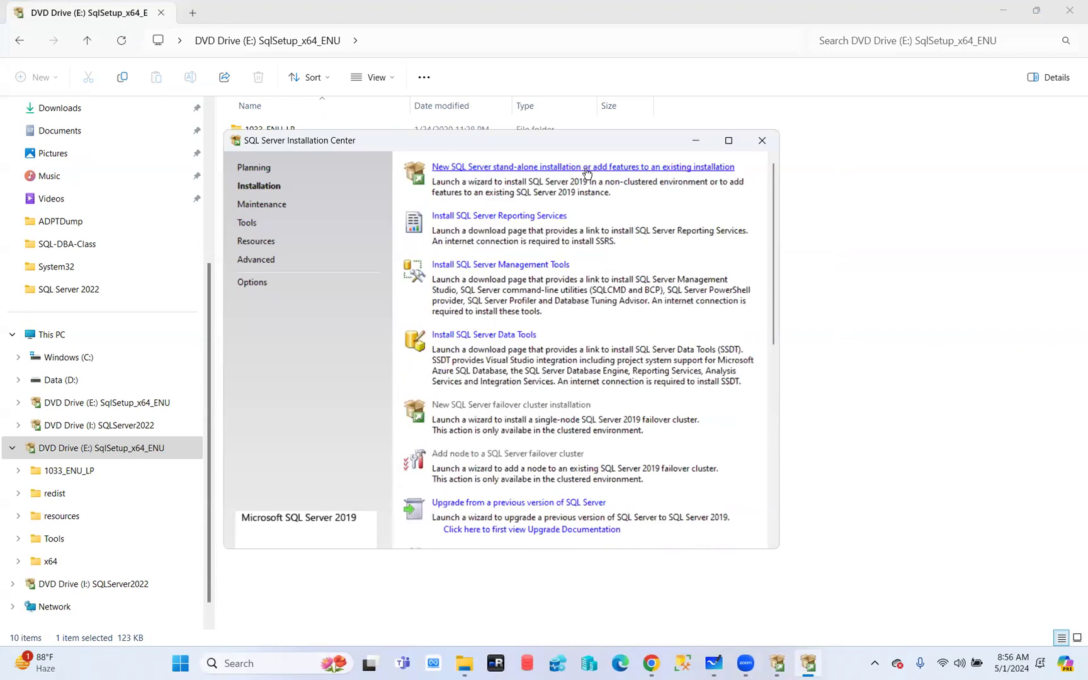
pyautogui.click(553, 167)
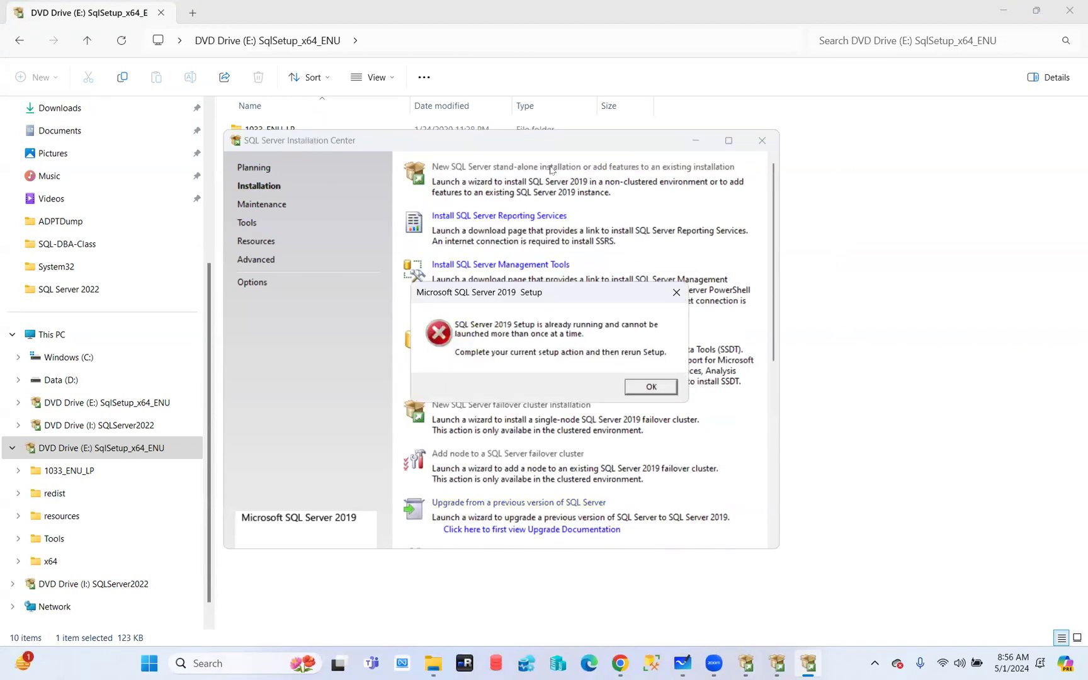
pyautogui.click(649, 388)
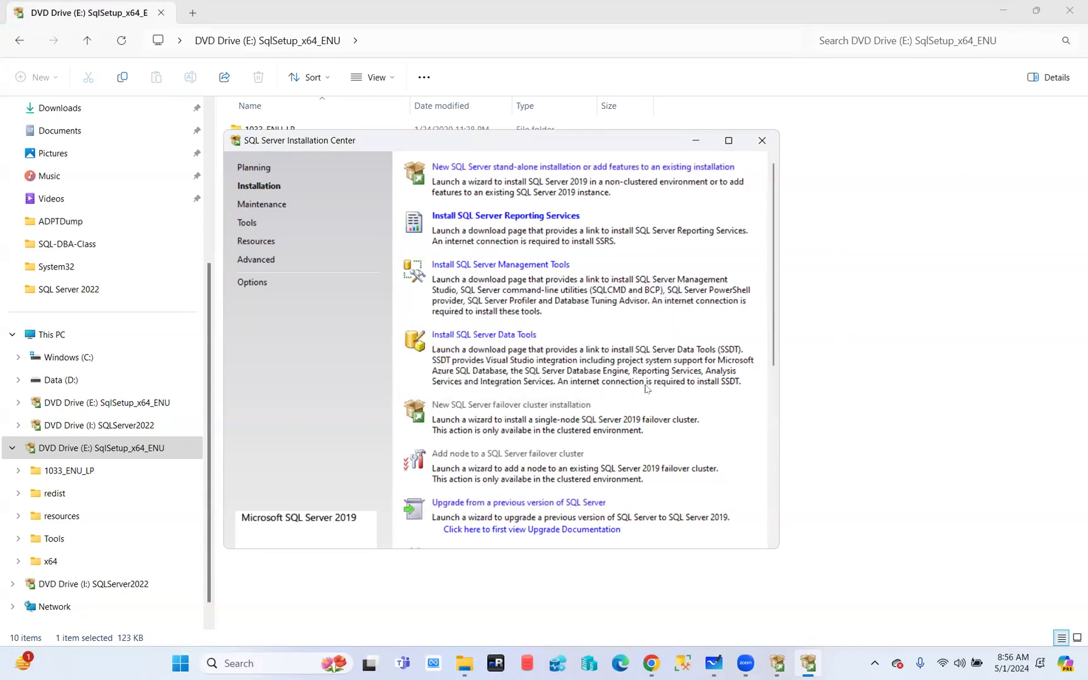
# Cancel and quit the unfinished SQL Server 2022 Setup wizard
pyautogui.click(779, 664)
pyautogui.click(770, 551)
pyautogui.click(593, 387)
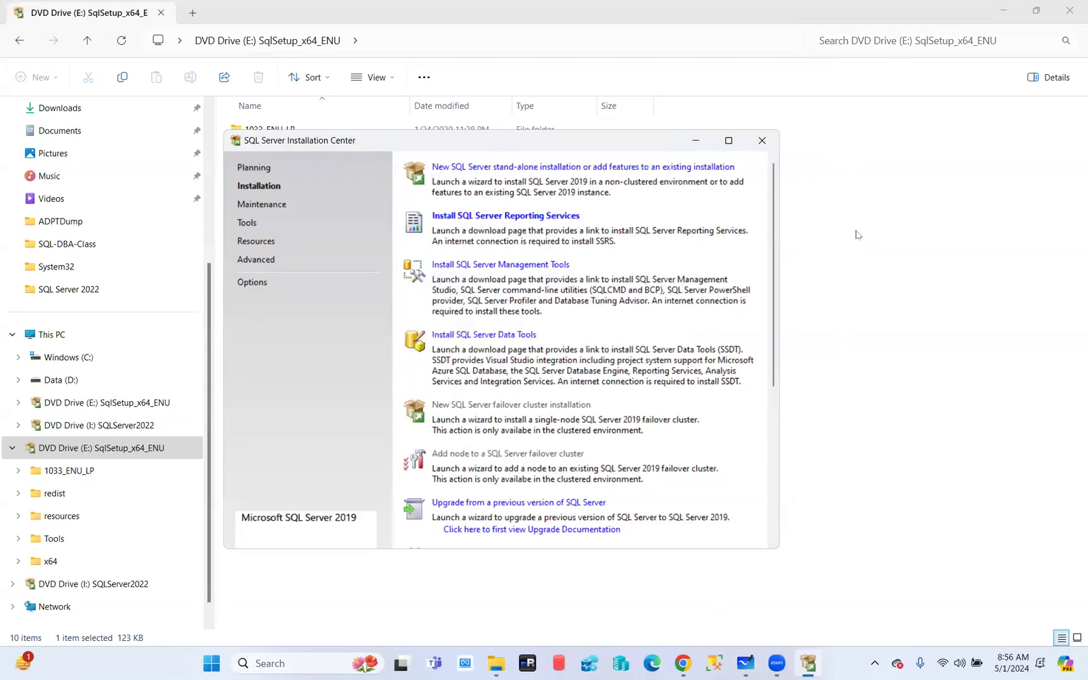
# Launch a new SQL Server stand-alone installation and close File Explorer and Installation Center
pyautogui.click(529, 169)
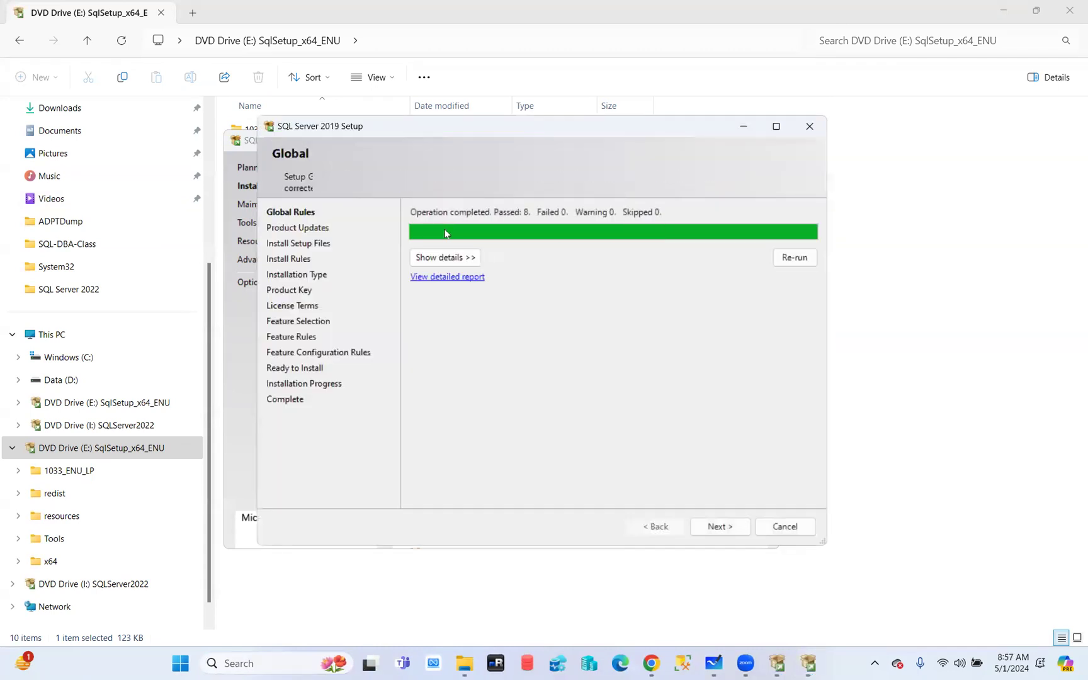
pyautogui.click(1071, 11)
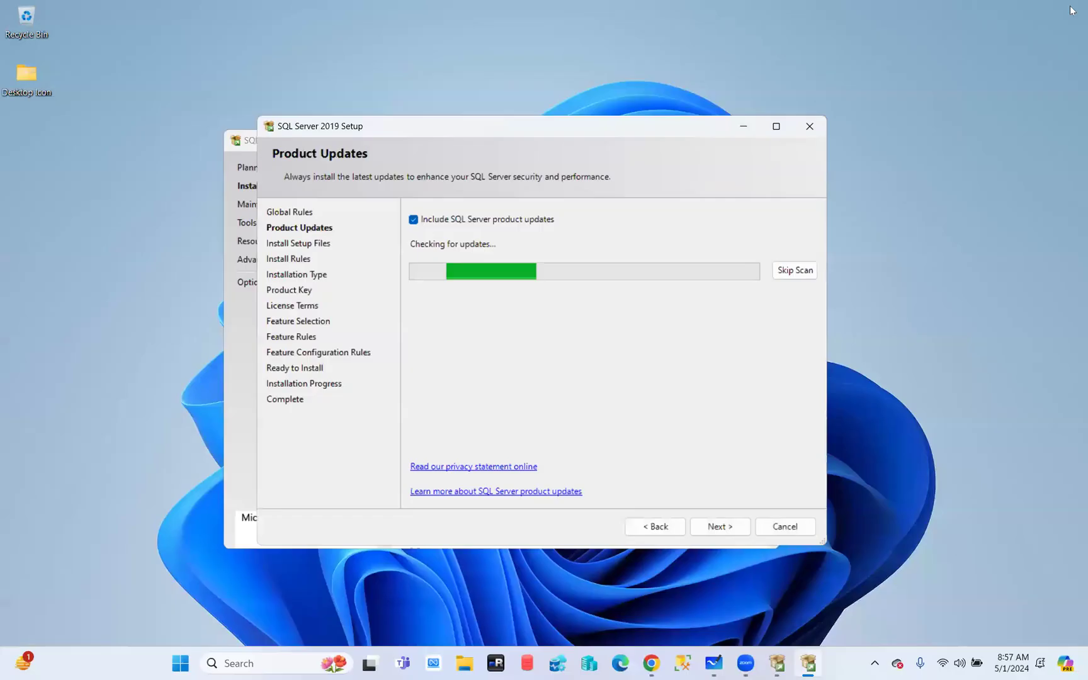
pyautogui.click(247, 145)
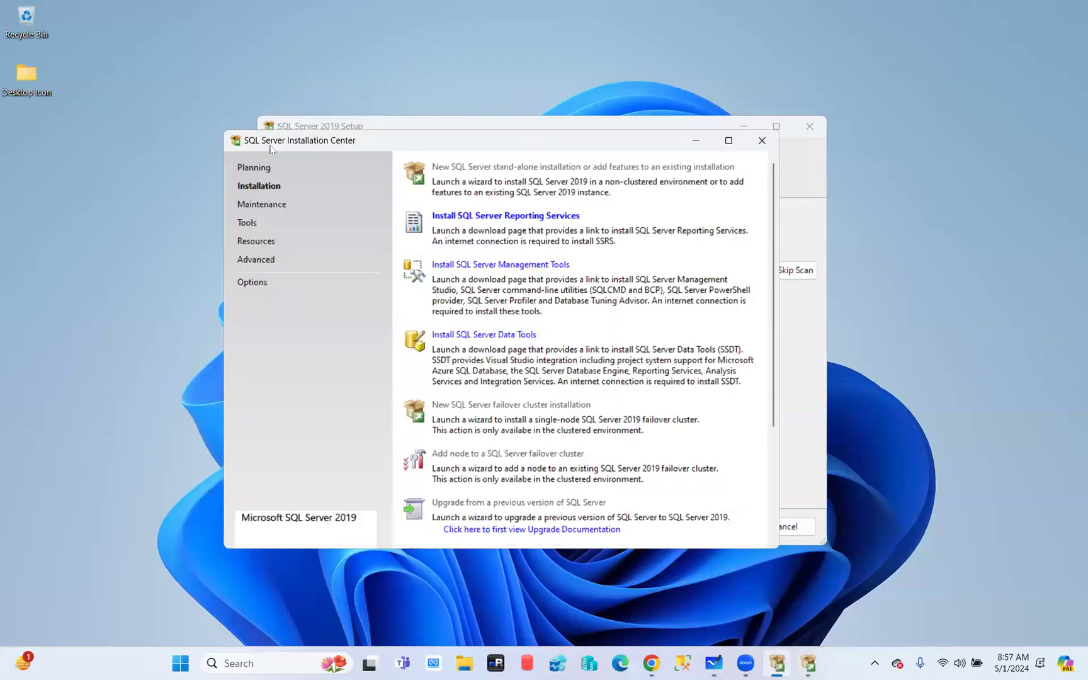
pyautogui.click(764, 141)
# Get the setup window past Product Updates and Install Rules to Installation Type
pyautogui.moveTo(533, 122); pyautogui.dragTo(528, 2)
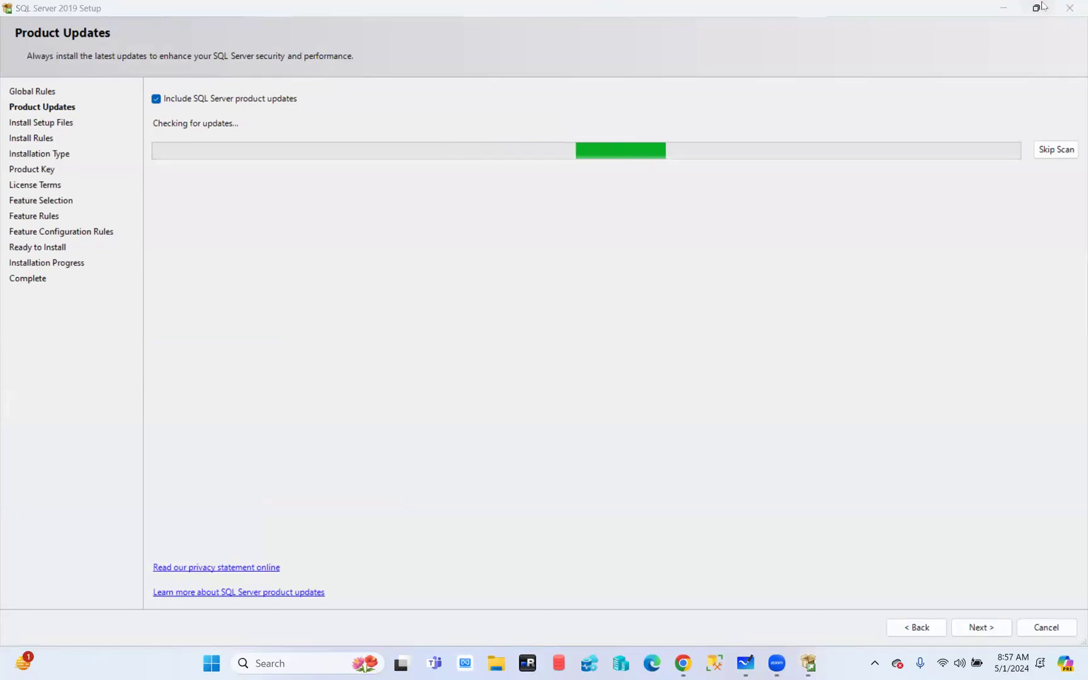
pyautogui.click(1038, 8)
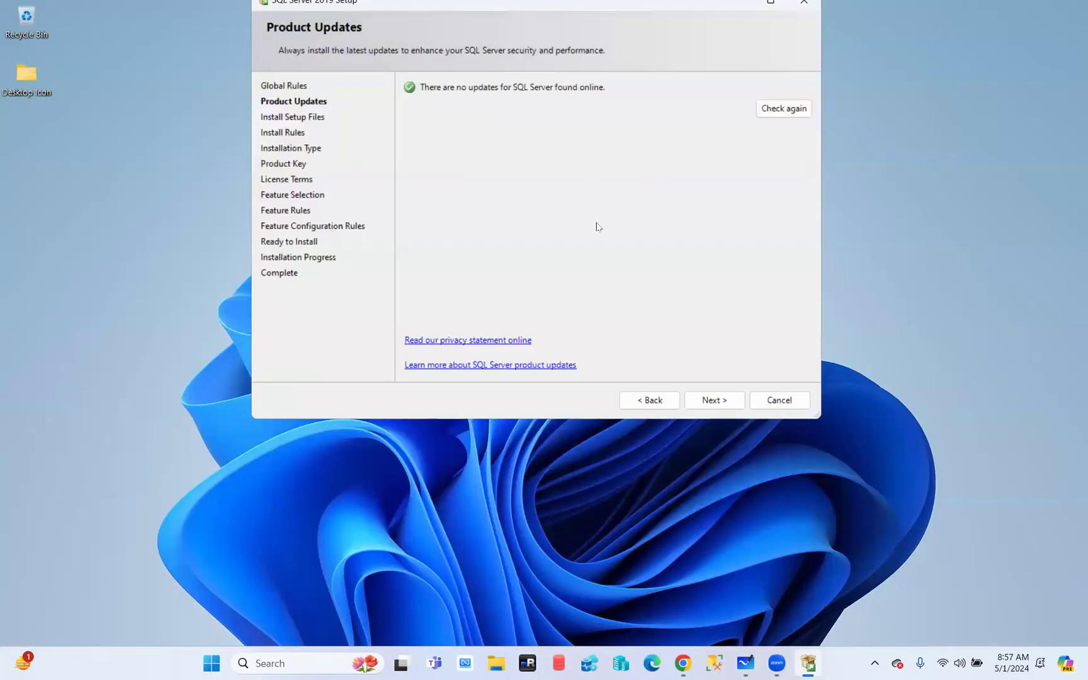
pyautogui.click(716, 403)
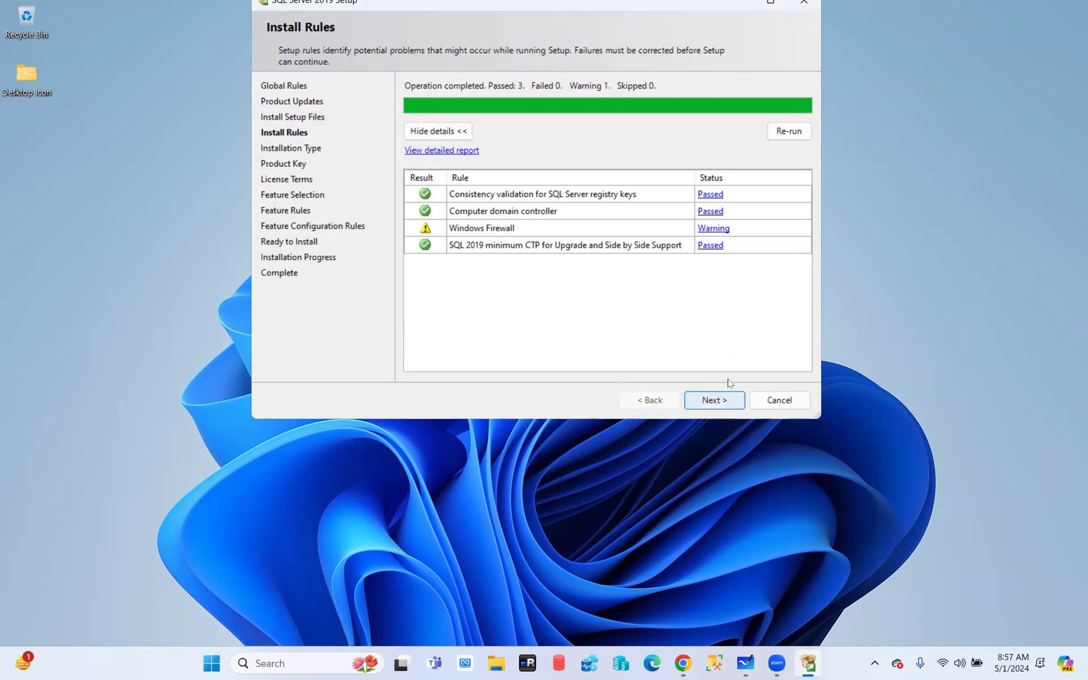
pyautogui.click(716, 400)
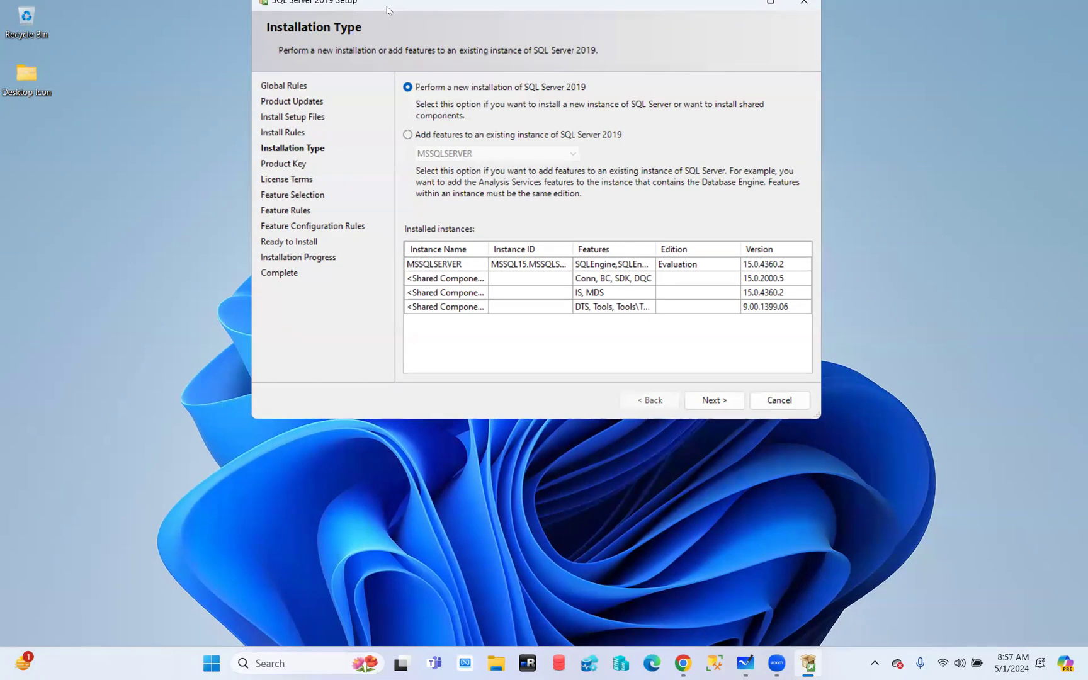
# Select 'Add features to an existing instance of SQL Server 2019' with instance MSSQLSERVER
pyautogui.moveTo(386, 4); pyautogui.dragTo(346, 53)
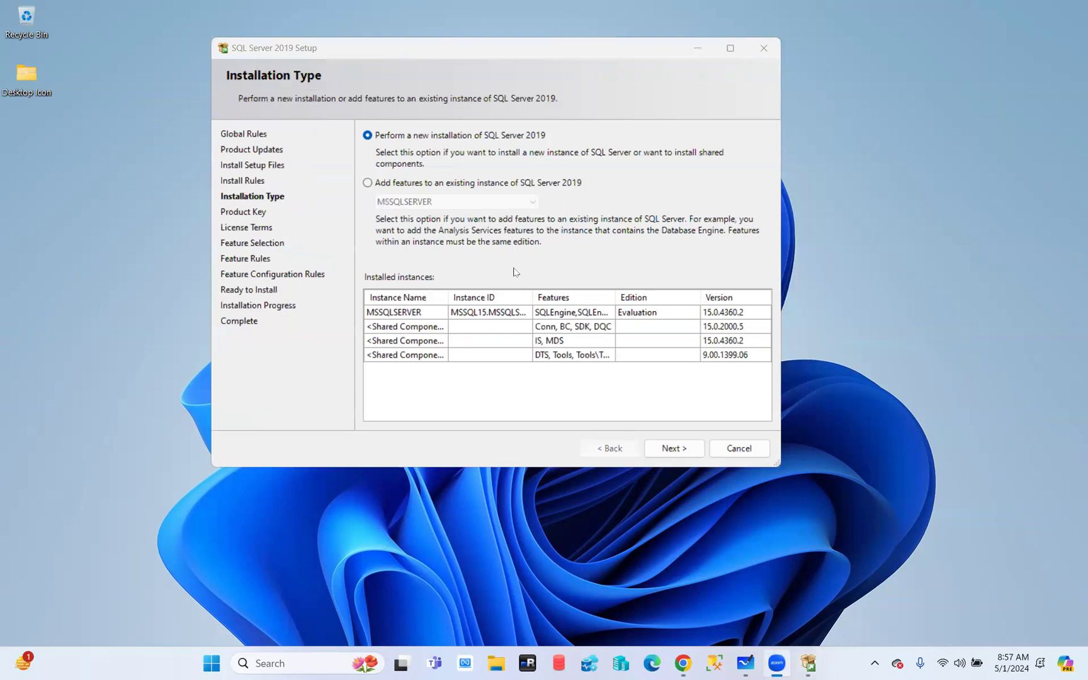
pyautogui.click(615, 451)
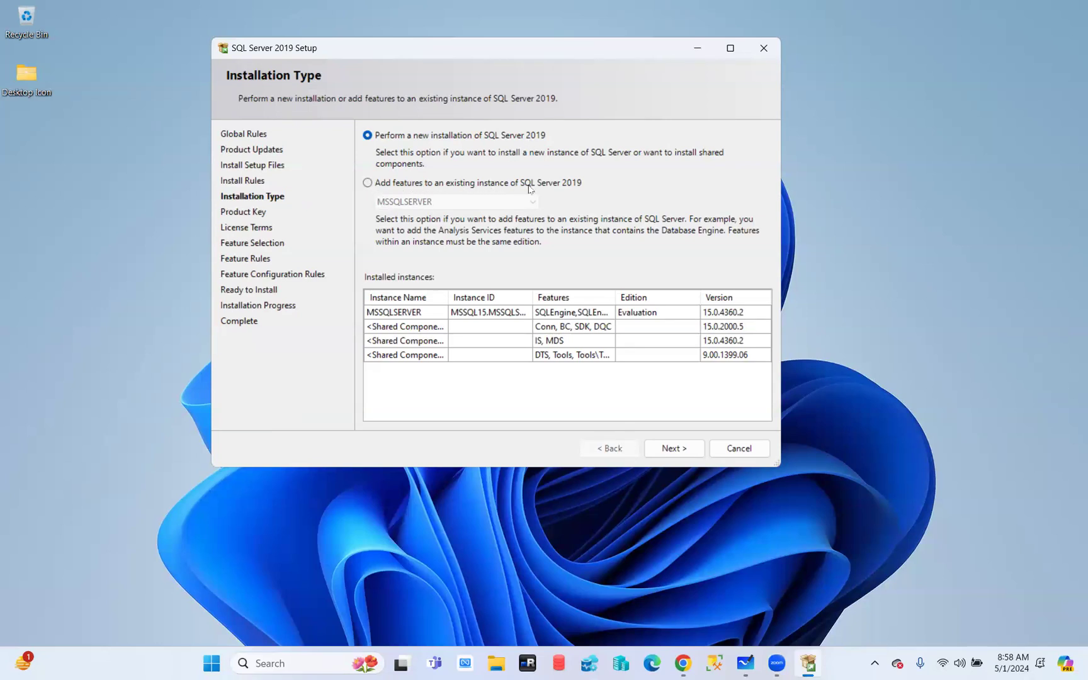
pyautogui.click(368, 183)
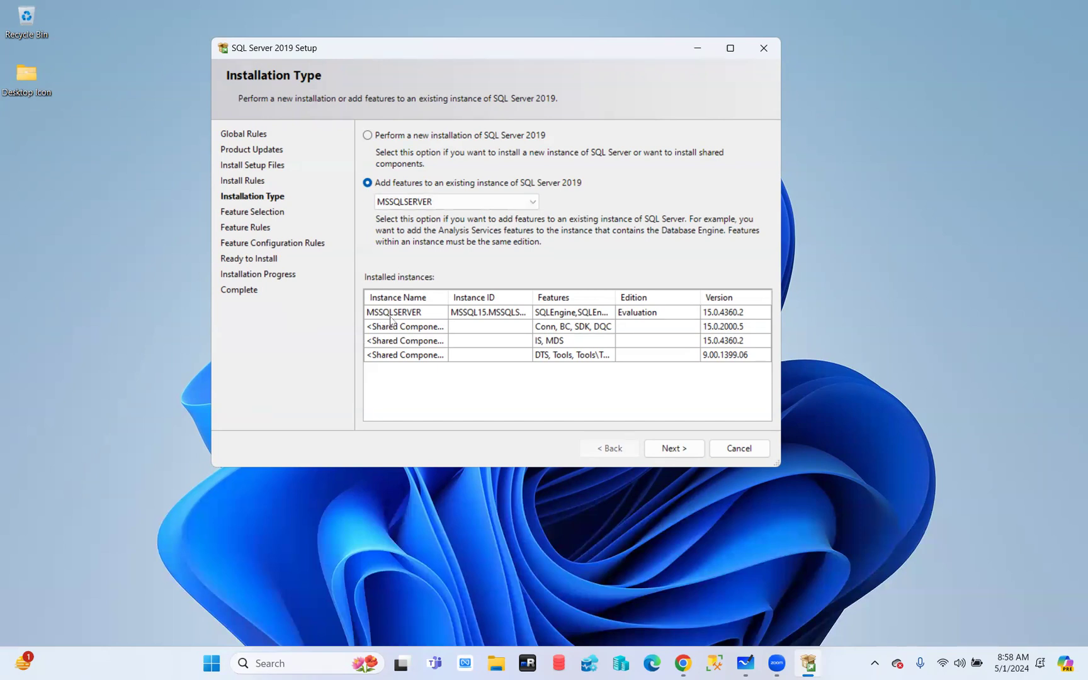
pyautogui.click(730, 48)
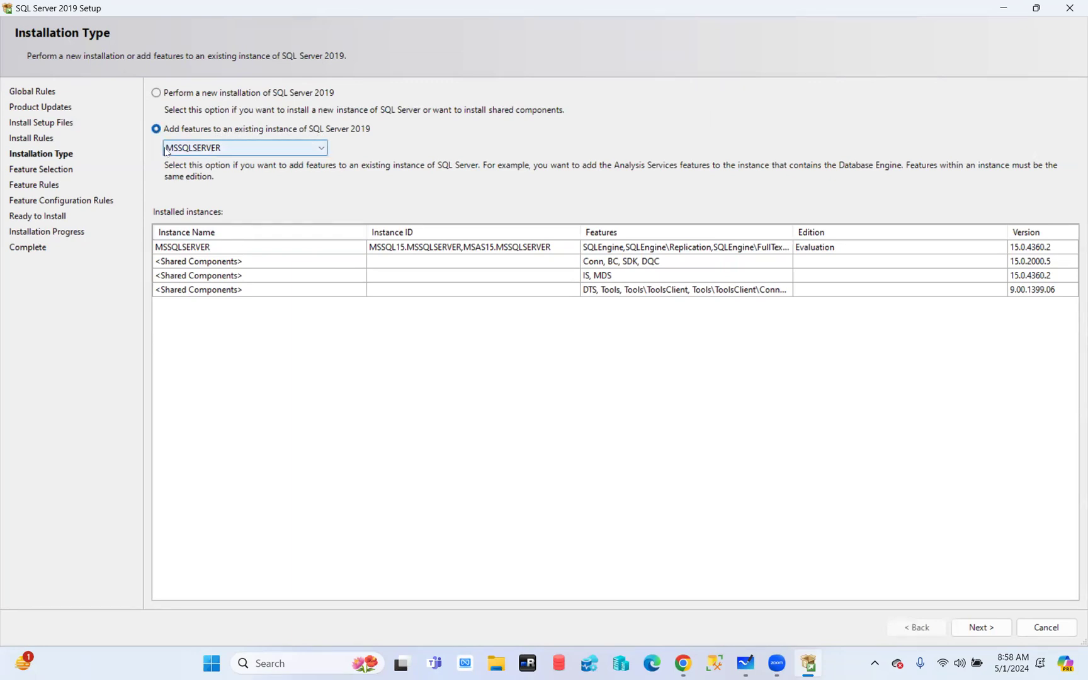
pyautogui.click(156, 92)
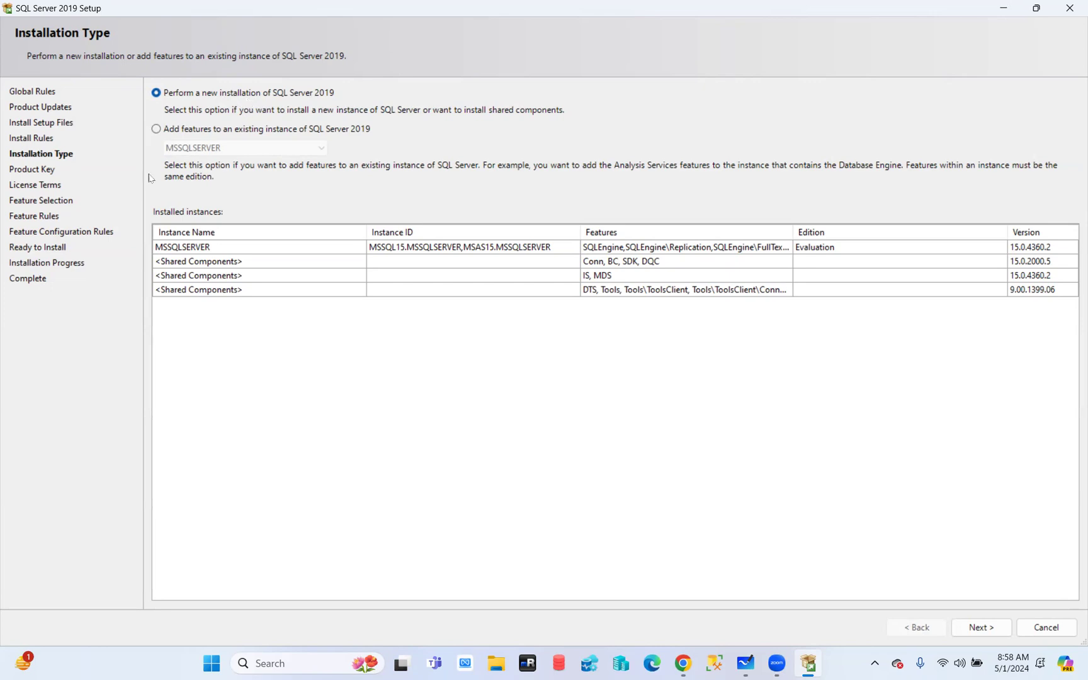
pyautogui.click(156, 129)
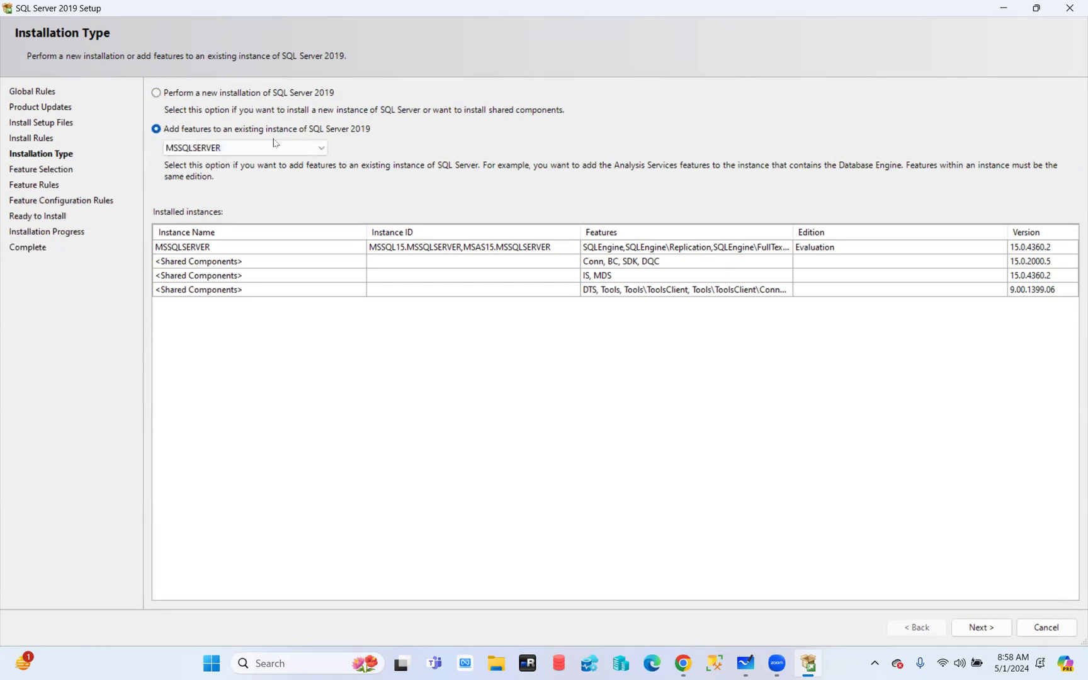
pyautogui.click(252, 148)
pyautogui.click(196, 165)
# Tick Machine Learning Services and PolyBase Query Service, then go back to Installation Type
pyautogui.click(978, 630)
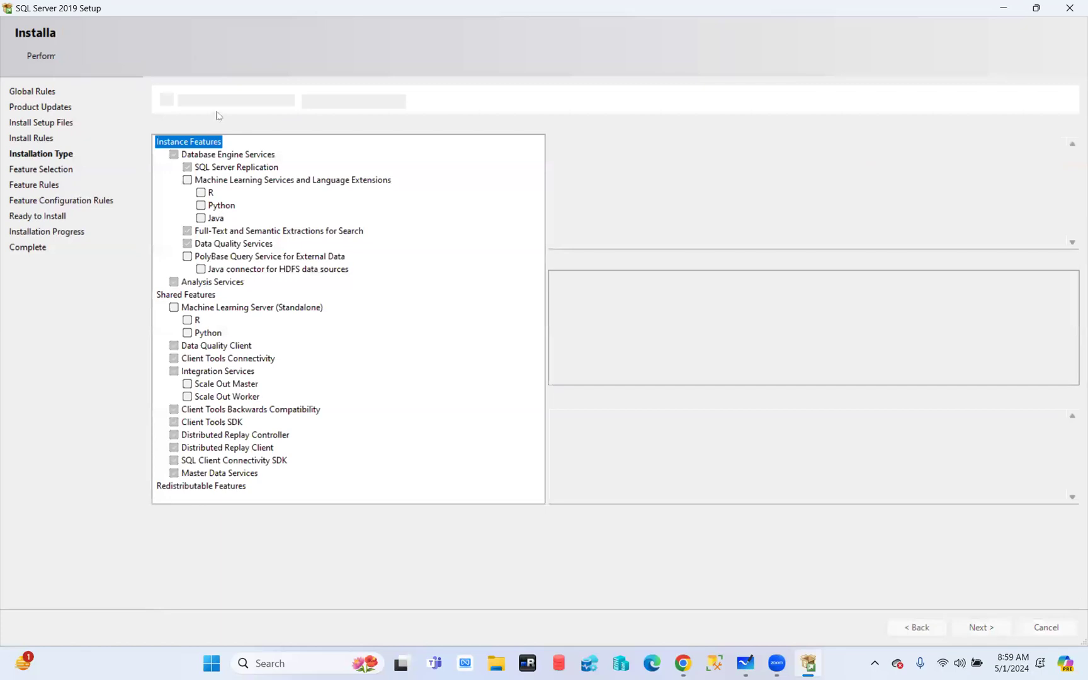
pyautogui.click(247, 653)
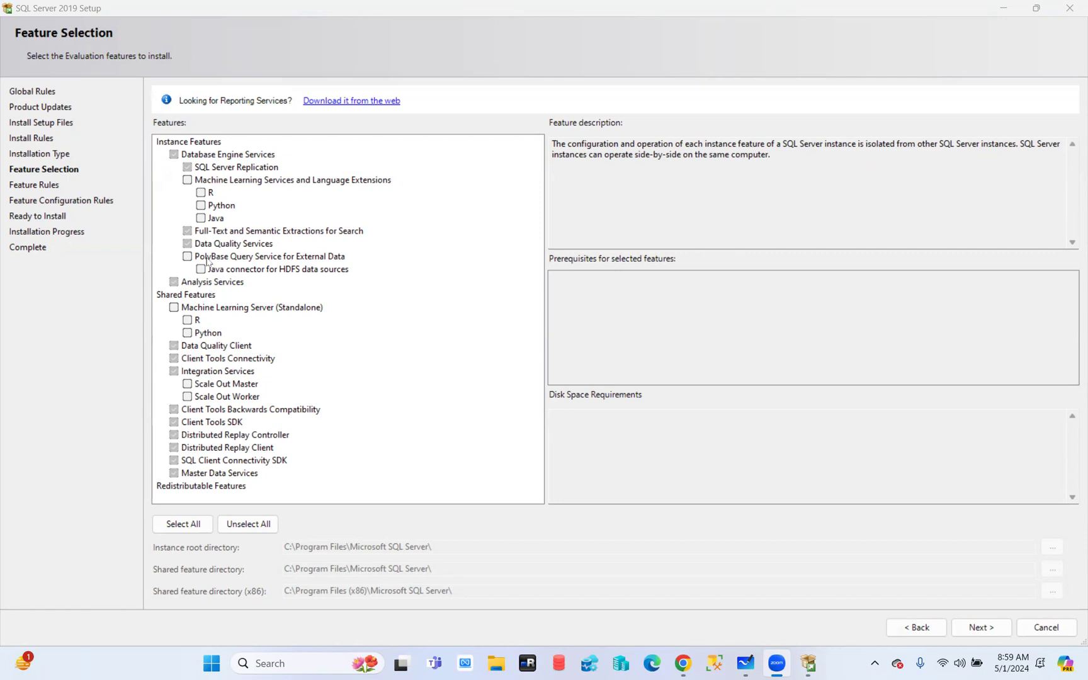
pyautogui.click(187, 180)
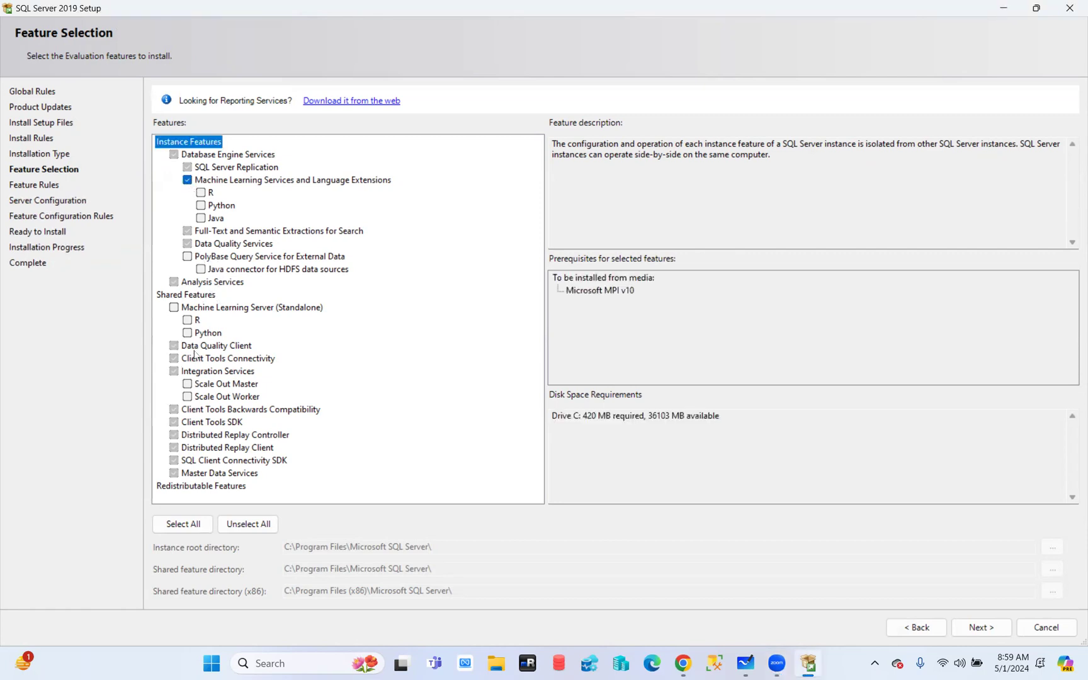
pyautogui.click(187, 257)
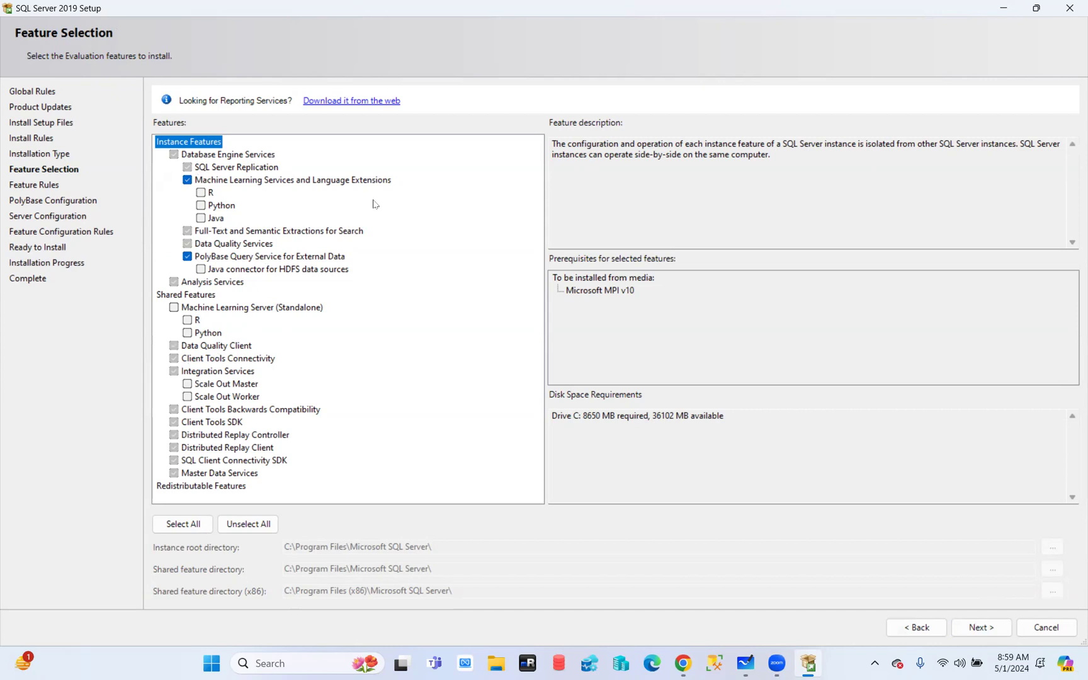
pyautogui.click(911, 633)
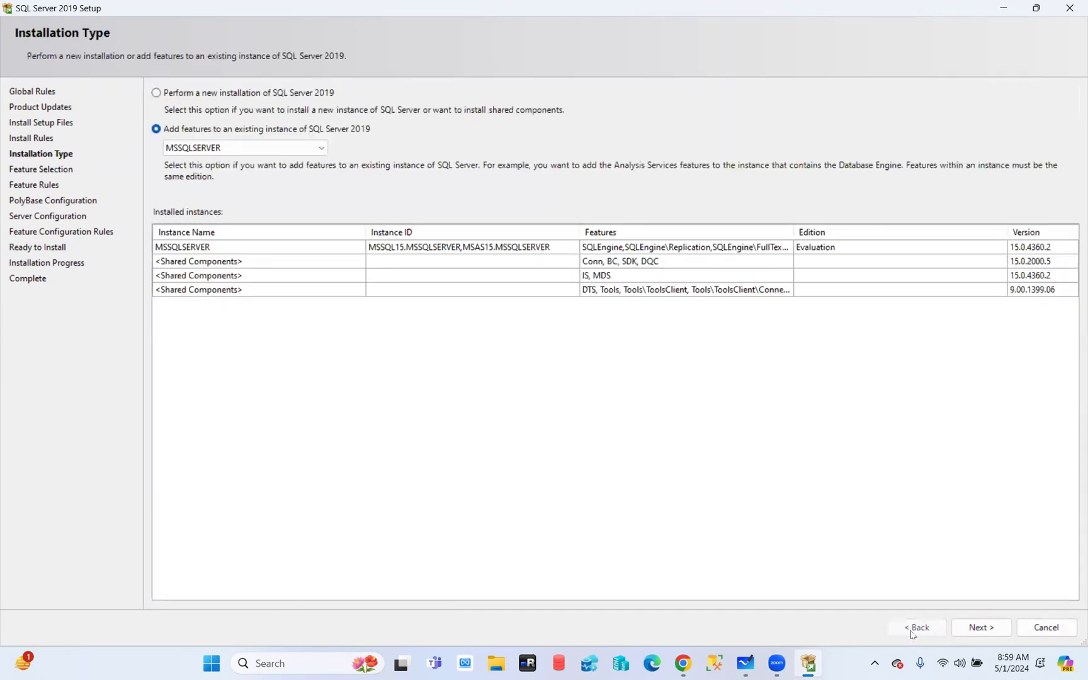
# Select 'Perform a new installation of SQL Server 2019' and widen the Features column
pyautogui.click(173, 95)
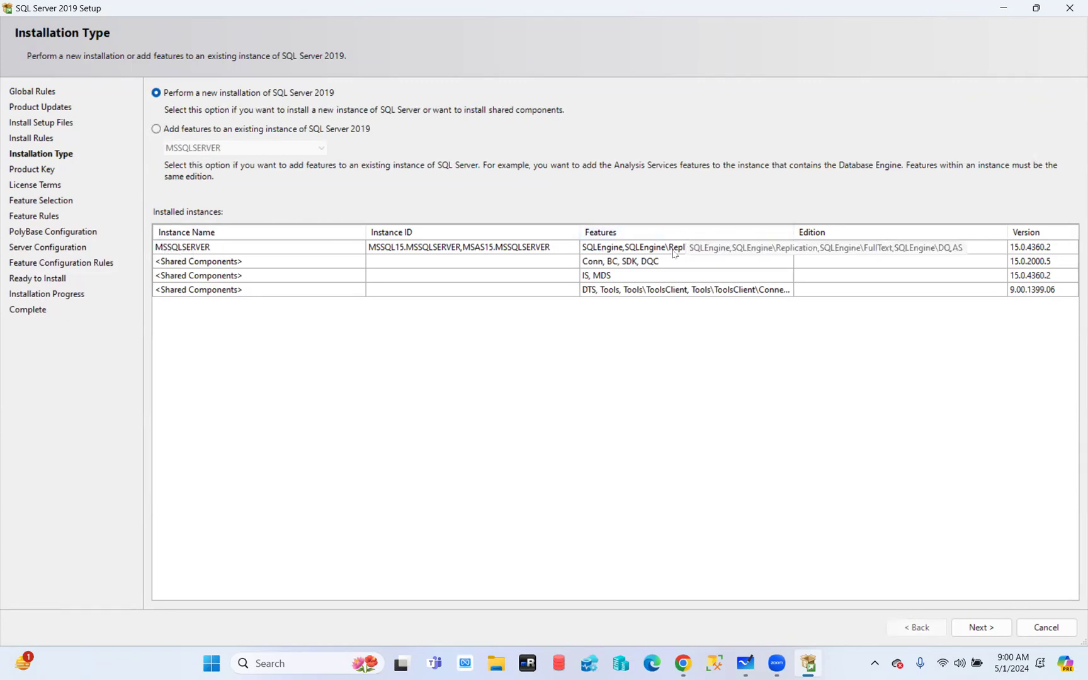
pyautogui.moveTo(793, 230); pyautogui.dragTo(925, 232)
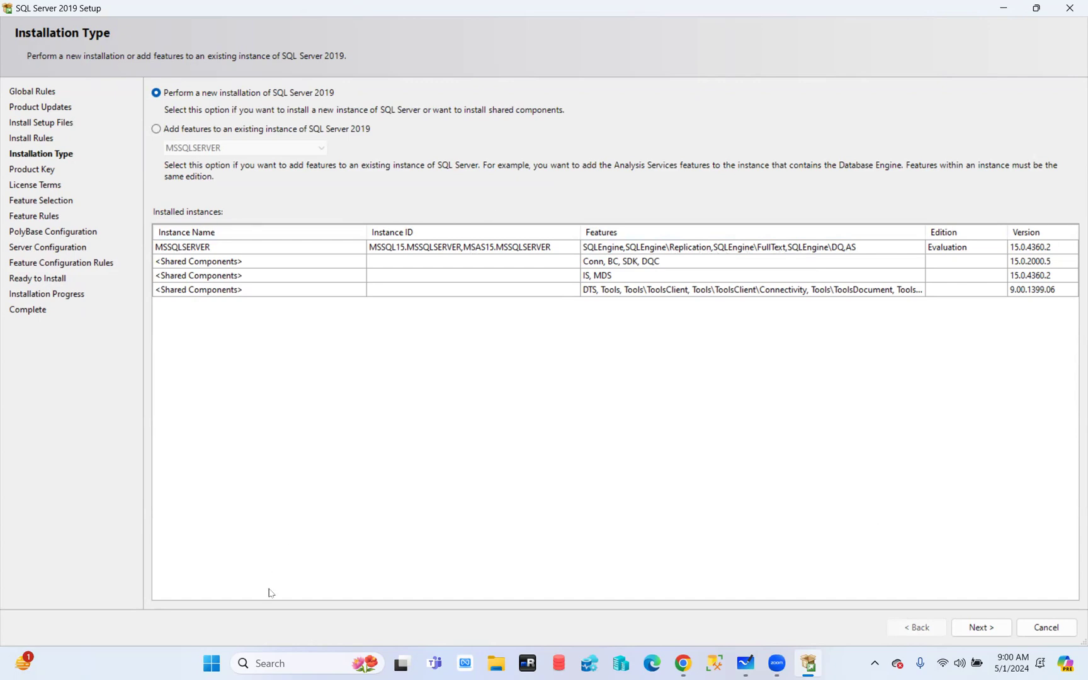
# Keep the free Evaluation edition and accept the license terms to reach Feature Selection
pyautogui.click(978, 630)
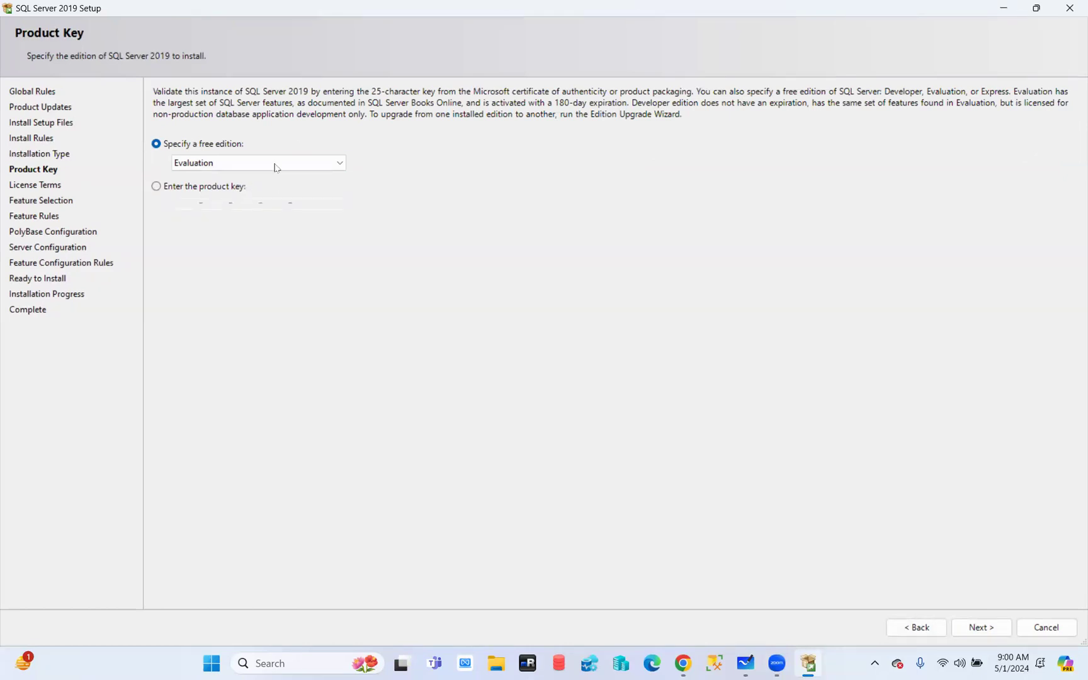
pyautogui.click(156, 187)
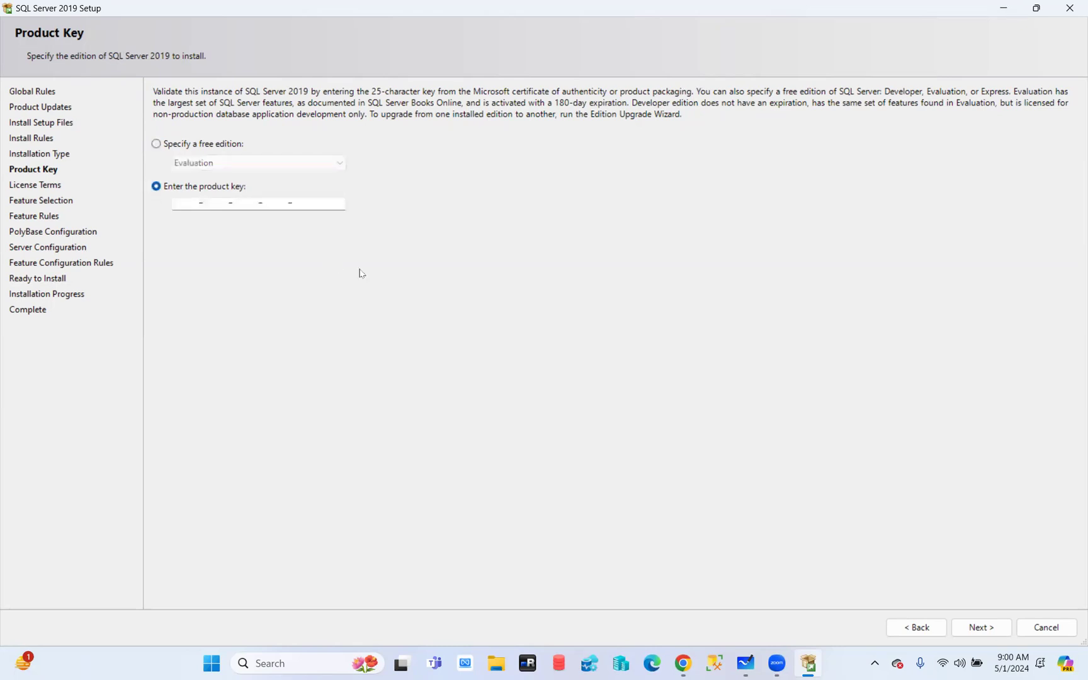
pyautogui.click(157, 144)
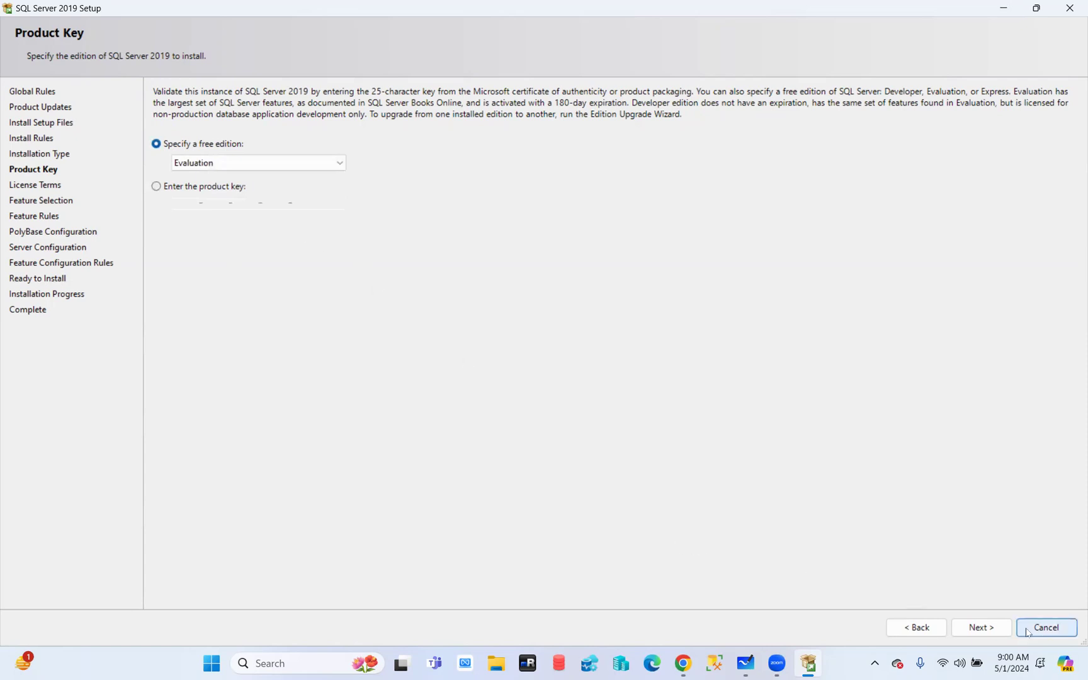
pyautogui.click(991, 631)
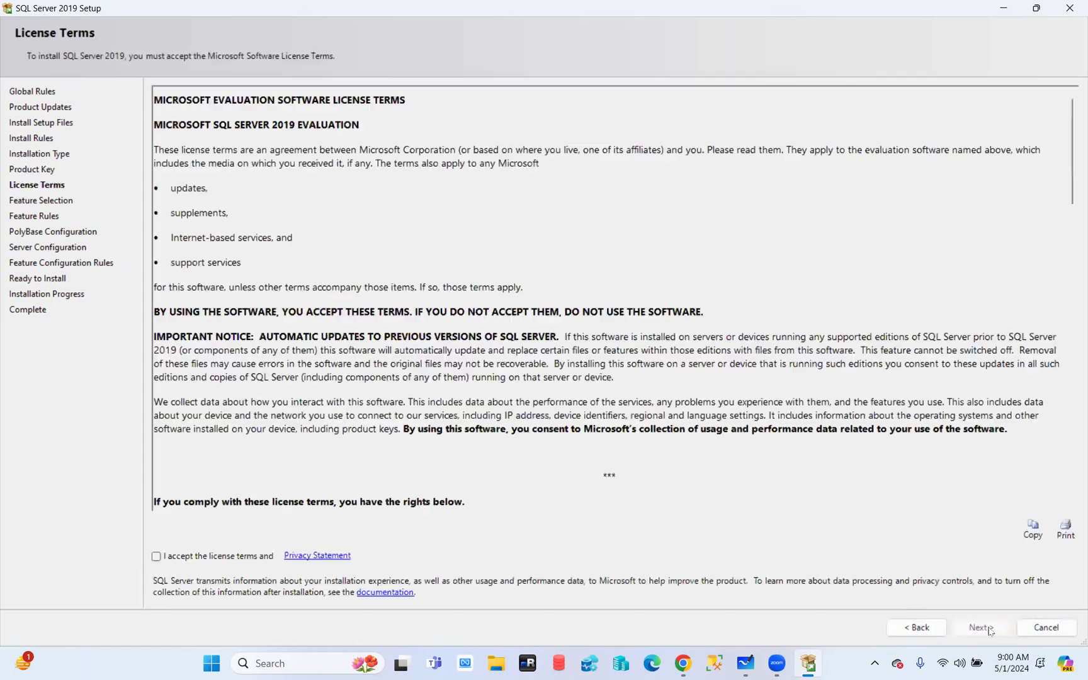
pyautogui.click(172, 557)
pyautogui.click(978, 631)
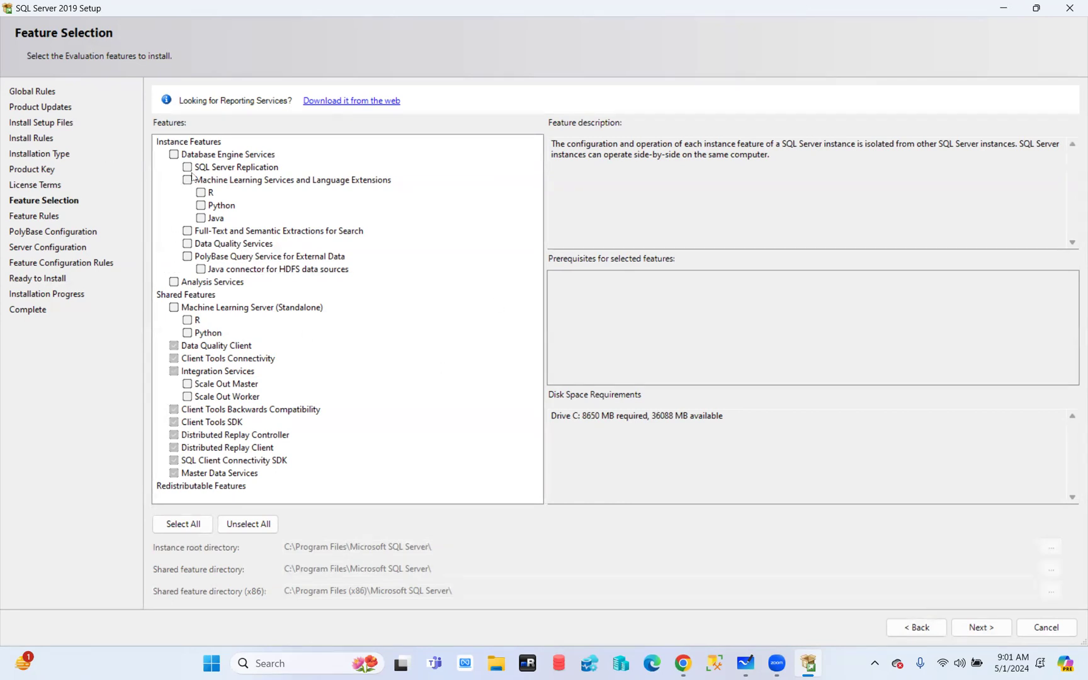
# Tick Database Engine Services as the only feature, needing 1003 MB on drive C:
pyautogui.click(176, 154)
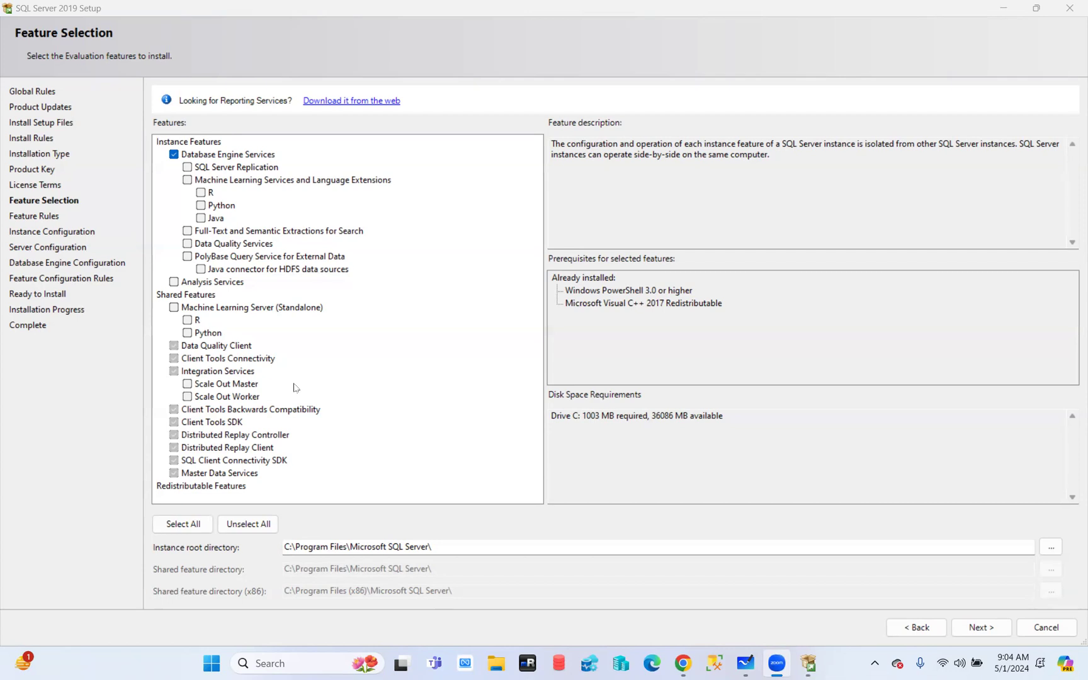
# Select all features, then clear PolyBase, Full-Text, Machine Learning, Data Quality, Analysis Services and Scale Out
pyautogui.click(184, 524)
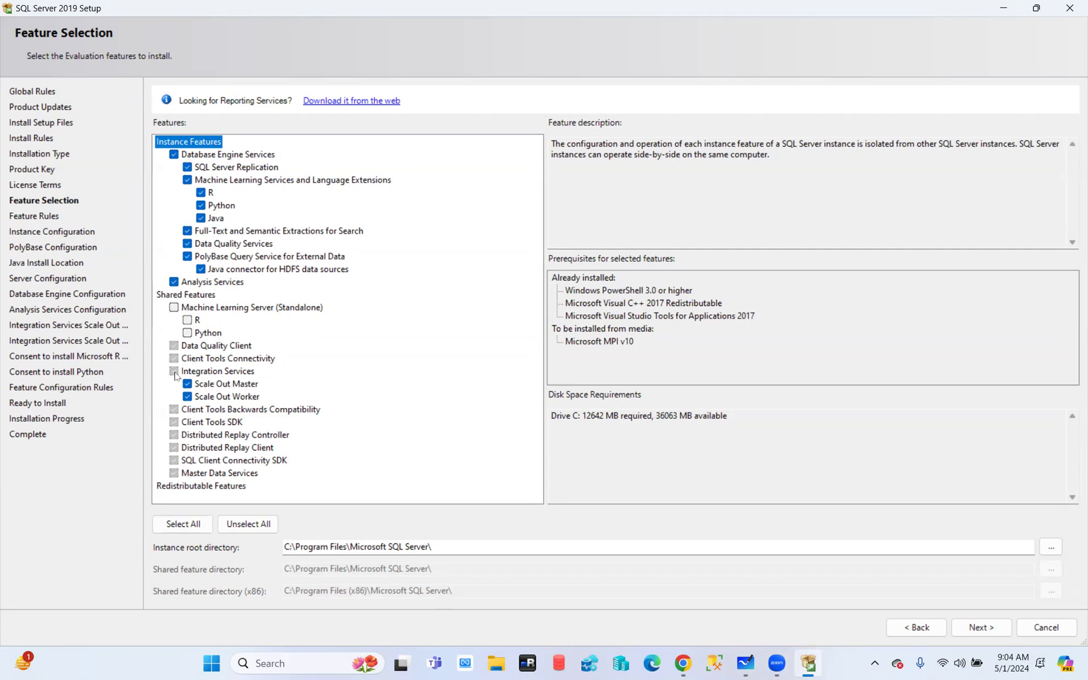
pyautogui.click(189, 257)
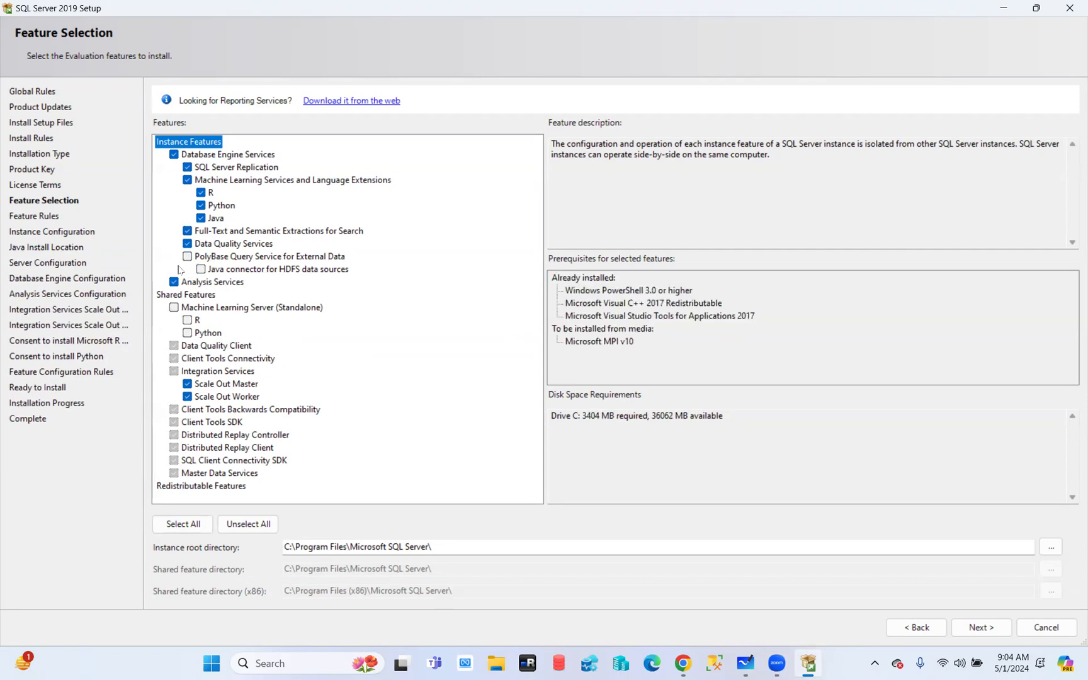
pyautogui.click(188, 232)
pyautogui.click(187, 180)
pyautogui.click(188, 245)
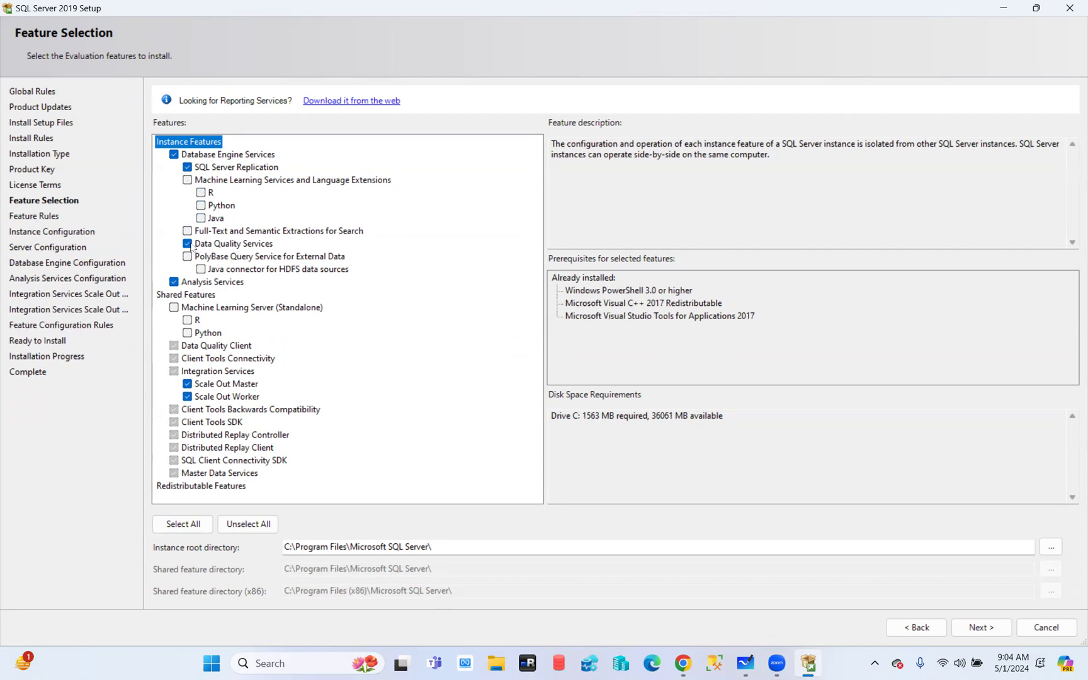
pyautogui.click(174, 282)
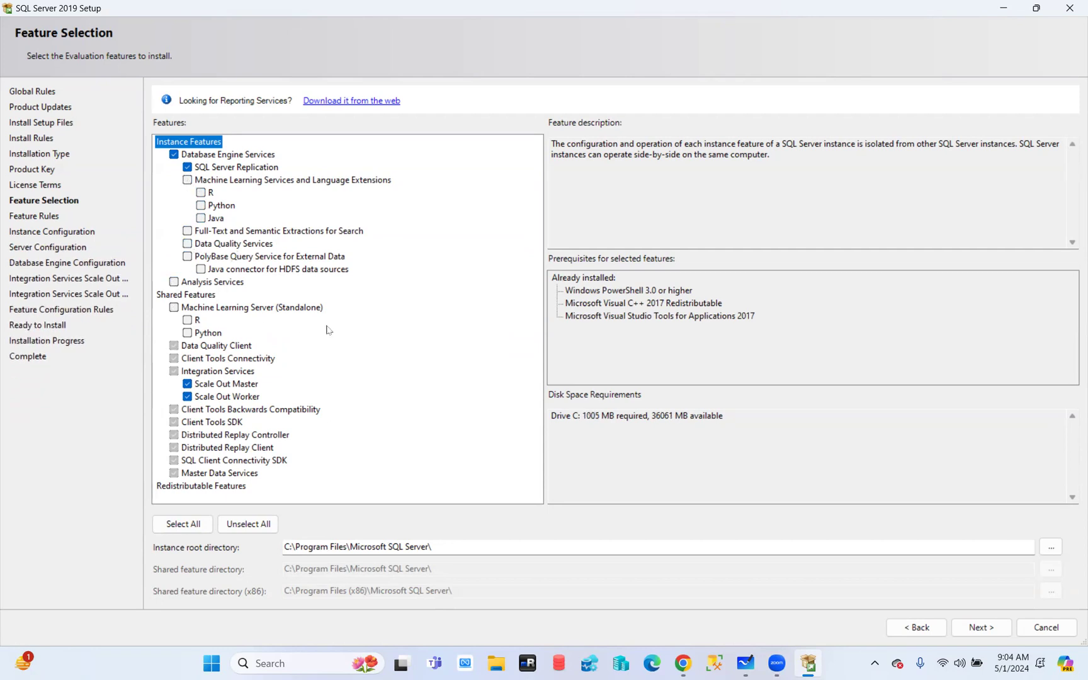
pyautogui.click(187, 384)
pyautogui.click(187, 397)
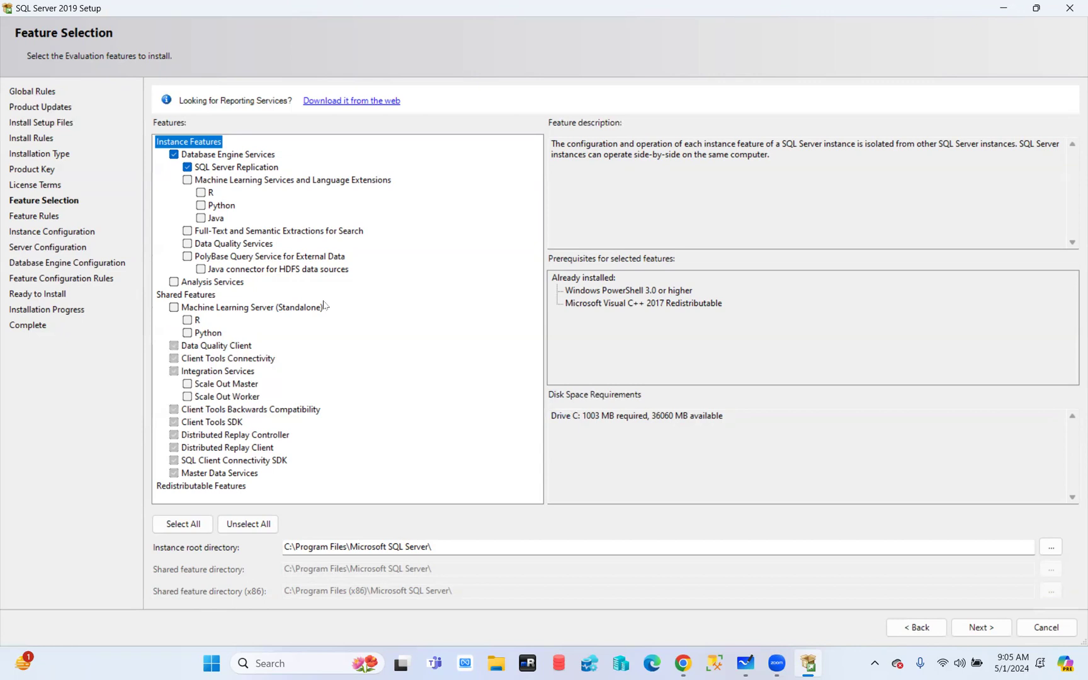
# Keep Database Engine Services, add SQL Server Replication, and toggle Machine Learning Services
pyautogui.click(174, 155)
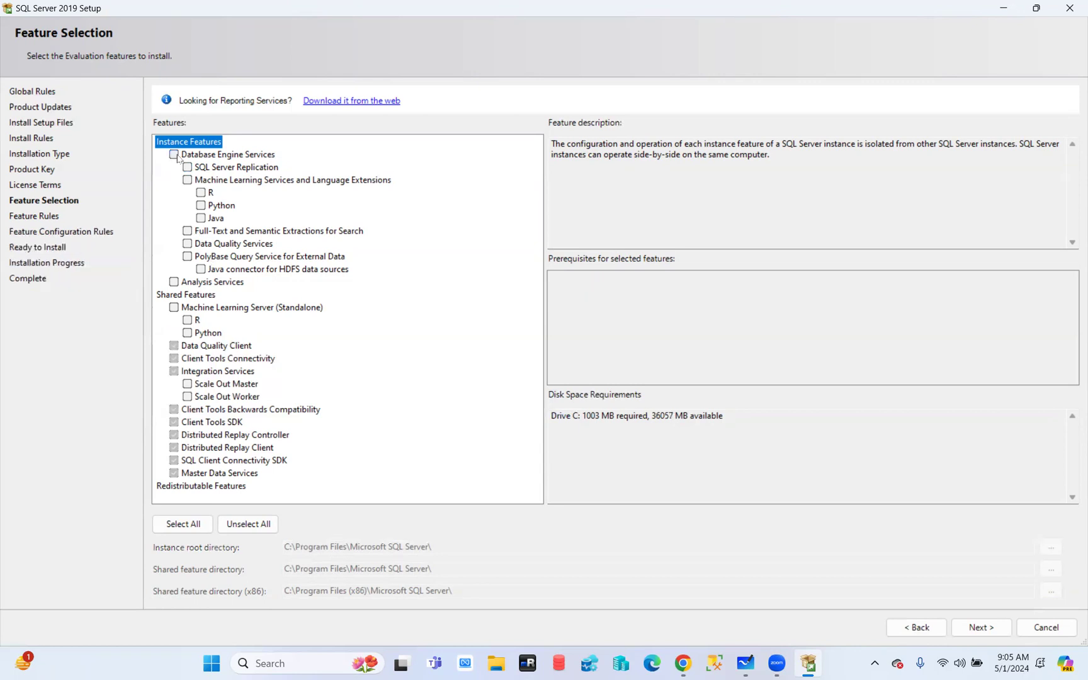
pyautogui.click(176, 156)
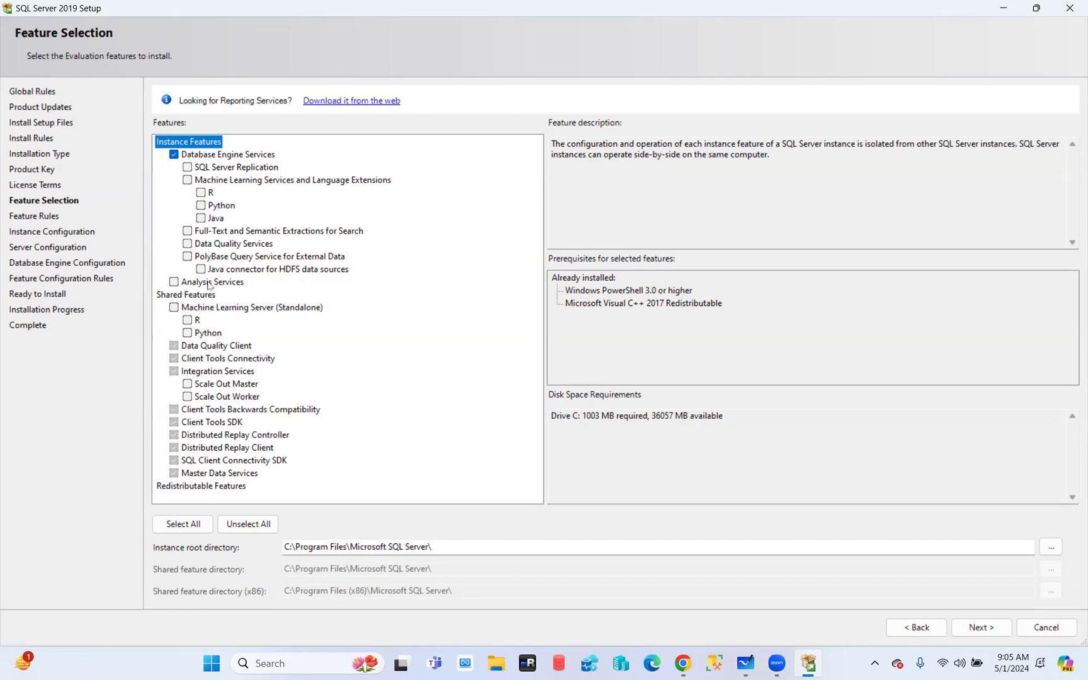
pyautogui.click(188, 167)
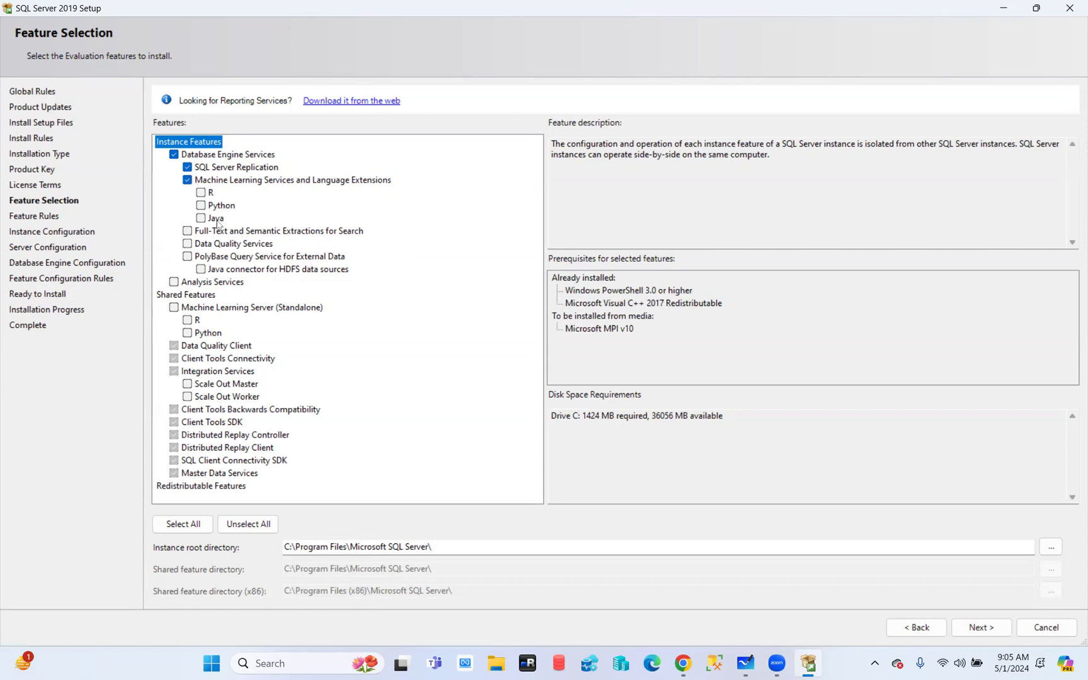
pyautogui.click(189, 182)
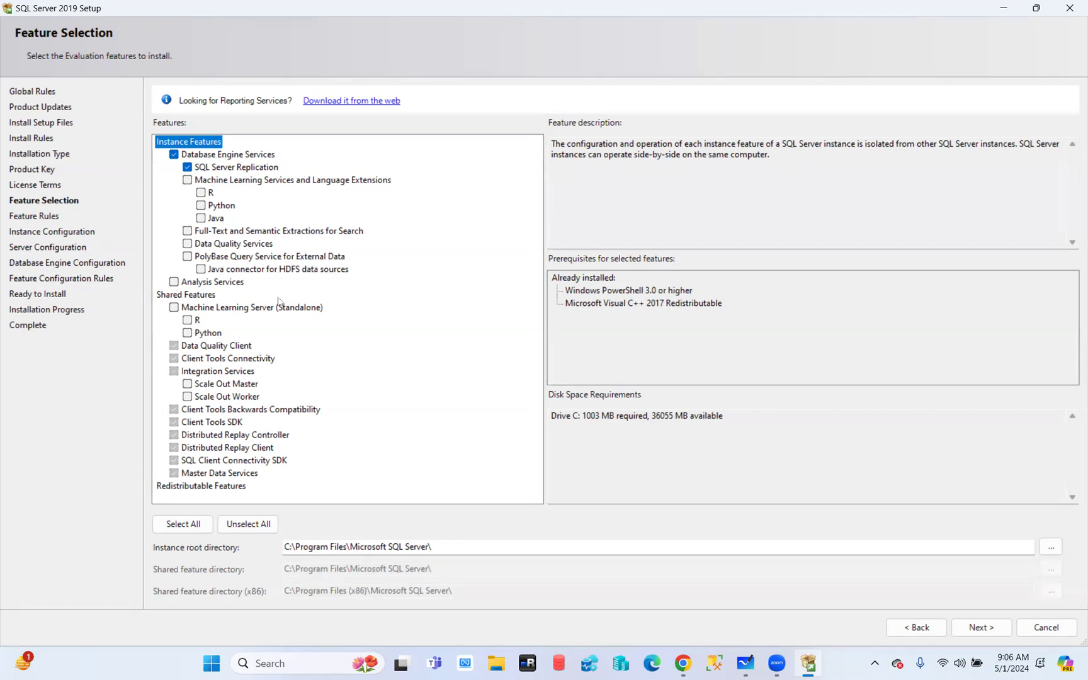
pyautogui.click(174, 281)
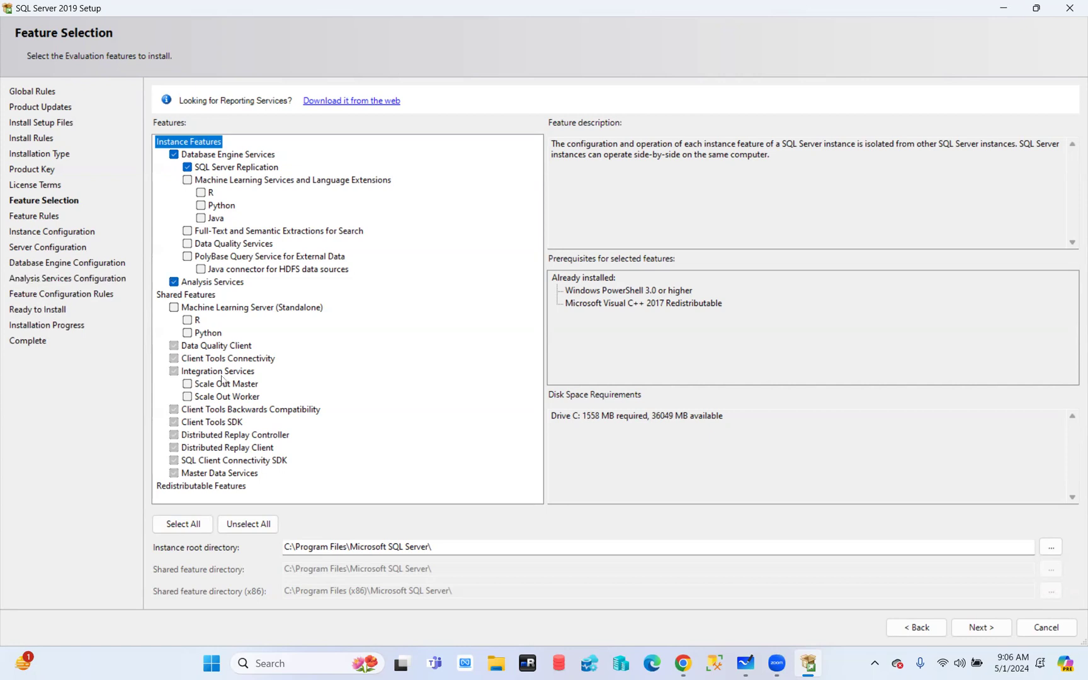
pyautogui.click(174, 282)
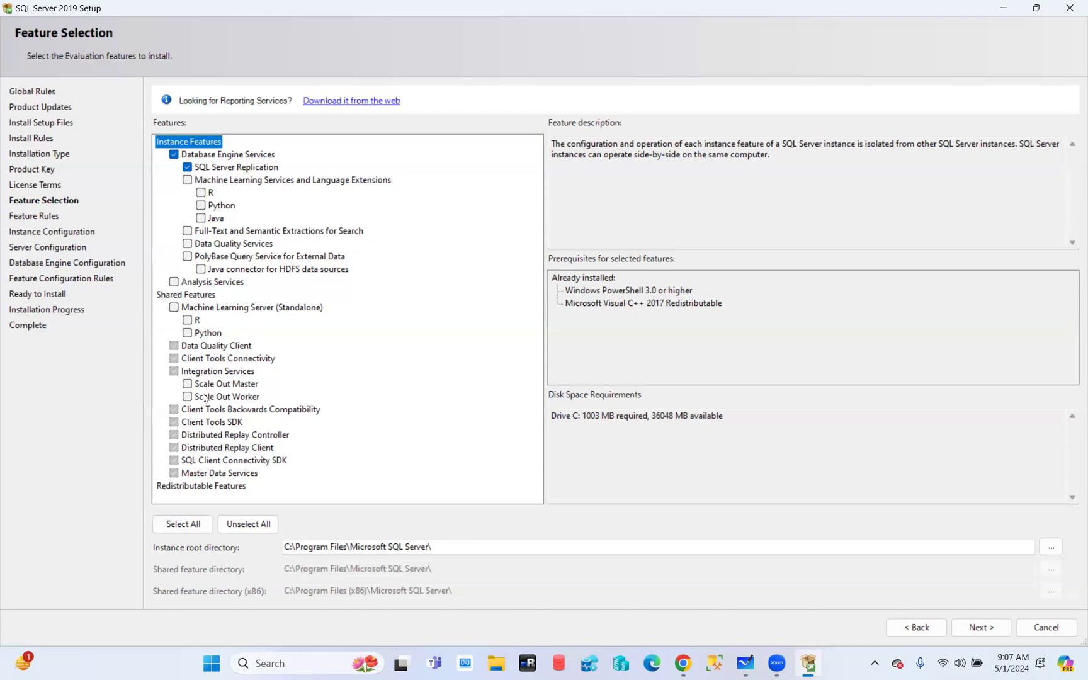
# Tick Full-Text and Semantic Extractions for Search and Data Quality Services, needing 1427 MB
pyautogui.click(187, 231)
pyautogui.click(187, 245)
# Search Windows for 'update' and open the Check for updates settings page
pyautogui.click(301, 665)
pyautogui.write('win')
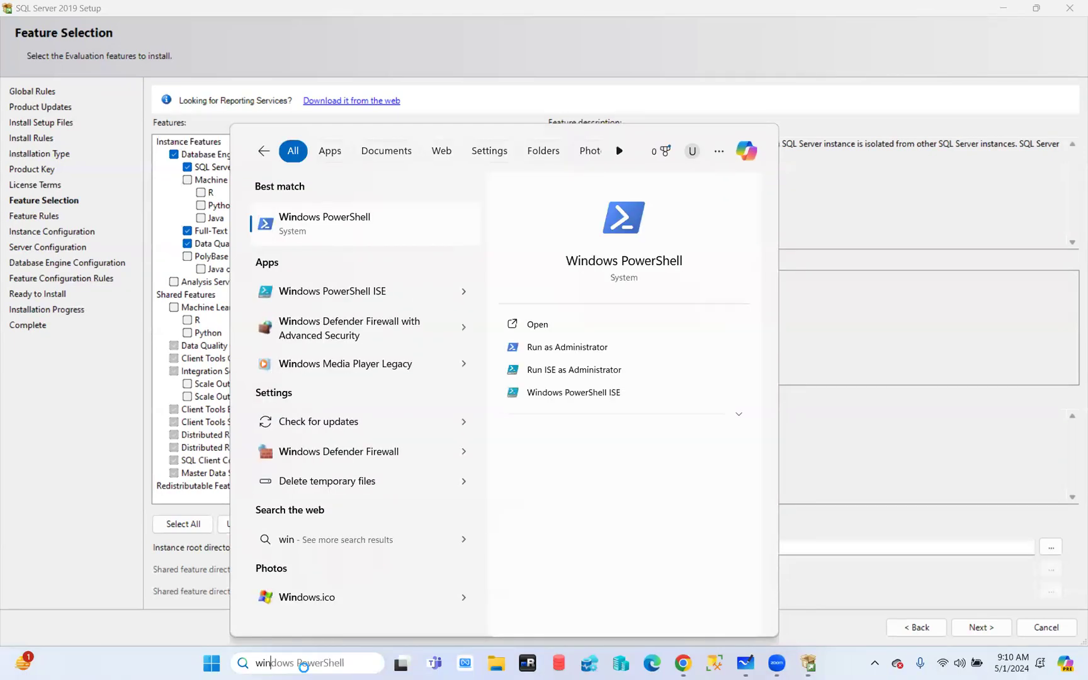
pyautogui.press('BackSpace')
pyautogui.press('BackSpace')
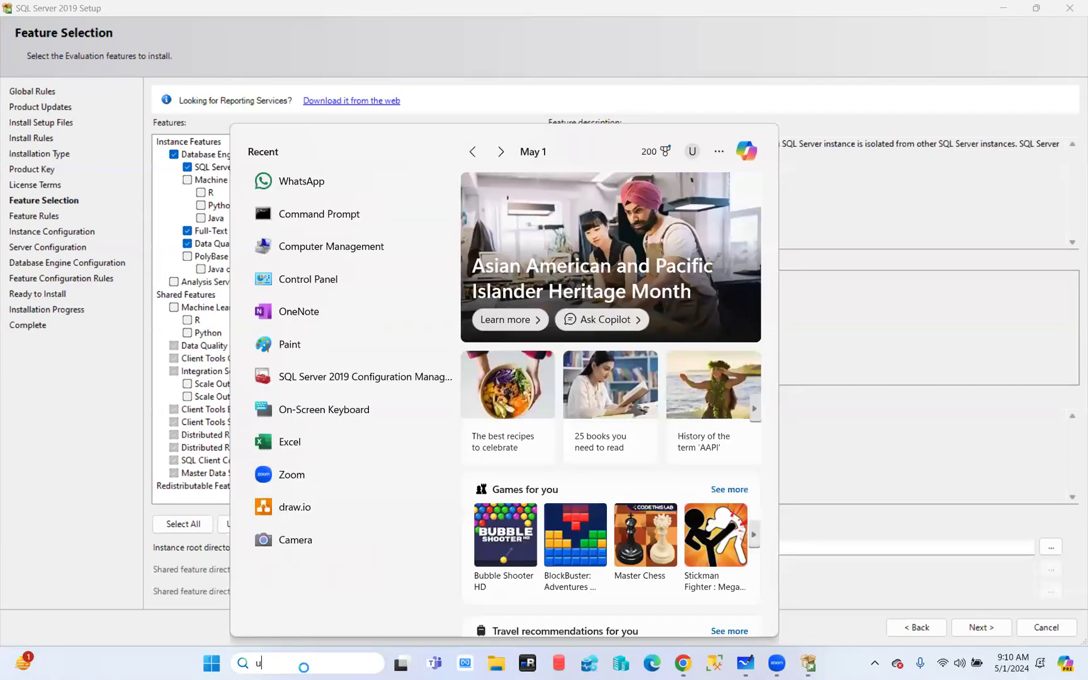
pyautogui.write('update')
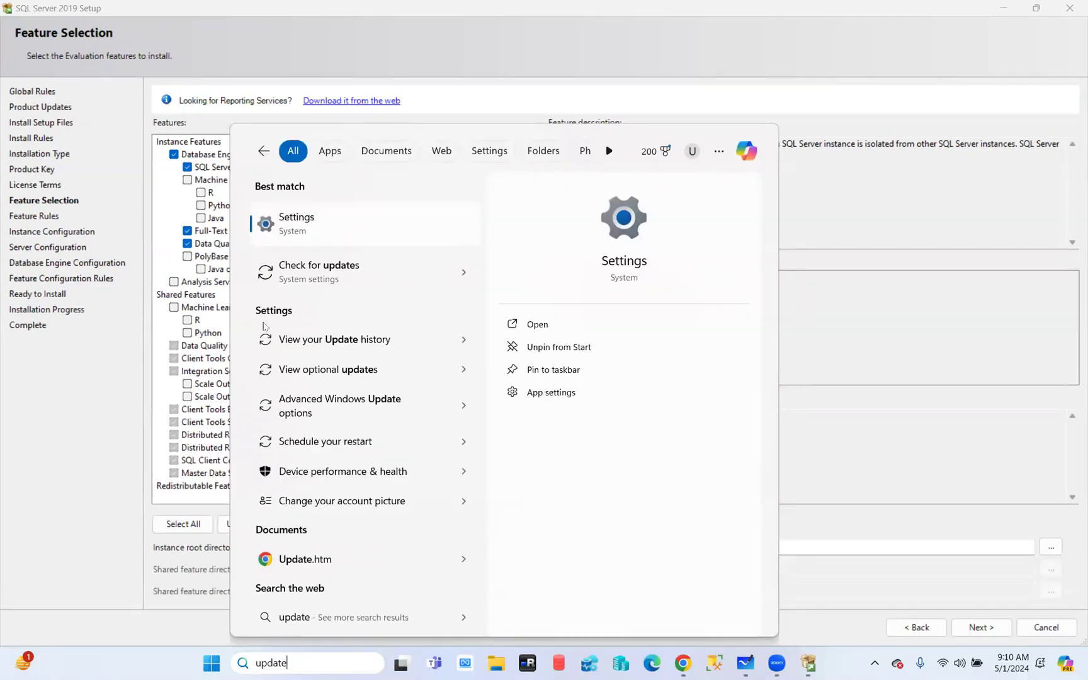
pyautogui.click(423, 281)
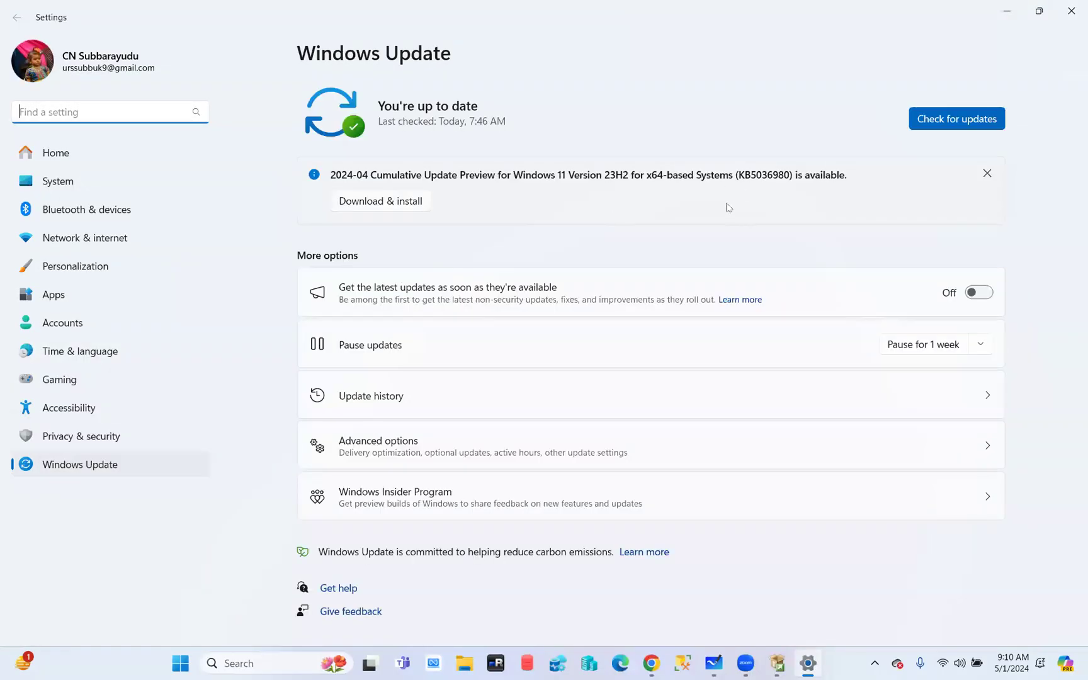
# Check for Windows updates, view Advanced options, then return to the main Windows Update page
pyautogui.click(962, 119)
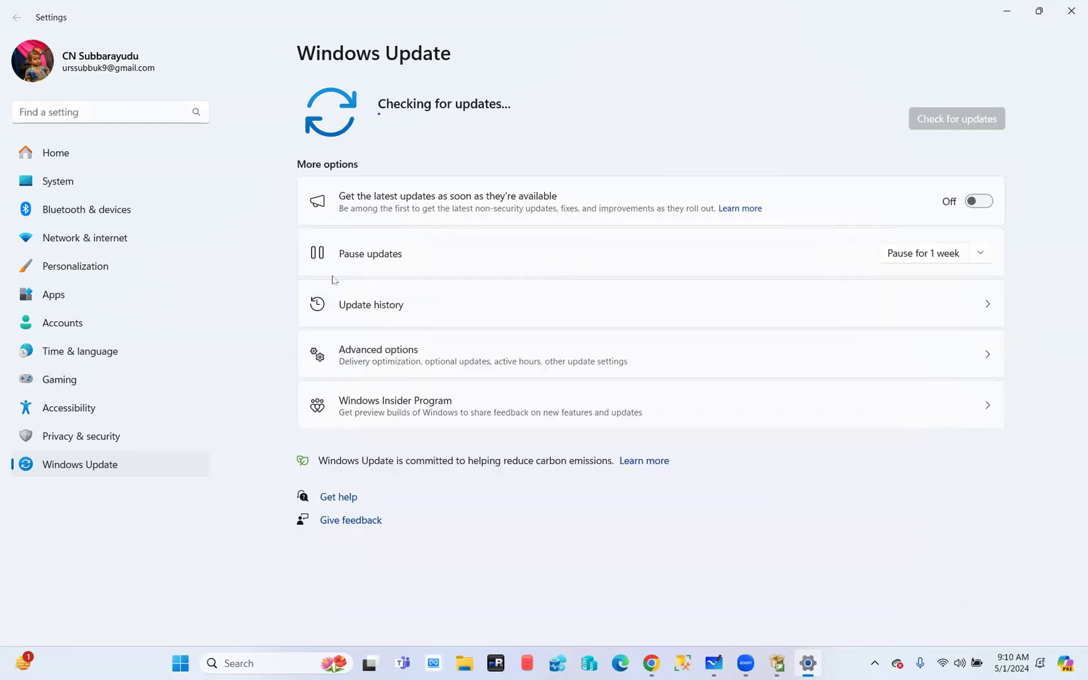
pyautogui.click(378, 348)
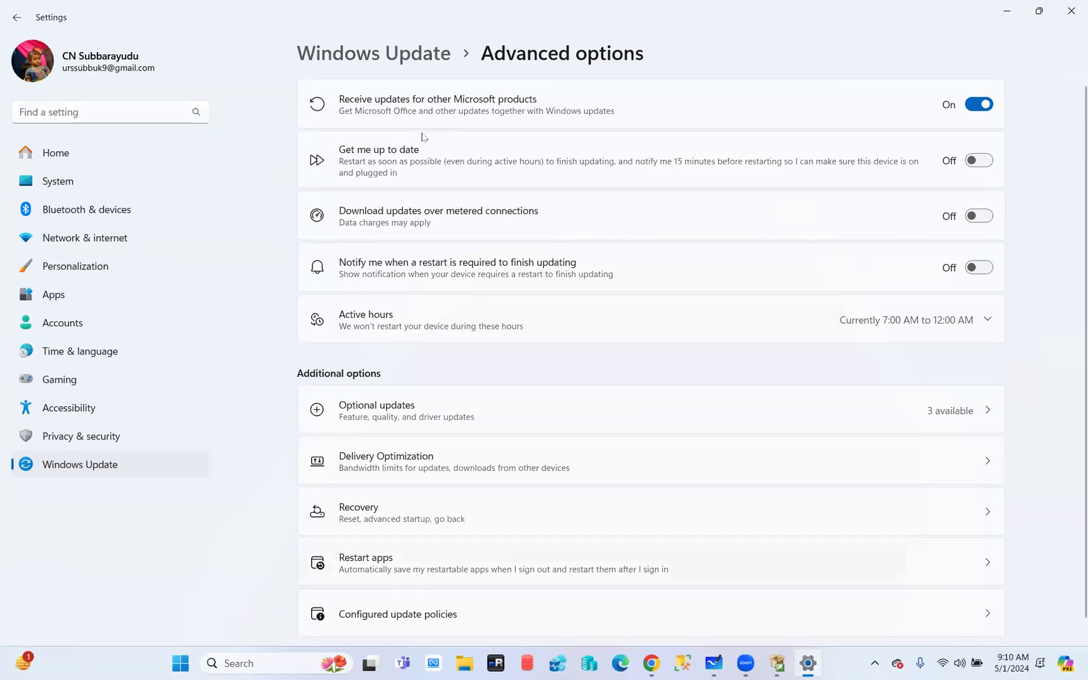
pyautogui.click(1, 25)
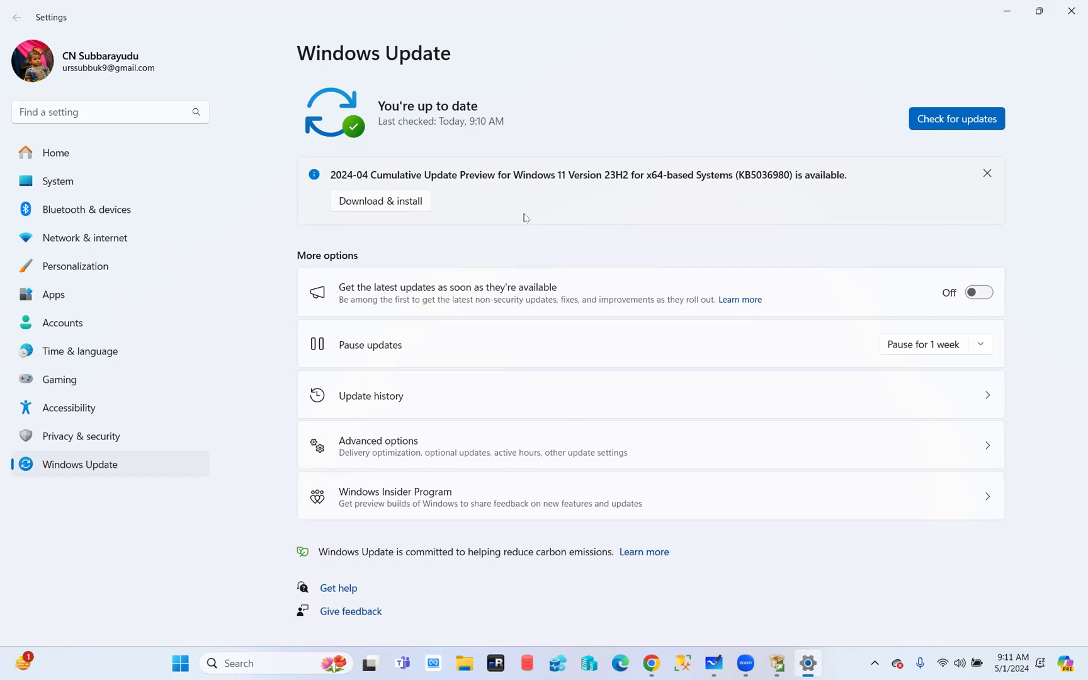
# Return from Windows Settings and untick Data Quality Services and Full-Text and Semantic Extractions for Search
pyautogui.click(1072, 11)
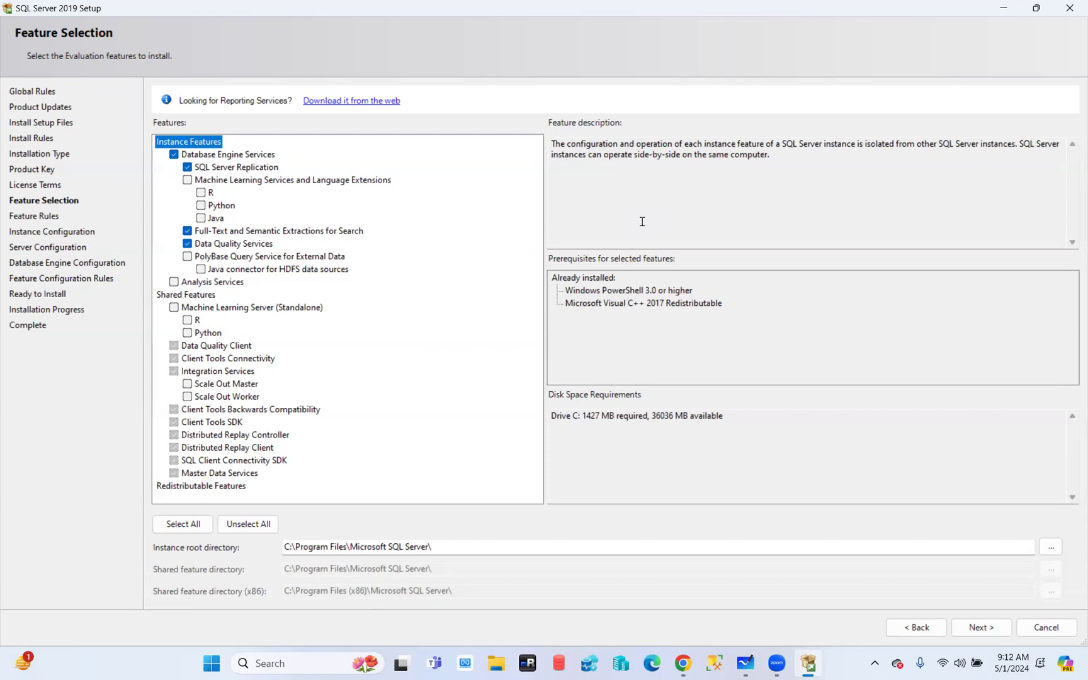
pyautogui.click(25, 28)
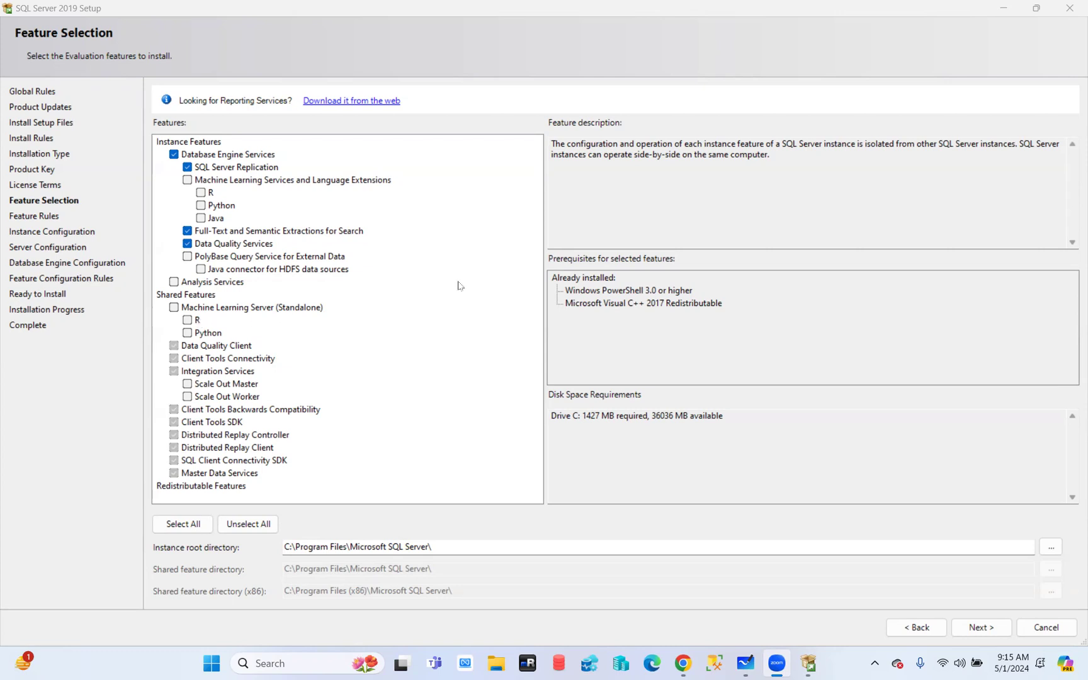
pyautogui.click(187, 244)
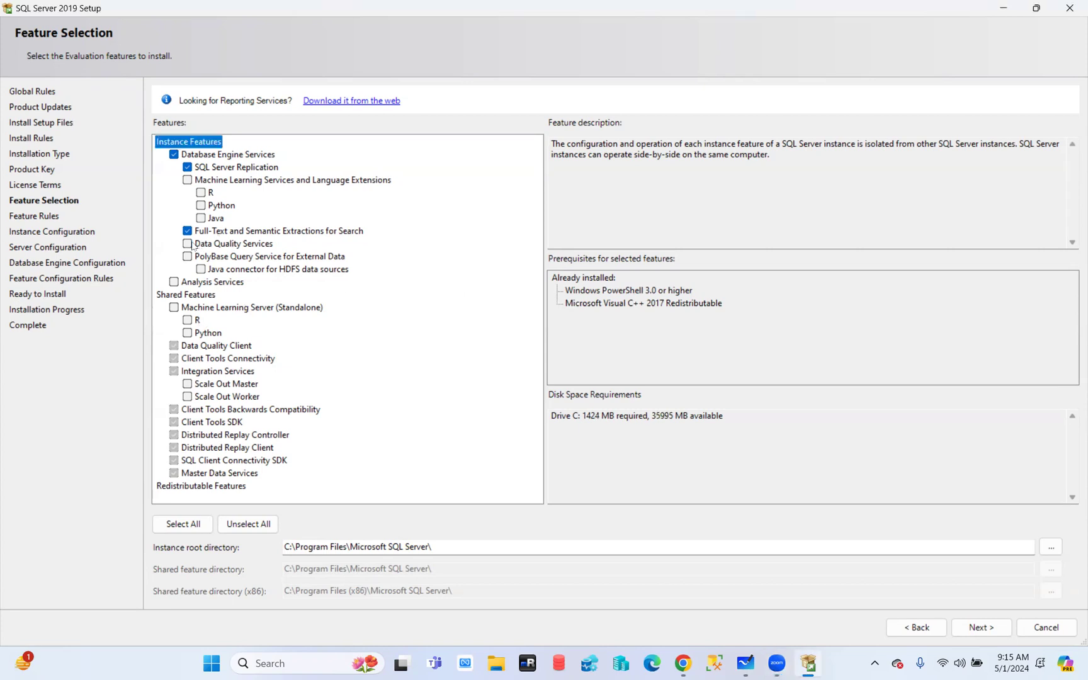
pyautogui.click(187, 231)
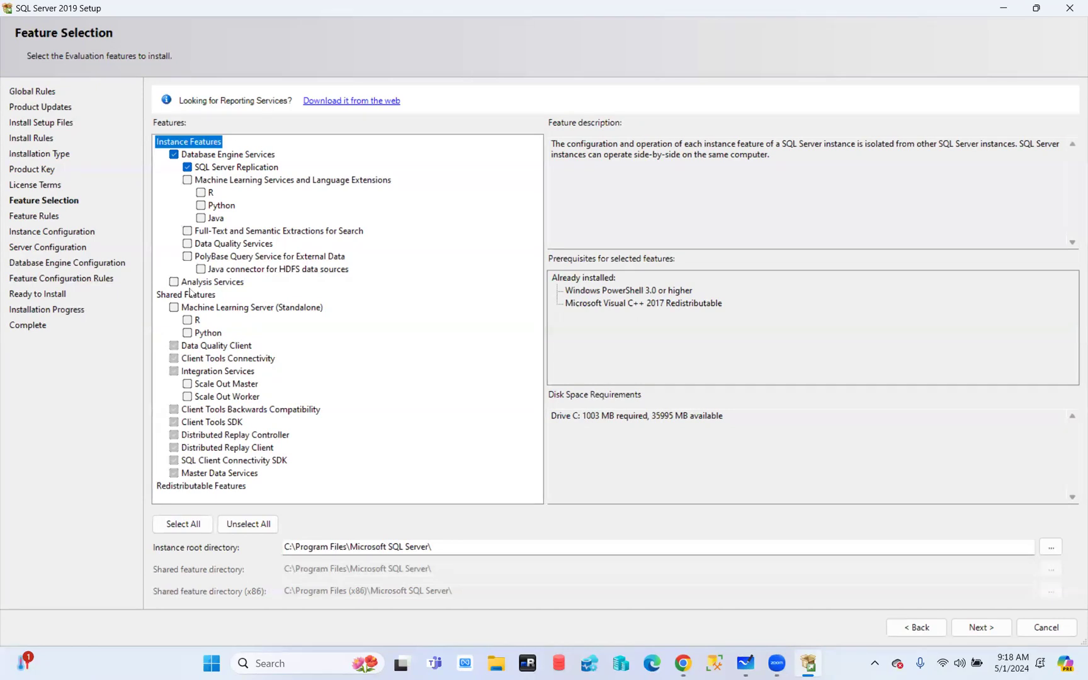
# Select the whole instance root directory path in Setup
pyautogui.click(287, 547)
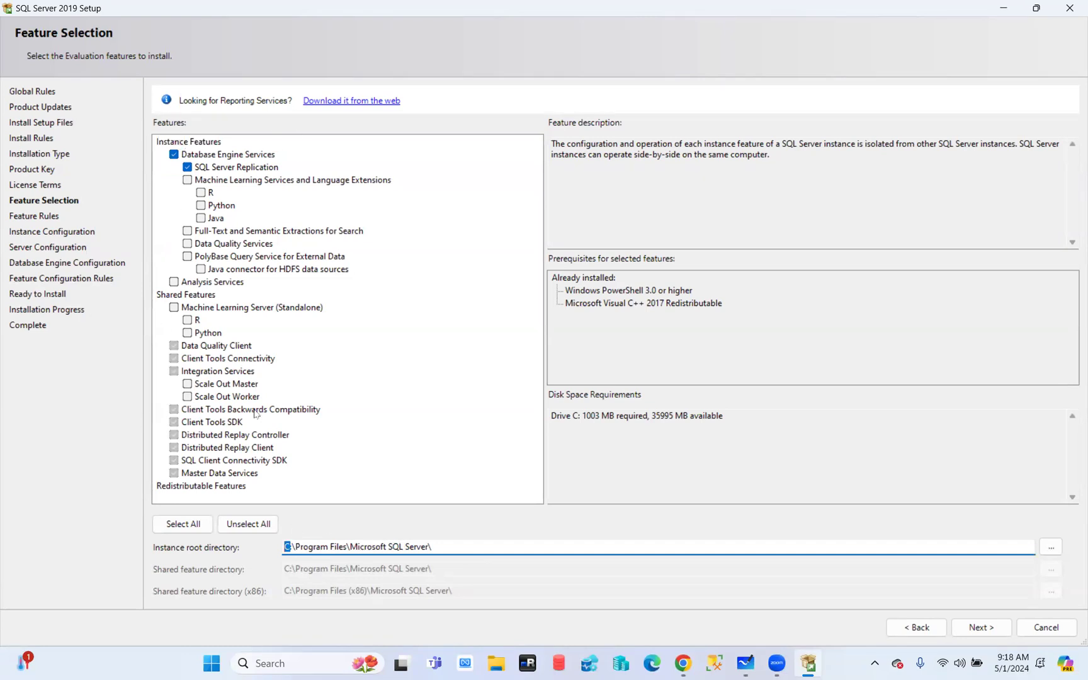
pyautogui.click(445, 547)
pyautogui.moveTo(444, 546); pyautogui.dragTo(252, 548)
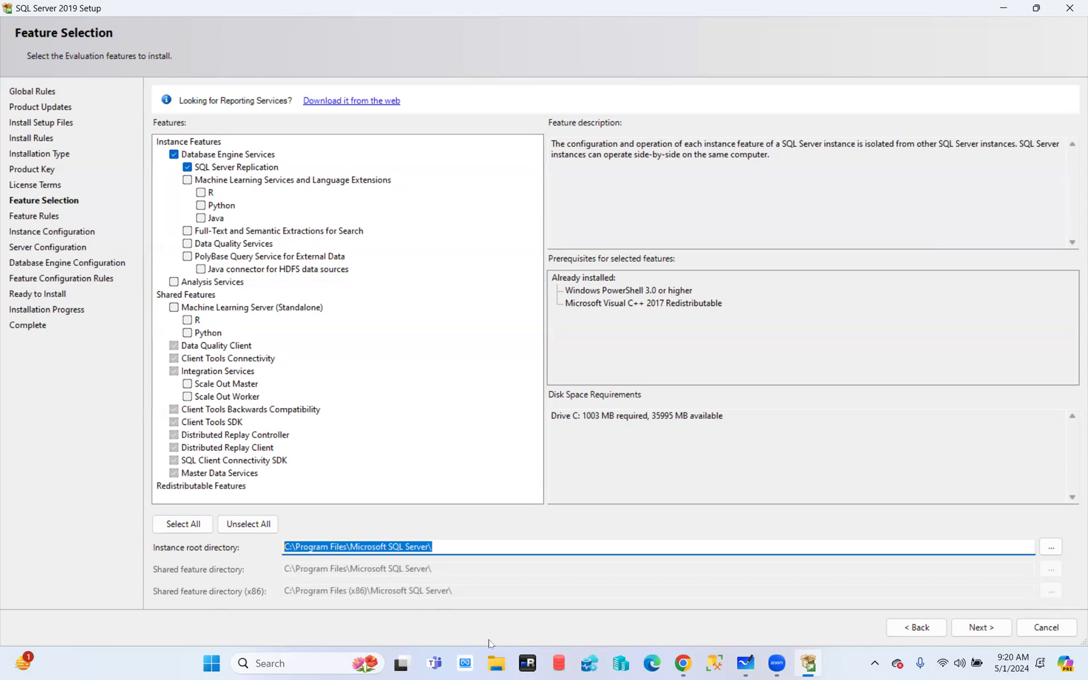
# In File Explorer, browse to C:\Program Files\Microsoft SQL Server\MSSQL15.MSSQLSERVER\MSSQL\Binn
pyautogui.click(494, 662)
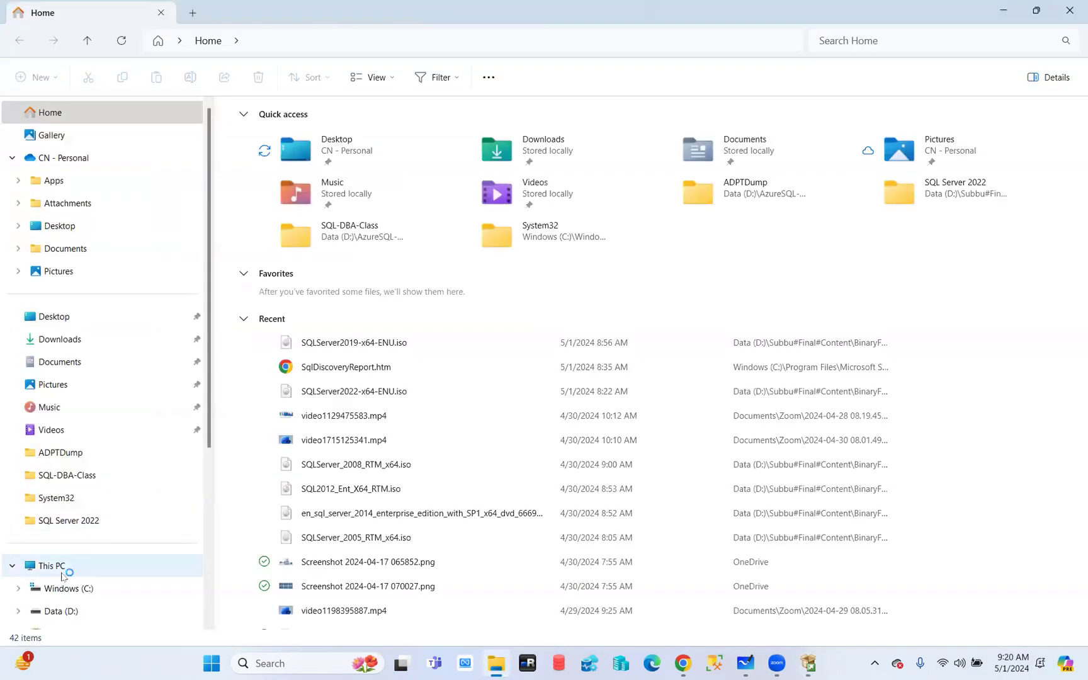
pyautogui.click(58, 572)
pyautogui.doubleClick(348, 152)
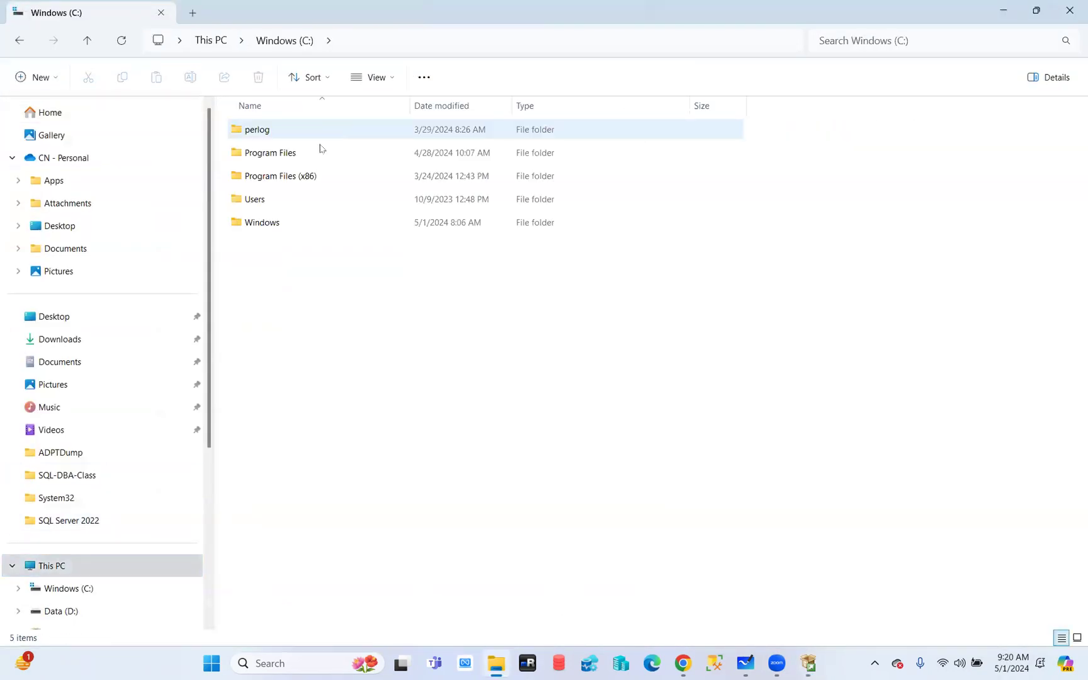
pyautogui.doubleClick(287, 158)
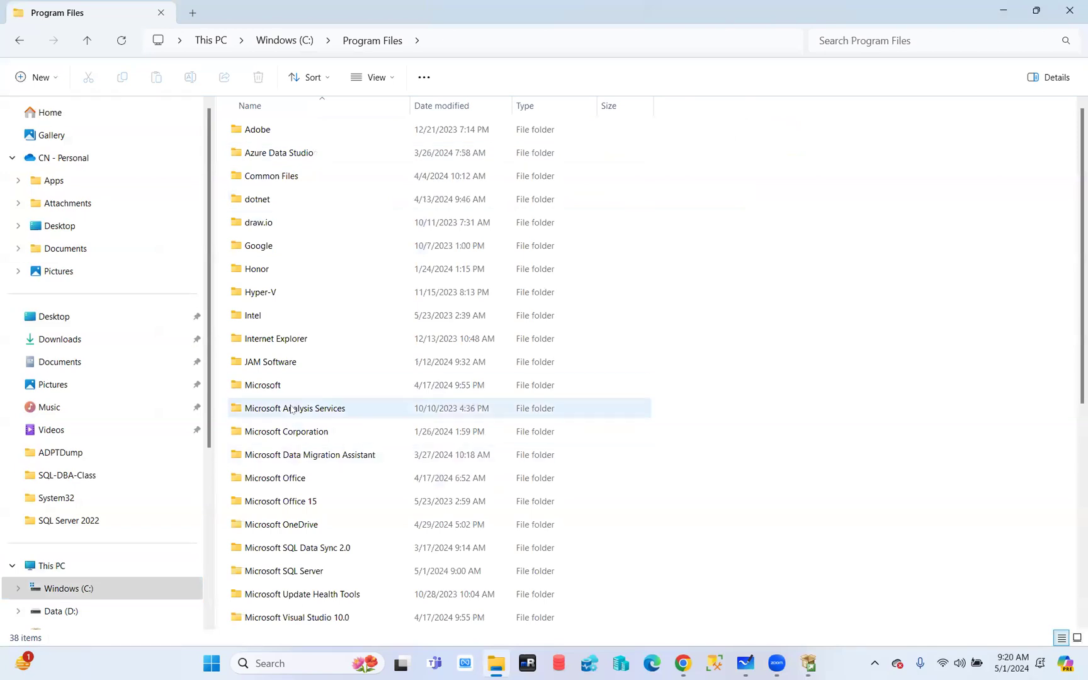
pyautogui.doubleClick(285, 571)
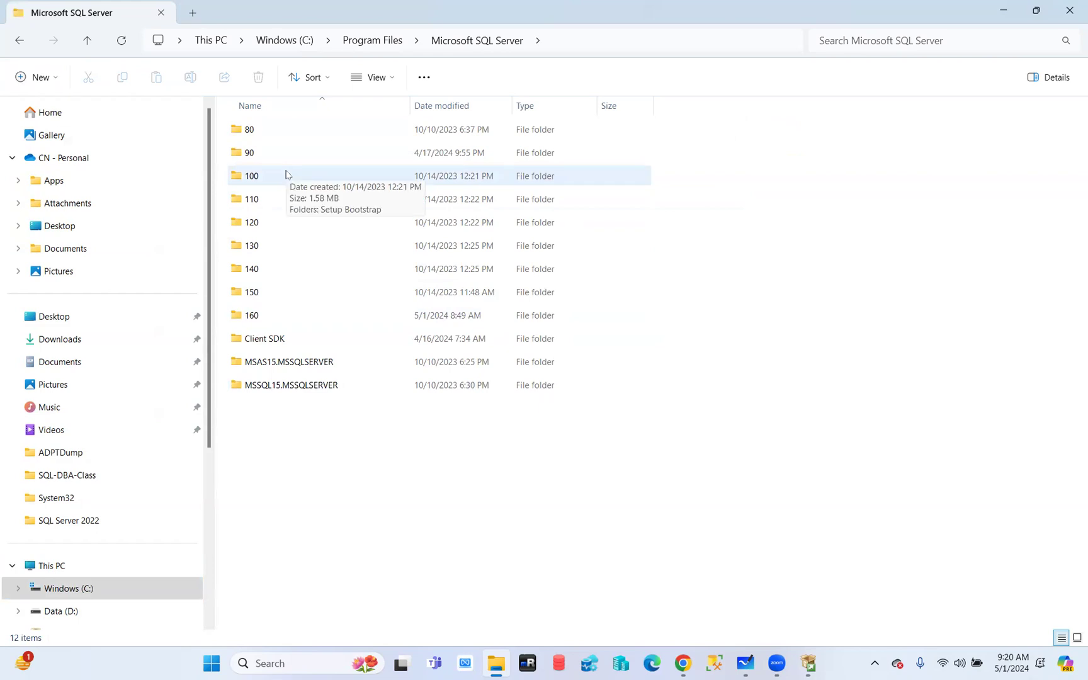
pyautogui.doubleClick(267, 385)
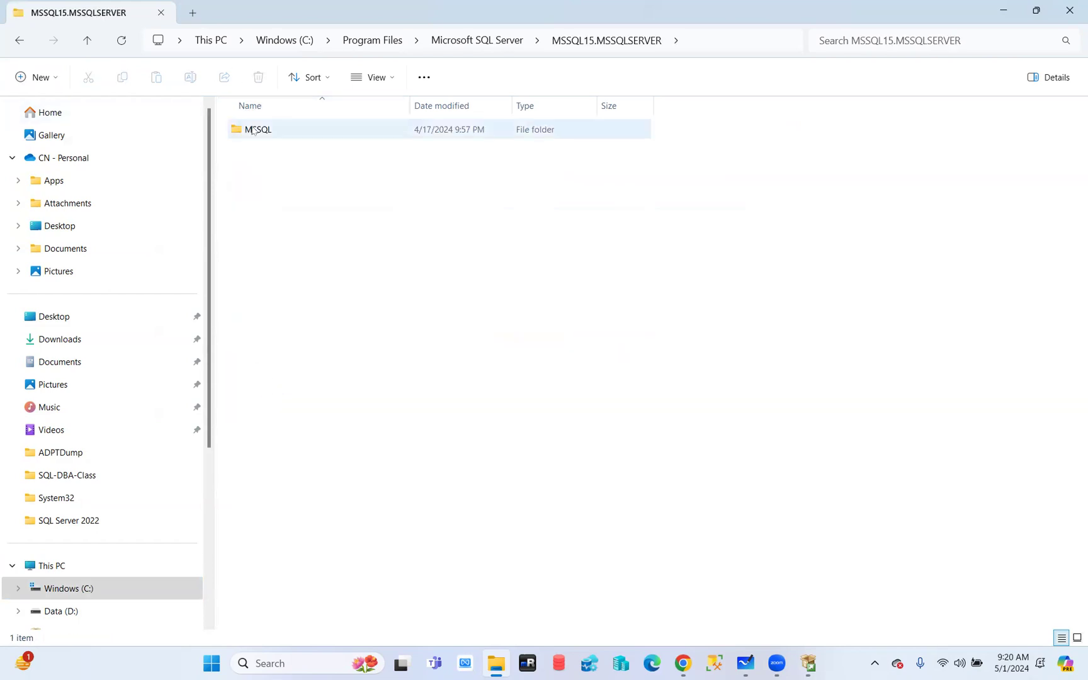
pyautogui.doubleClick(254, 130)
pyautogui.doubleClick(267, 155)
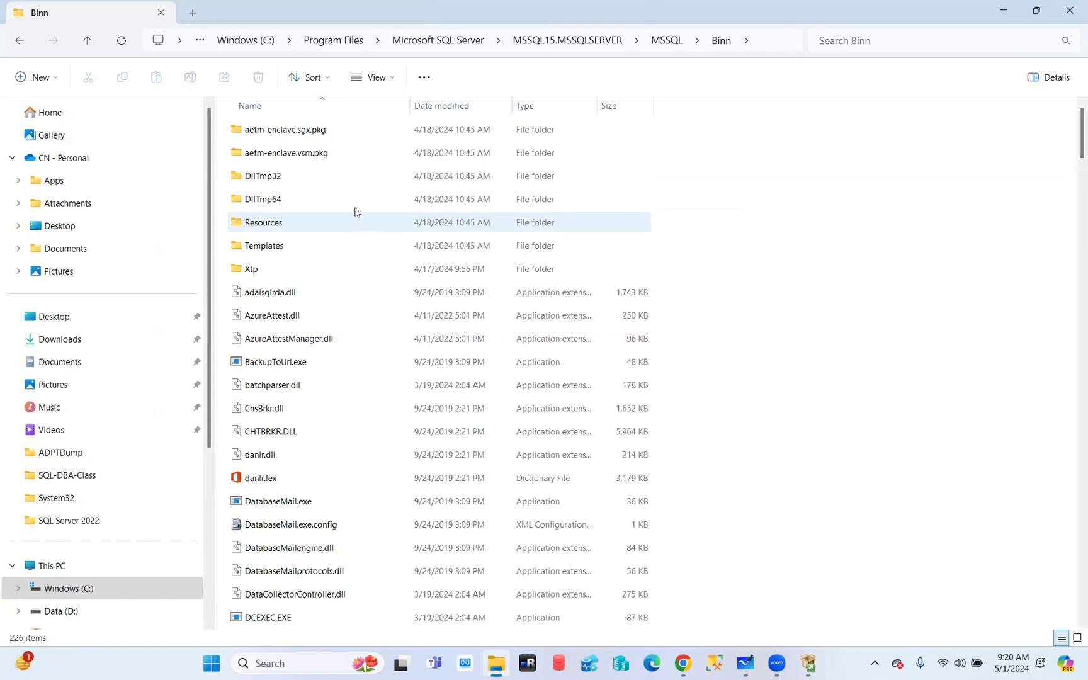
pyautogui.scroll(-20, 355, 212)
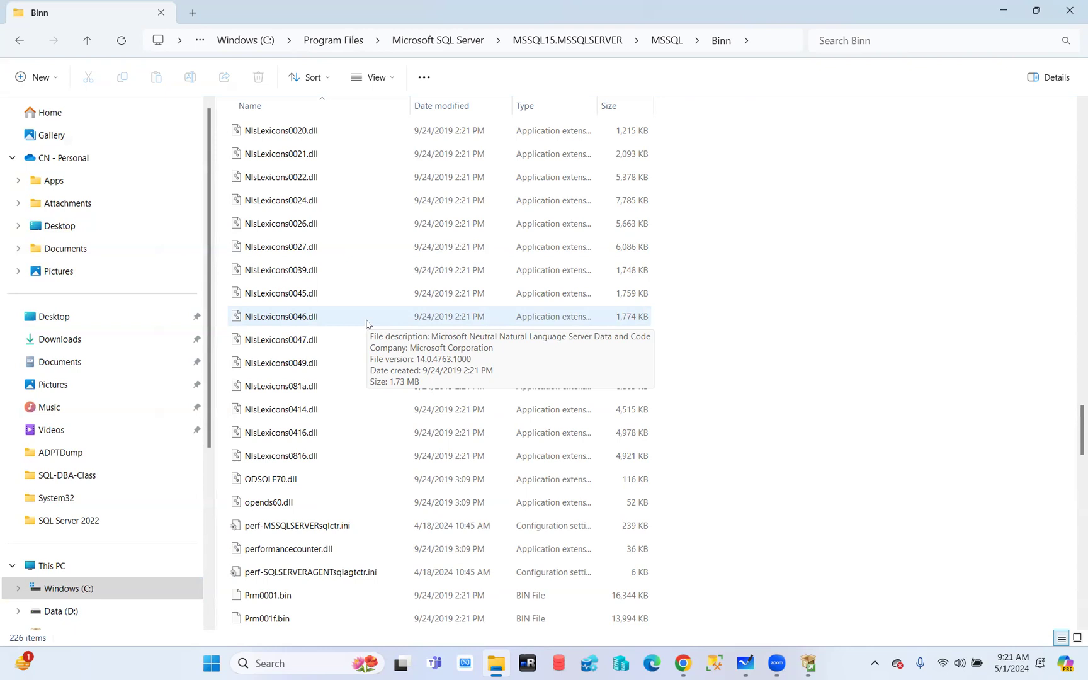
# Switch back to the SQL Server 2019 Setup window on Feature Selection
pyautogui.click(809, 664)
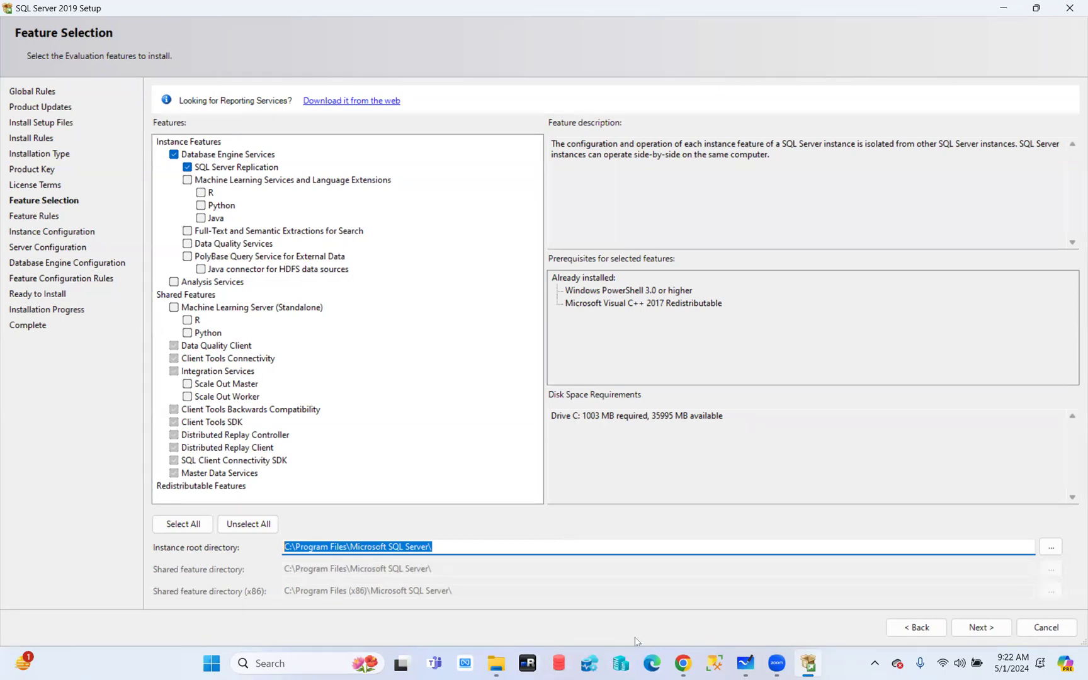
# Change the instance root directory to D:\Program Files\Microsoft SQL Server\ and proceed to Instance Configuration
pyautogui.moveTo(812, 666)
pyautogui.click(290, 550)
pyautogui.press('BackSpace')
pyautogui.write('D')
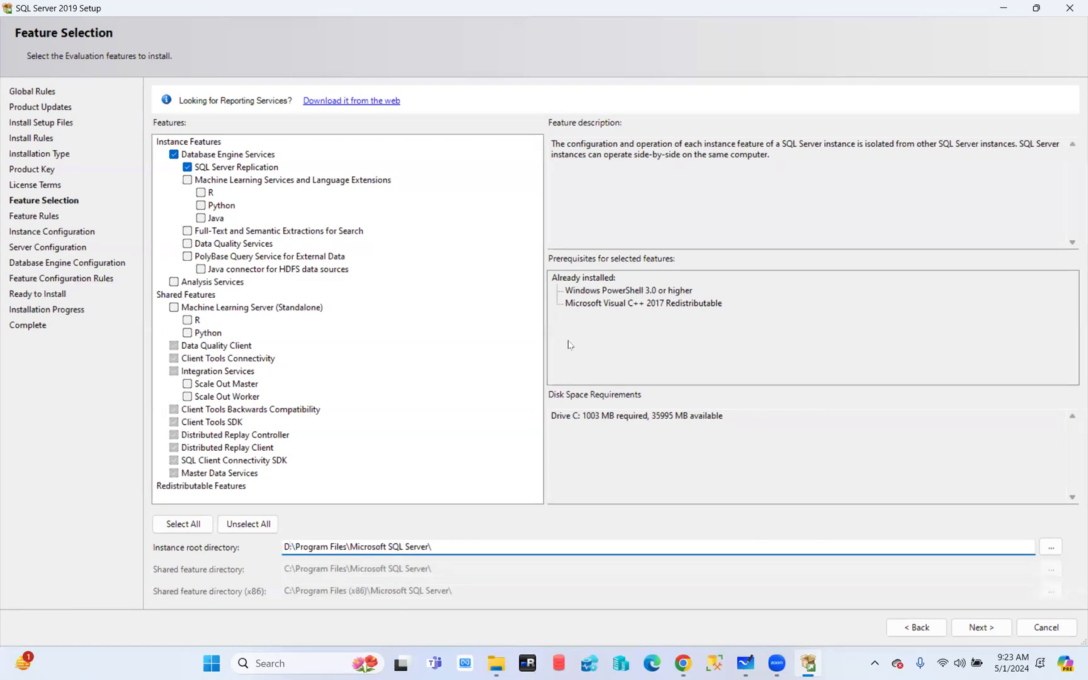
pyautogui.click(983, 629)
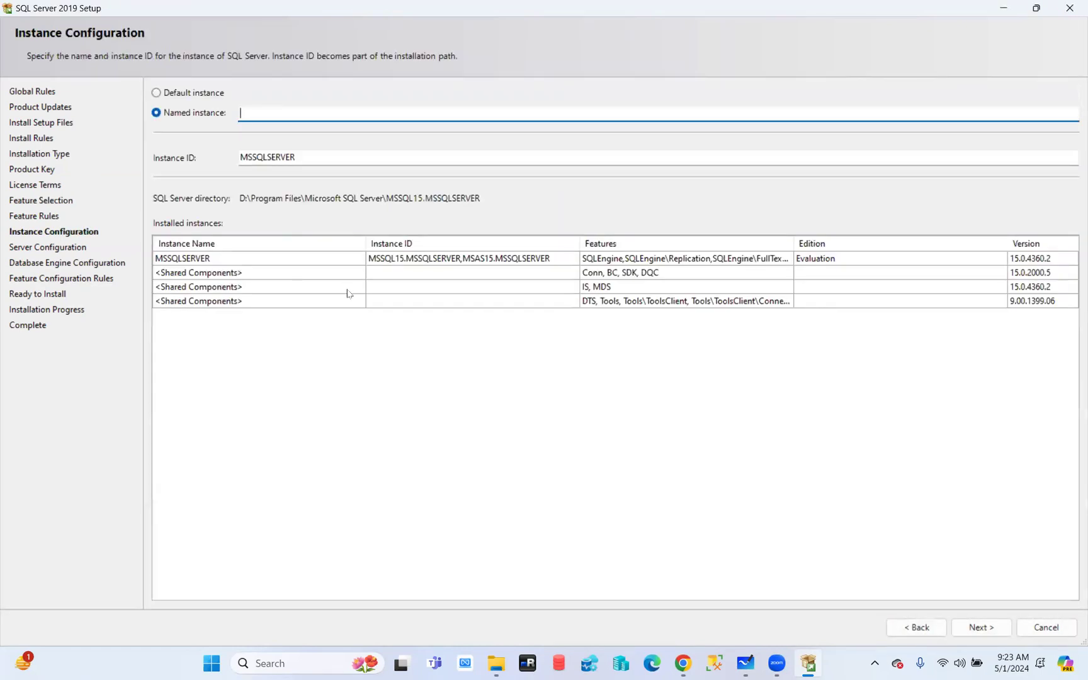
pyautogui.click(157, 93)
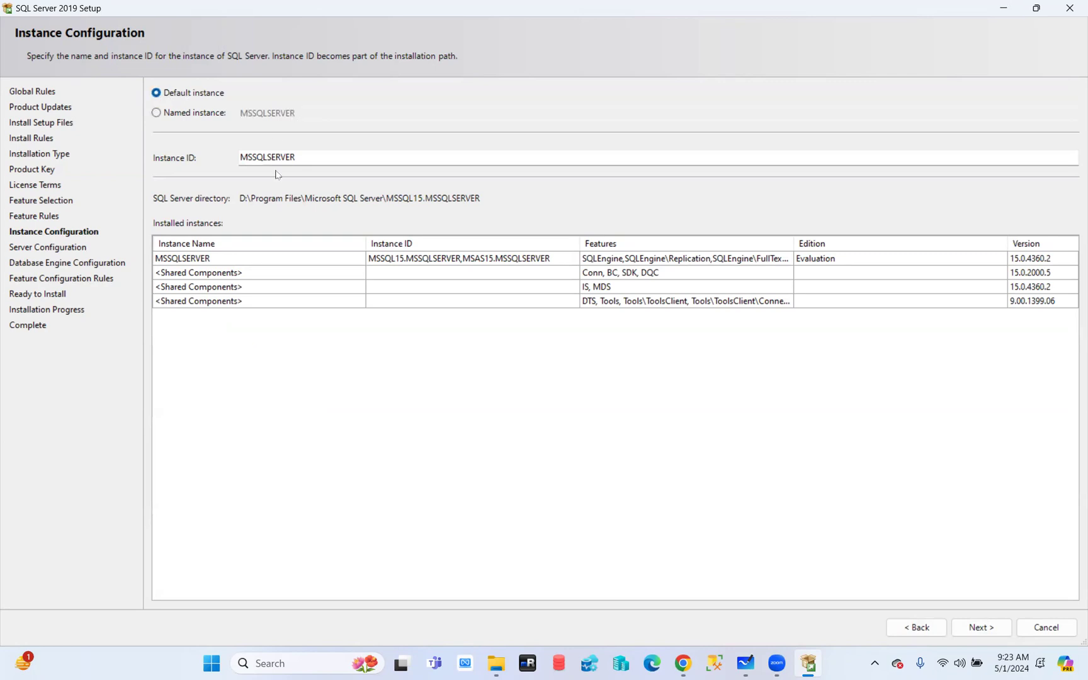
pyautogui.moveTo(240, 158); pyautogui.dragTo(303, 158)
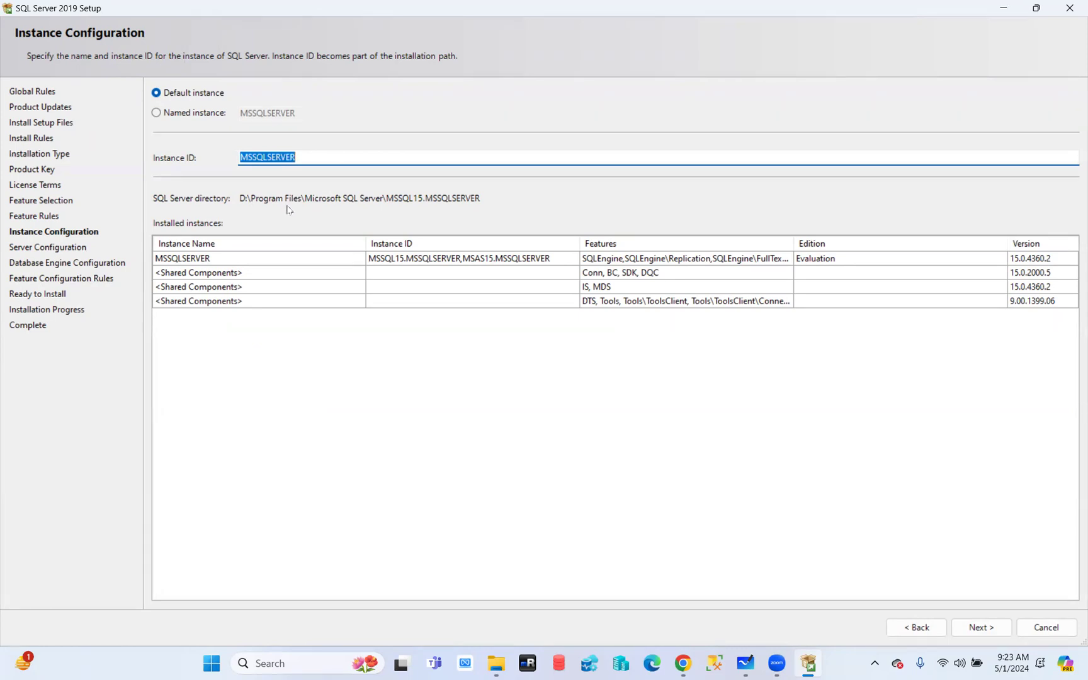
pyautogui.click(175, 113)
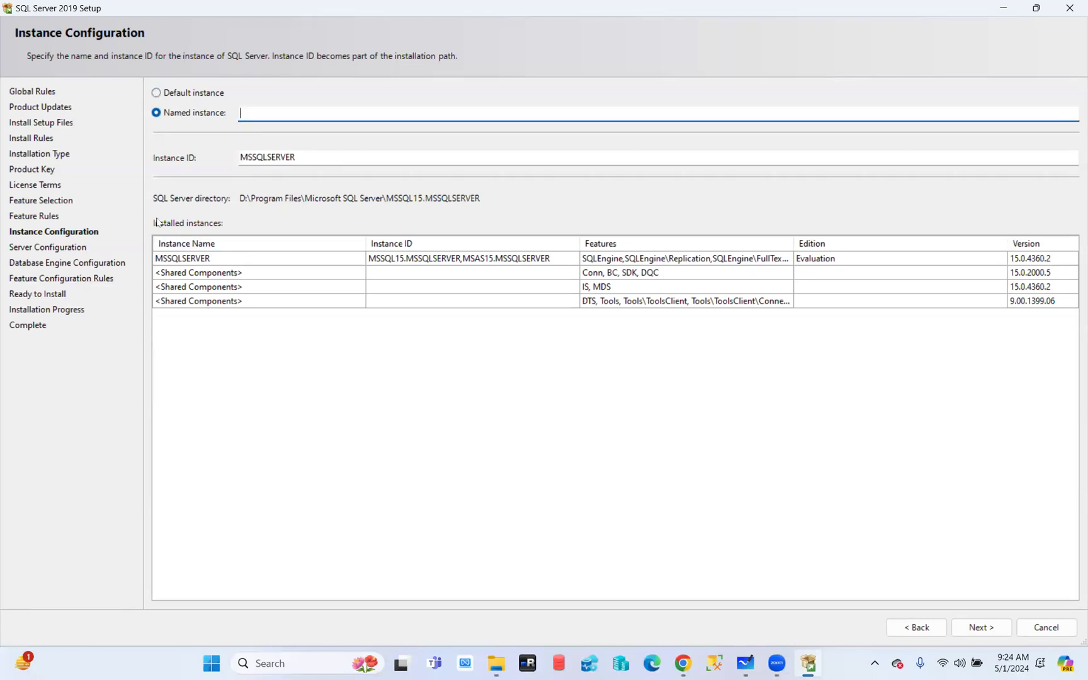
pyautogui.write('PROD')
pyautogui.press('Tab')
pyautogui.press('Tab')
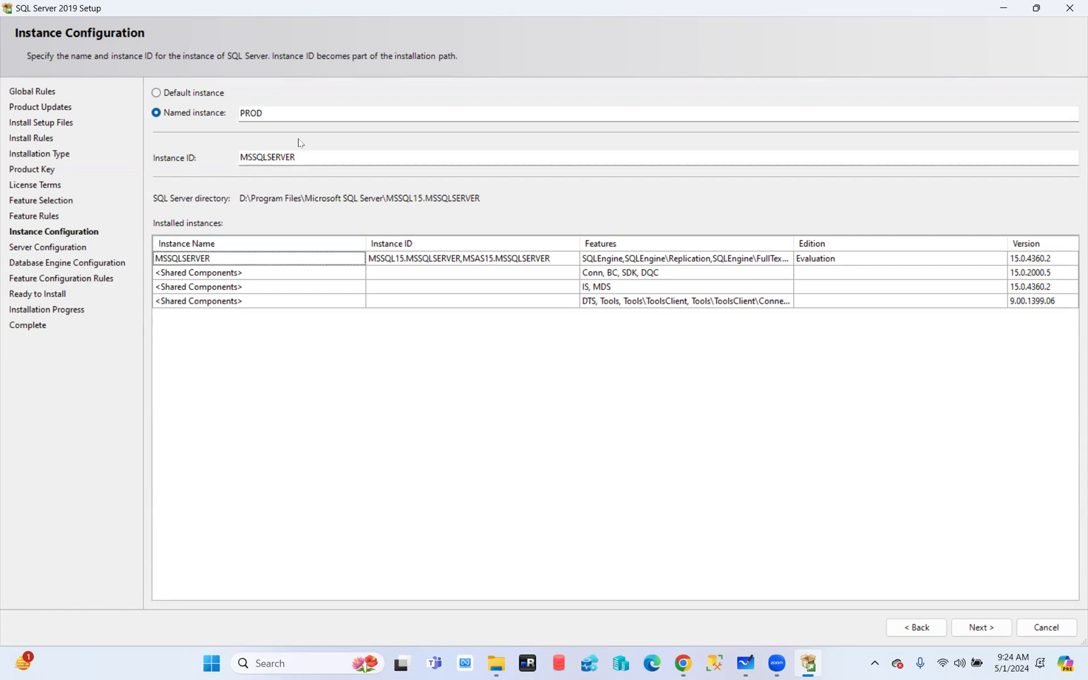
pyautogui.hotkey('shift', 'Tab')
pyautogui.write('PR')
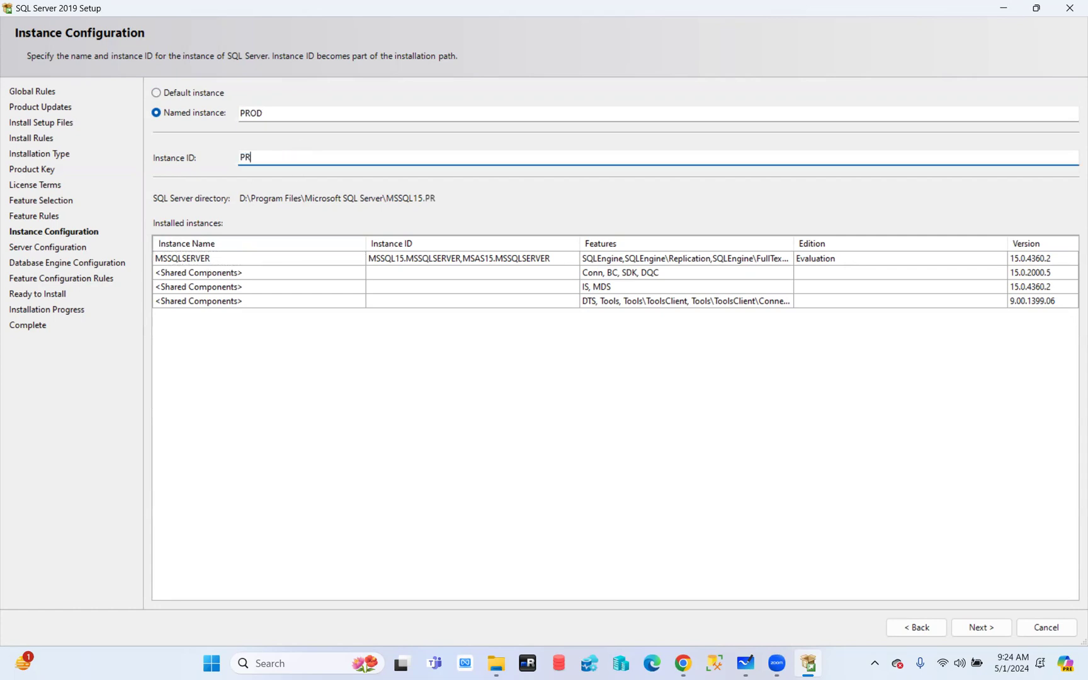
pyautogui.write('OD')
pyautogui.press('Tab')
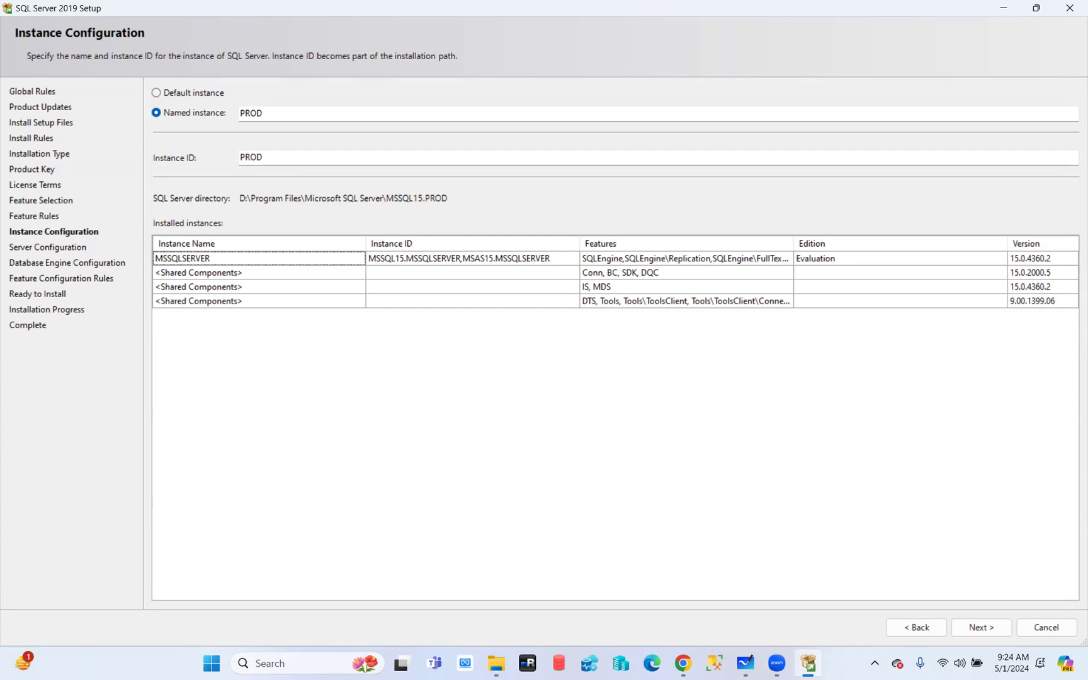
# Choose Named instance and enter PROD as the instance name
pyautogui.click(196, 92)
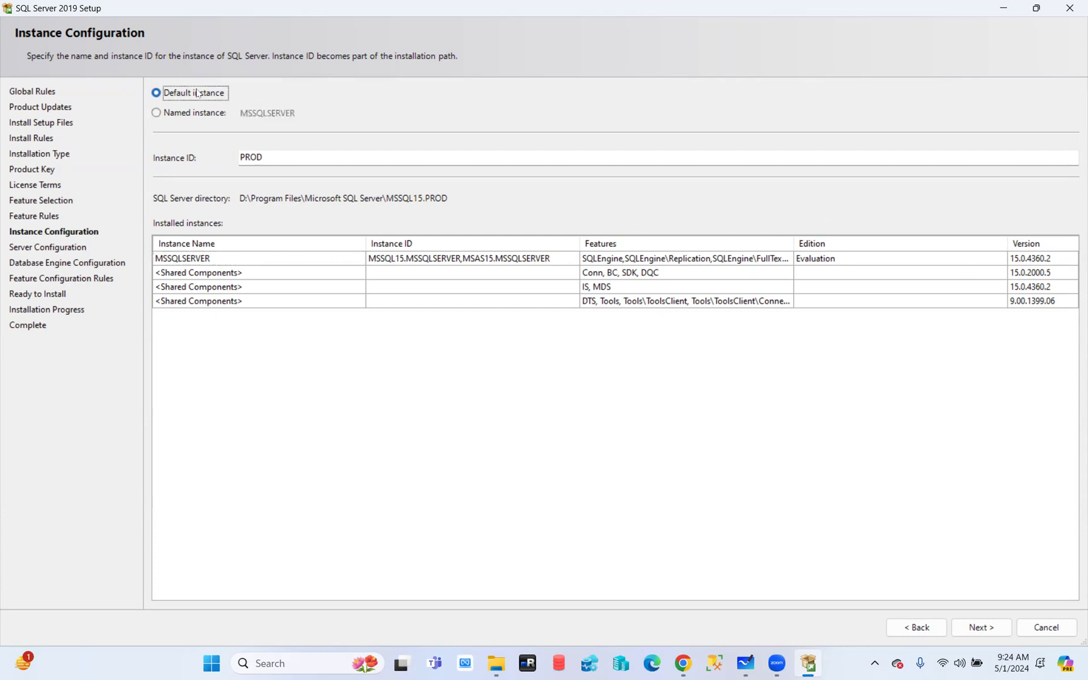
pyautogui.click(183, 113)
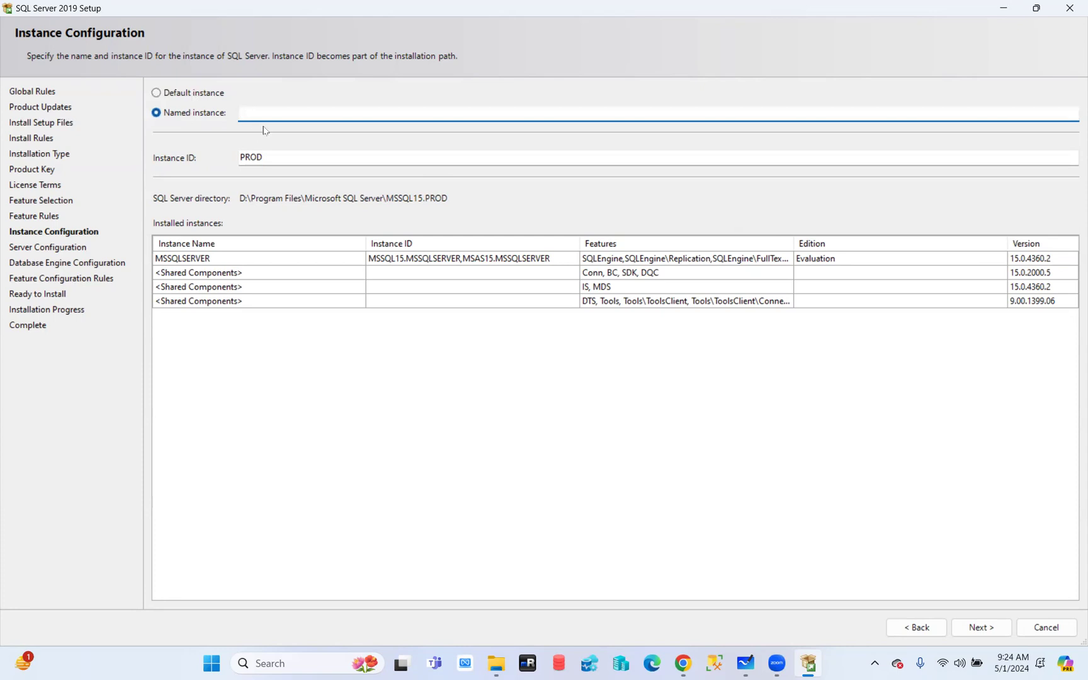
pyautogui.write('PROD')
pyautogui.moveTo(284, 117); pyautogui.dragTo(208, 117)
# Go back two pages to Feature Selection and tick Analysis Services
pyautogui.click(914, 629)
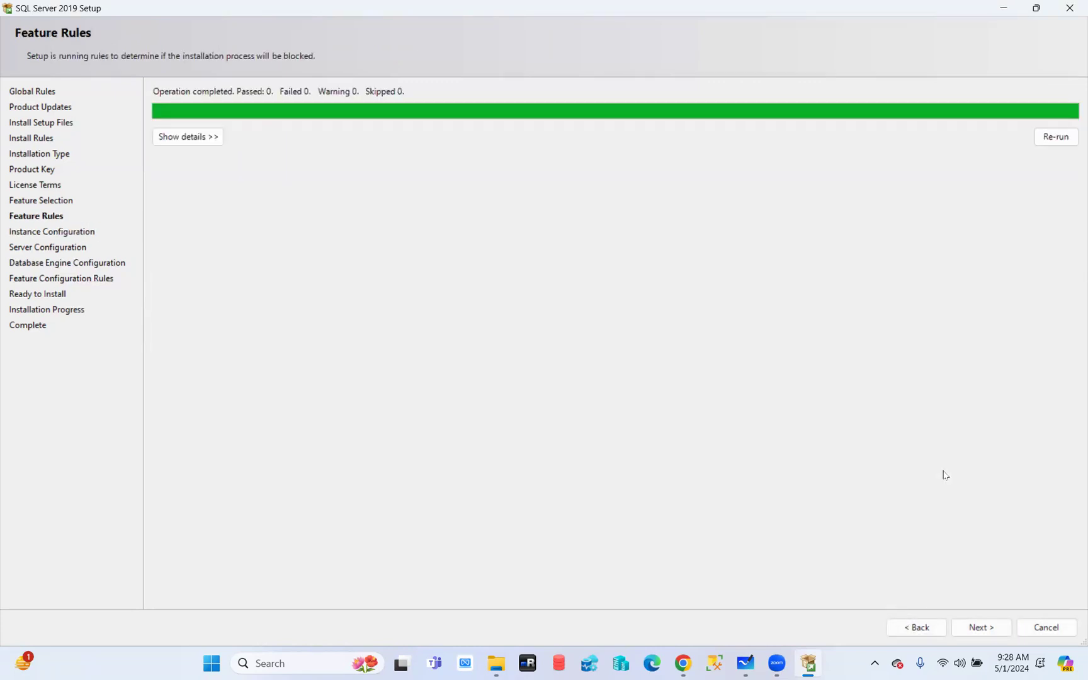
pyautogui.click(921, 628)
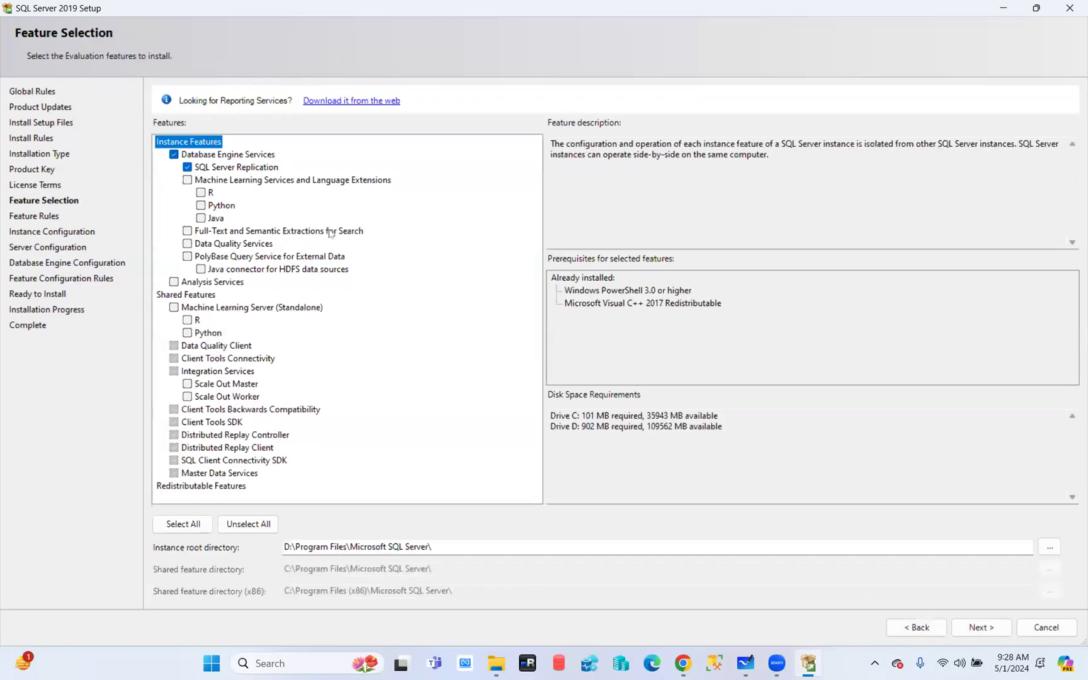
pyautogui.click(193, 283)
pyautogui.click(173, 282)
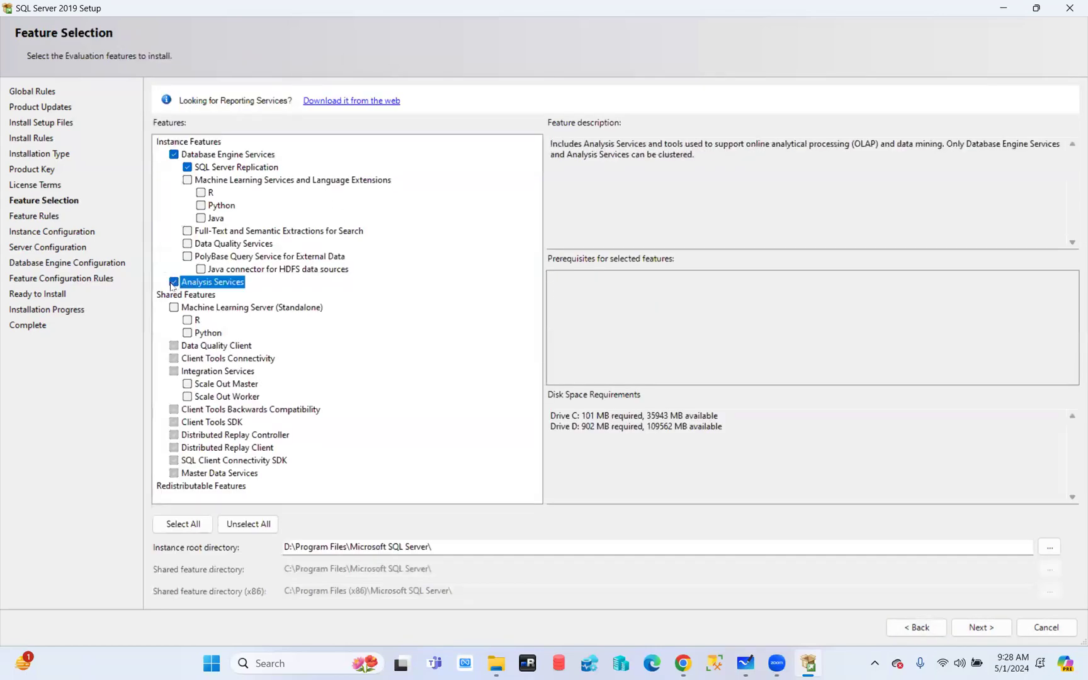
# Advance to Instance Configuration and select the existing MSSQLSERVER instance row
pyautogui.click(975, 631)
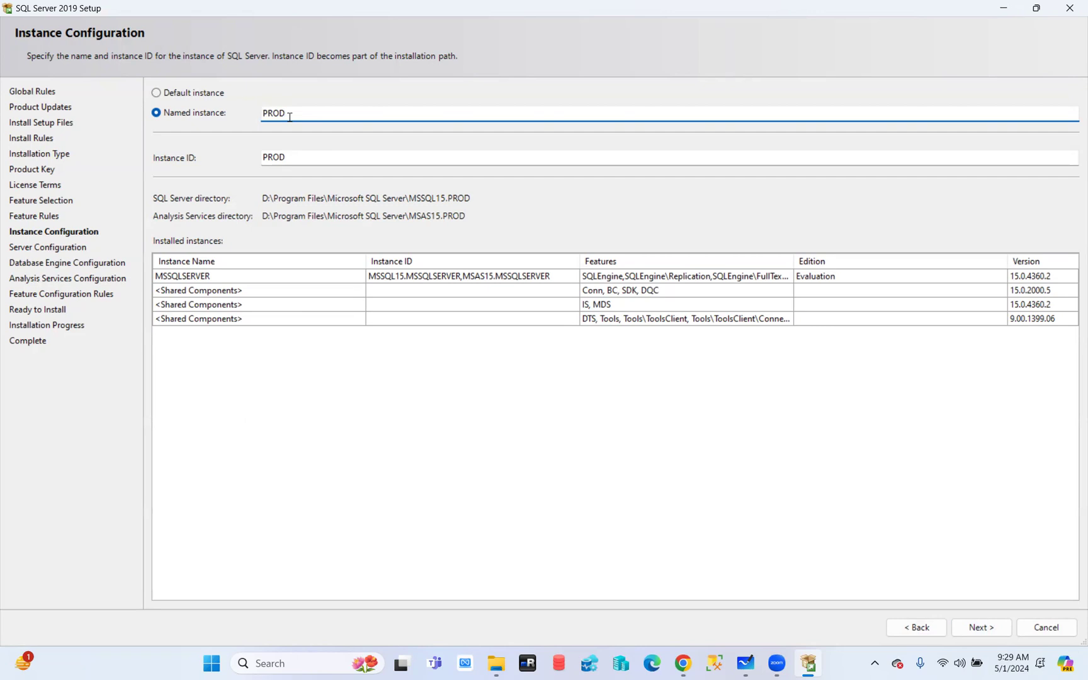
pyautogui.click(174, 280)
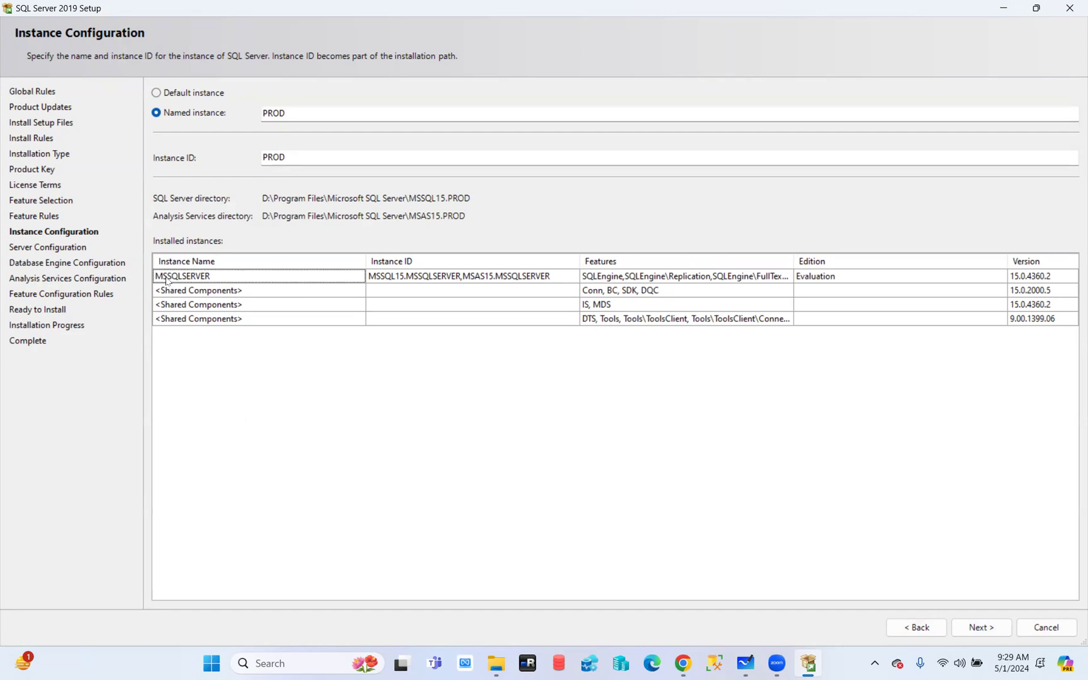
# Widen the Features column of installed instances, then continue to Server Configuration
pyautogui.moveTo(794, 257); pyautogui.dragTo(960, 259)
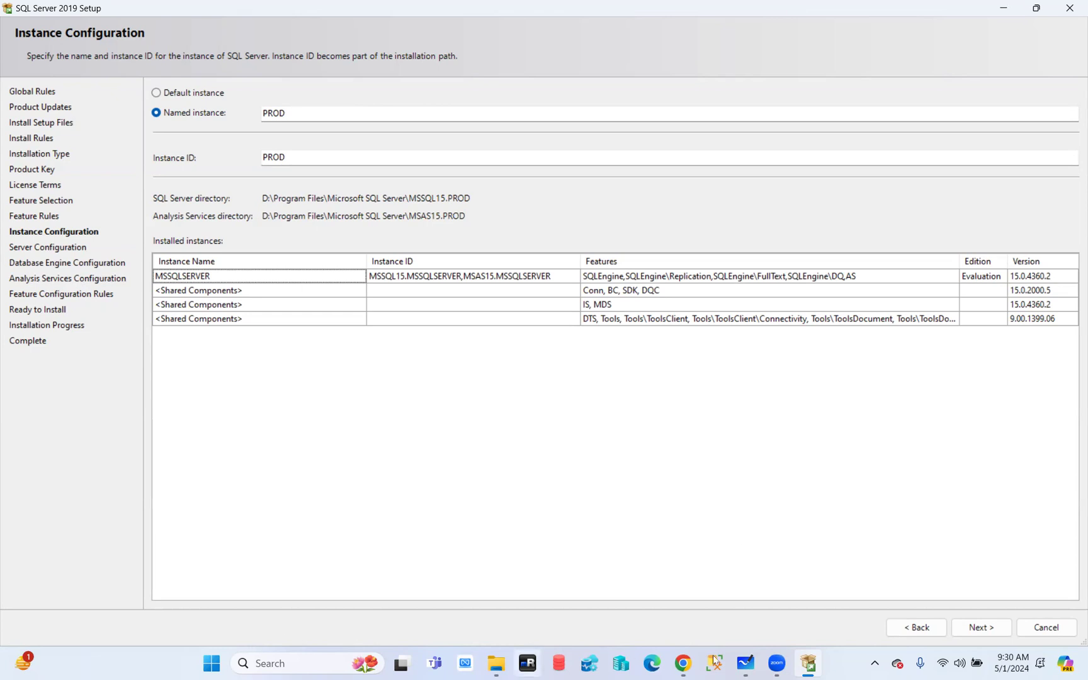
pyautogui.click(981, 627)
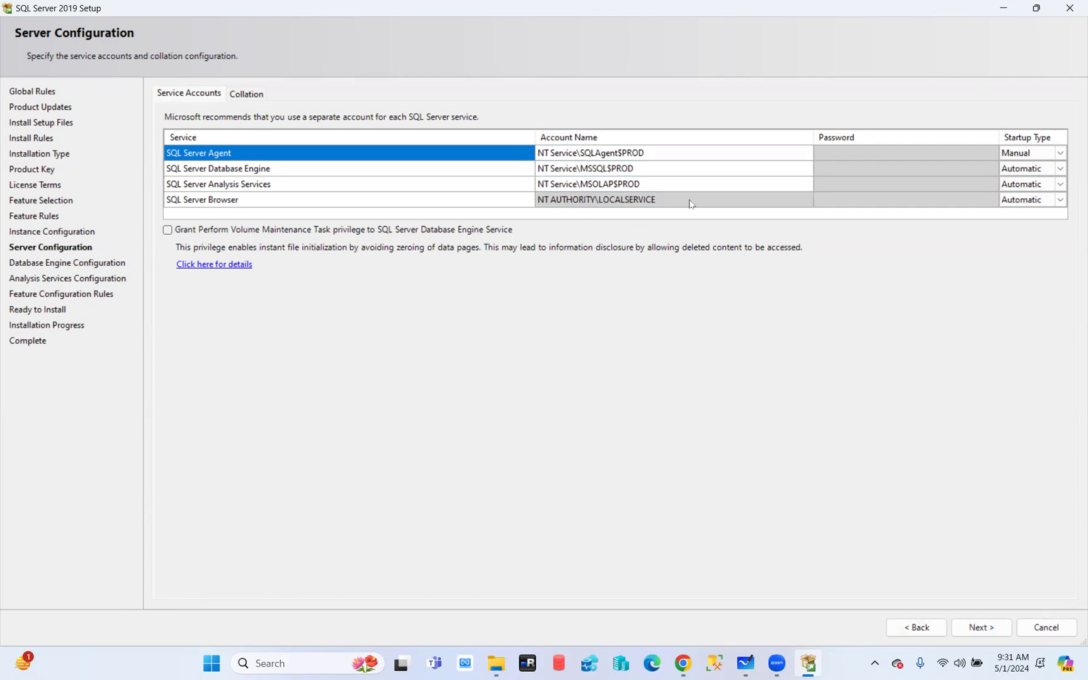
# Launch Notepad from the Run prompt and move it aside from the service accounts
pyautogui.press('super+r')
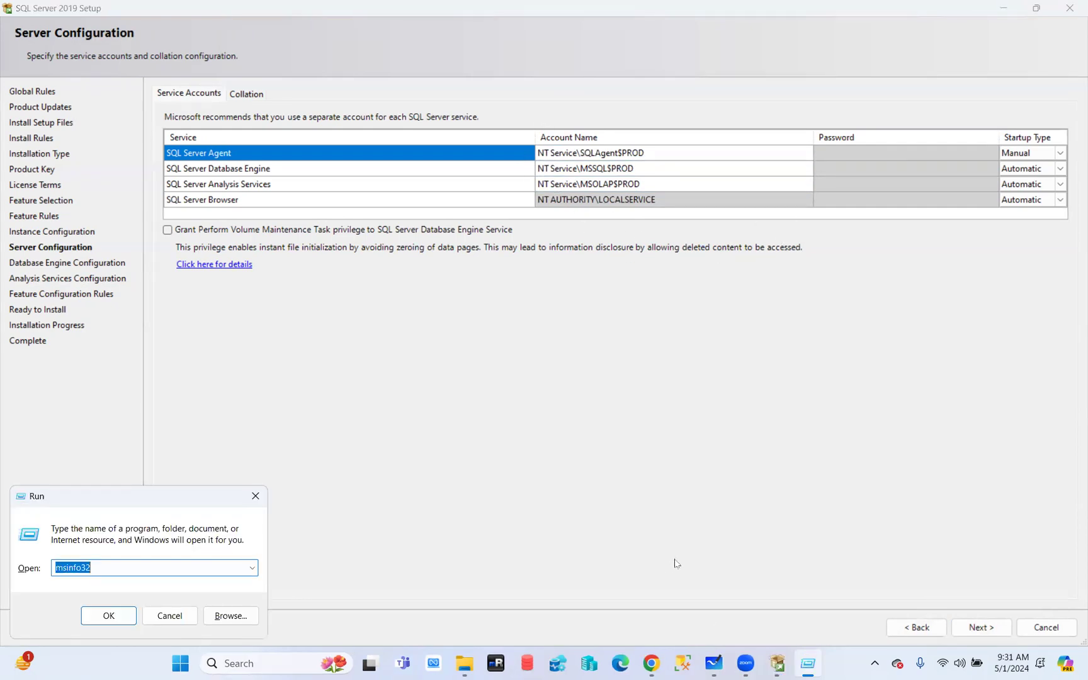
pyautogui.write('msinfo32')
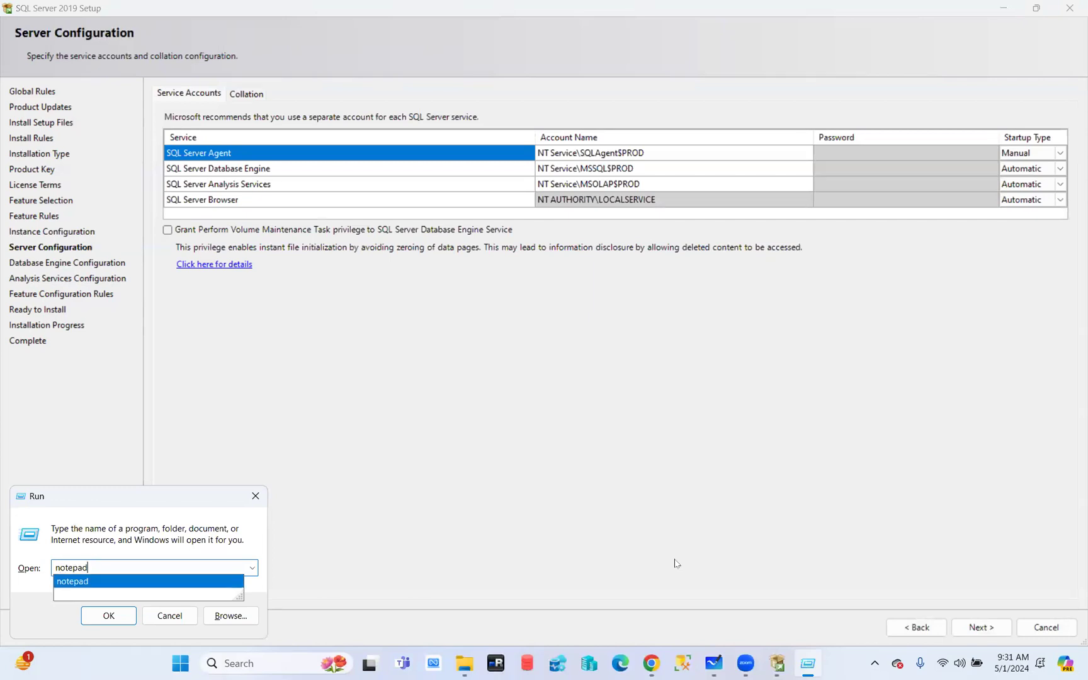
pyautogui.press('Return')
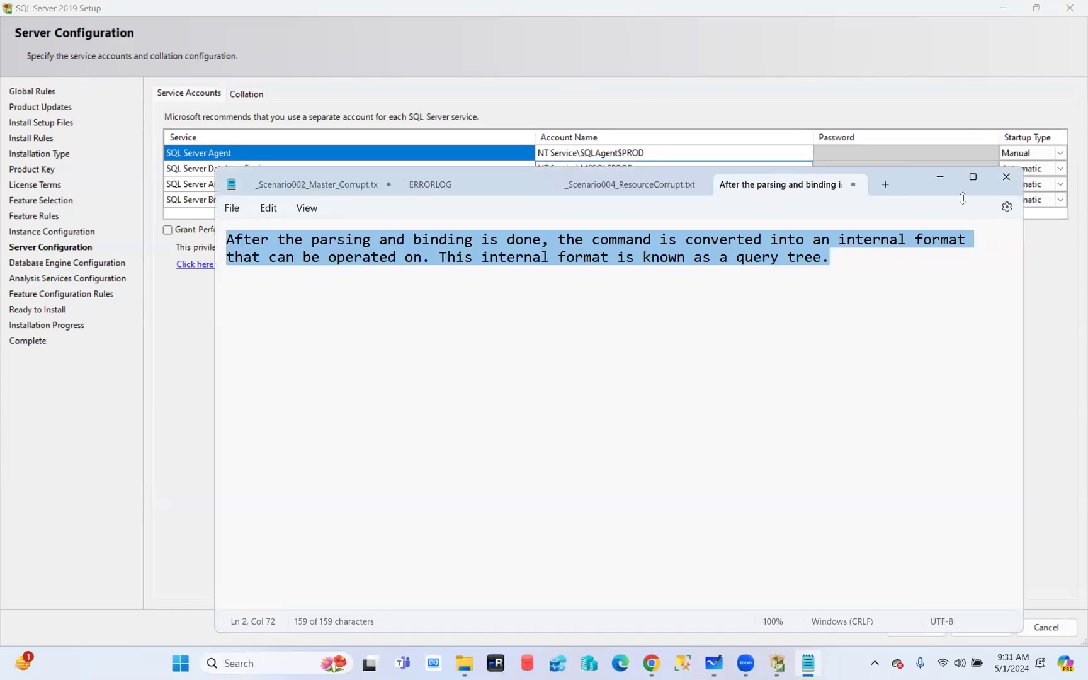
pyautogui.moveTo(910, 189); pyautogui.dragTo(807, 348)
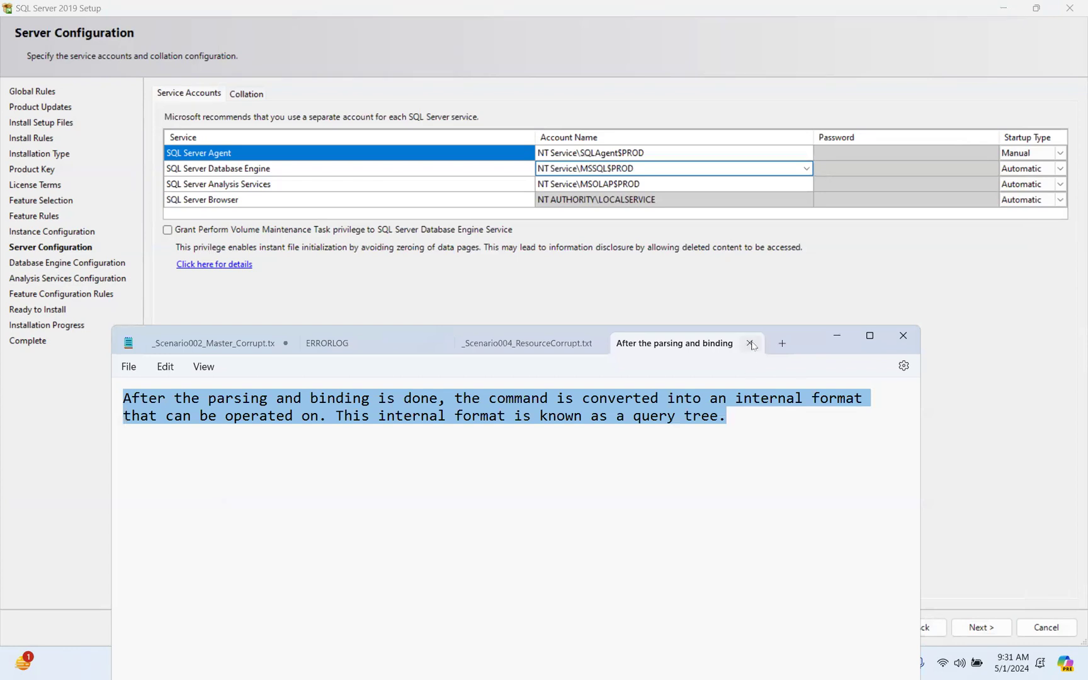
# Close the query-tree note, Scenario004, ERRORLOG and Scenario002 tabs without saving
pyautogui.click(749, 343)
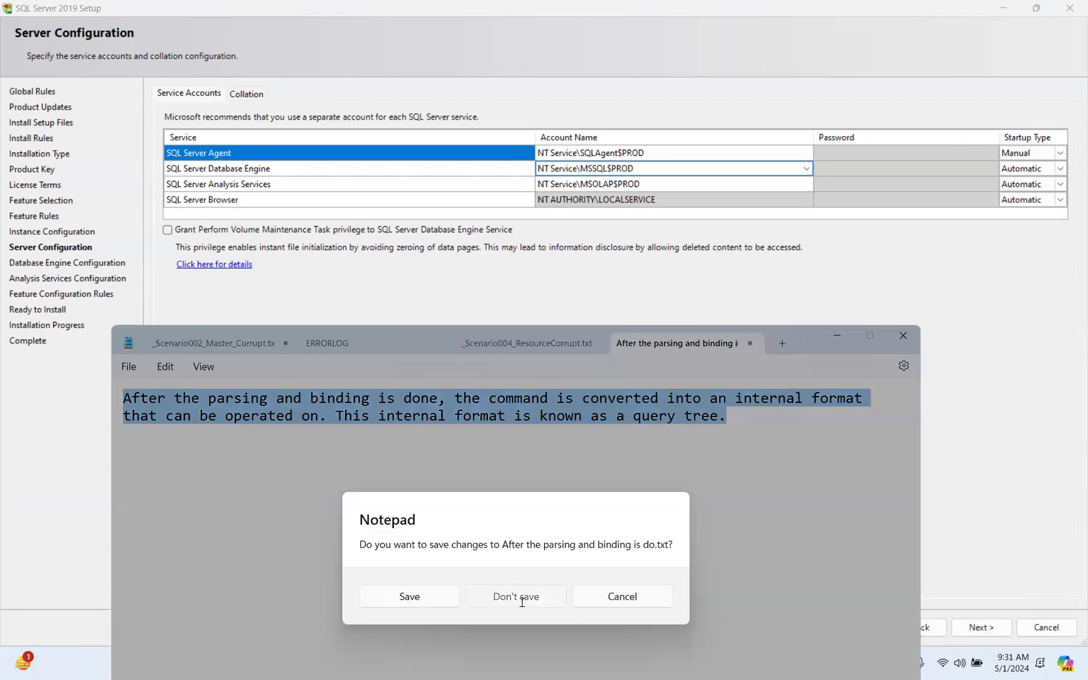
pyautogui.click(517, 597)
pyautogui.click(644, 343)
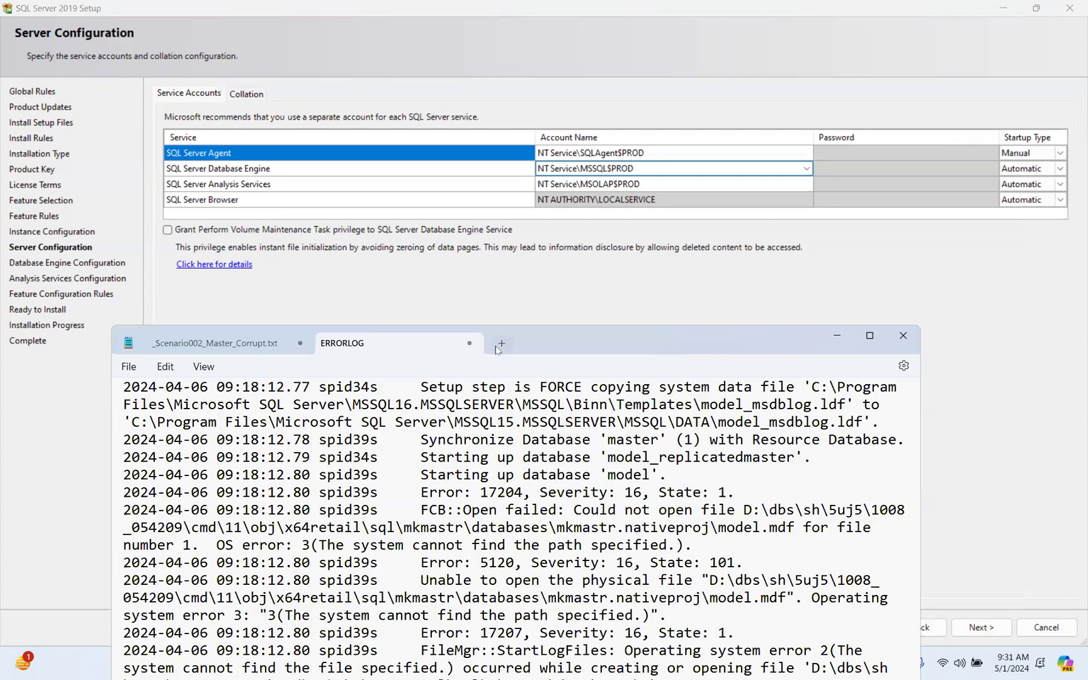
pyautogui.click(469, 343)
pyautogui.click(536, 606)
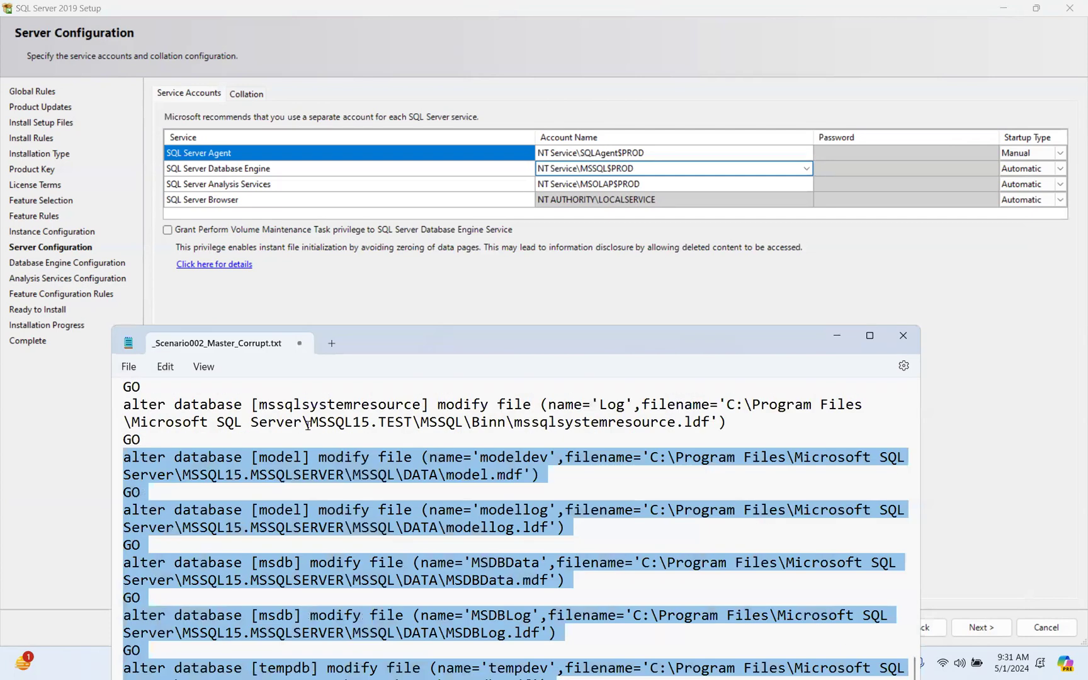
pyautogui.click(300, 344)
pyautogui.click(514, 603)
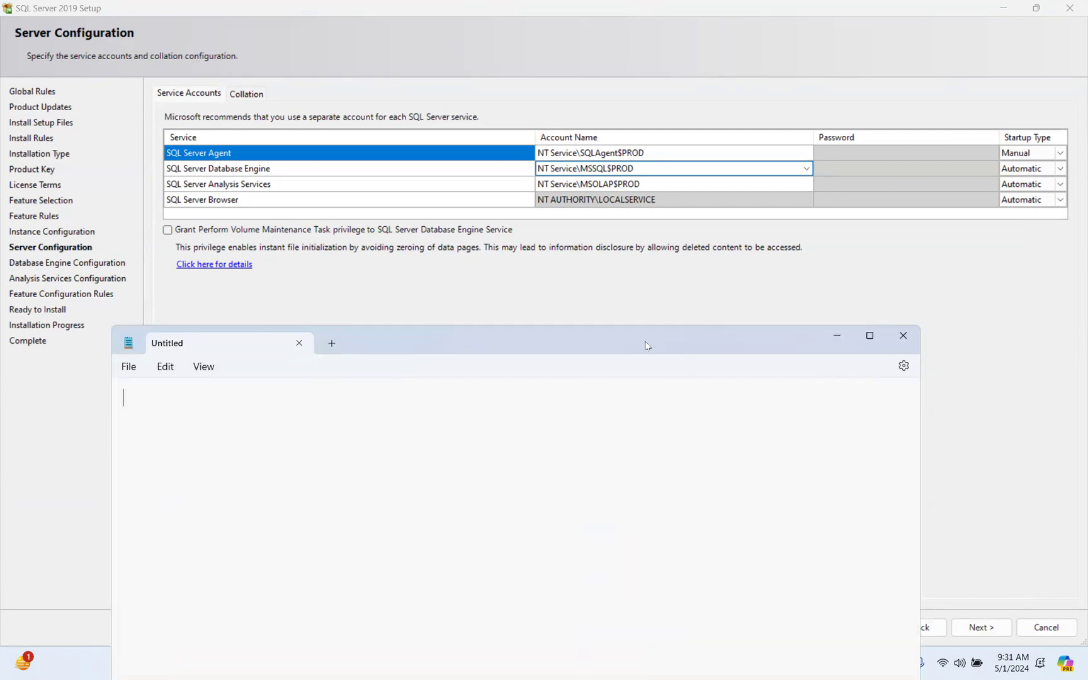
# Write 'Local NT accounts', 'Services account Domain accounts' and 'Virtual Account' as separate Notepad lines
pyautogui.moveTo(652, 340); pyautogui.dragTo(760, 228)
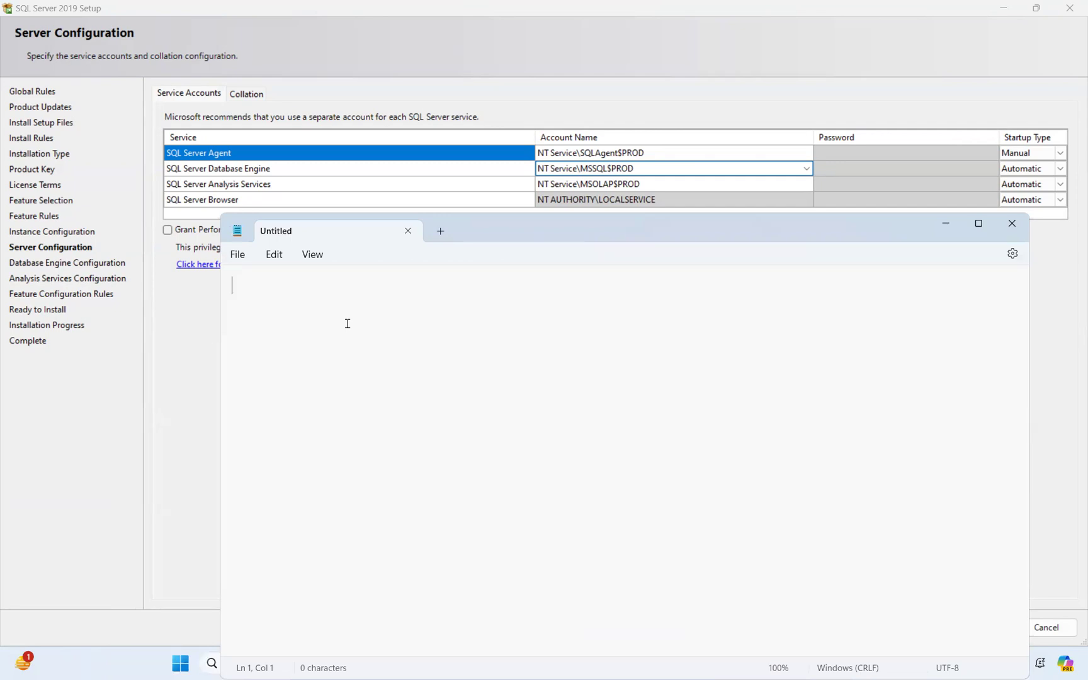
pyautogui.write('Local NT accou')
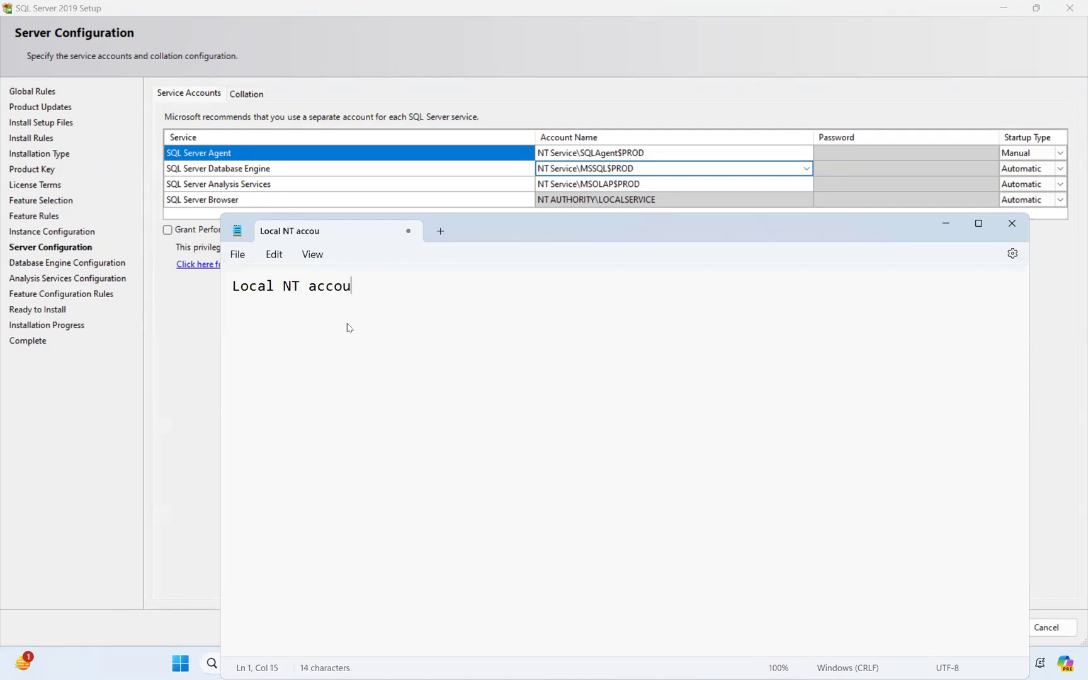
pyautogui.write('nts')
pyautogui.press('Return')
pyautogui.press('Return')
pyautogui.press('Return')
pyautogui.write('Ser')
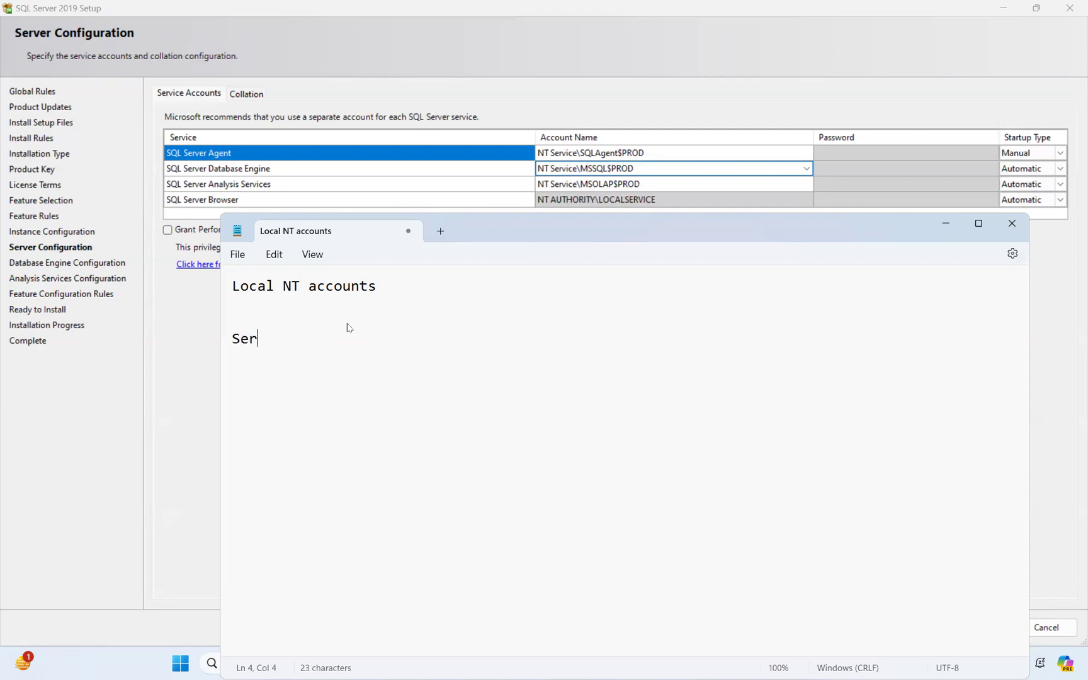
pyautogui.write('vices account Domai')
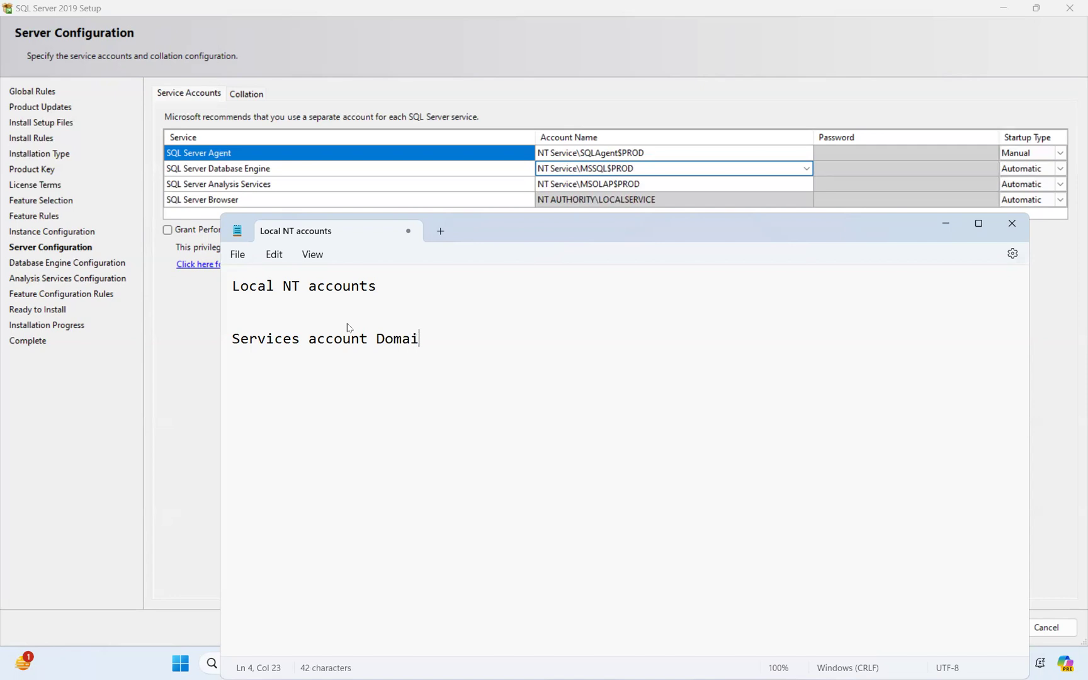
pyautogui.write('n accounts')
pyautogui.press('Return')
pyautogui.press('Return')
pyautogui.press('Return')
pyautogui.write('Virtuaal')
pyautogui.press('BackSpace')
pyautogui.press('BackSpace')
pyautogui.press('BackSpace')
pyautogui.press('BackSpace')
pyautogui.press('BackSpace')
pyautogui.press('BackSpace')
pyautogui.press('BackSpace')
pyautogui.press('BackSpace')
pyautogui.write('Virtual Account')
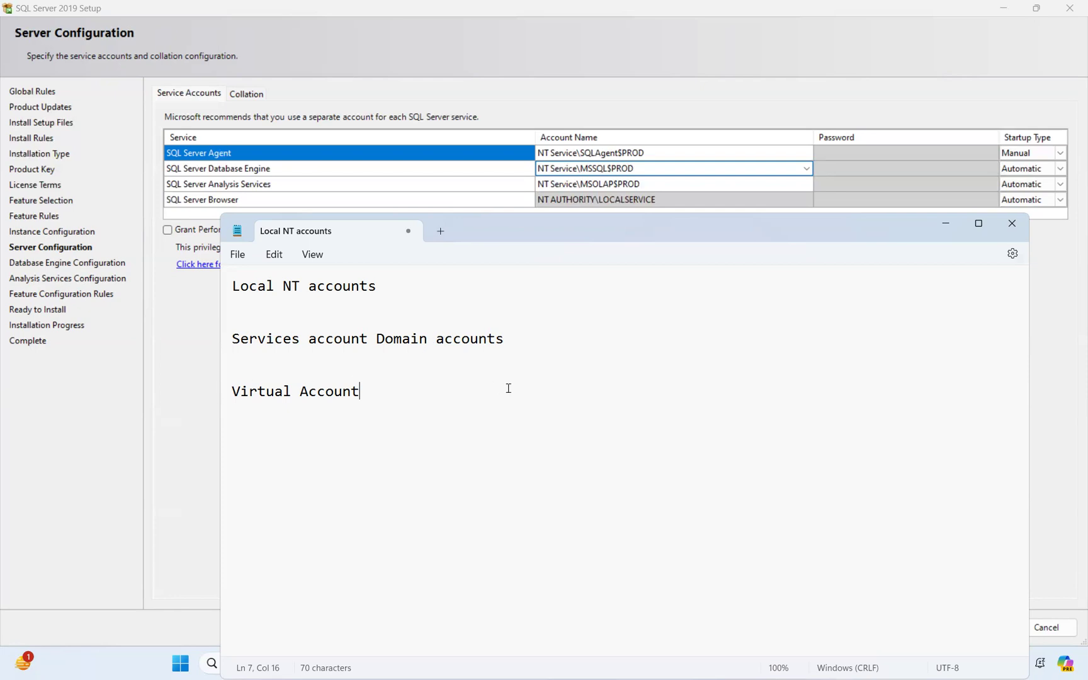
# List Local service, Local System and network Service under the Local NT accounts heading
pyautogui.click(435, 281)
pyautogui.press('Return')
pyautogui.press('Return')
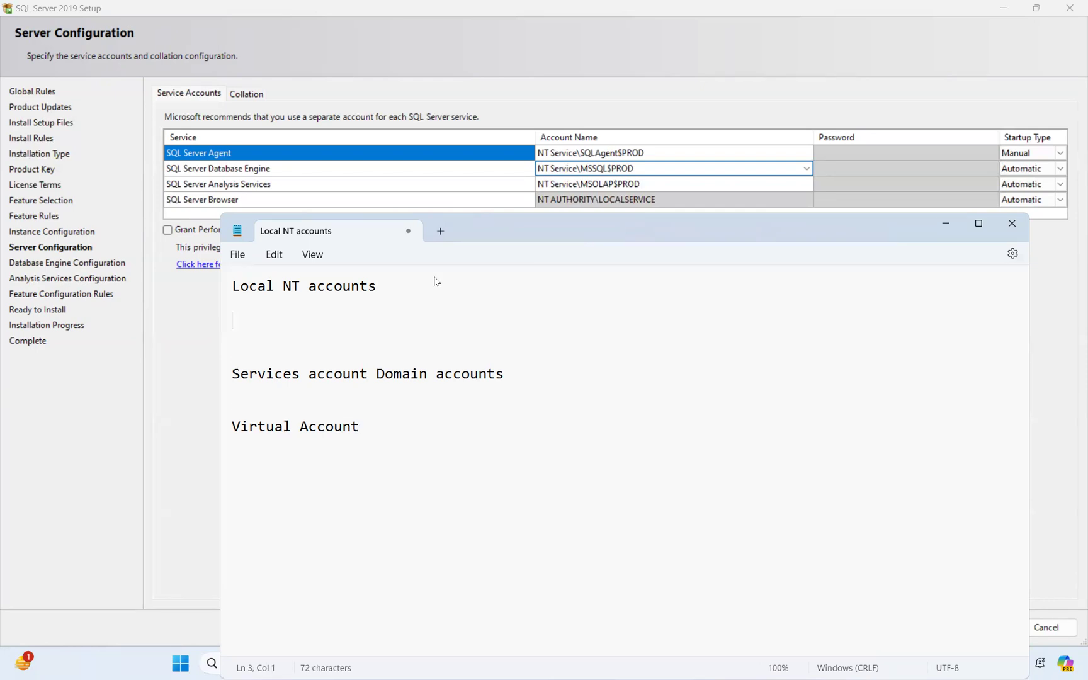
pyautogui.write('Local service')
pyautogui.press('BackSpace')
pyautogui.press('BackSpace')
pyautogui.press('BackSpace')
pyautogui.write('ice')
pyautogui.press('Return')
pyautogui.press('Return')
pyautogui.write('Local System')
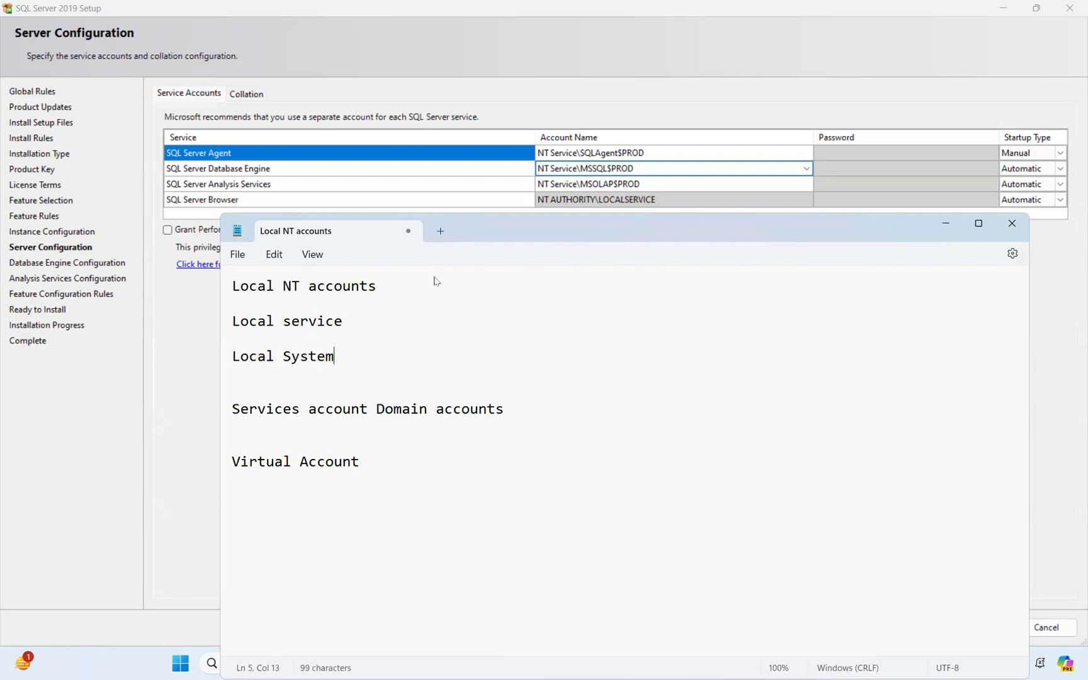
pyautogui.press('Return')
pyautogui.press('Return')
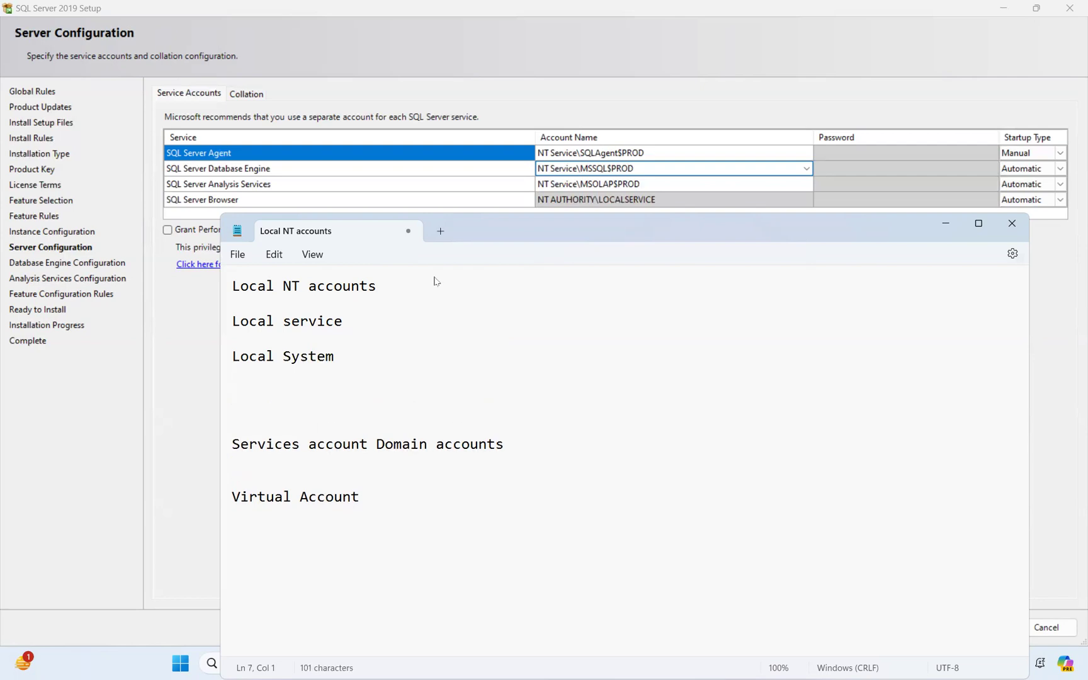
pyautogui.write('network Service')
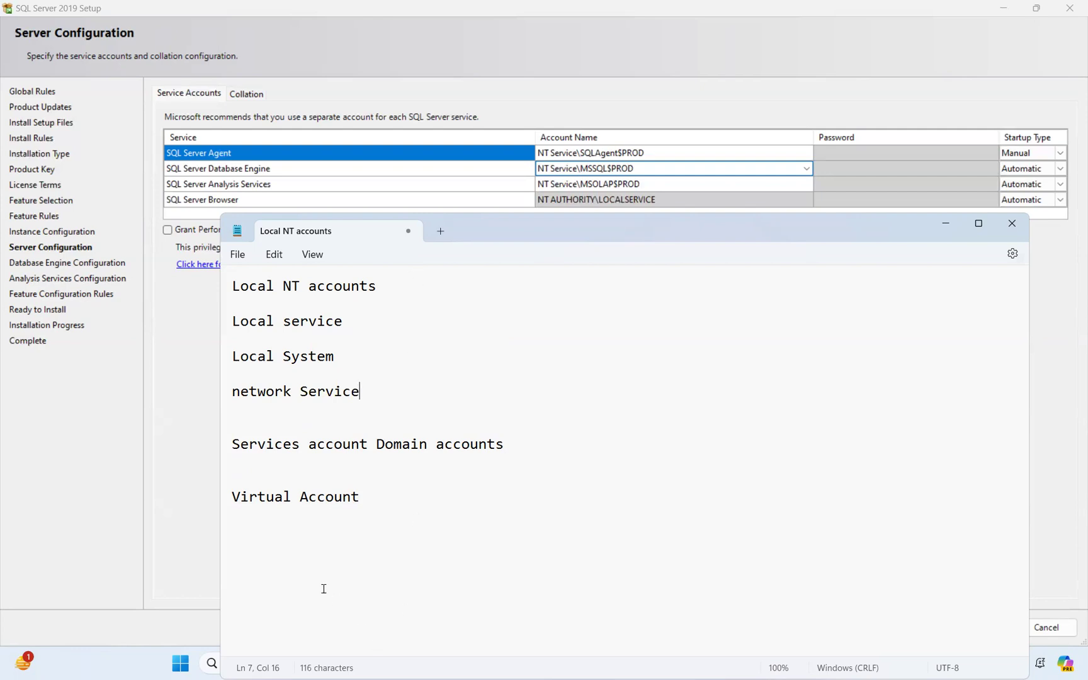
# Launch the Services console (services.msc) from the Run prompt
pyautogui.press('super+r')
pyautogui.write('se')
pyautogui.press('Down')
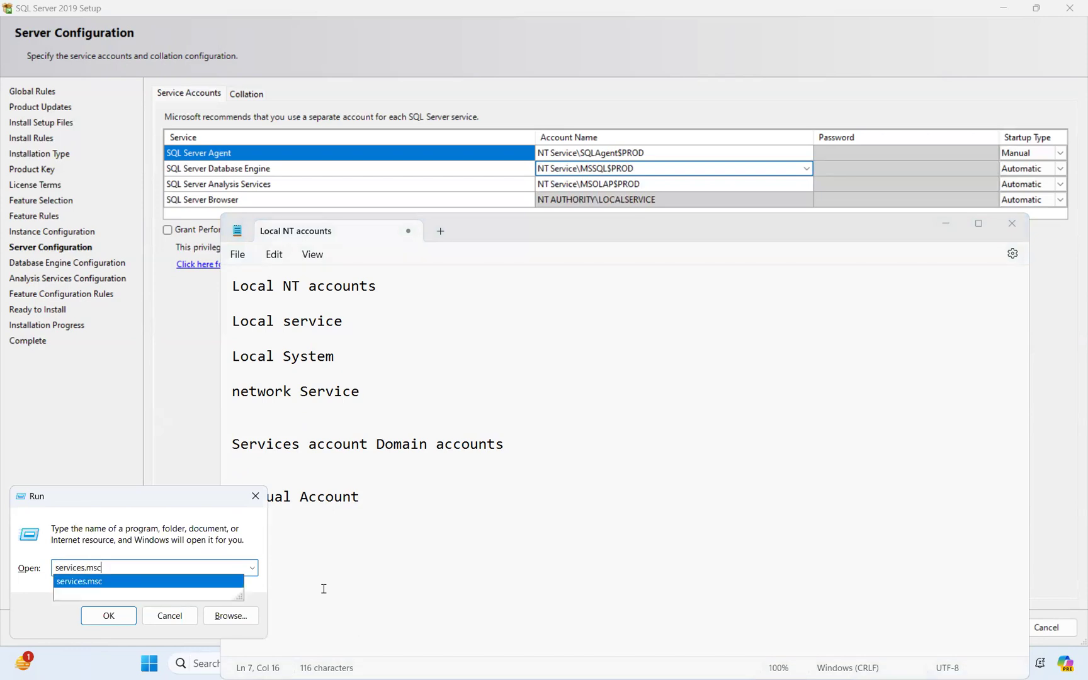
pyautogui.press('Return')
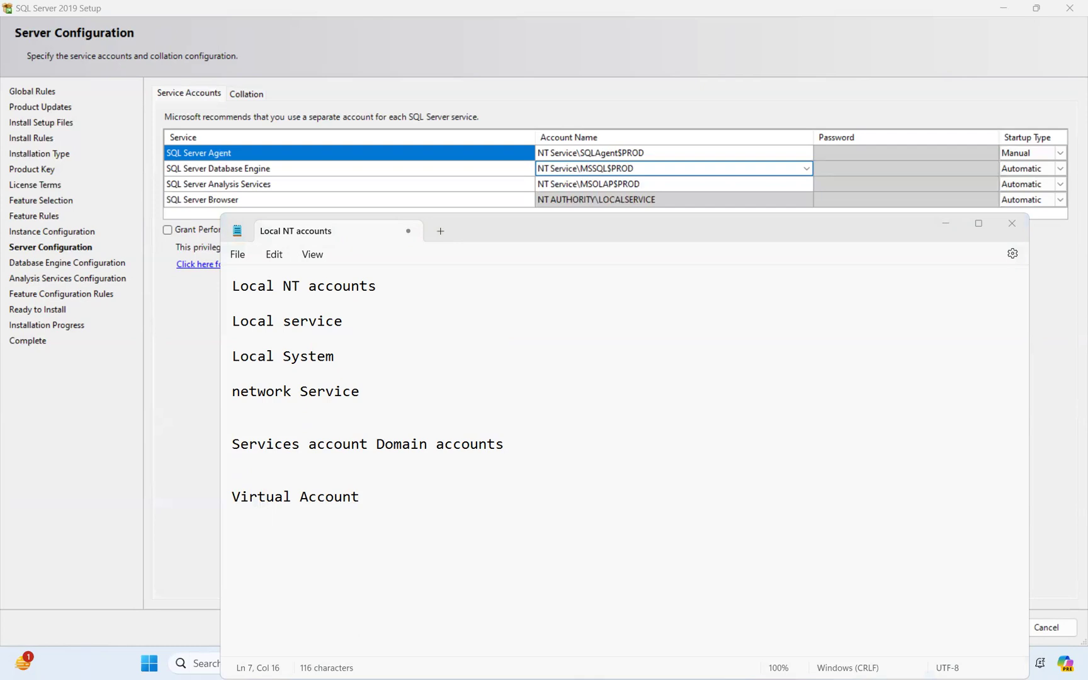
# Maximize Services and scan the Log On As column for Local System, Local Service, Network Service and NT Service accounts
pyautogui.click(758, 214)
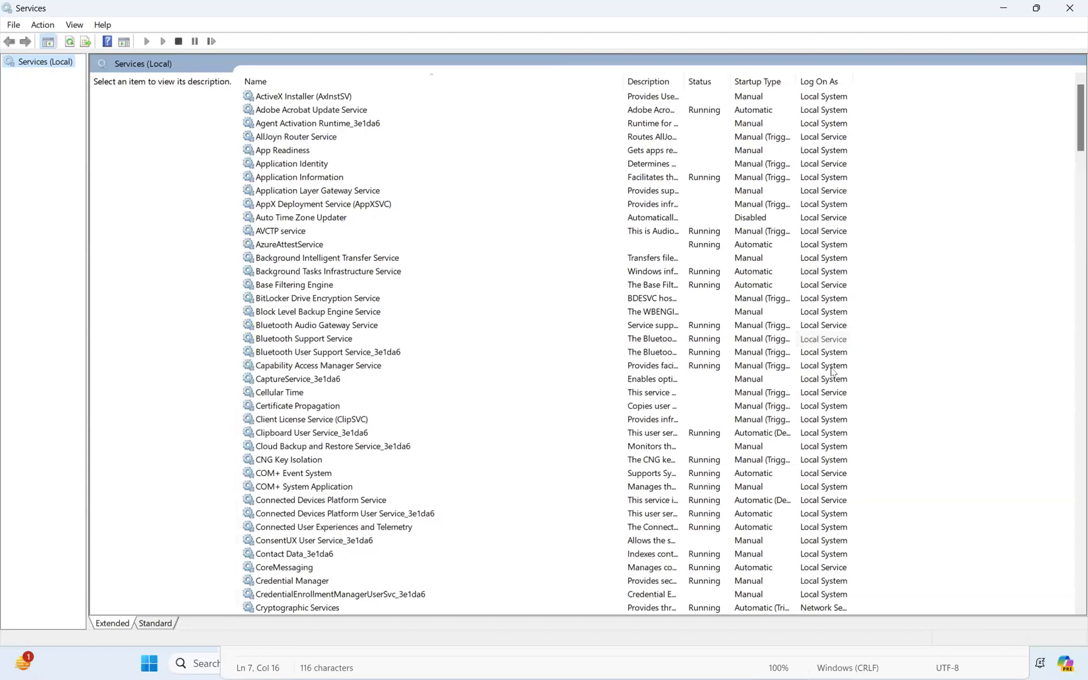
pyautogui.scroll(-6, 831, 371)
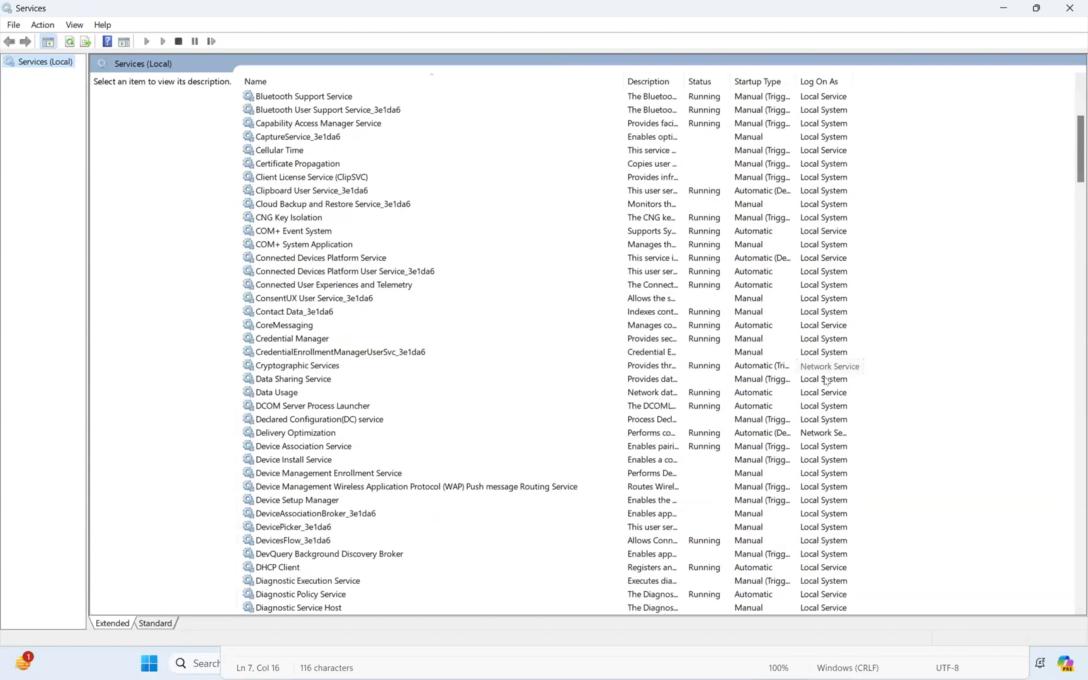
pyautogui.scroll(-5, 825, 380)
pyautogui.scroll(-5, 813, 353)
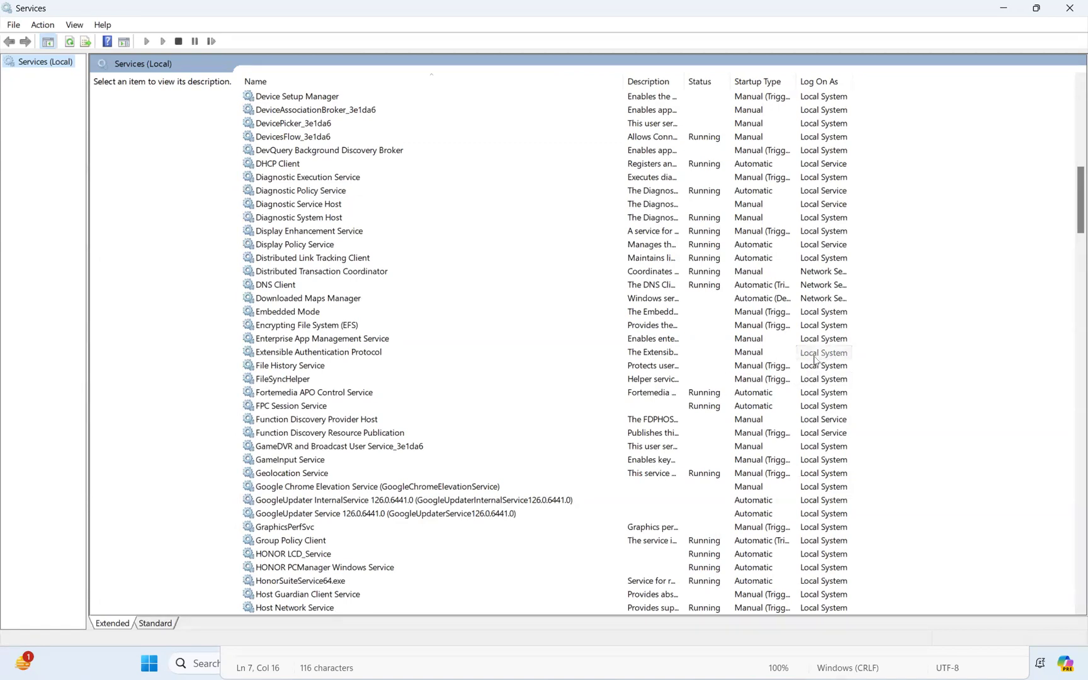
pyautogui.scroll(15, 811, 359)
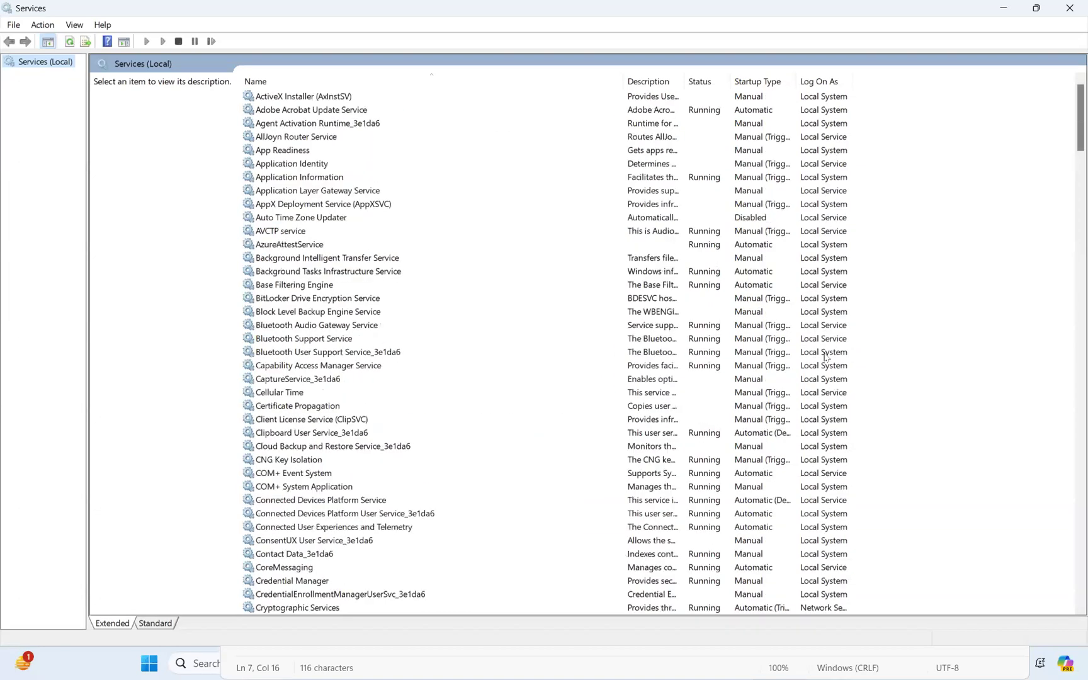
pyautogui.scroll(-20, 826, 357)
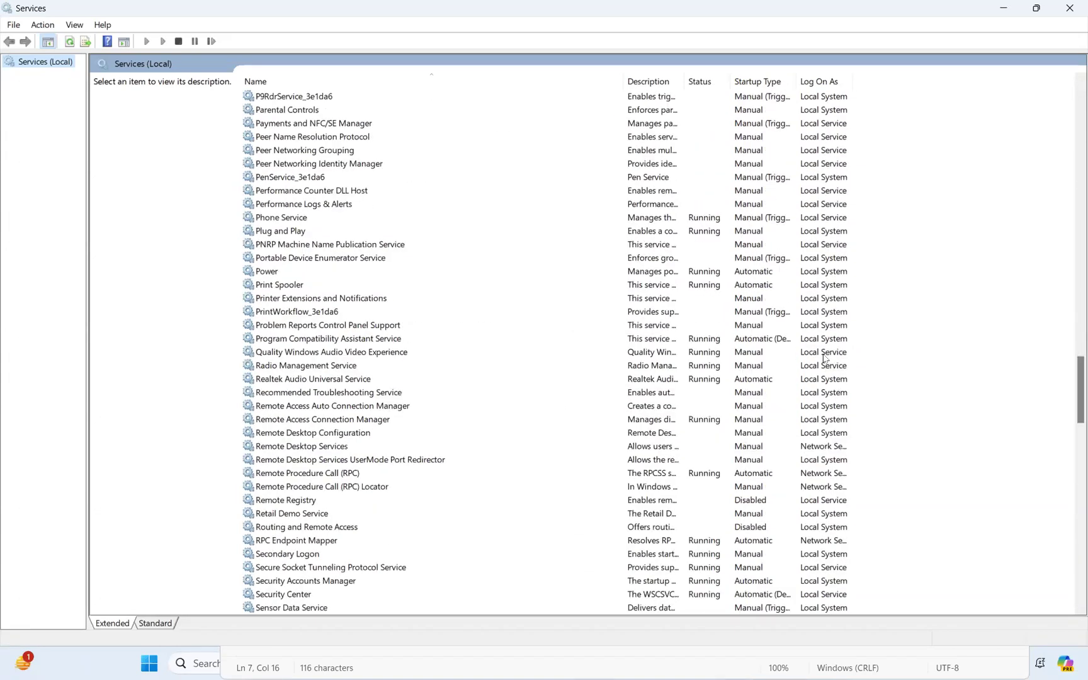
pyautogui.scroll(-20, 826, 357)
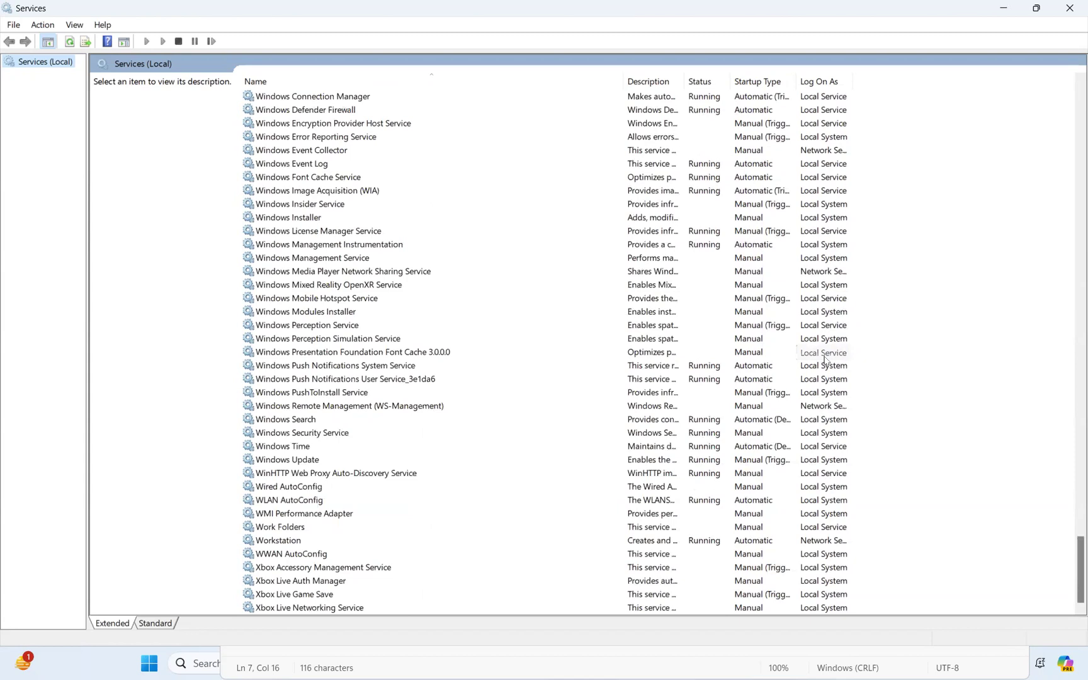
pyautogui.scroll(20, 826, 359)
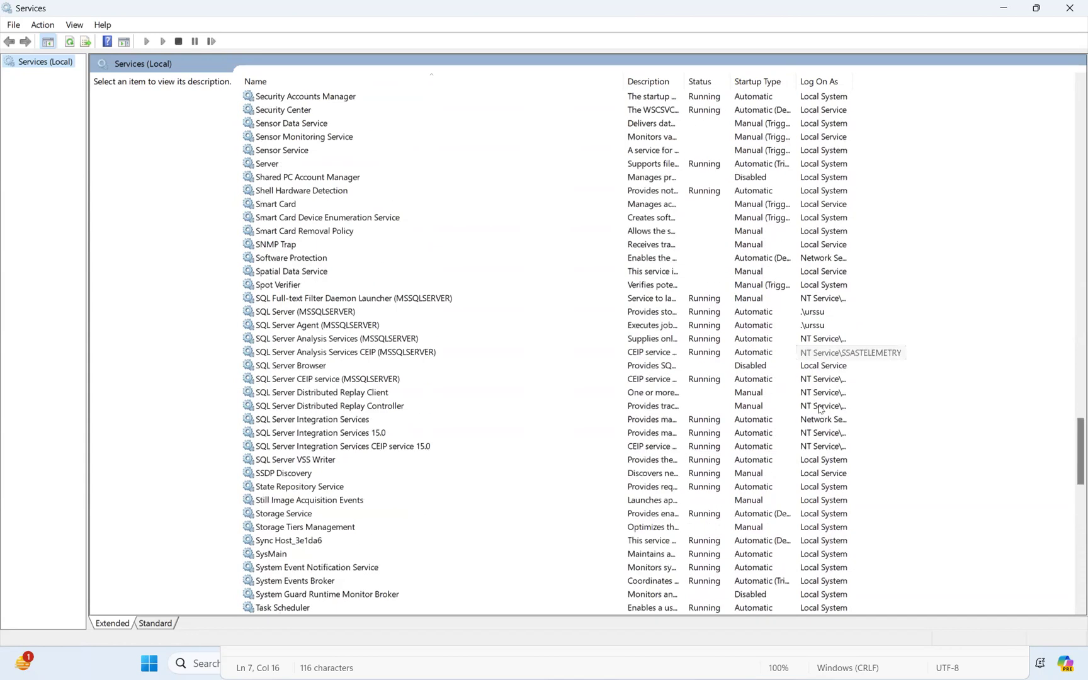
pyautogui.scroll(16, 835, 313)
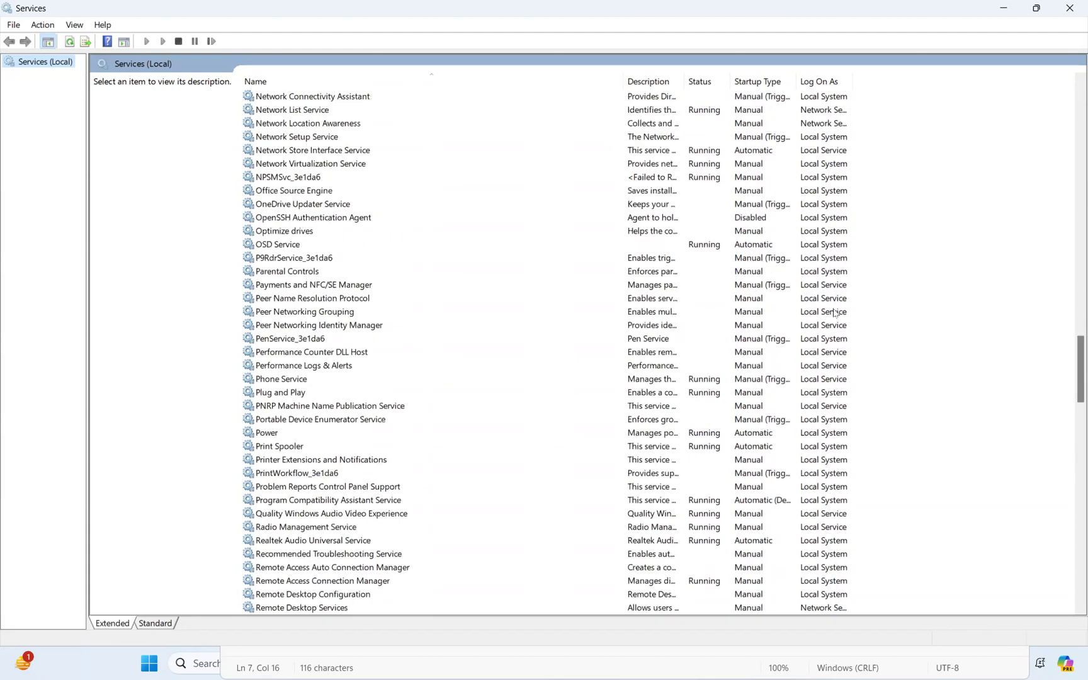
pyautogui.scroll(20, 834, 313)
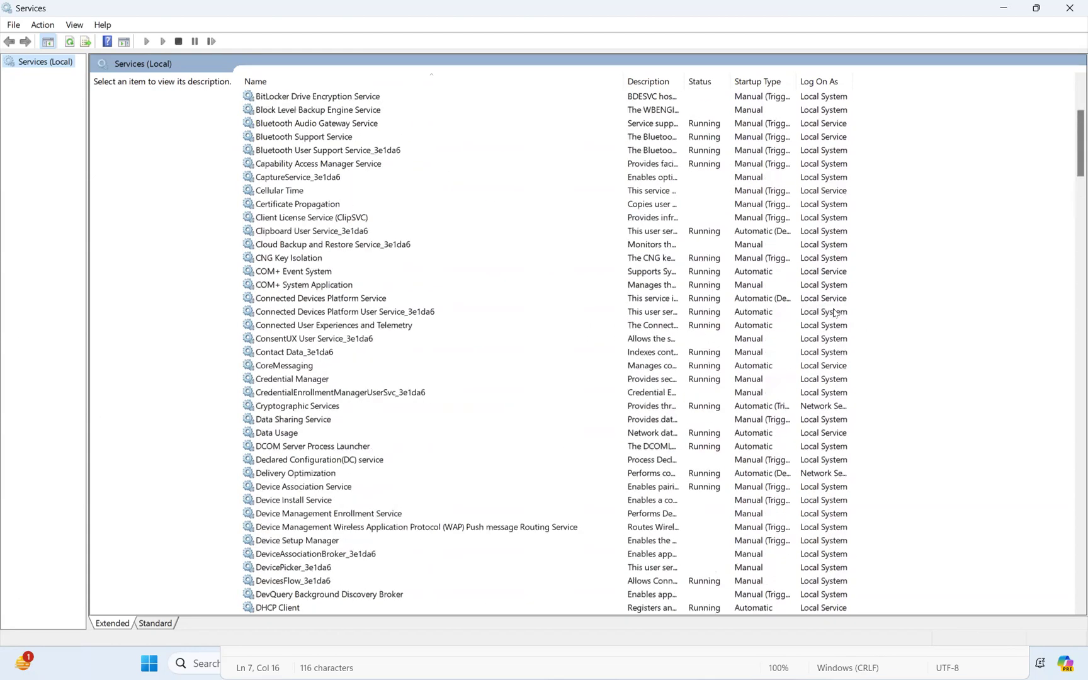
pyautogui.scroll(5, 834, 313)
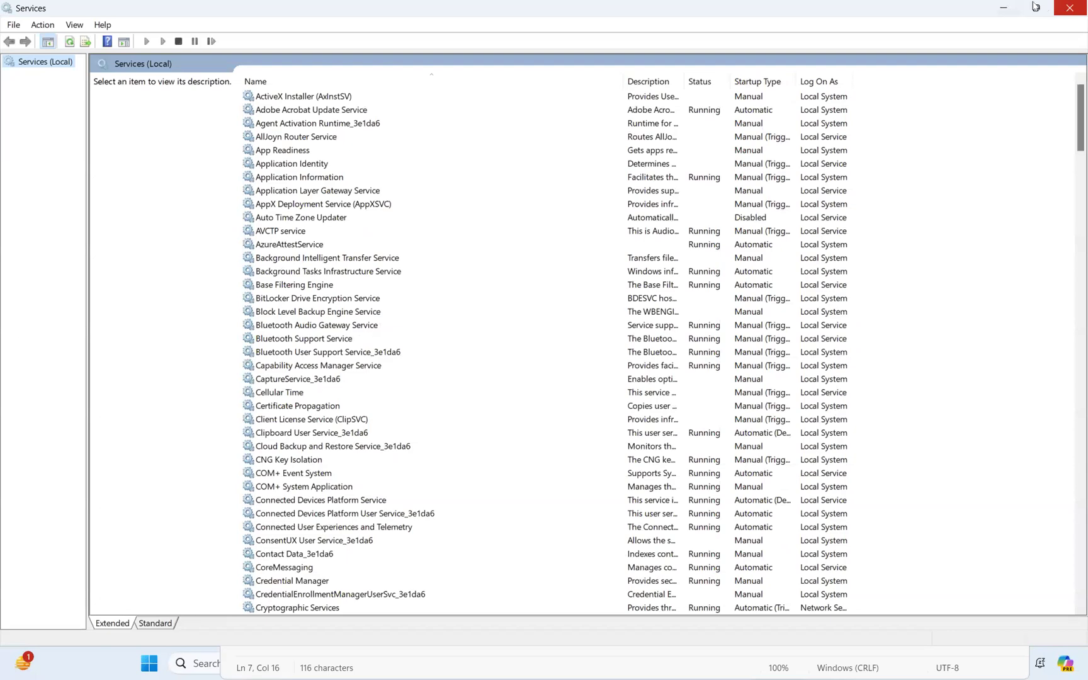
# Back in the notes, add a blank line and prefix Local service with 'NT AUTHORITY \'
pyautogui.click(1003, 10)
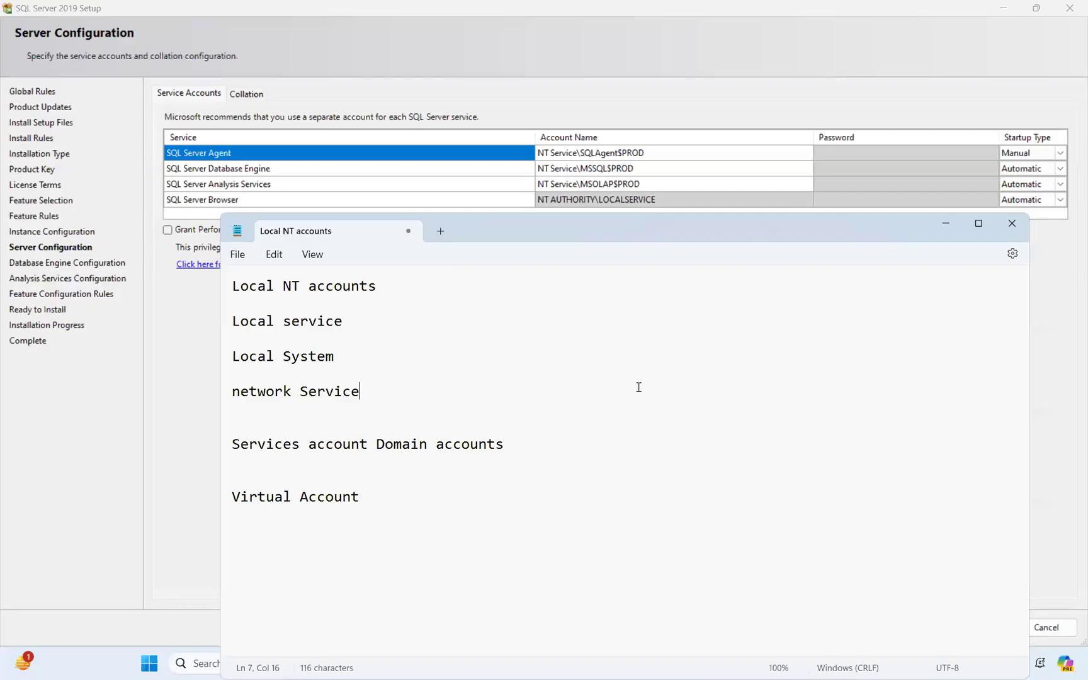
pyautogui.click(536, 444)
pyautogui.press('Return')
pyautogui.press('Return')
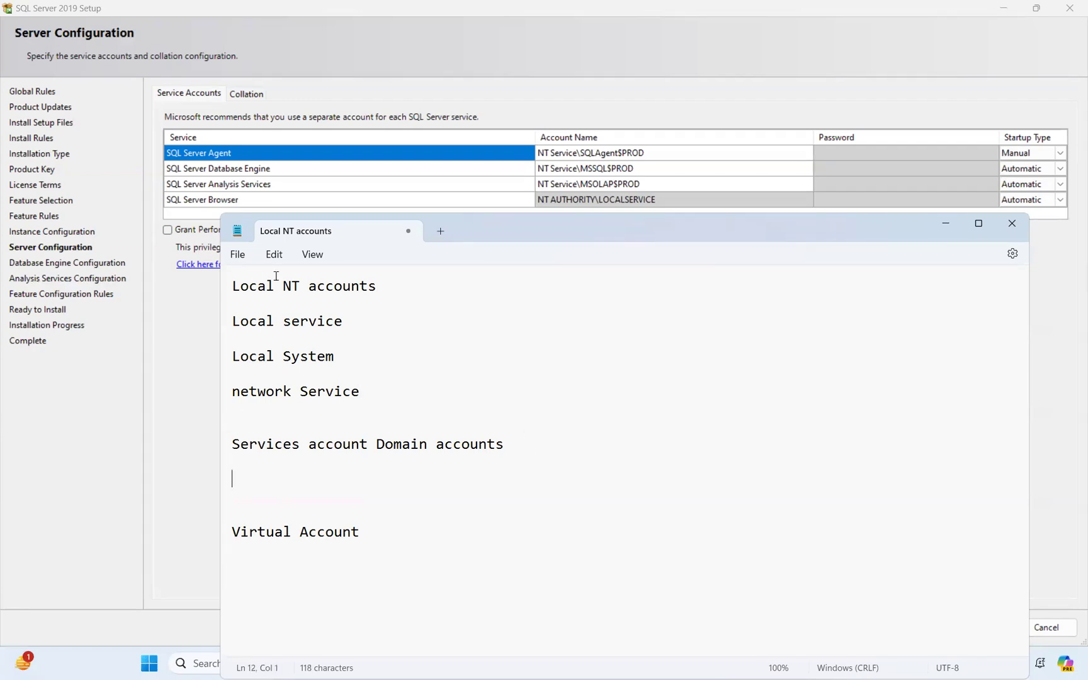
pyautogui.click(232, 321)
pyautogui.write('NT ')
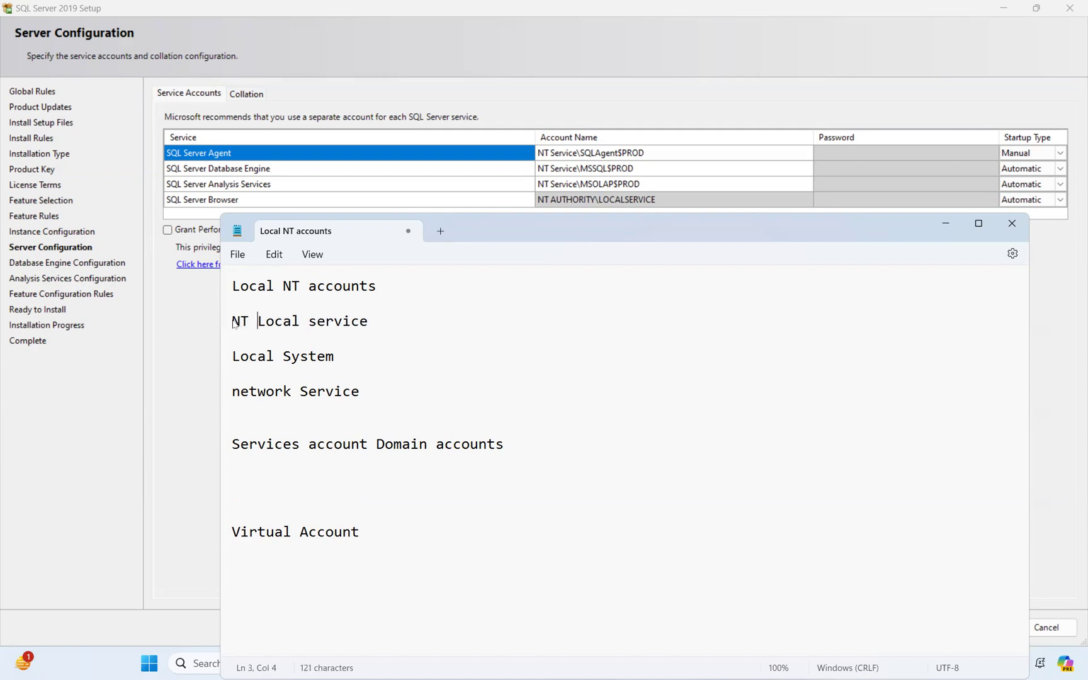
pyautogui.write('AUTH')
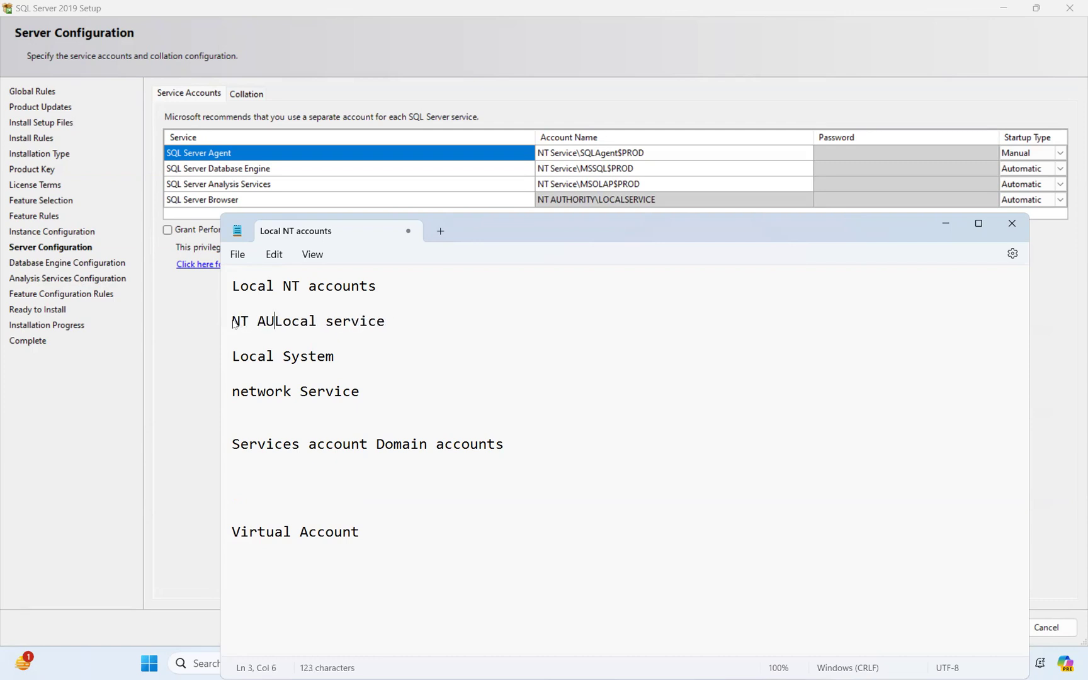
pyautogui.write('ORITY')
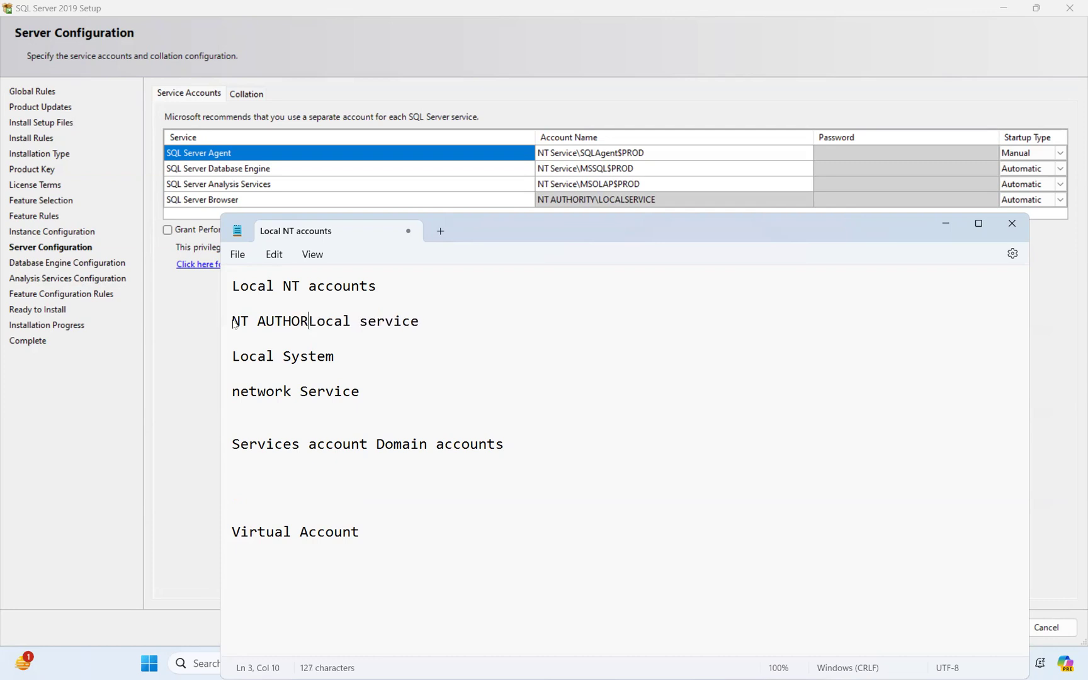
pyautogui.write('\\')
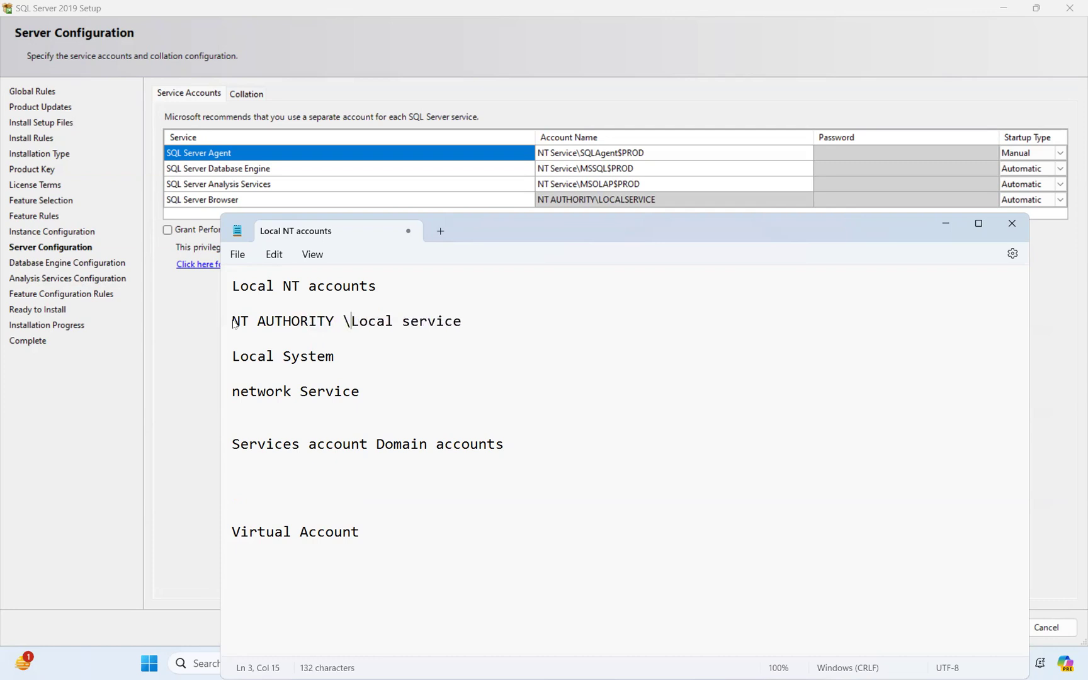
# Copy the 'NT AUTHORITY \' prefix before Local System and network Service, and append 'build in' to the heading
pyautogui.moveTo(353, 323); pyautogui.dragTo(221, 325)
pyautogui.hotkey('ctrl', 'c')
pyautogui.click(233, 358)
pyautogui.hotkey('ctrl', 'v')
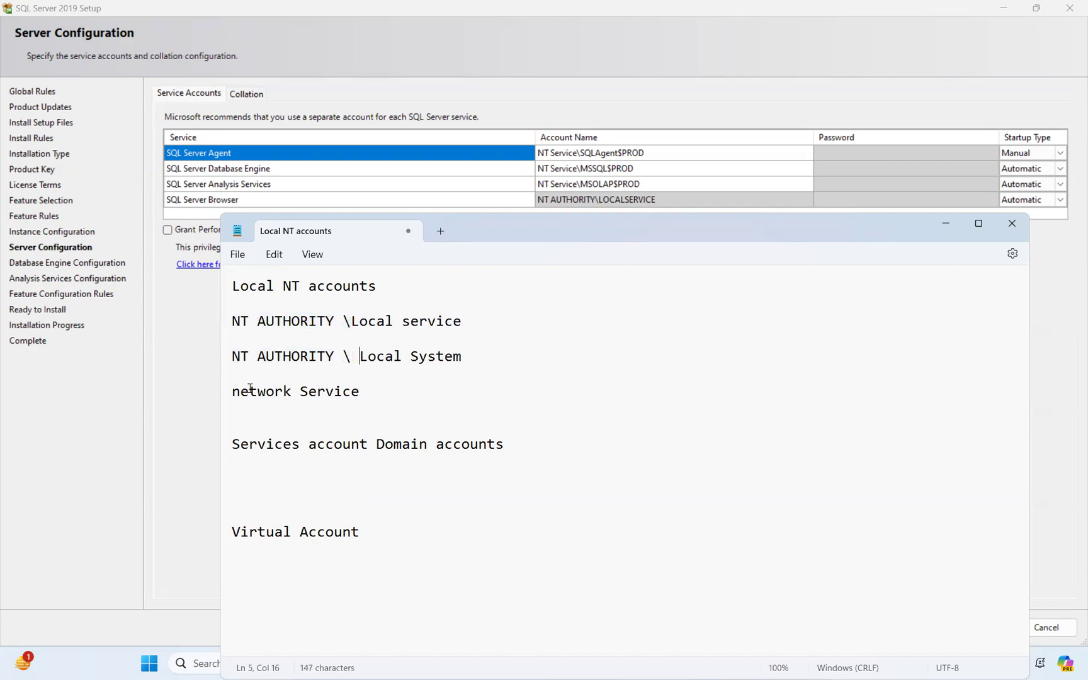
pyautogui.click(233, 392)
pyautogui.hotkey('ctrl', 'v')
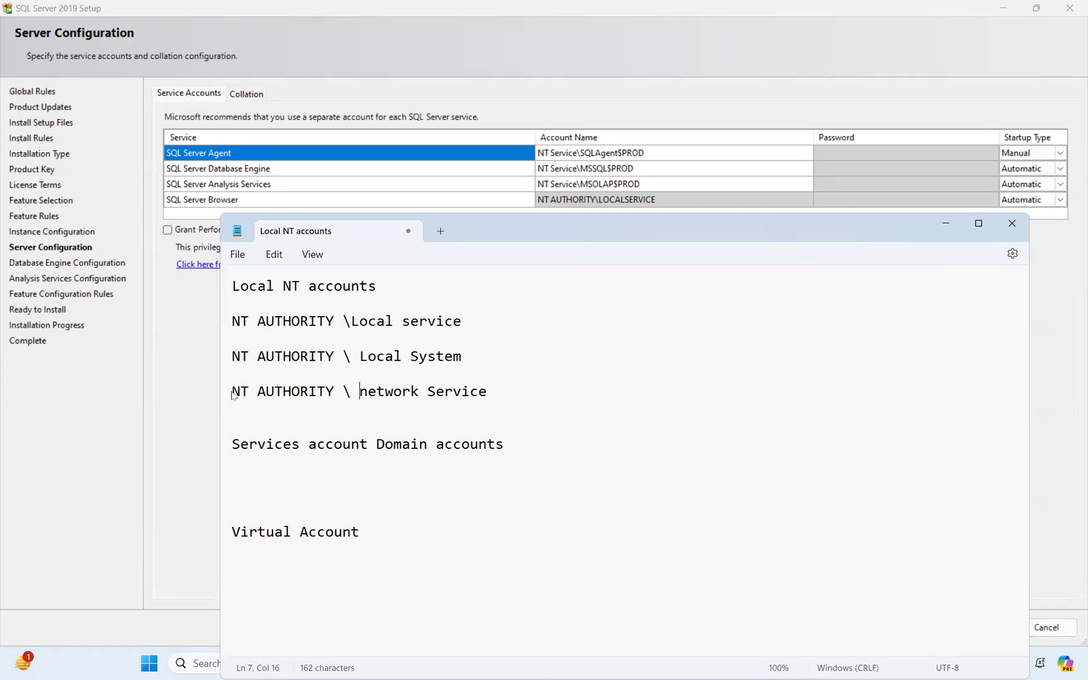
pyautogui.click(401, 291)
pyautogui.write('build in')
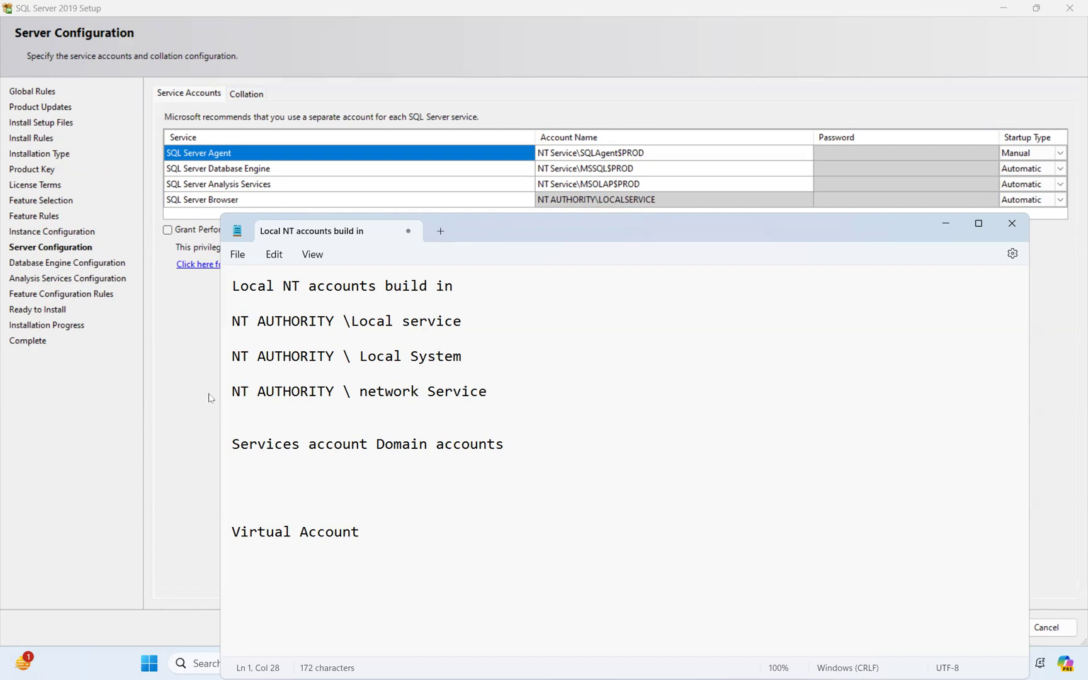
pyautogui.moveTo(235, 391); pyautogui.dragTo(411, 392)
pyautogui.tripleClick(498, 391)
pyautogui.moveTo(233, 356); pyautogui.dragTo(445, 356)
pyautogui.click(240, 325)
pyautogui.tripleClick(498, 327)
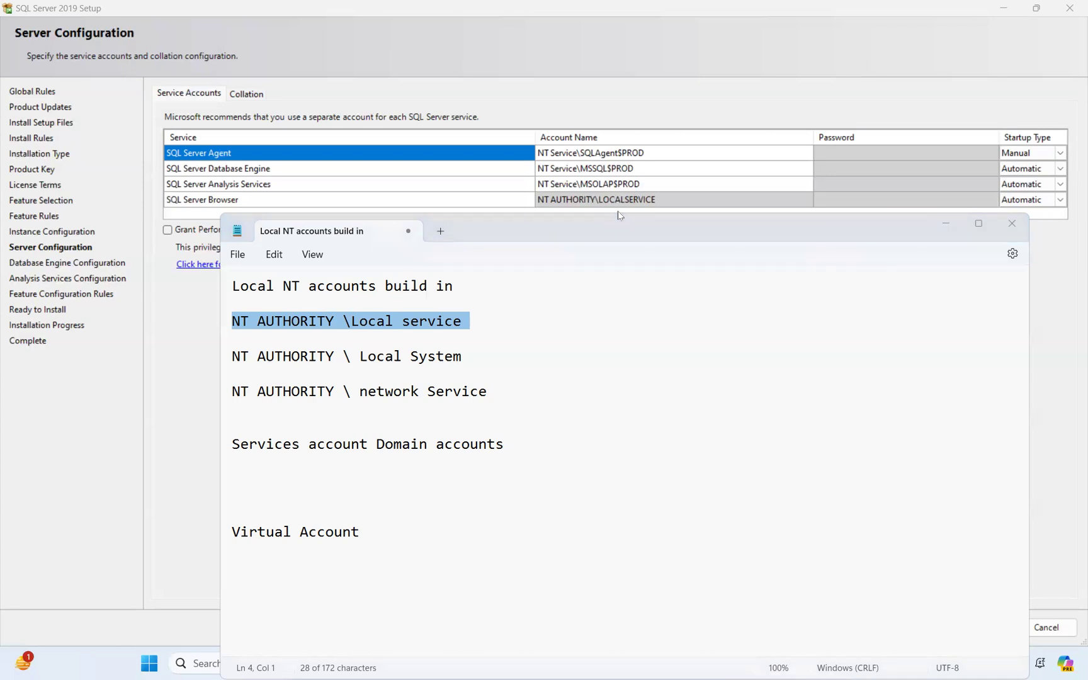
# Switch back to Services, jump to the Q entries in the list, then close the console
pyautogui.hotkey('alt', 'Tab')
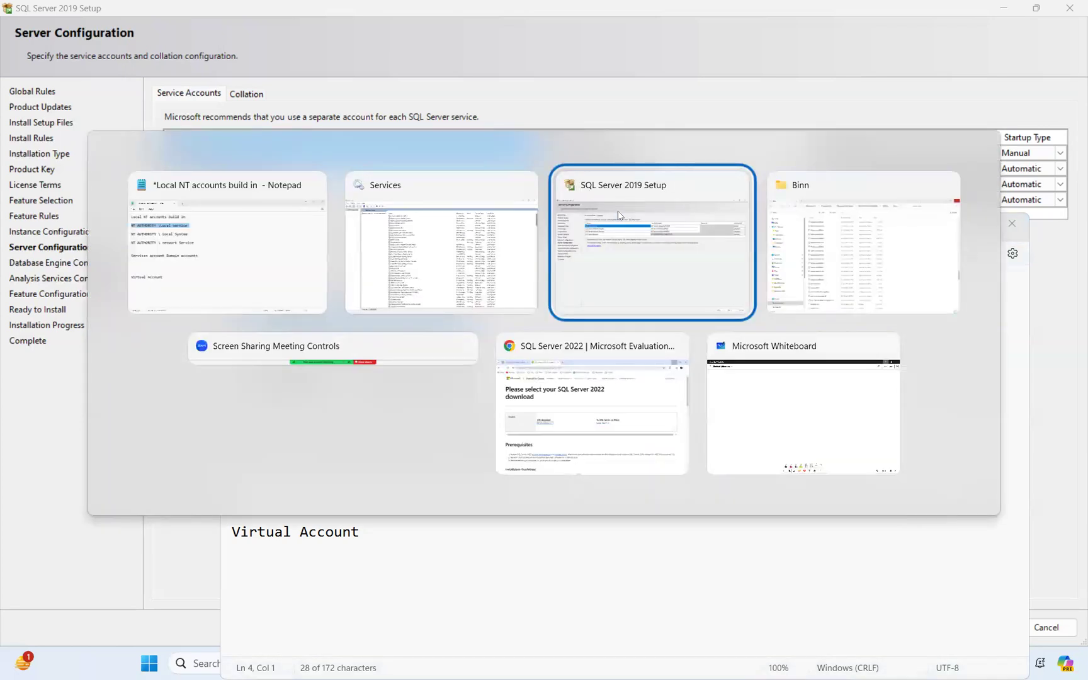
pyautogui.click(441, 252)
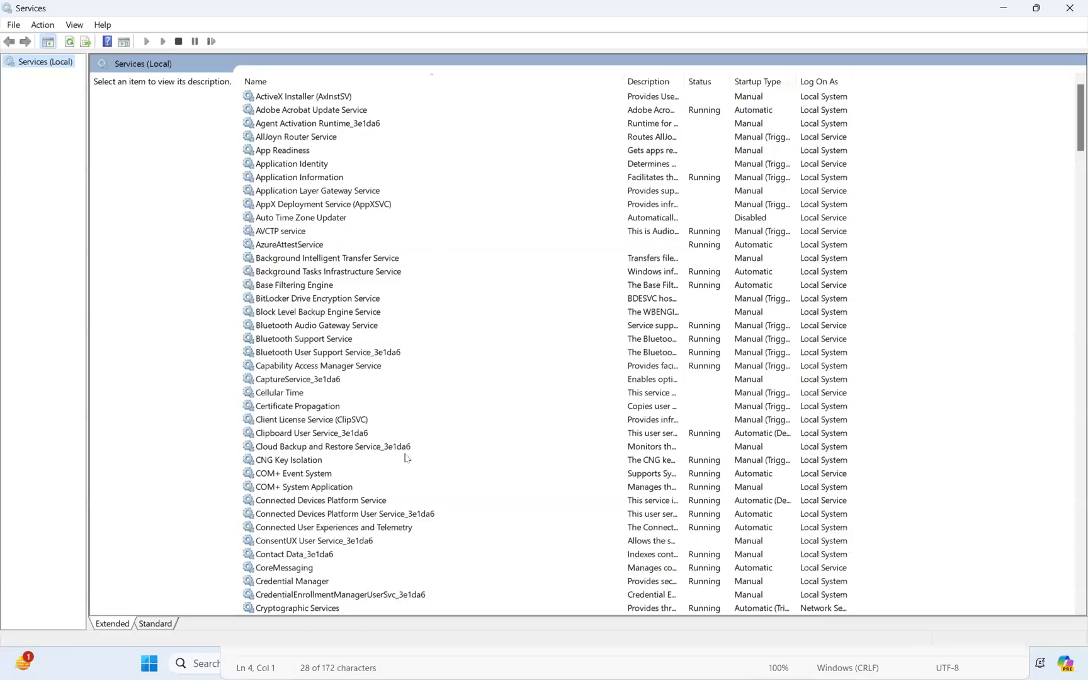
pyautogui.scroll(-18, 406, 458)
pyautogui.click(307, 463)
pyautogui.press('q')
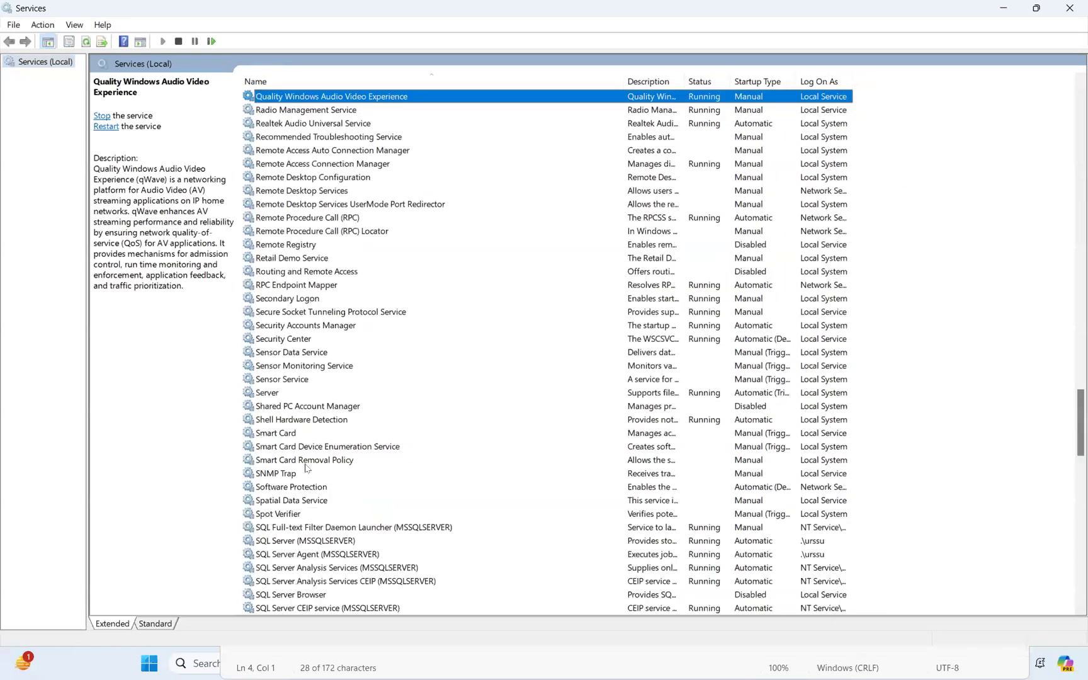
pyautogui.scroll(-7, 334, 409)
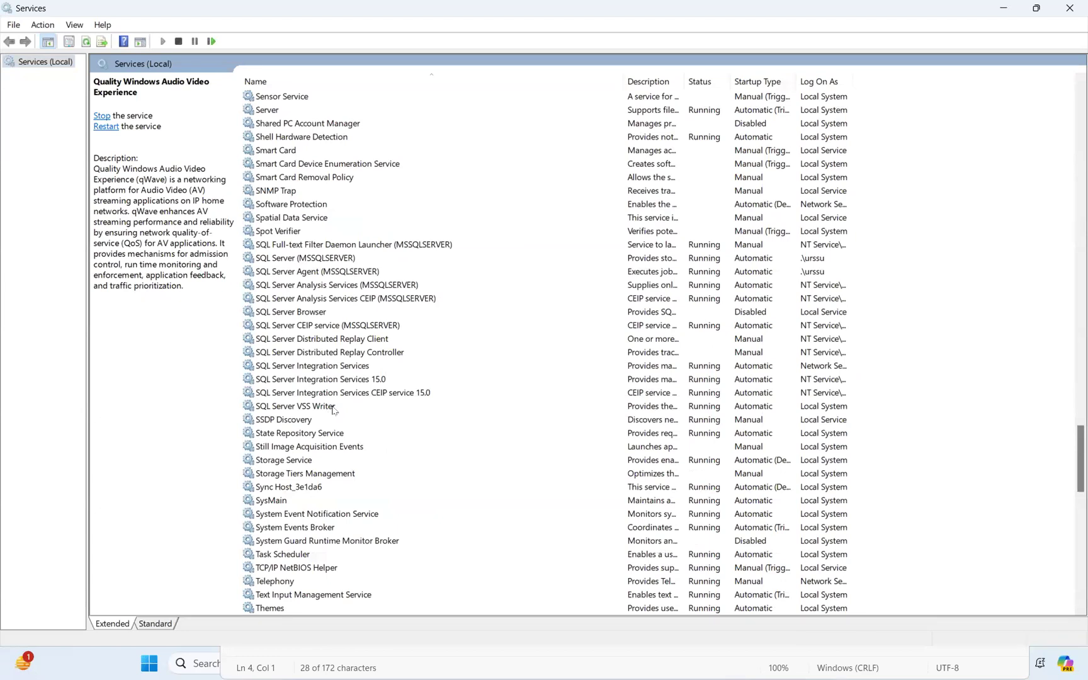
pyautogui.click(1069, 7)
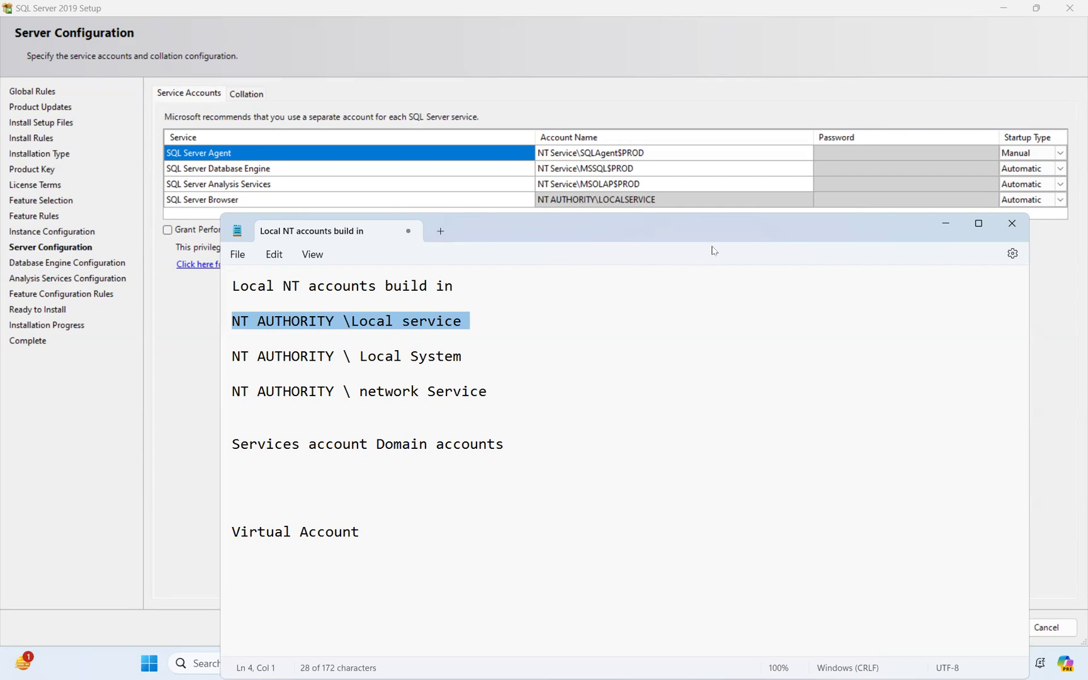
# Start a new line under Virtual Account reading 'NT Services \SQLAgent$<>'
pyautogui.click(392, 532)
pyautogui.press('Return')
pyautogui.press('Return')
pyautogui.write('N')
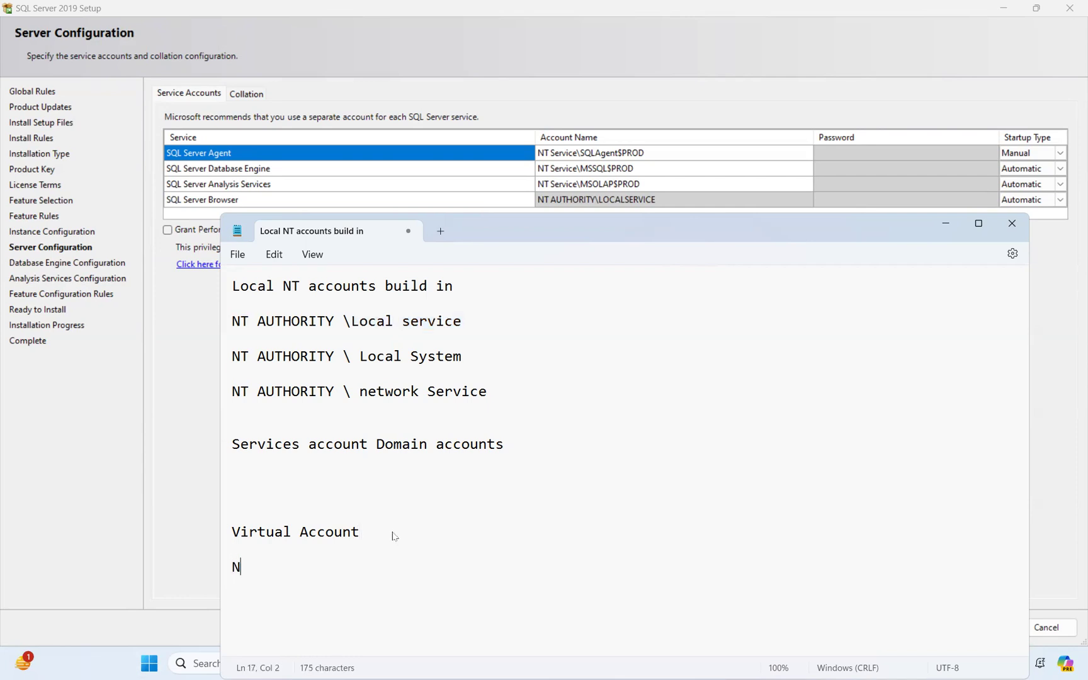
pyautogui.write('T ervice')
pyautogui.press('BackSpace')
pyautogui.press('BackSpace')
pyautogui.press('BackSpace')
pyautogui.press('BackSpace')
pyautogui.press('BackSpace')
pyautogui.press('BackSpace')
pyautogui.write('Serj')
pyautogui.press('BackSpace')
pyautogui.write('vi')
pyautogui.write('\\ SQL')
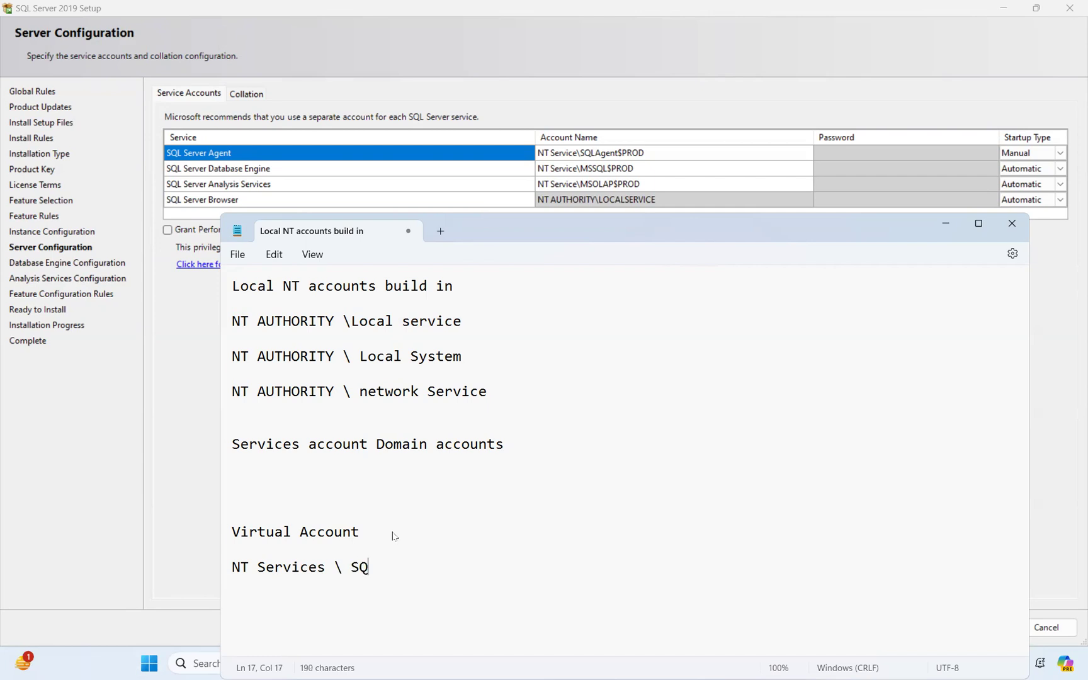
pyautogui.press('BackSpace')
pyautogui.press('BackSpace')
pyautogui.press('BackSpace')
pyautogui.write('SQLAgent$?<>')
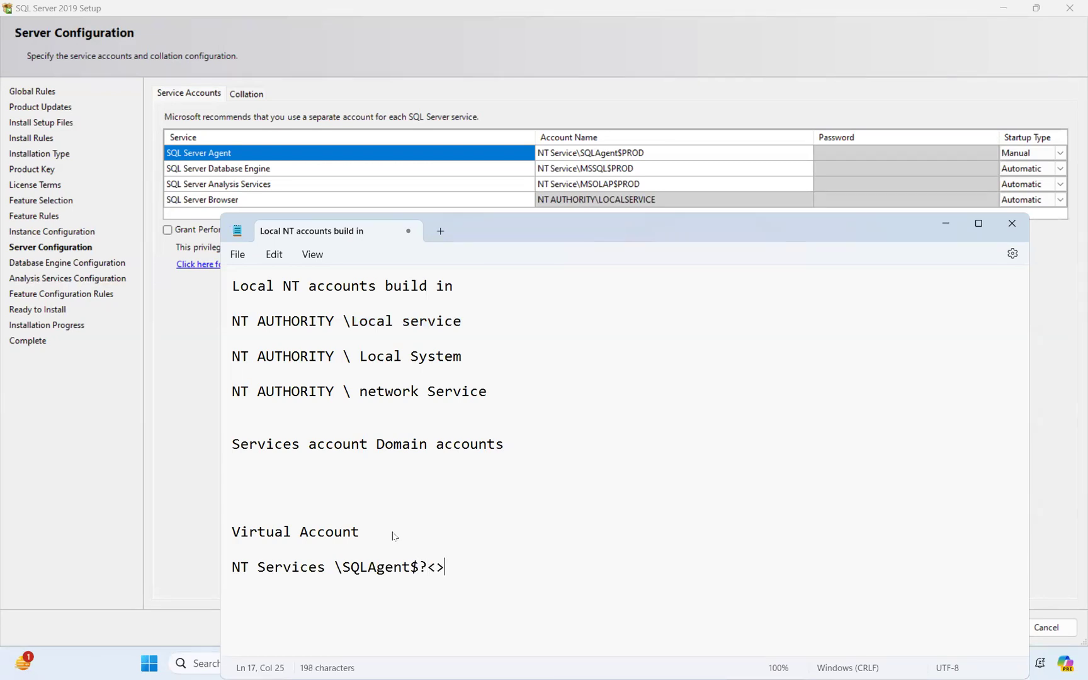
# Fill the placeholder so the line reads 'NT Services \SQLAgent$<InstanceName>'
pyautogui.click(428, 568)
pyautogui.press('BackSpace')
pyautogui.click(428, 567)
pyautogui.write('Instanmce')
pyautogui.press('BackSpace')
pyautogui.press('BackSpace')
pyautogui.press('BackSpace')
pyautogui.write('ceNAme')
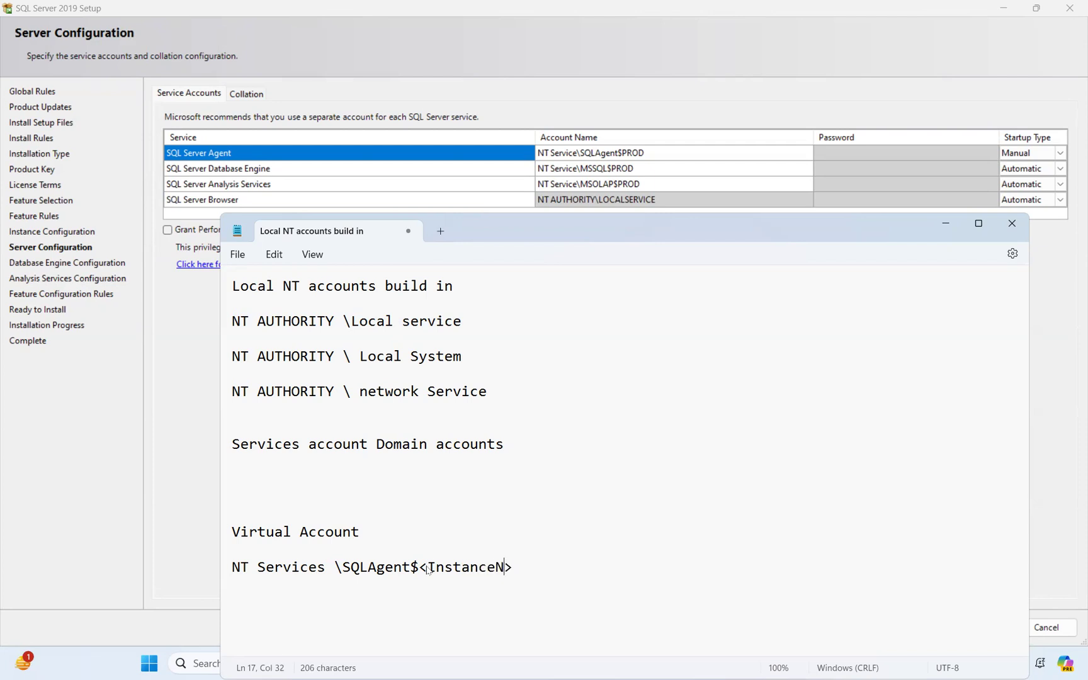
pyautogui.press('BackSpace')
pyautogui.press('BackSpace')
pyautogui.press('BackSpace')
pyautogui.write('ame')
# Duplicate that line above it and change SQLAgent to MSSQL, giving 'NT Services \MSSQL$<InstanceName>'
pyautogui.tripleClick(567, 571)
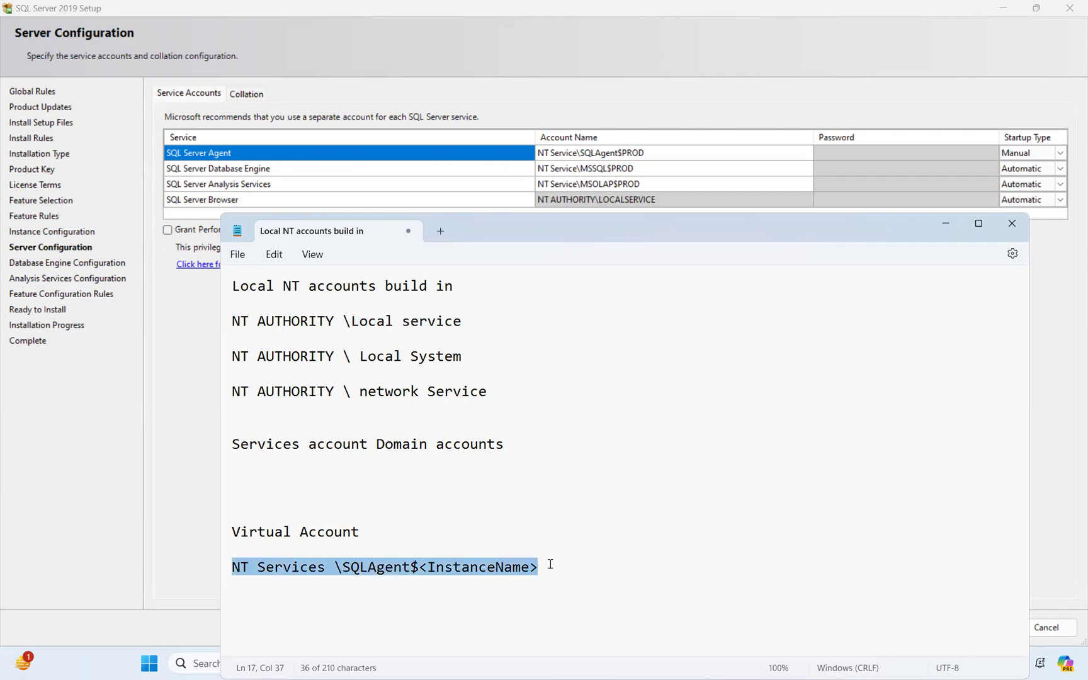
pyautogui.click(370, 539)
pyautogui.press('Return')
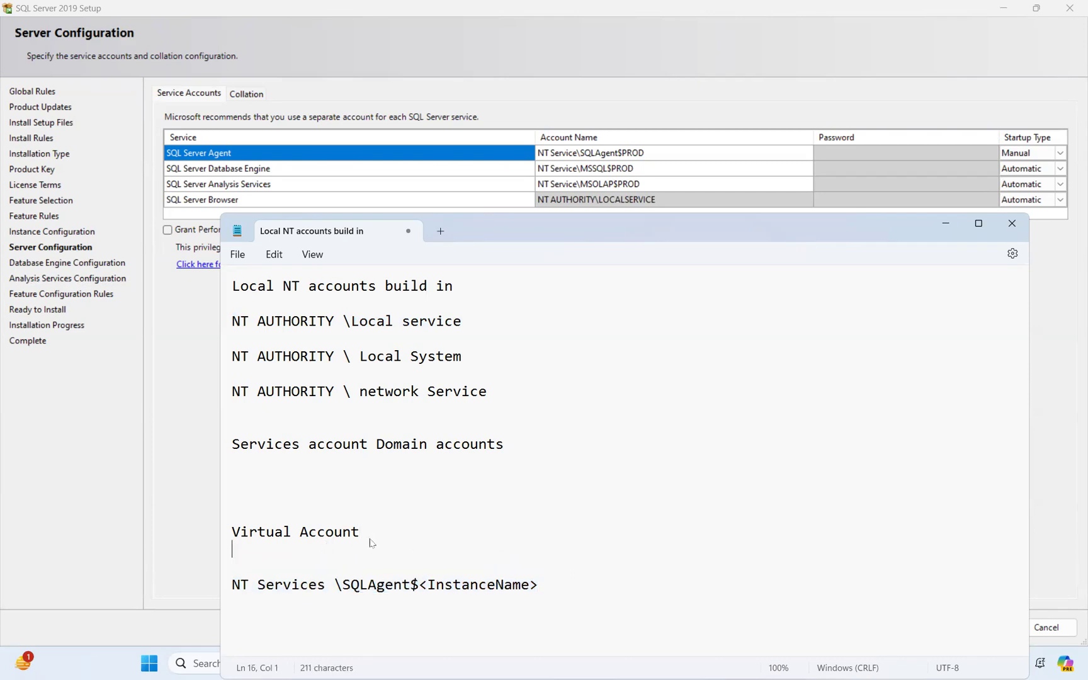
pyautogui.hotkey('ctrl', 'v')
pyautogui.press('Delete')
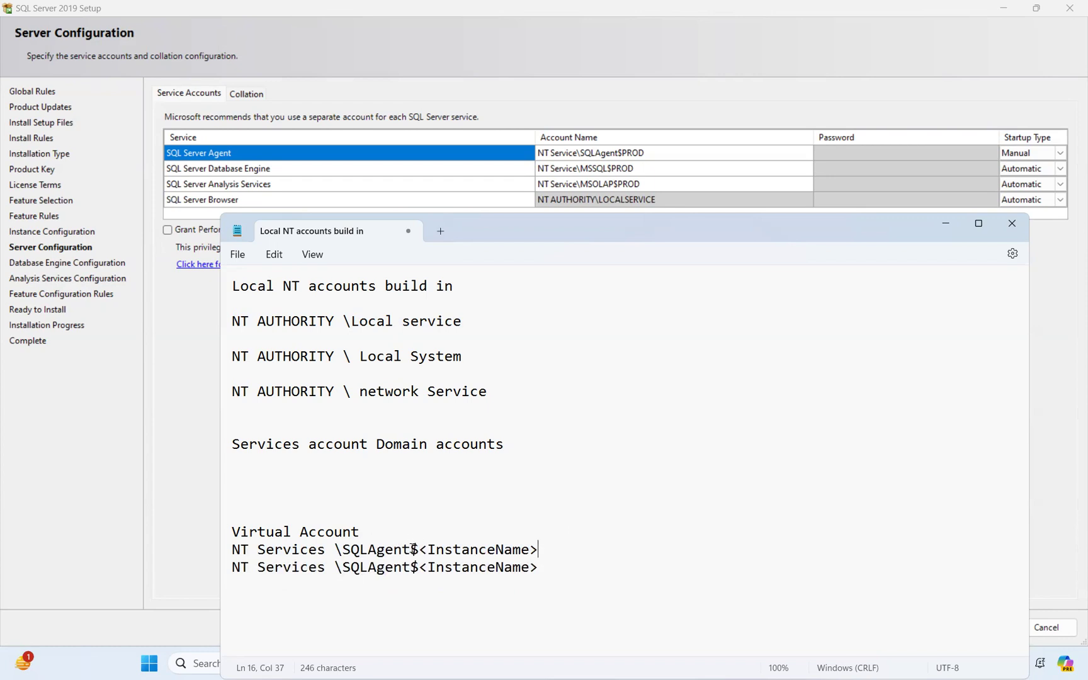
pyautogui.moveTo(411, 549); pyautogui.dragTo(339, 551)
pyautogui.write('MSSQLK')
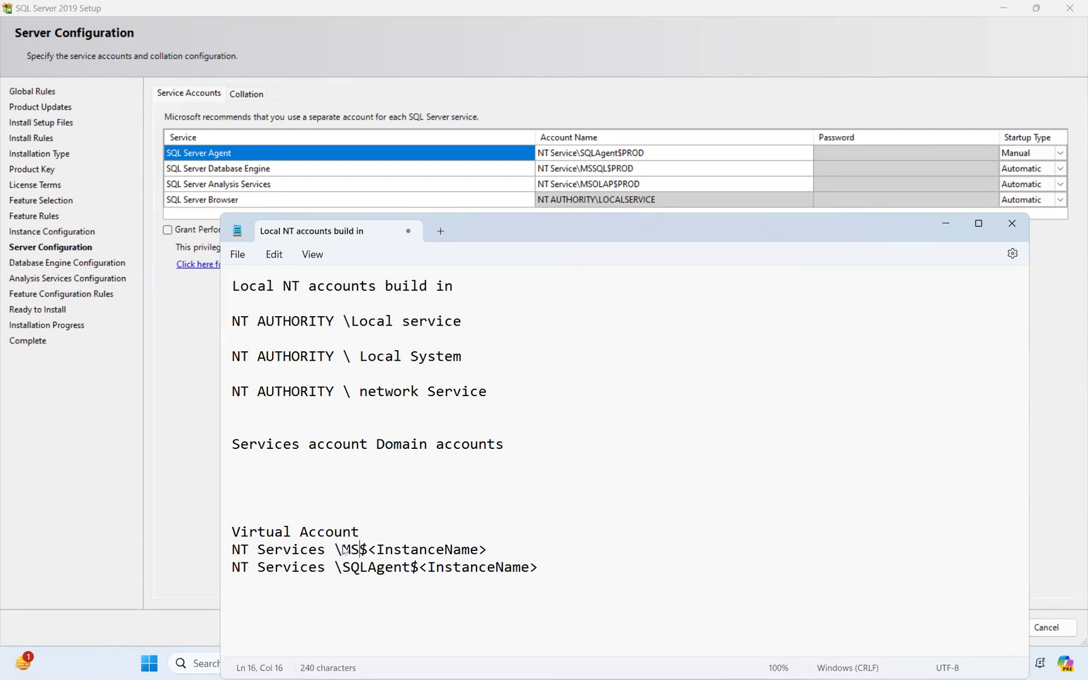
pyautogui.press('BackSpace')
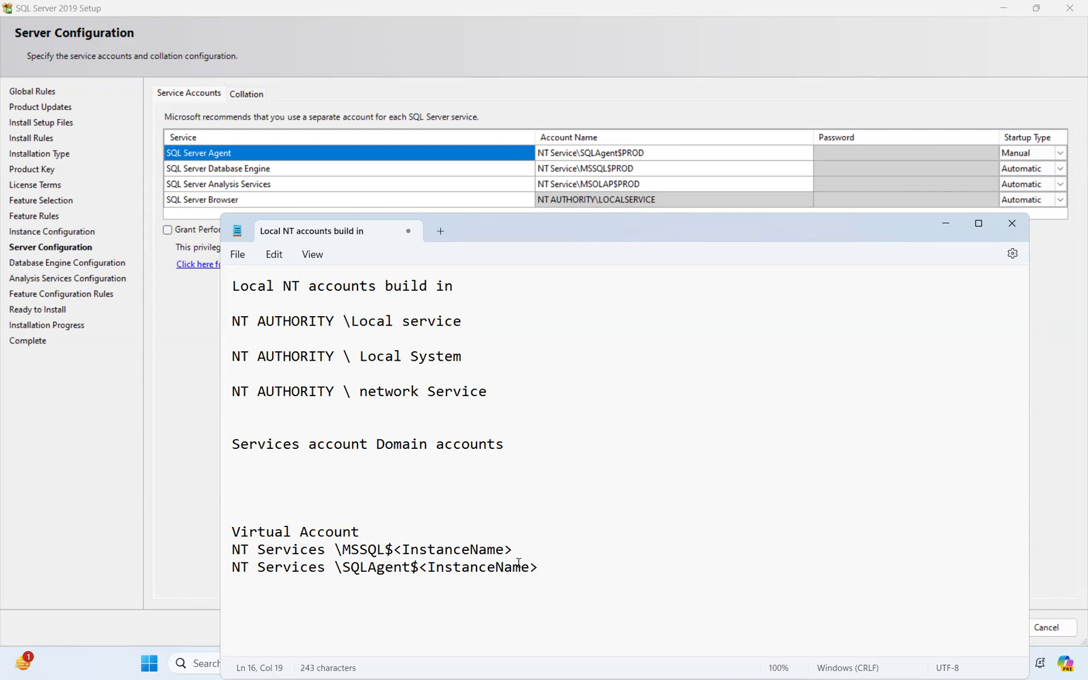
# Review the account lines and headings, then begin appending 'bui' after Virtual Account
pyautogui.moveTo(571, 574); pyautogui.dragTo(208, 560)
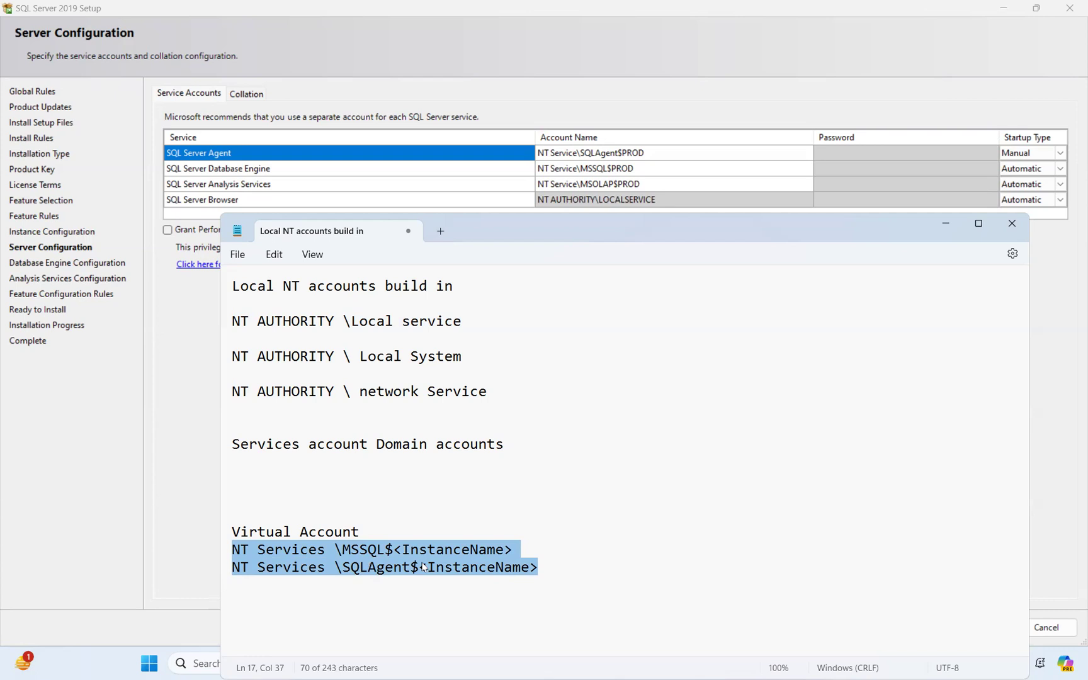
pyautogui.moveTo(370, 533); pyautogui.dragTo(209, 532)
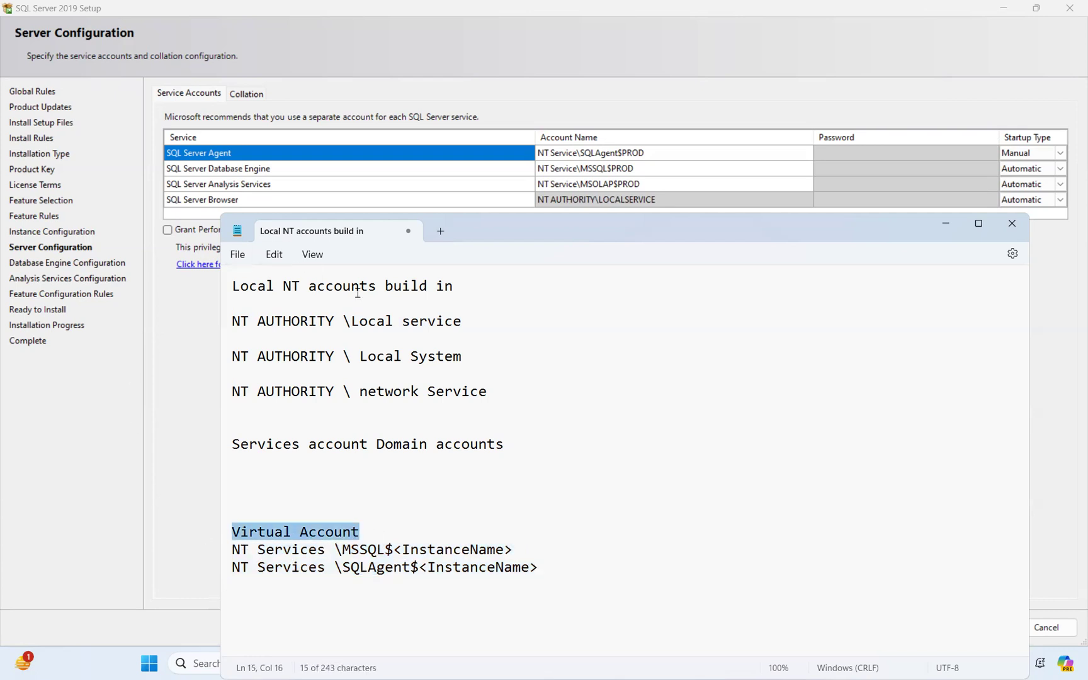
pyautogui.moveTo(498, 290); pyautogui.dragTo(217, 293)
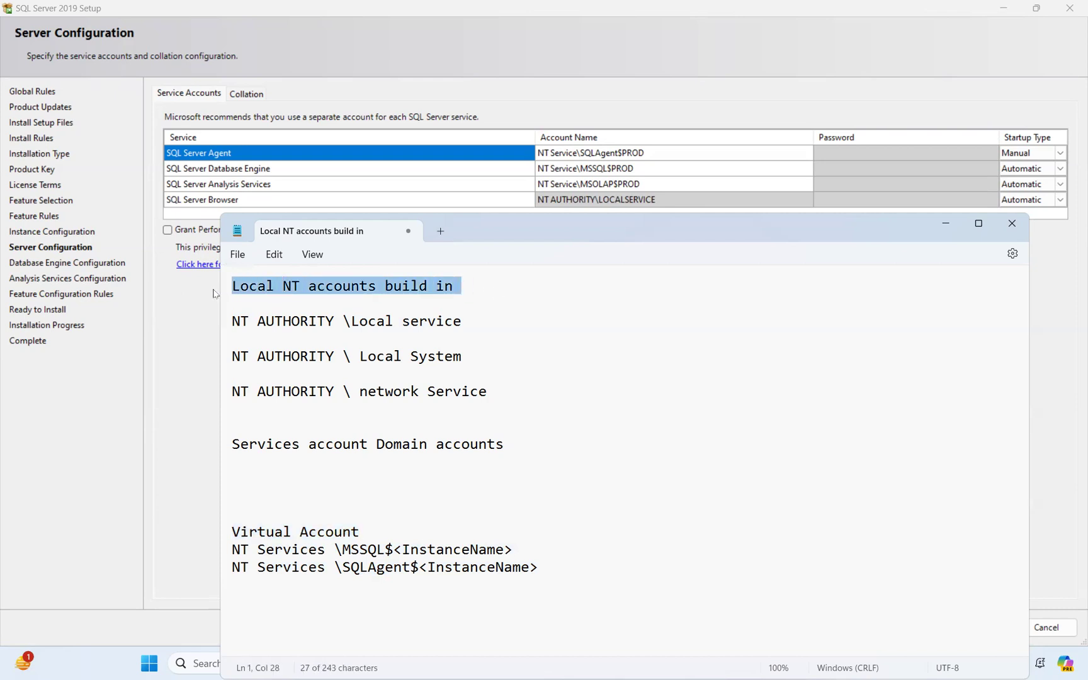
pyautogui.click(394, 528)
pyautogui.write('bui')
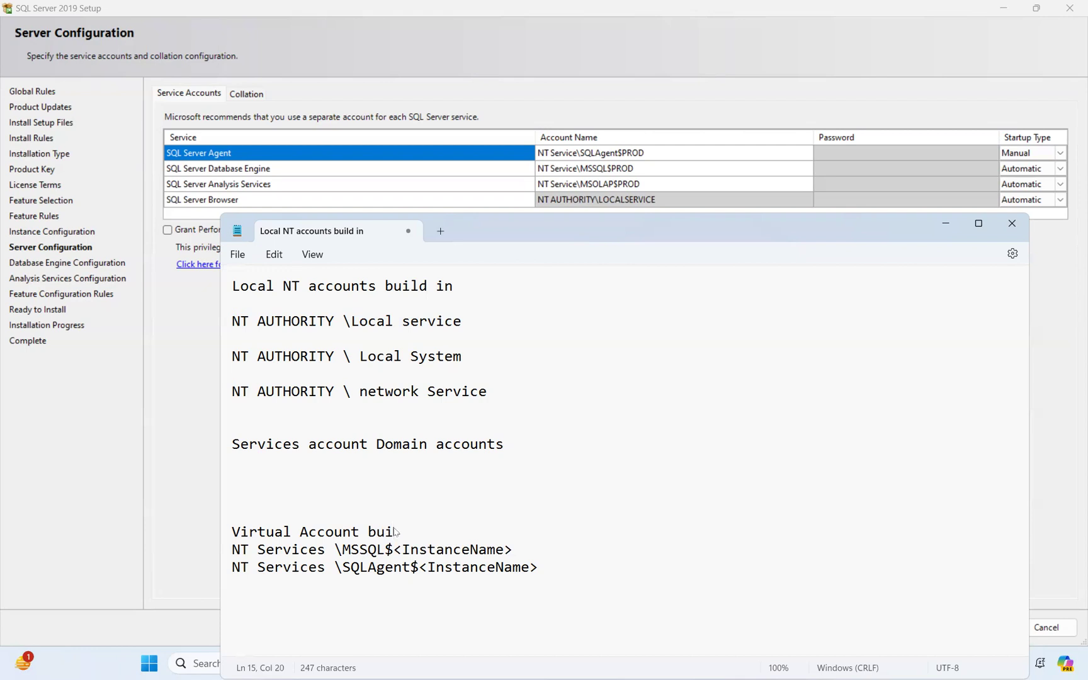
# Fix line 1 to 'Local NT accounts built in' and finish the heading as 'Virtual Account built'
pyautogui.click(431, 287)
pyautogui.press('BackSpace')
pyautogui.write('tlt')
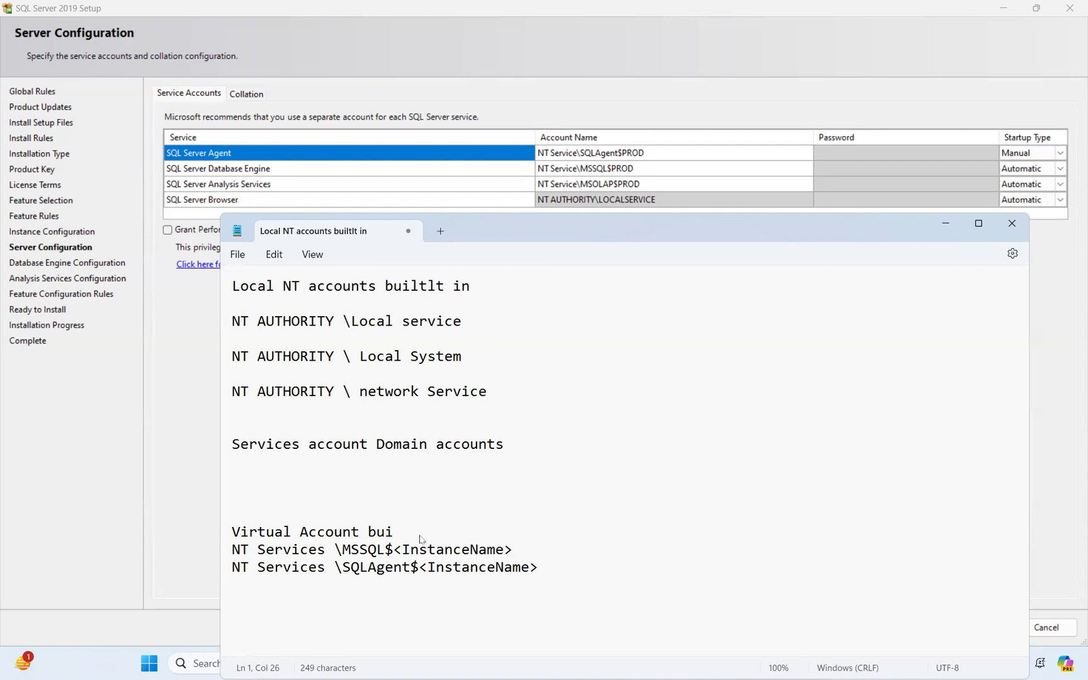
pyautogui.press('BackSpace')
pyautogui.write('r')
pyautogui.press('BackSpace')
pyautogui.press('BackSpace')
pyautogui.click(404, 535)
pyautogui.write('lt')
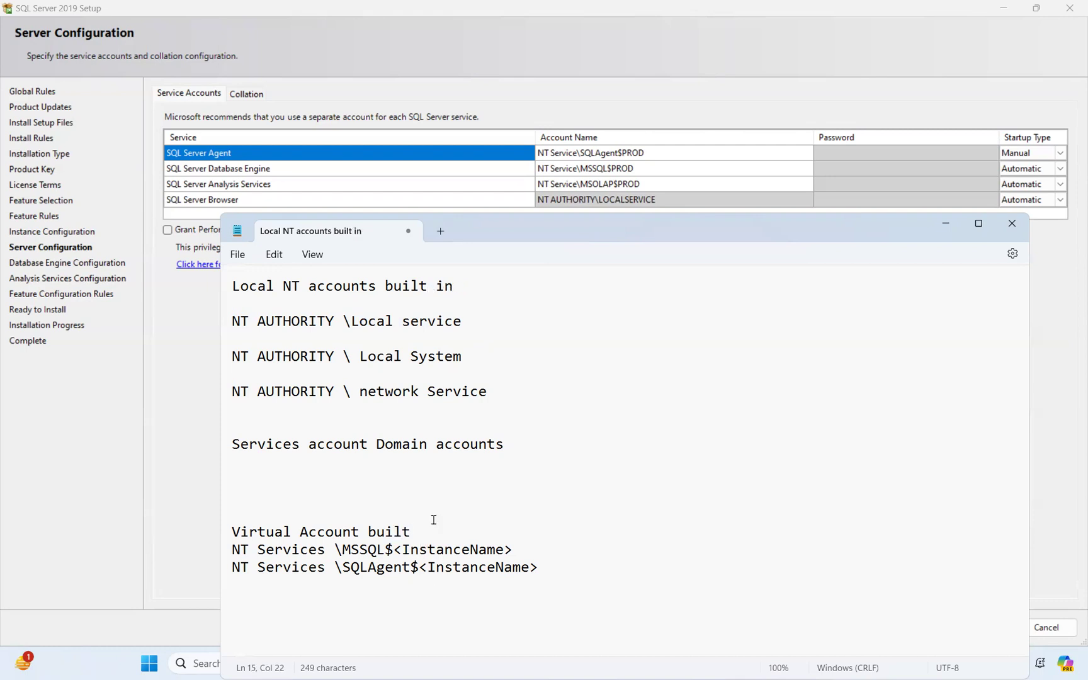
# Maximize Notepad and delete 'account' so the heading reads 'Services Domain accounts'
pyautogui.click(976, 228)
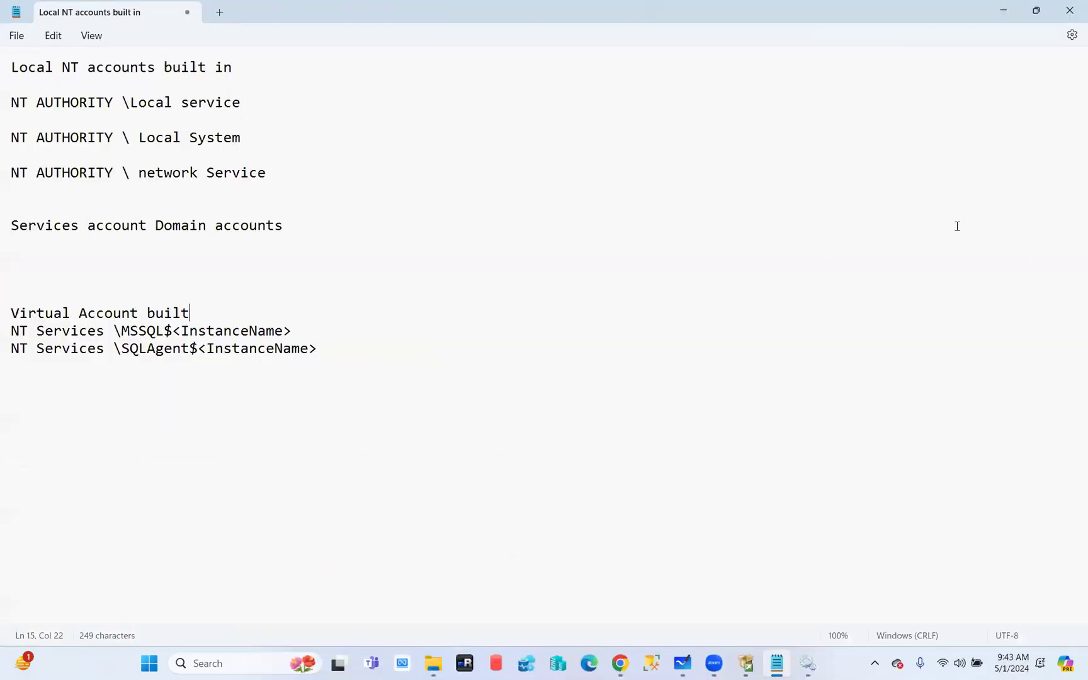
pyautogui.moveTo(345, 350); pyautogui.dragTo(11, 313)
pyautogui.moveTo(281, 176); pyautogui.dragTo(4, 40)
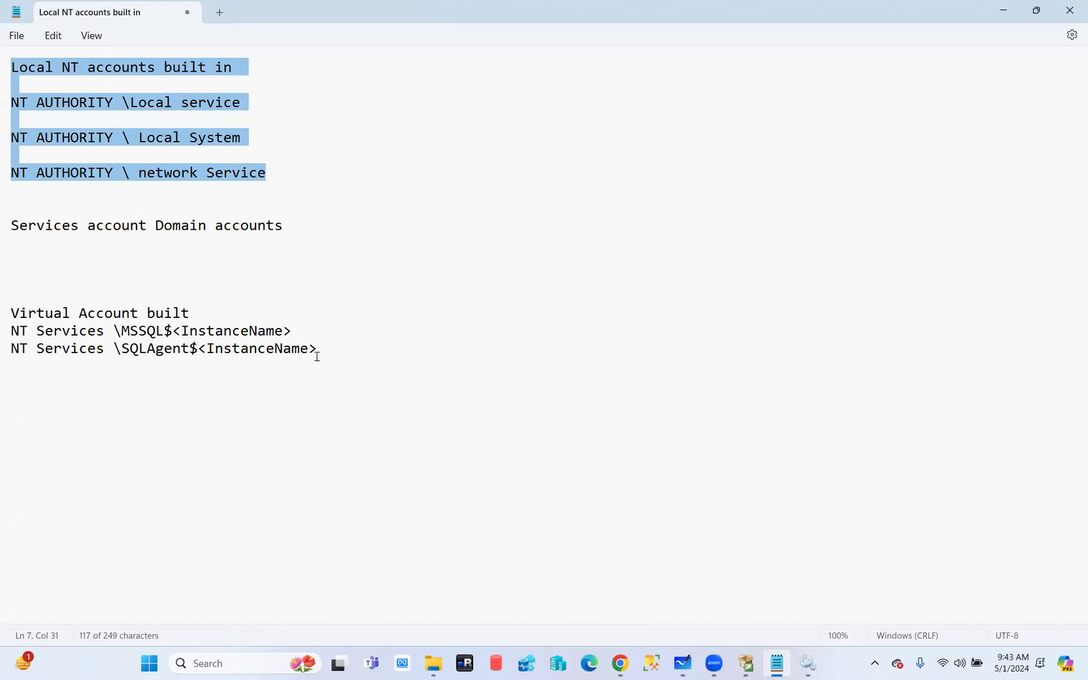
pyautogui.moveTo(290, 227); pyautogui.dragTo(15, 227)
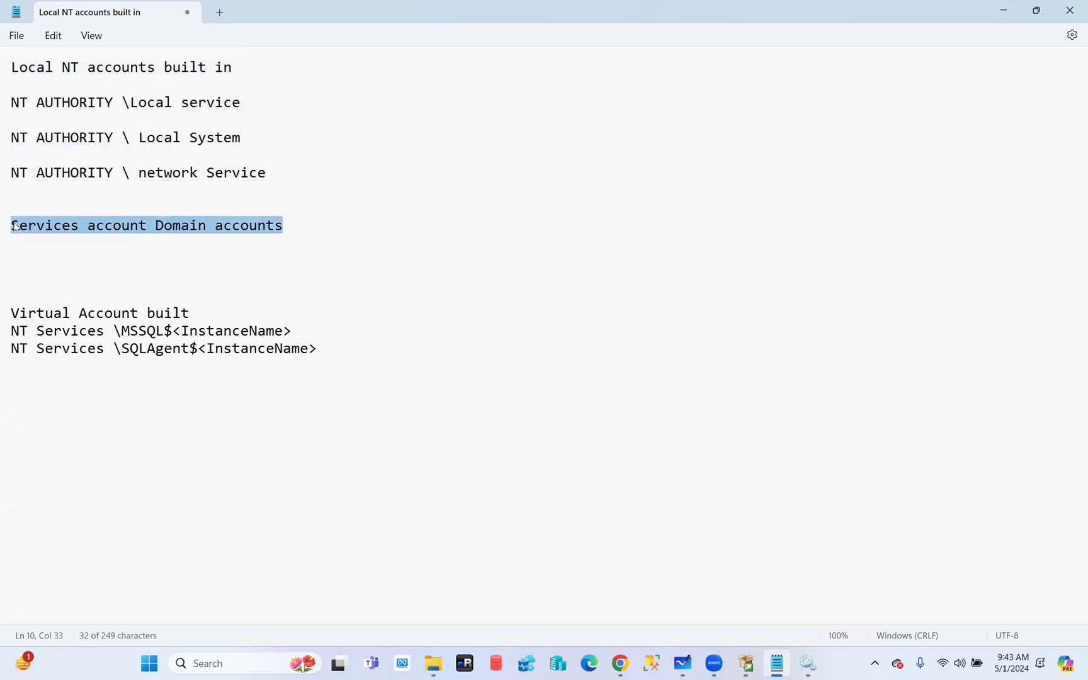
pyautogui.doubleClick(139, 226)
pyautogui.press('Delete')
pyautogui.press('Delete')
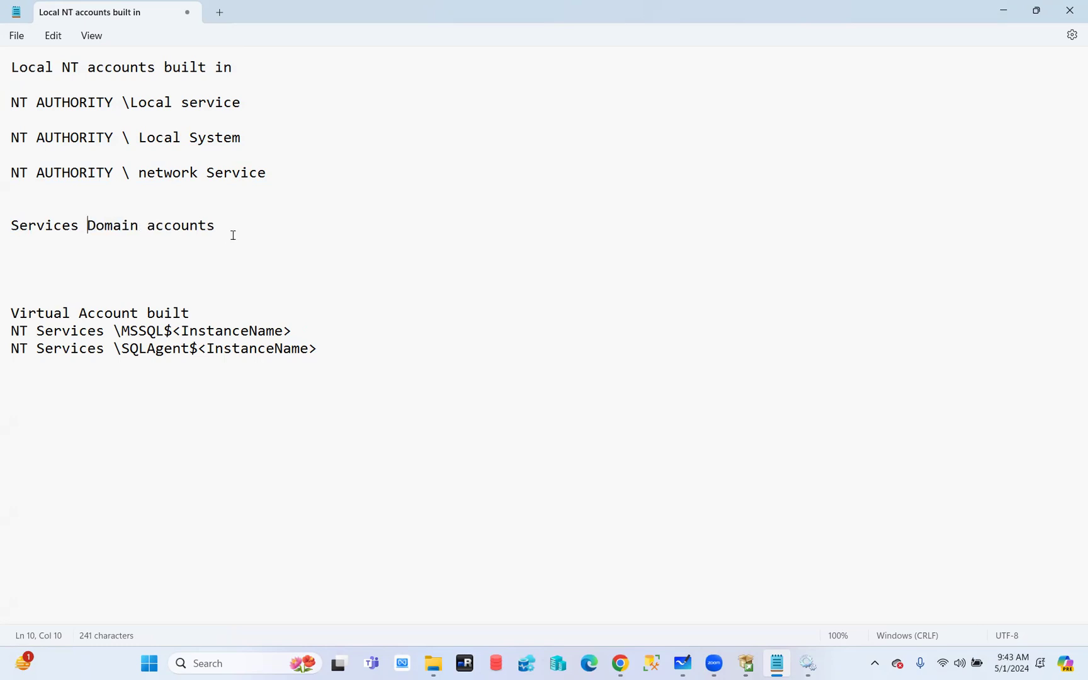
# Bring Setup's Server Configuration forward and select the Analysis Services Account Name cell
pyautogui.click(743, 663)
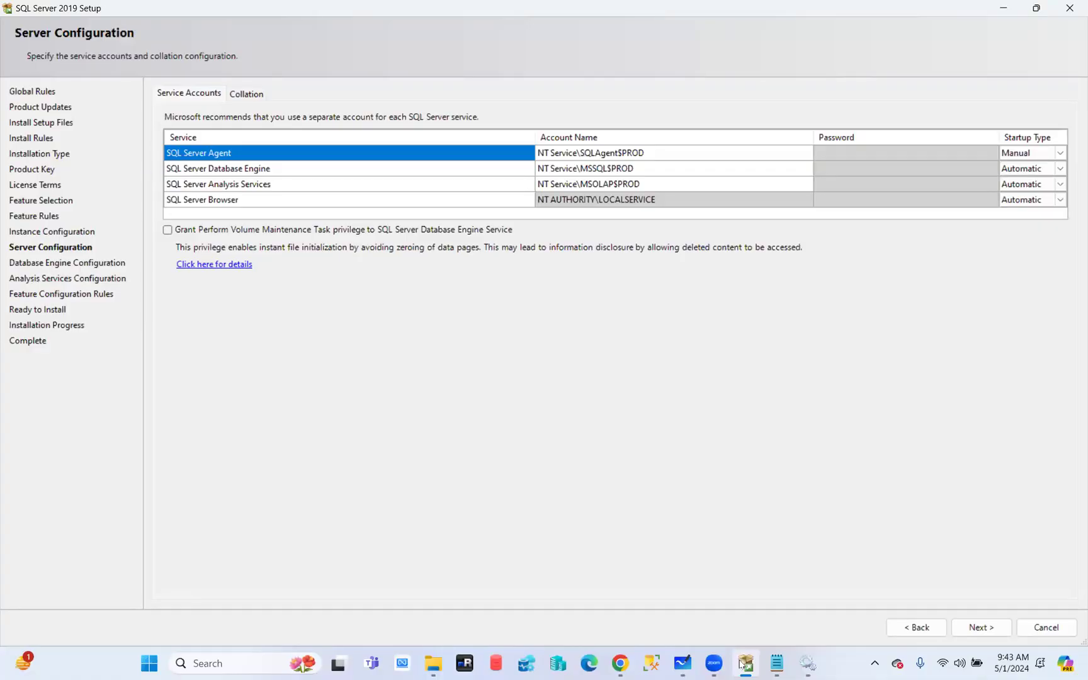
pyautogui.click(602, 153)
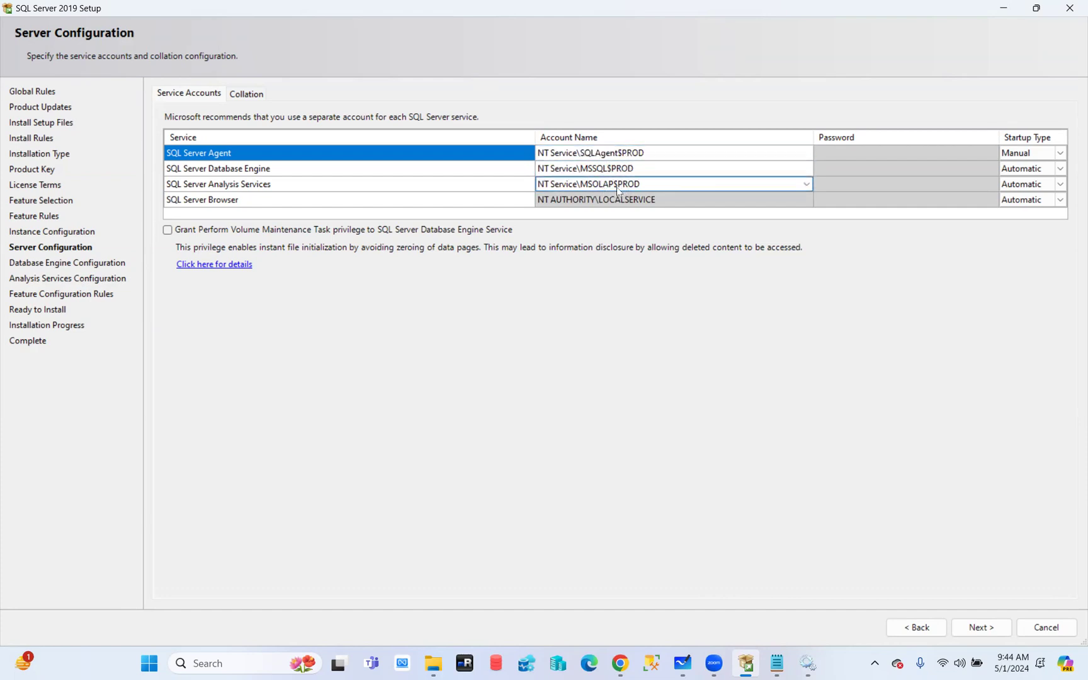
# Back in Notepad, drop the trailing s so the heading reads 'Service Domain accounts'
pyautogui.click(776, 665)
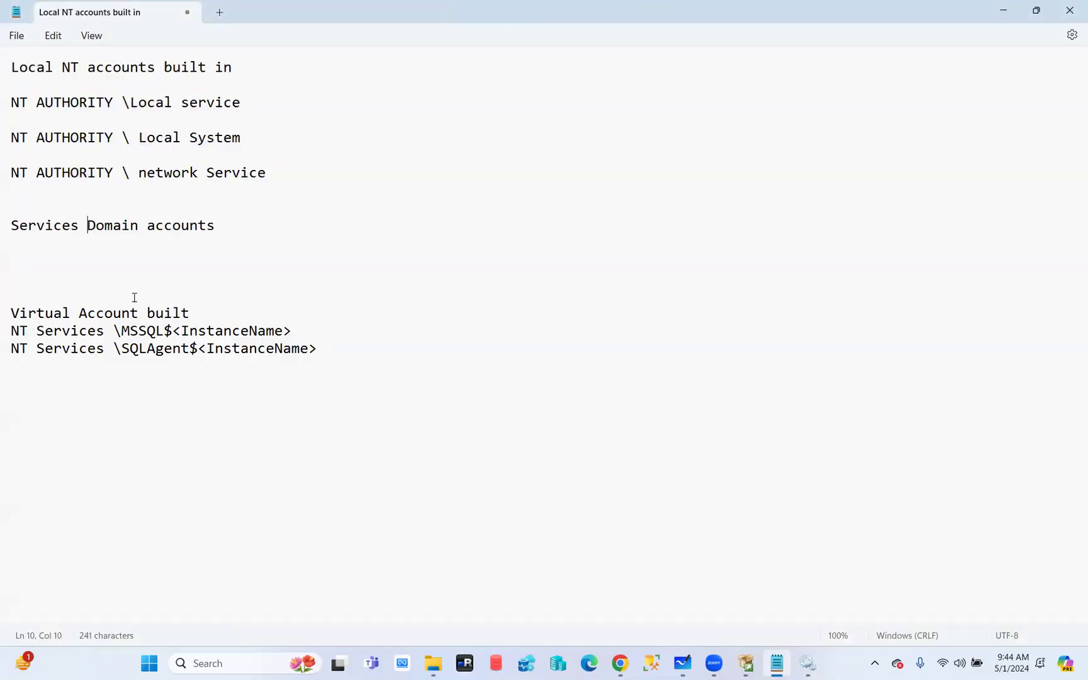
pyautogui.moveTo(252, 67); pyautogui.dragTo(2, 69)
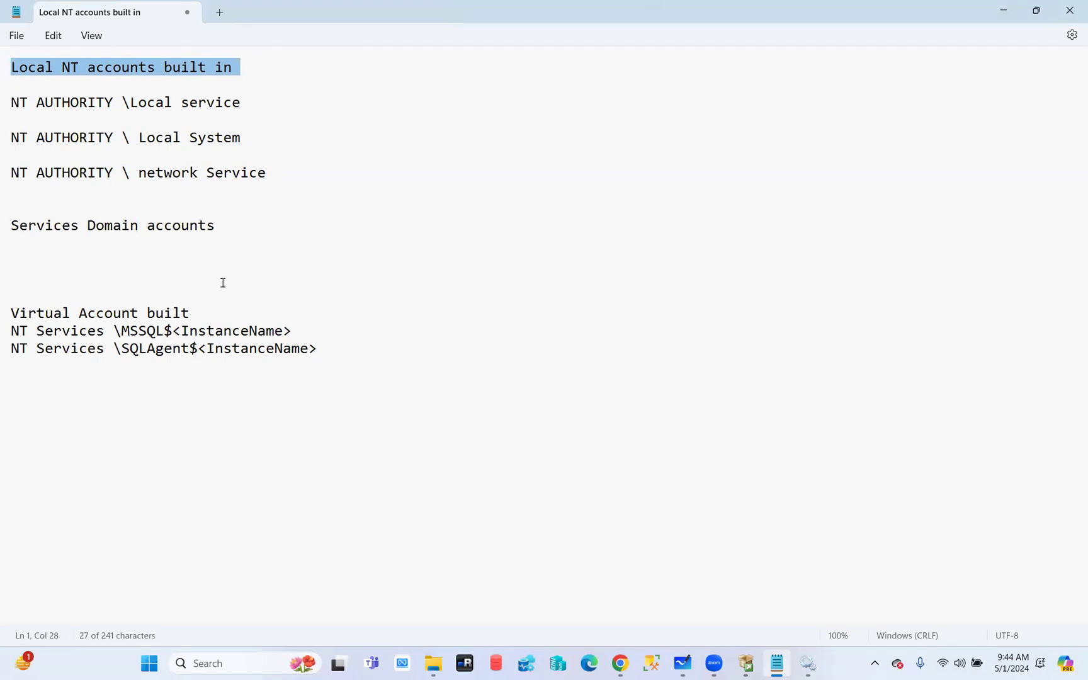
pyautogui.moveTo(209, 313); pyautogui.dragTo(2, 323)
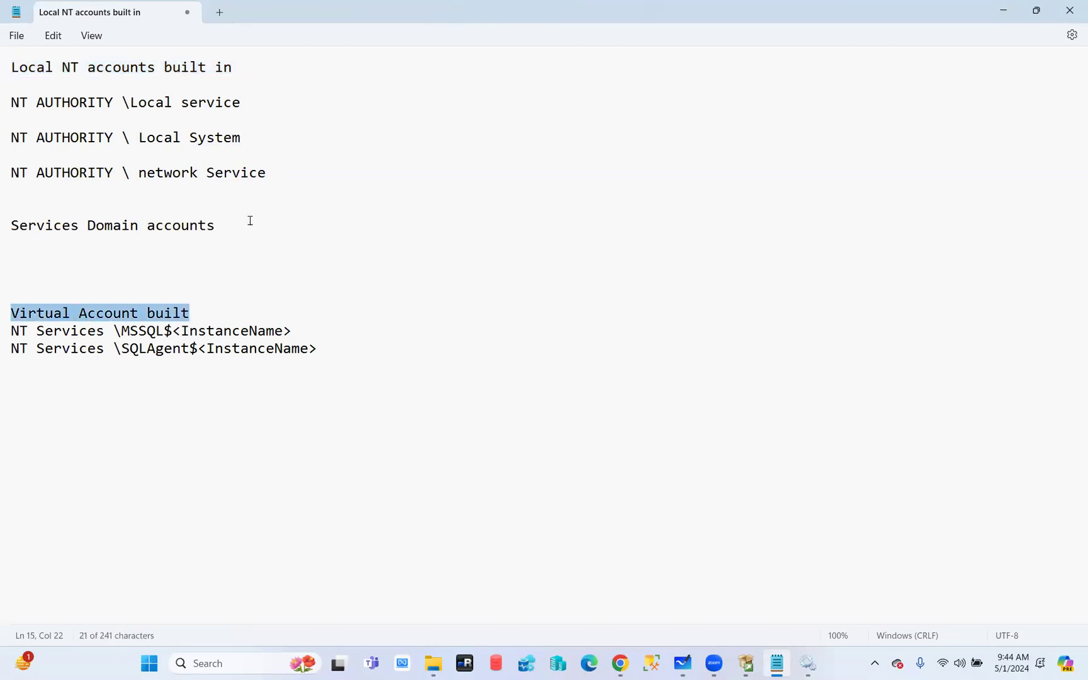
pyautogui.moveTo(251, 222); pyautogui.dragTo(5, 224)
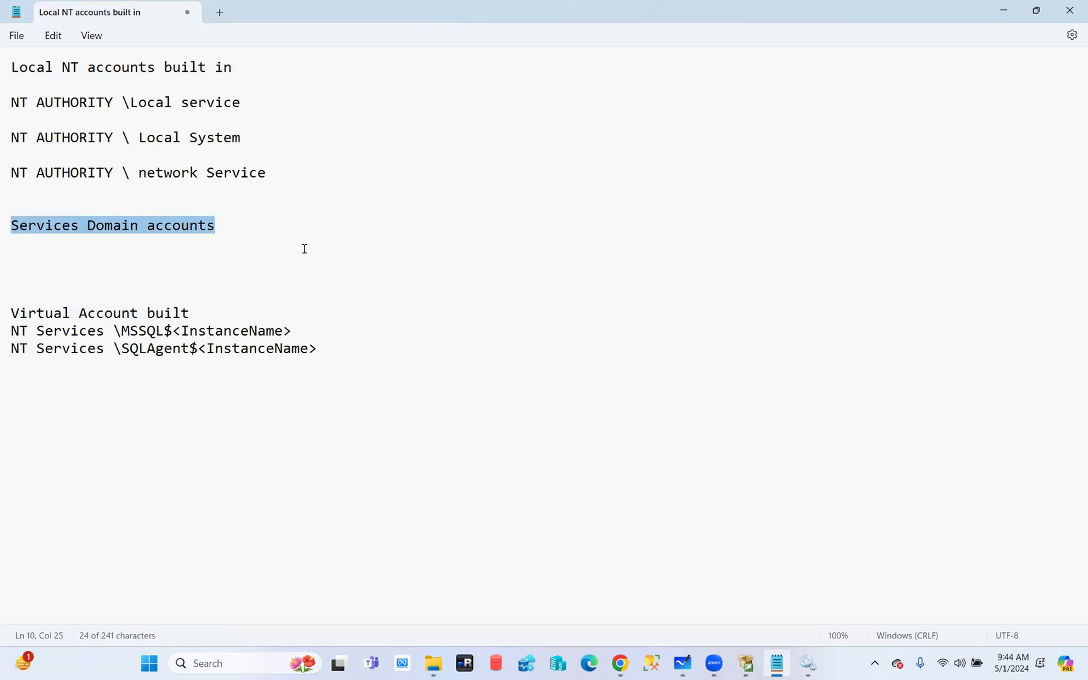
pyautogui.click(78, 227)
pyautogui.press('BackSpace')
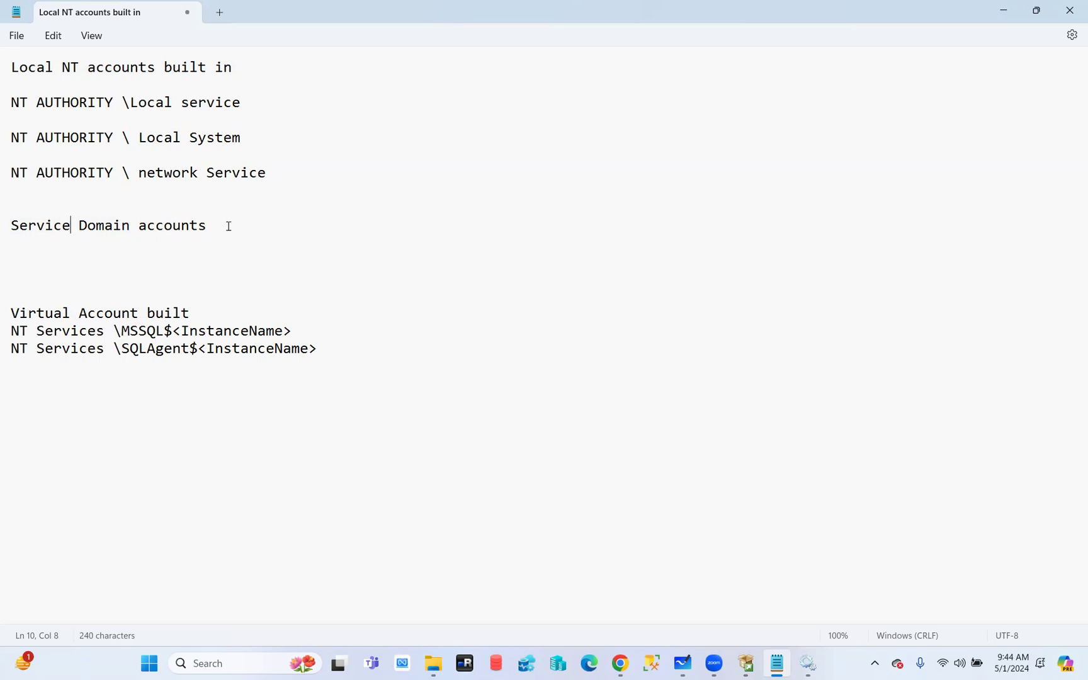
# Enter a sample domain\account name on the line under the Service Domain accounts heading
pyautogui.moveTo(226, 224); pyautogui.dragTo(11, 235)
pyautogui.click(75, 275)
pyautogui.write('na\\xssqldalsq')
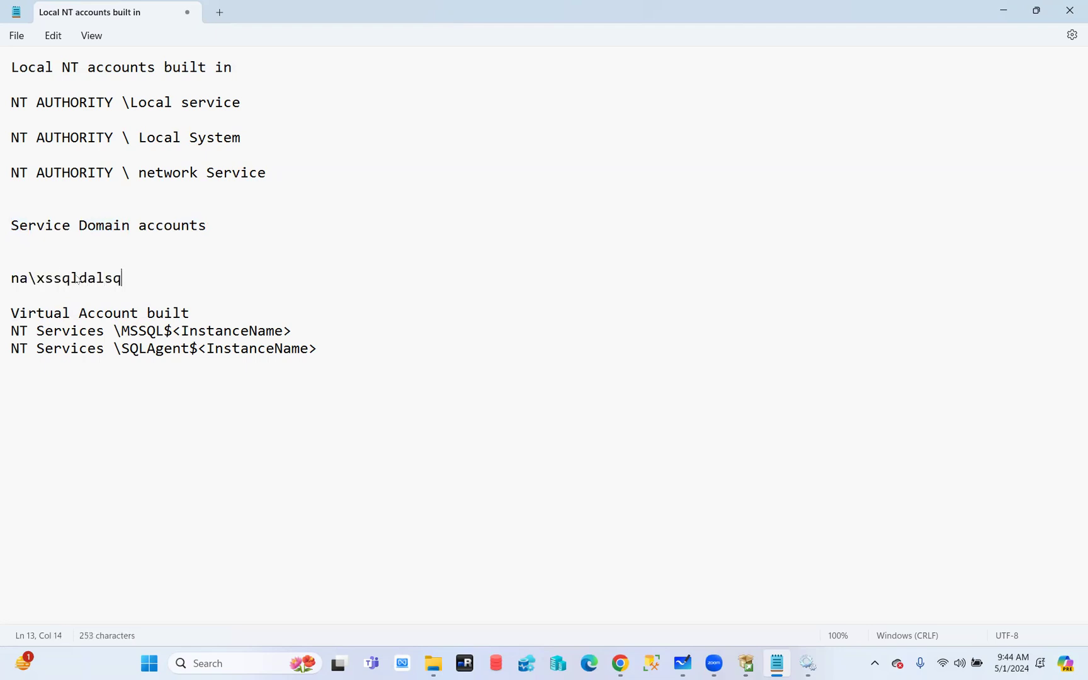
pyautogui.write('l46')
pyautogui.moveTo(161, 280); pyautogui.dragTo(11, 282)
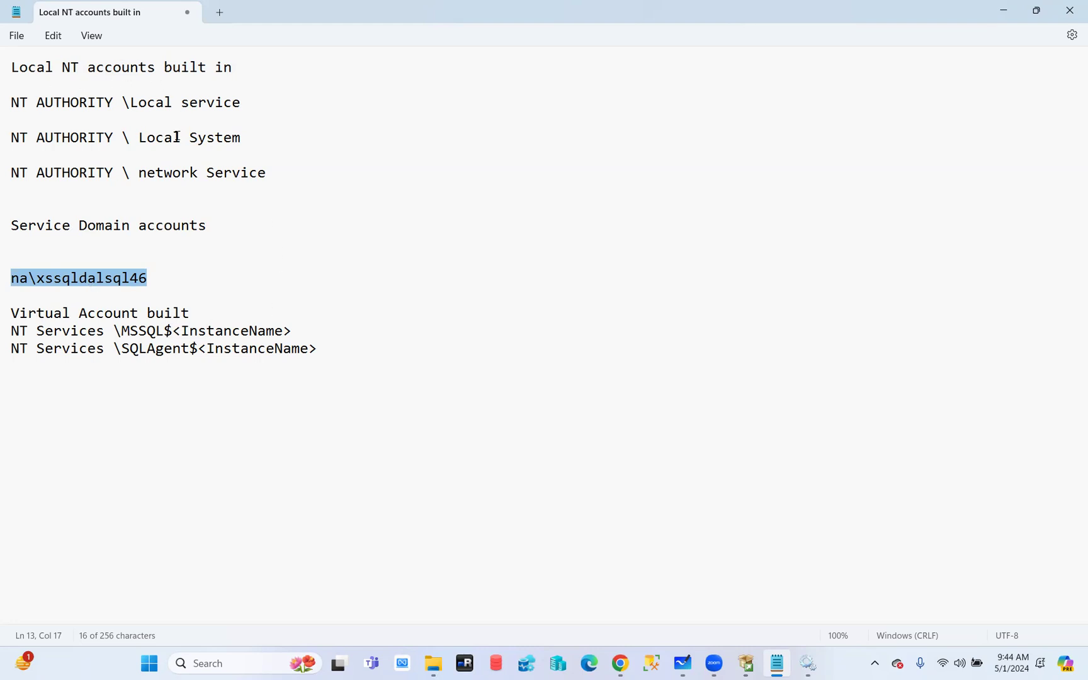
pyautogui.click(171, 278)
pyautogui.hotkey('shift', 'Right')
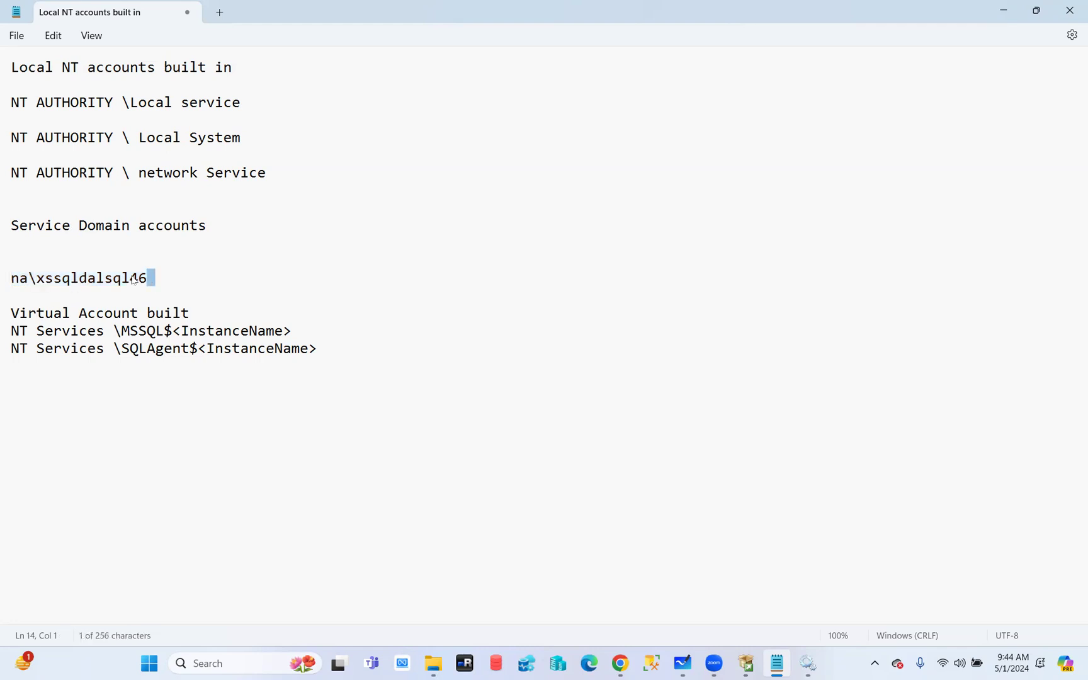
pyautogui.doubleClick(134, 280)
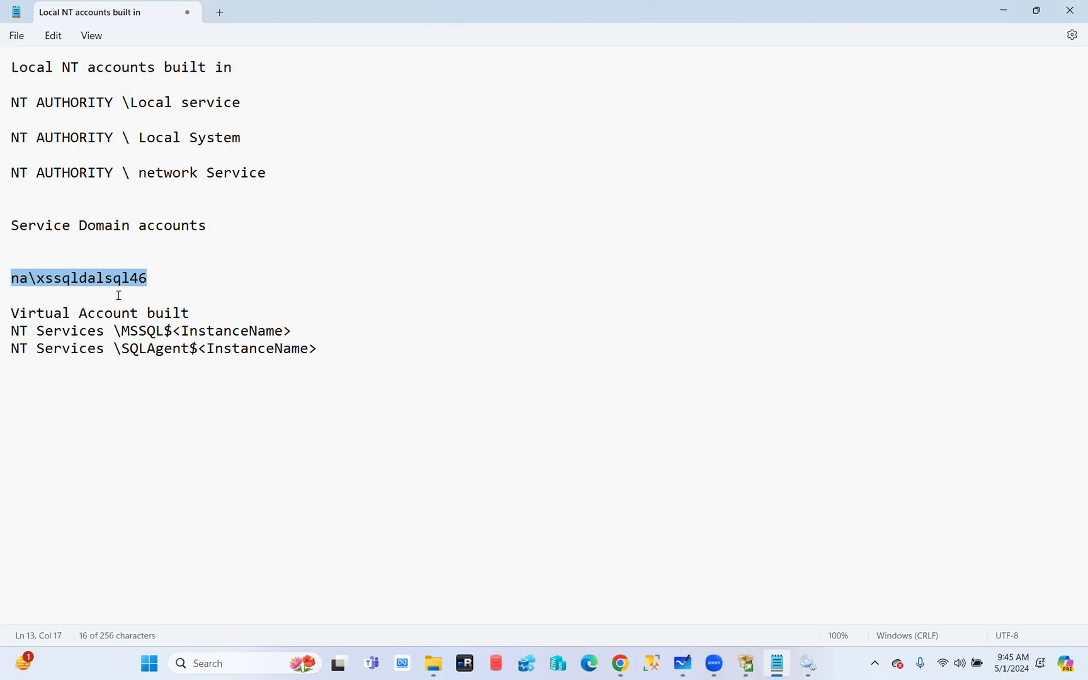
# Remove the blank line below the domain heading and add spacing before the Virtual Account section
pyautogui.click(223, 225)
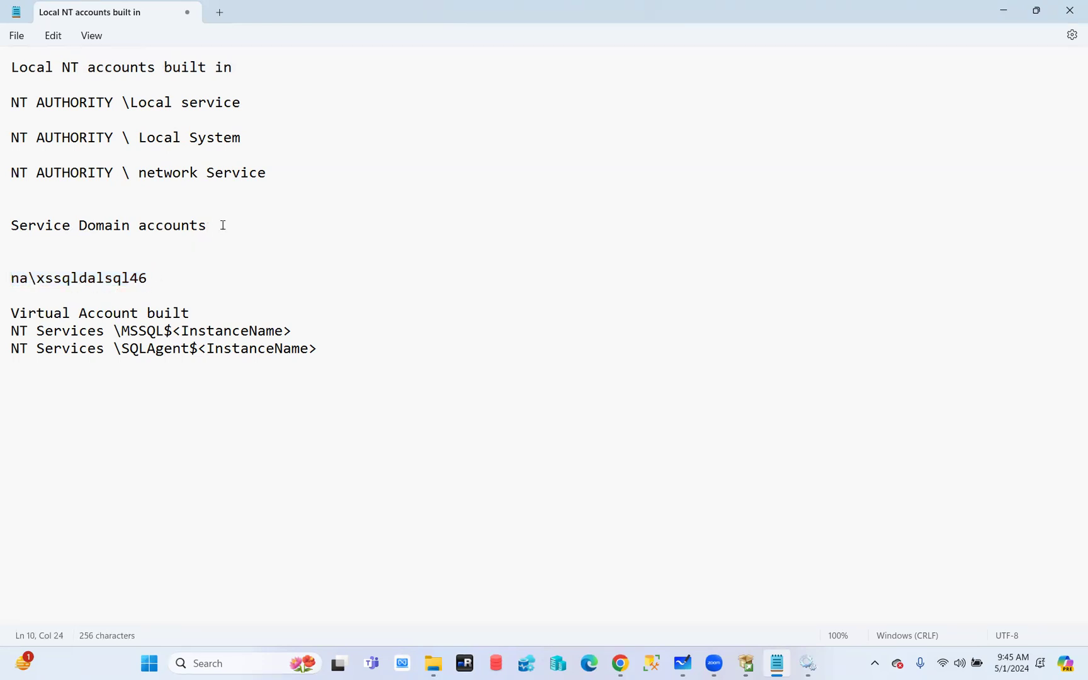
pyautogui.press('Delete')
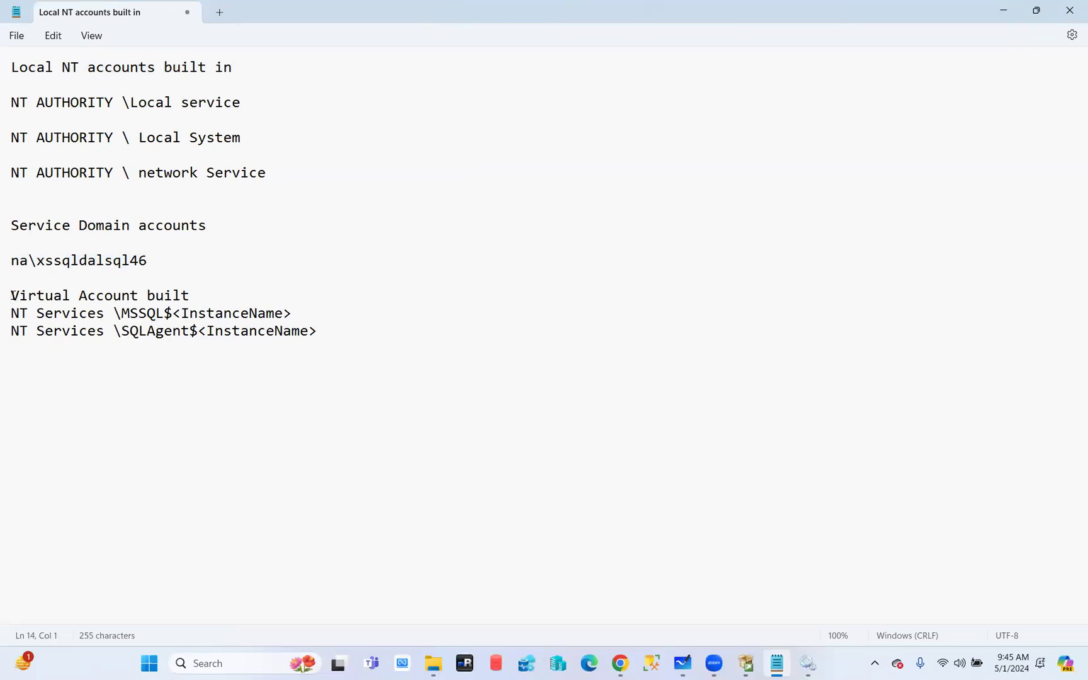
pyautogui.press('Return')
pyautogui.press('Return')
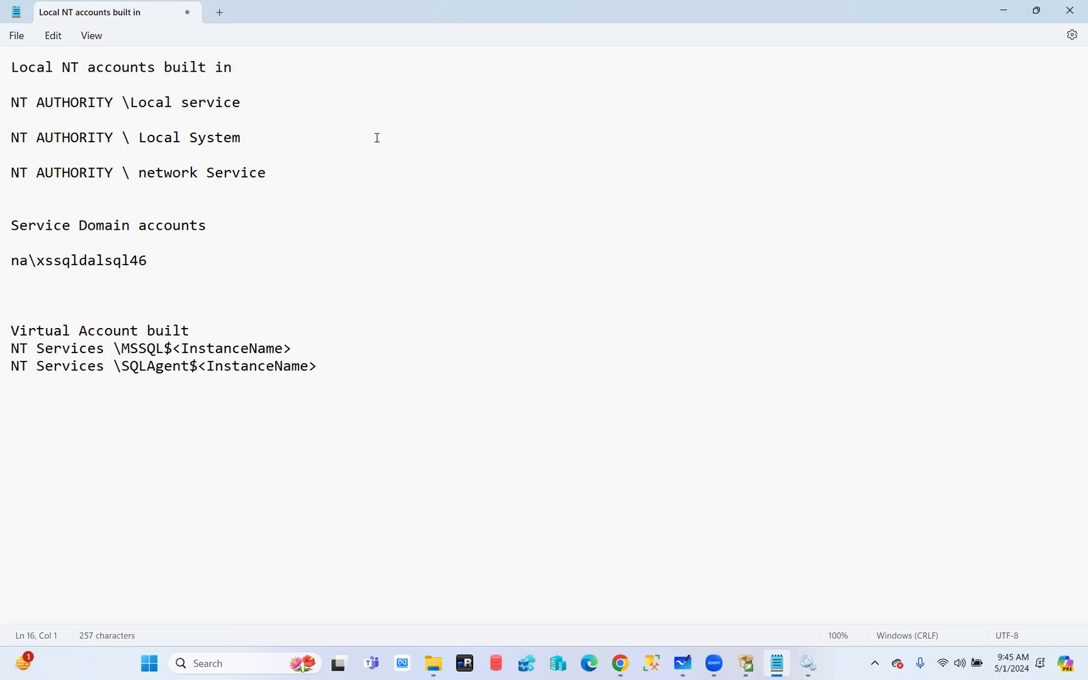
pyautogui.moveTo(272, 174); pyautogui.dragTo(10, 102)
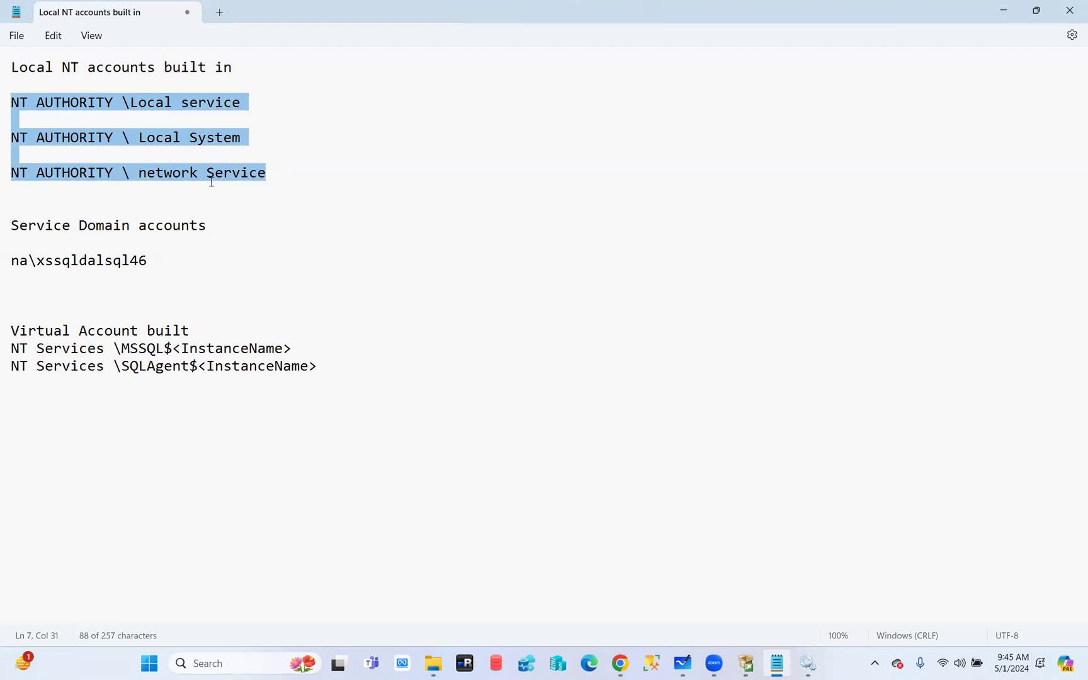
pyautogui.click(808, 664)
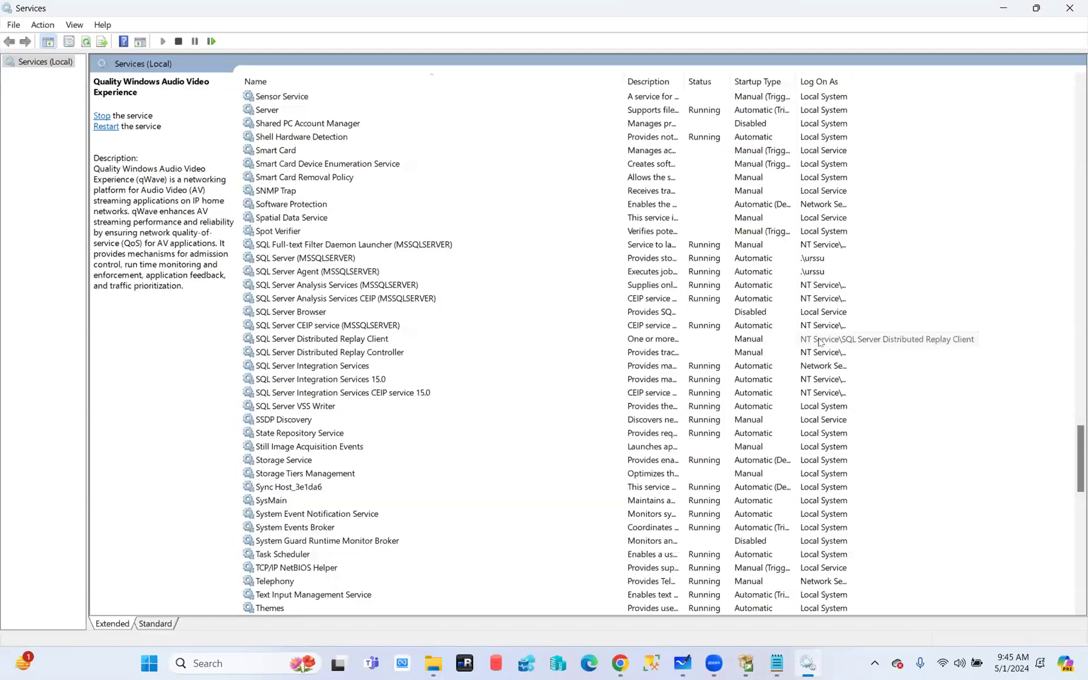
pyautogui.scroll(-20, 822, 458)
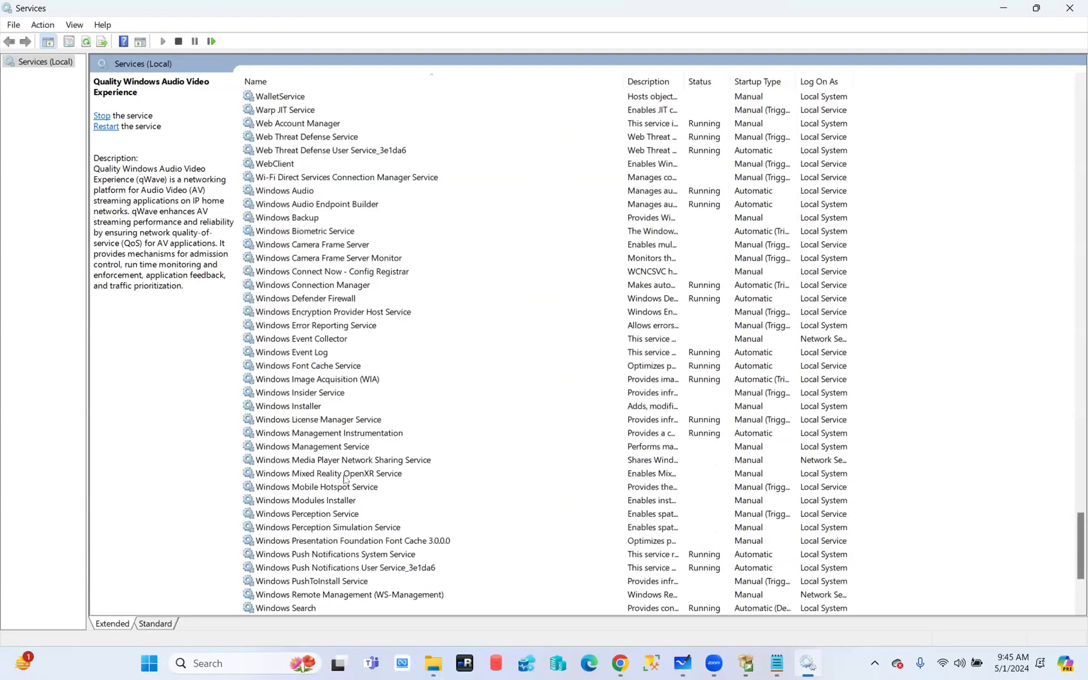
pyautogui.click(1004, 8)
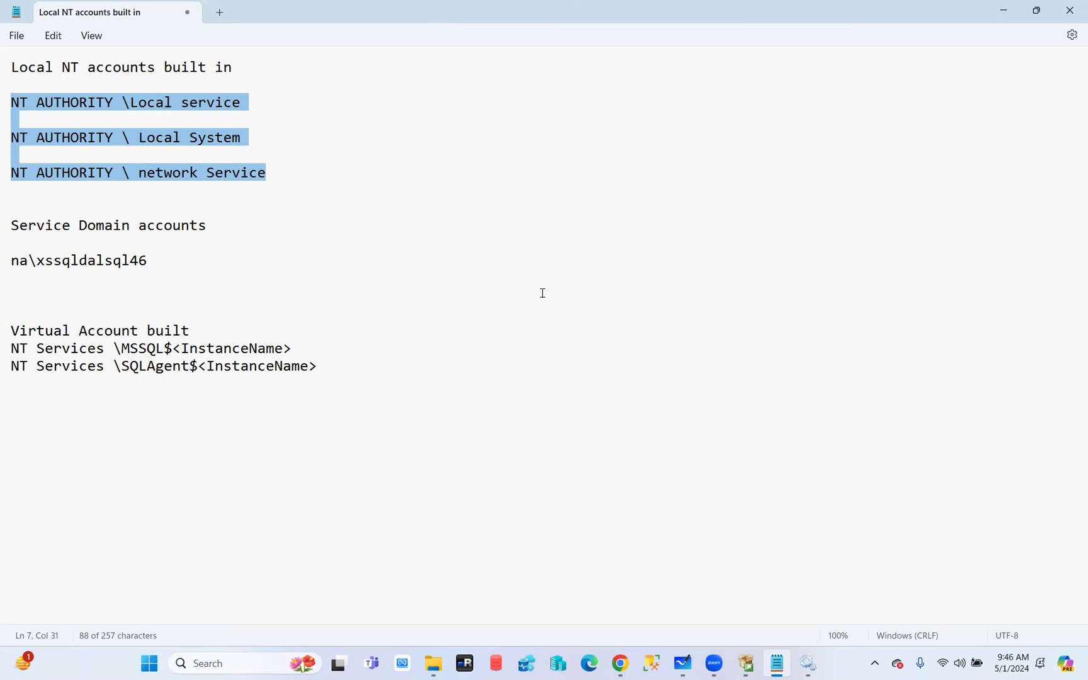
pyautogui.moveTo(350, 368); pyautogui.dragTo(3, 354)
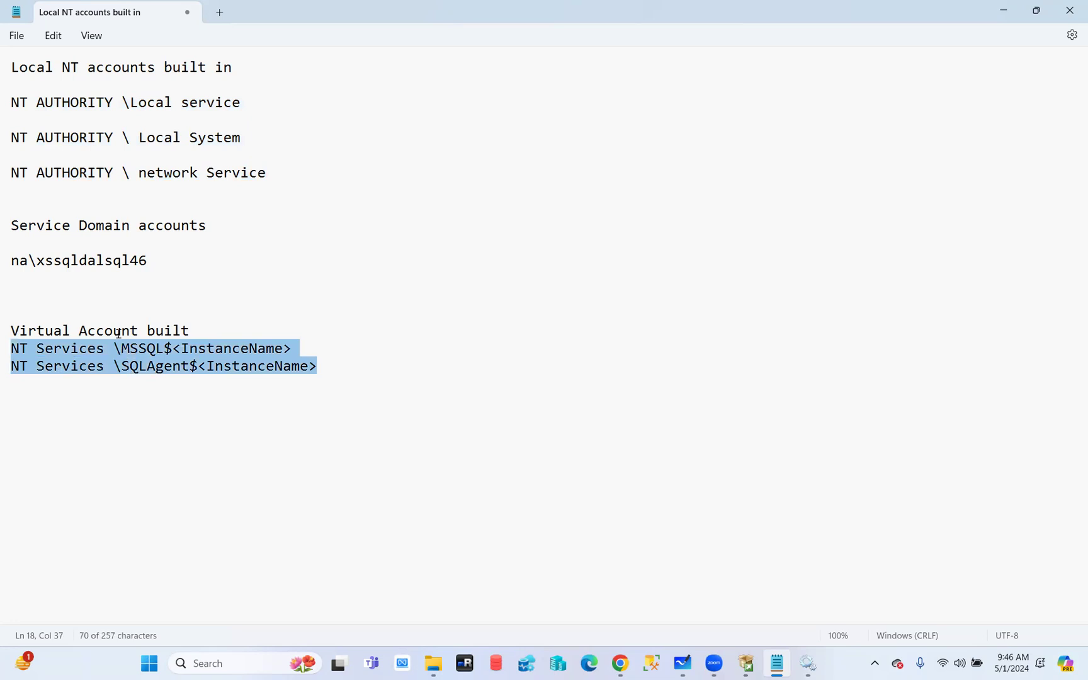
pyautogui.moveTo(178, 263); pyautogui.dragTo(3, 275)
pyautogui.moveTo(328, 368); pyautogui.dragTo(3, 355)
pyautogui.moveTo(199, 263); pyautogui.dragTo(2, 269)
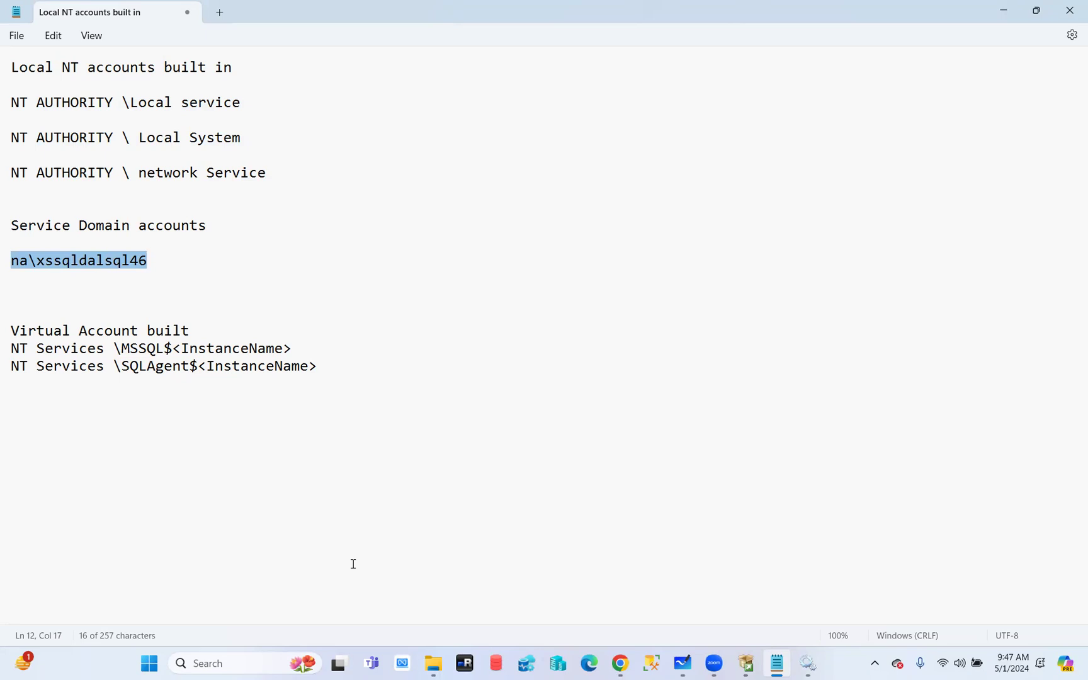
# Switch between the Notepad account notes and Setup, ending on Server Configuration with the NT Service\MSSQL$PROD accounts
pyautogui.click(746, 664)
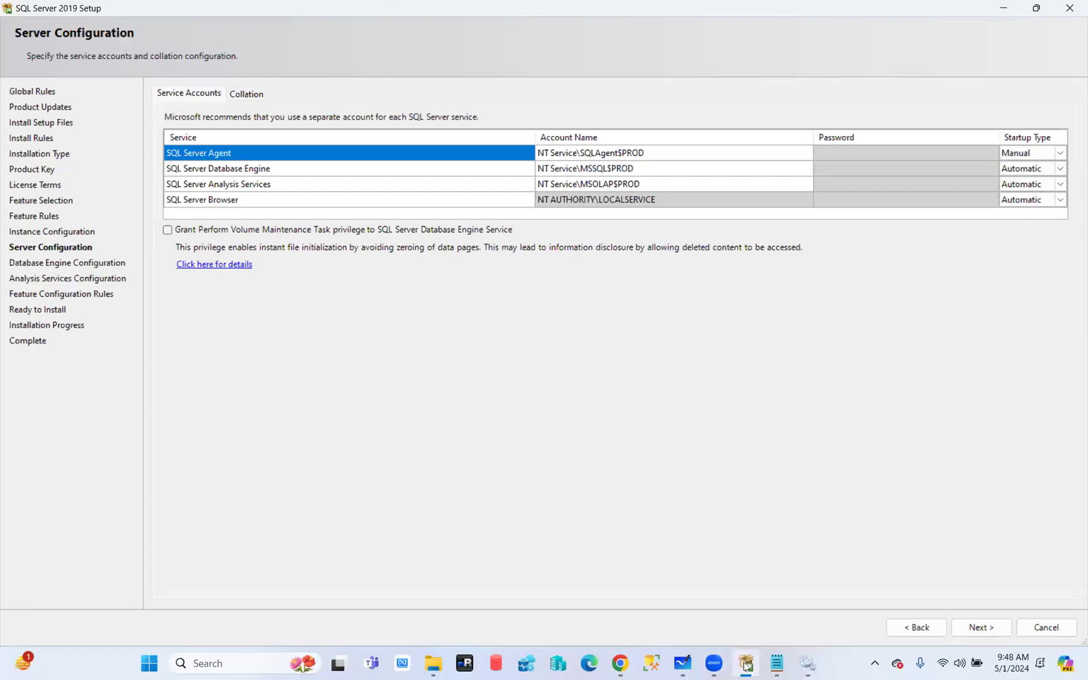
pyautogui.click(746, 664)
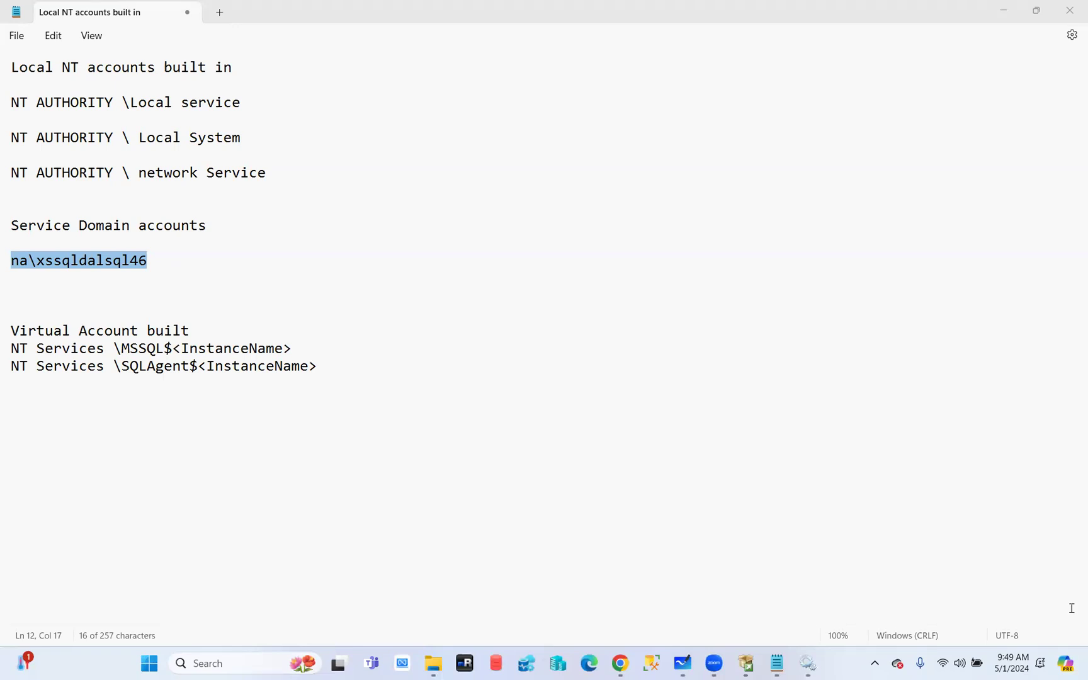
pyautogui.click(751, 658)
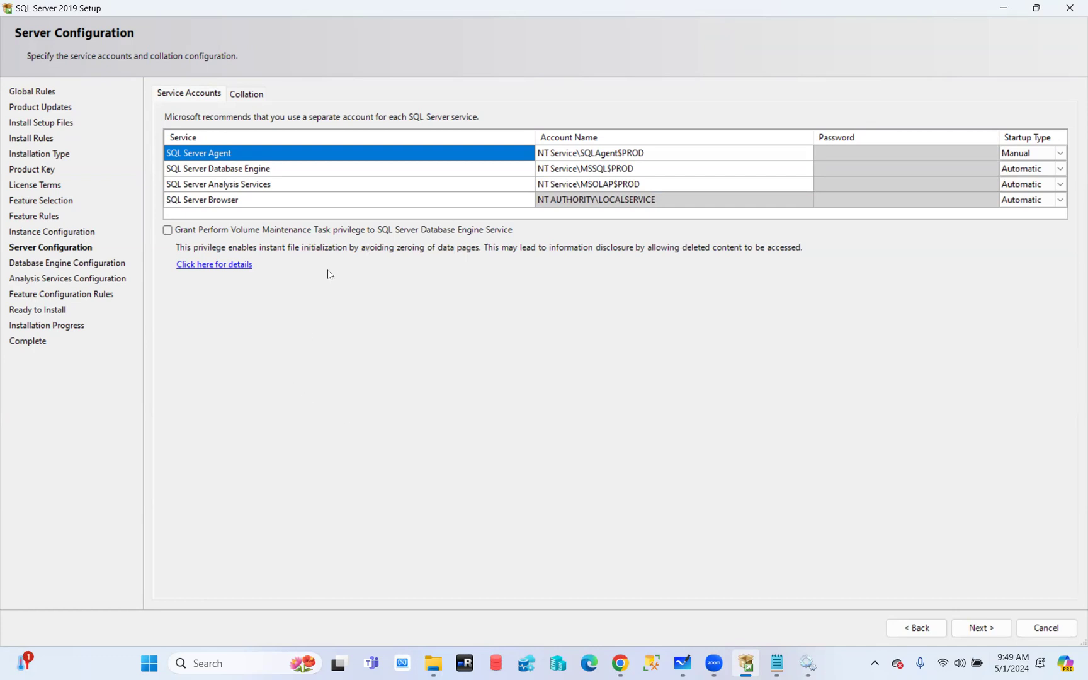
# Run whoami in Command Prompt, copy the returned account name, and close the terminal
pyautogui.click(597, 157)
pyautogui.press('super+r')
pyautogui.write('c')
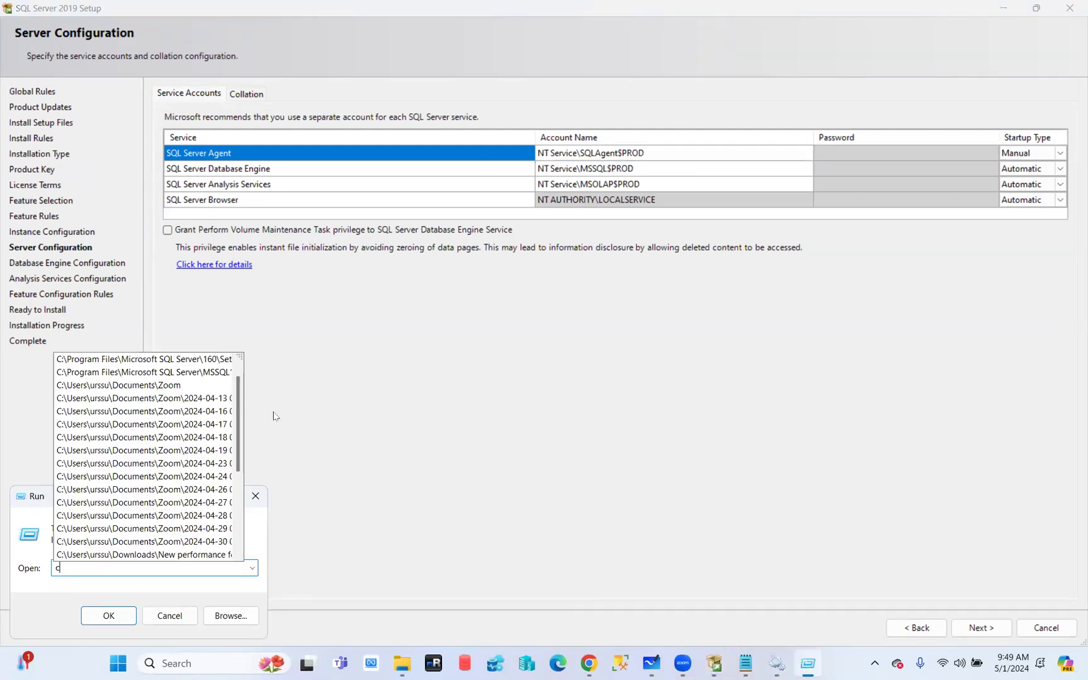
pyautogui.write('md')
pyautogui.press('Return')
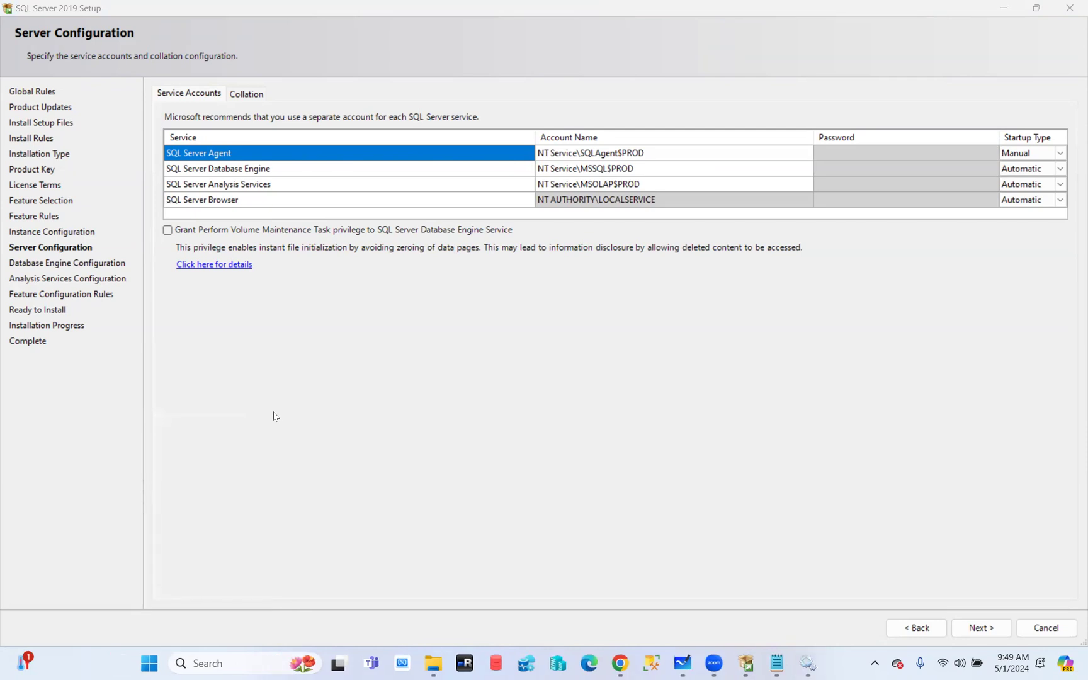
pyautogui.write('whoami')
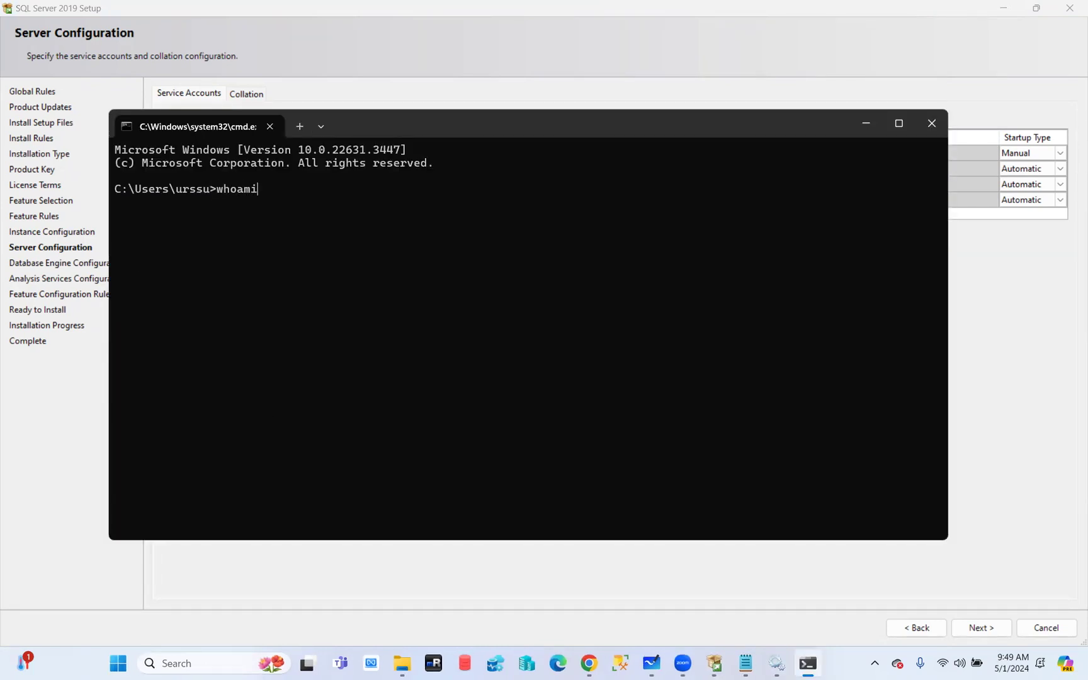
pyautogui.press('Return')
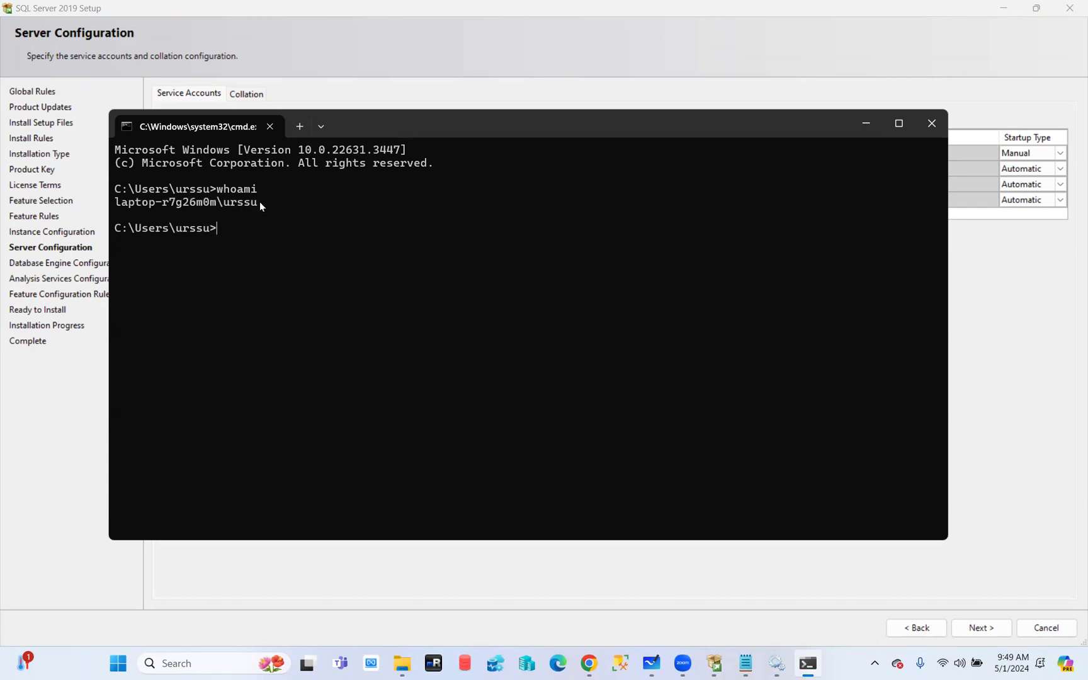
pyautogui.moveTo(260, 201)
pyautogui.mouseDown()
pyautogui.moveTo(109, 207)
pyautogui.moveTo(253, 208)
pyautogui.mouseUp()
pyautogui.hotkey('ctrl', 'c')
pyautogui.rightClick(242, 203)
pyautogui.click(933, 123)
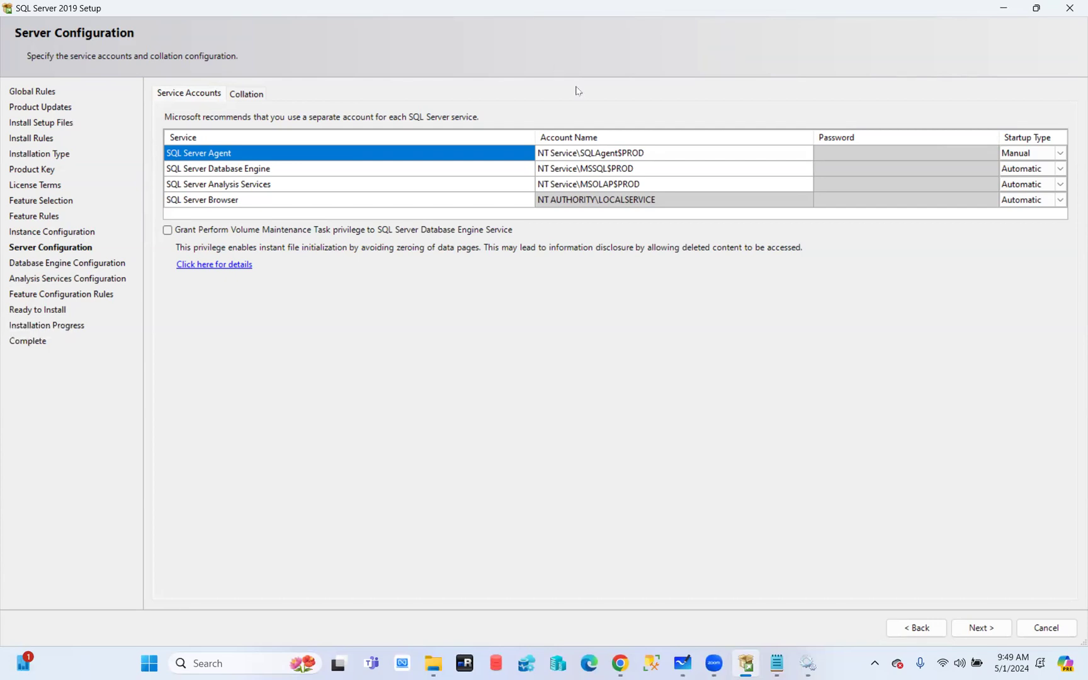
# Give SQL Server Agent the pasted local account, its password, and Automatic startup
pyautogui.click(693, 151)
pyautogui.hotkey('ctrl', 'v')
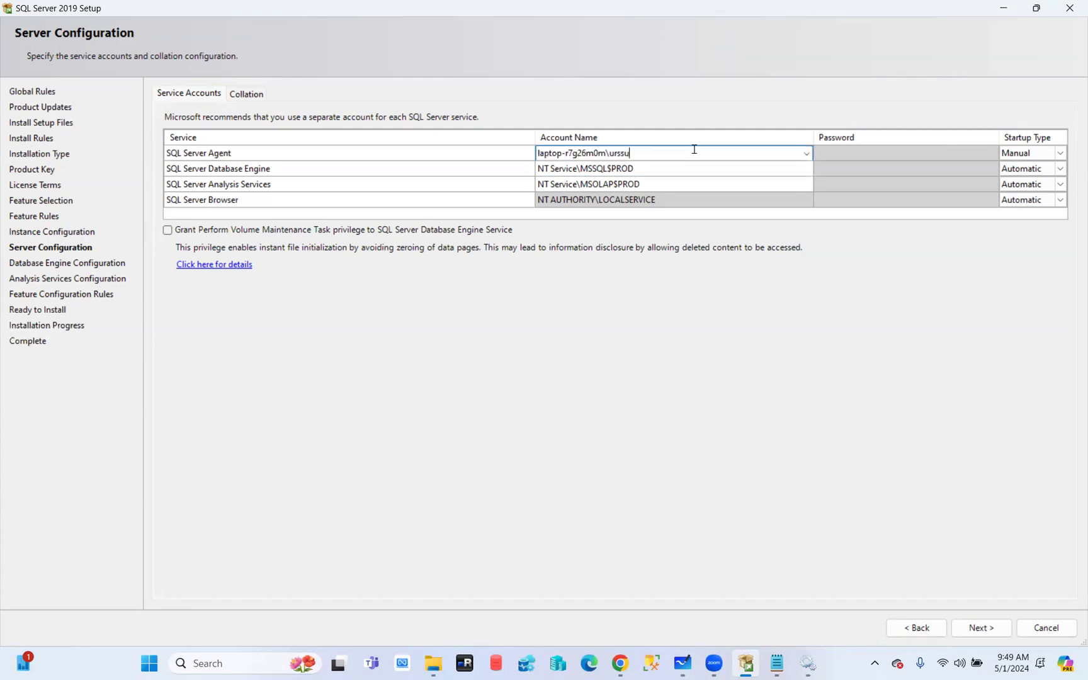
pyautogui.click(850, 150)
pyautogui.write('•••••••')
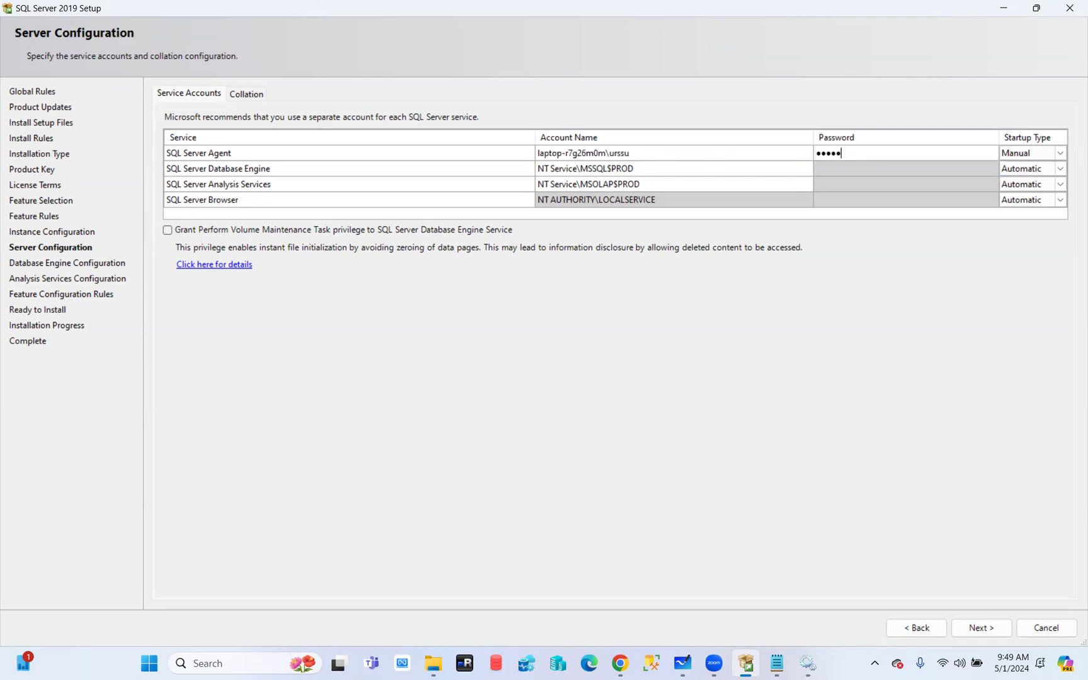
pyautogui.write('•••••')
pyautogui.click(1026, 153)
pyautogui.click(1060, 153)
pyautogui.click(1024, 165)
pyautogui.click(557, 189)
# Give the Database Engine the same pasted local account and enter its password
pyautogui.click(607, 169)
pyautogui.click(608, 169)
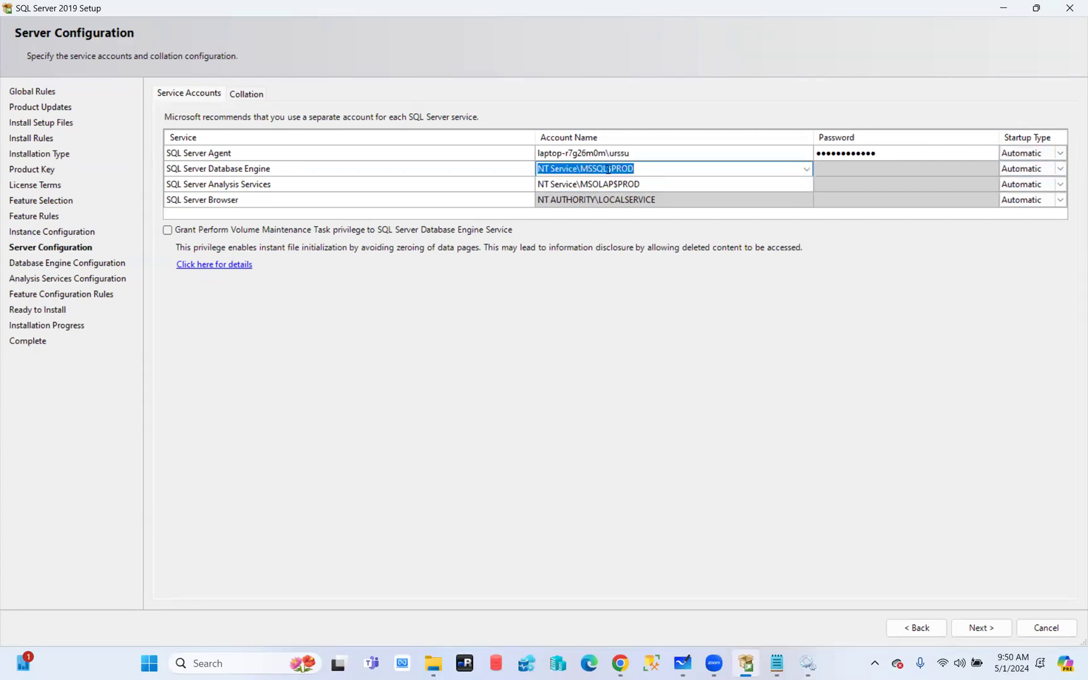
pyautogui.hotkey('ctrl', 'v')
pyautogui.click(847, 172)
pyautogui.click(848, 169)
pyautogui.write('••••••••')
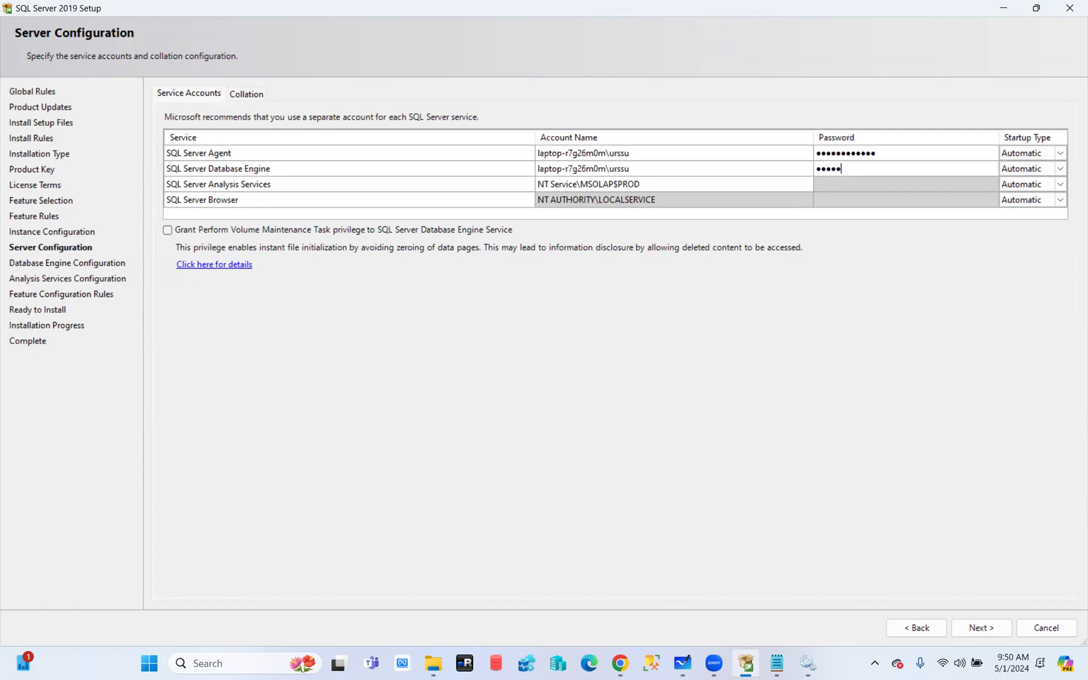
pyautogui.write('••••')
pyautogui.hotkey('shift', 'Tab')
pyautogui.press('Tab')
# Review the Browser account and startup types, then show Collation: SQL_Latin1_General_CP1_CI_AS and Latin1_General_CI_AS
pyautogui.click(207, 205)
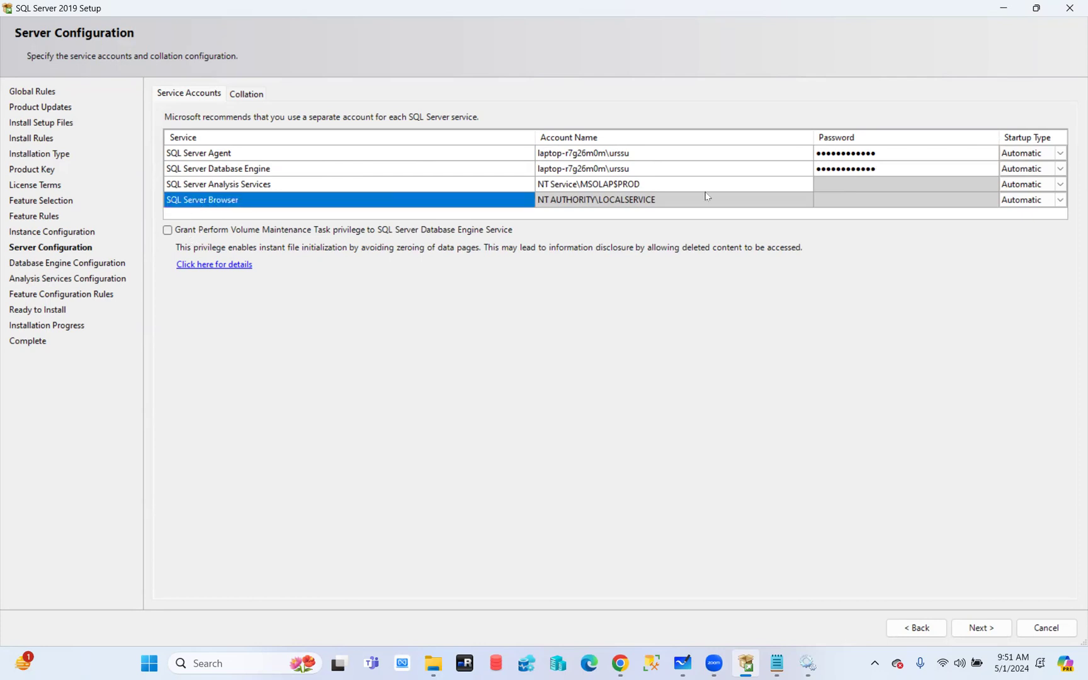
pyautogui.click(626, 207)
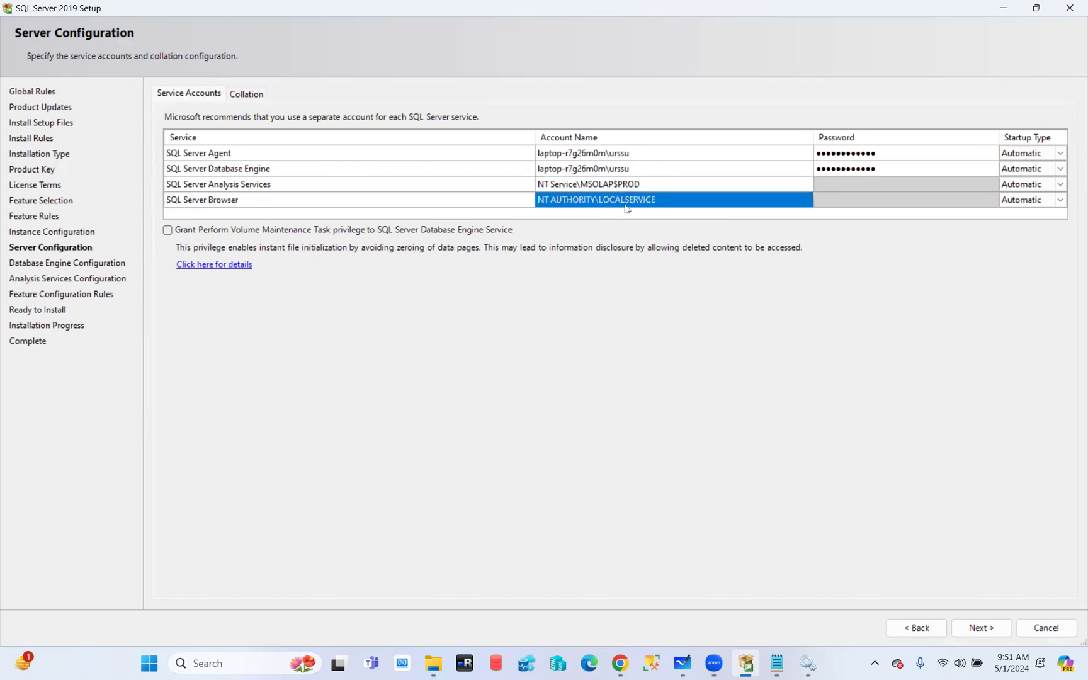
pyautogui.click(624, 210)
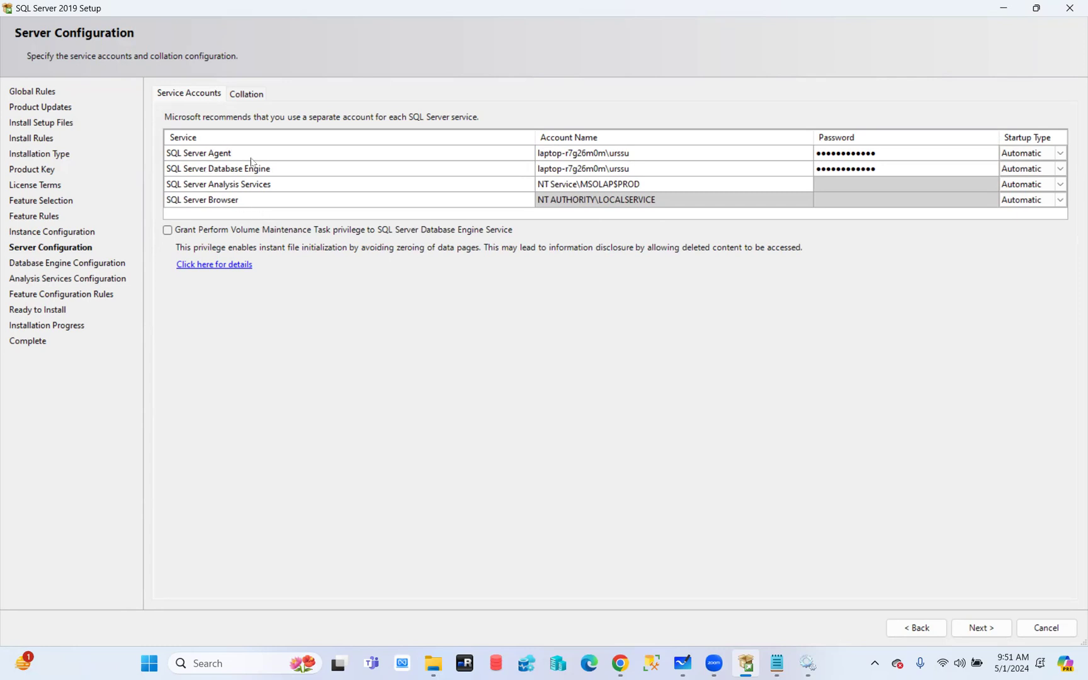
pyautogui.click(1050, 155)
pyautogui.click(1028, 170)
pyautogui.click(247, 95)
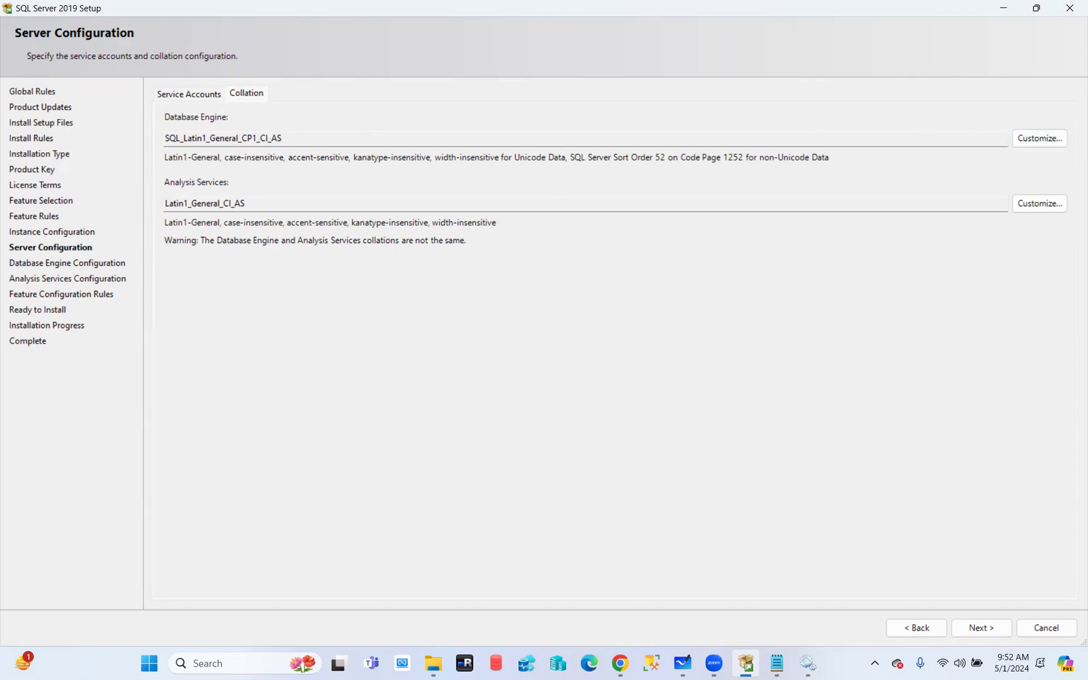
pyautogui.click(1050, 139)
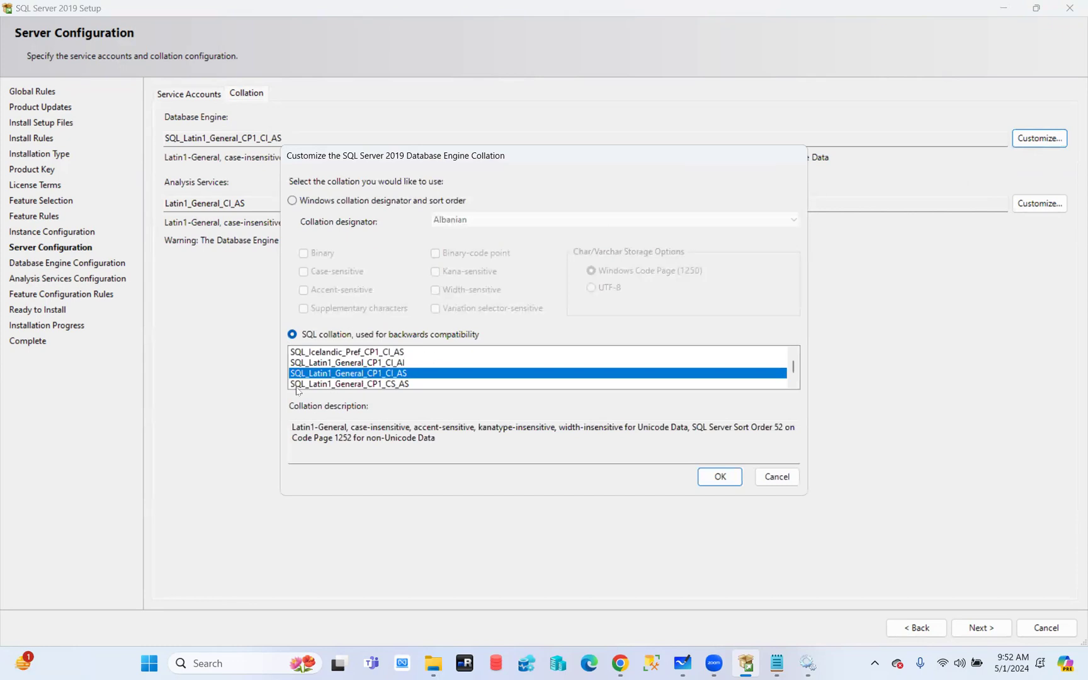
pyautogui.scroll(-15, 341, 365)
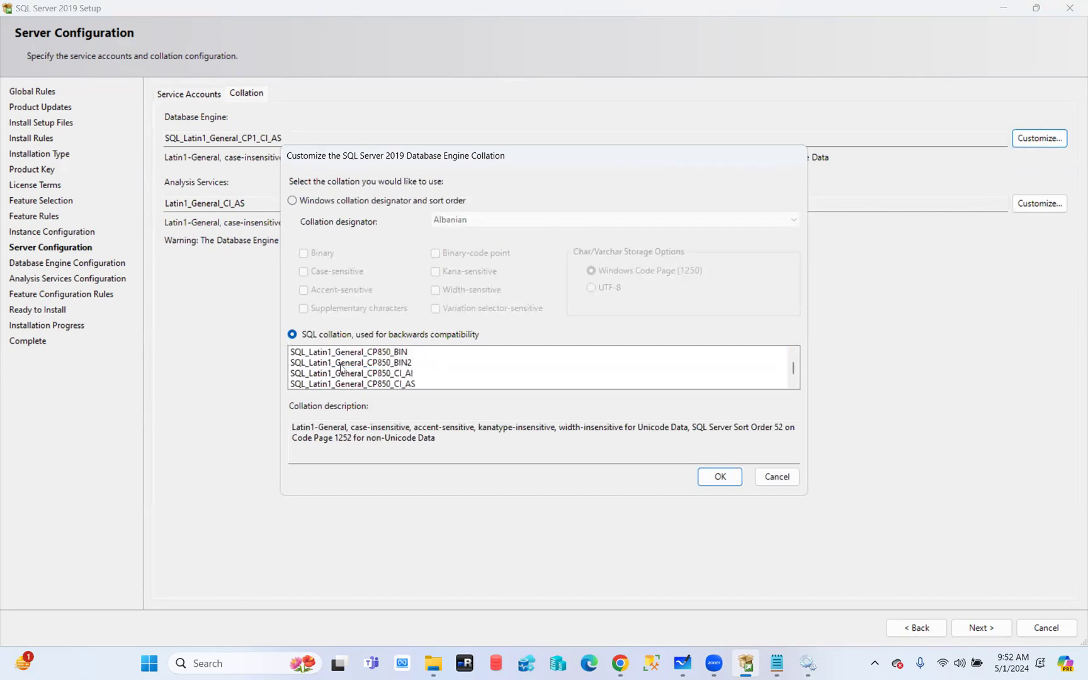
pyautogui.scroll(20, 341, 369)
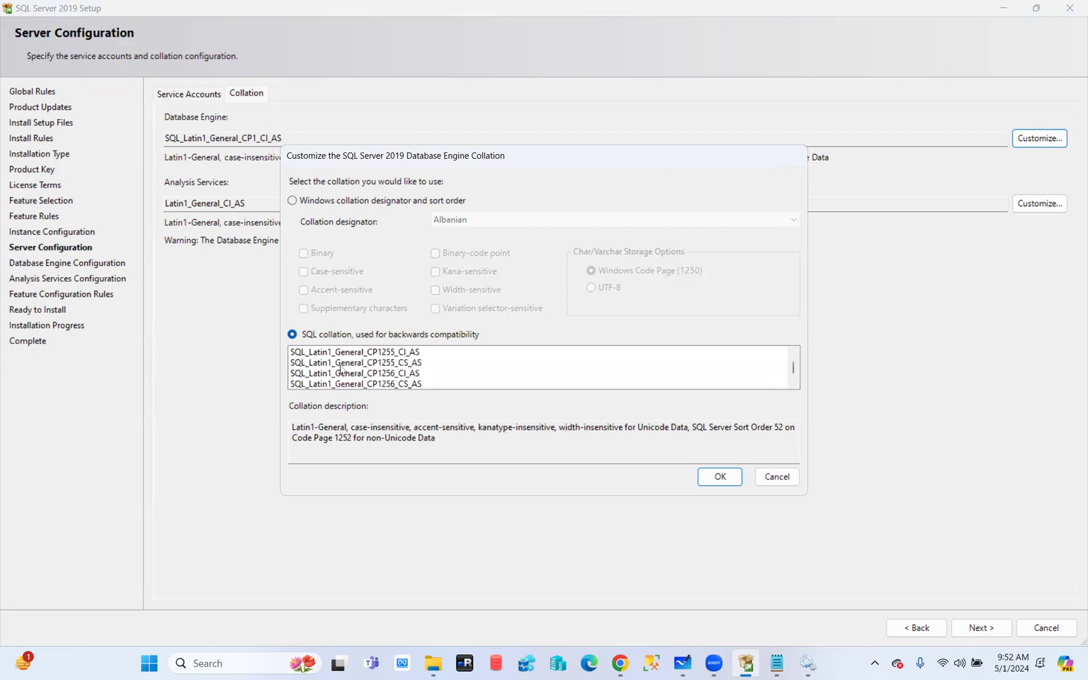
pyautogui.scroll(5, 341, 369)
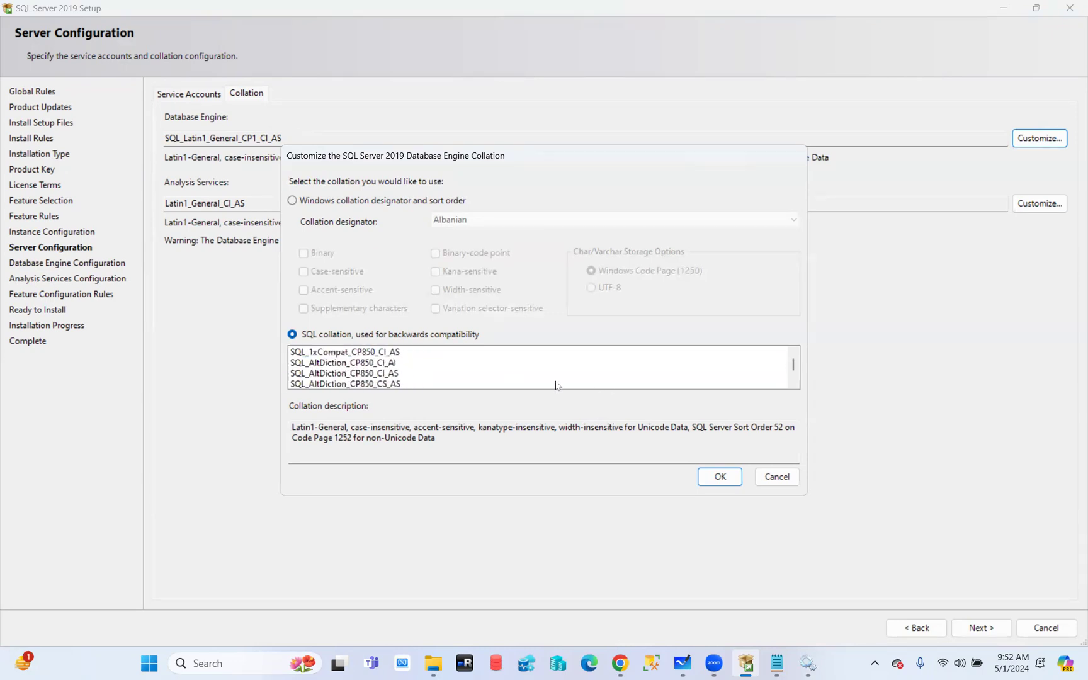
pyautogui.click(779, 477)
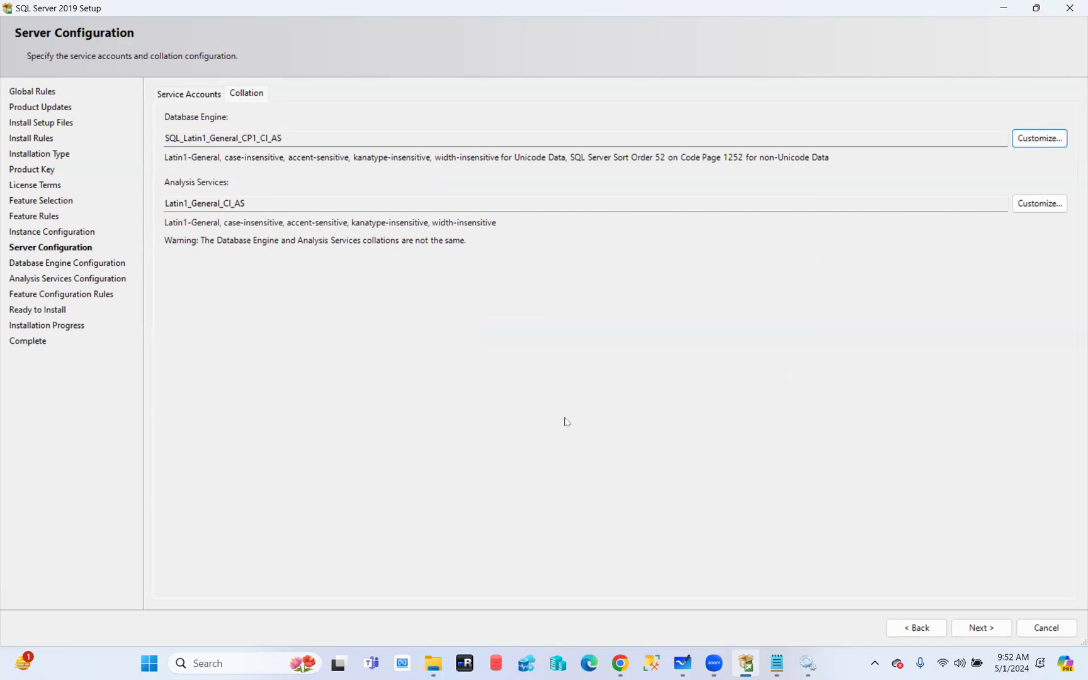
pyautogui.click(1030, 144)
pyautogui.scroll(5, 351, 368)
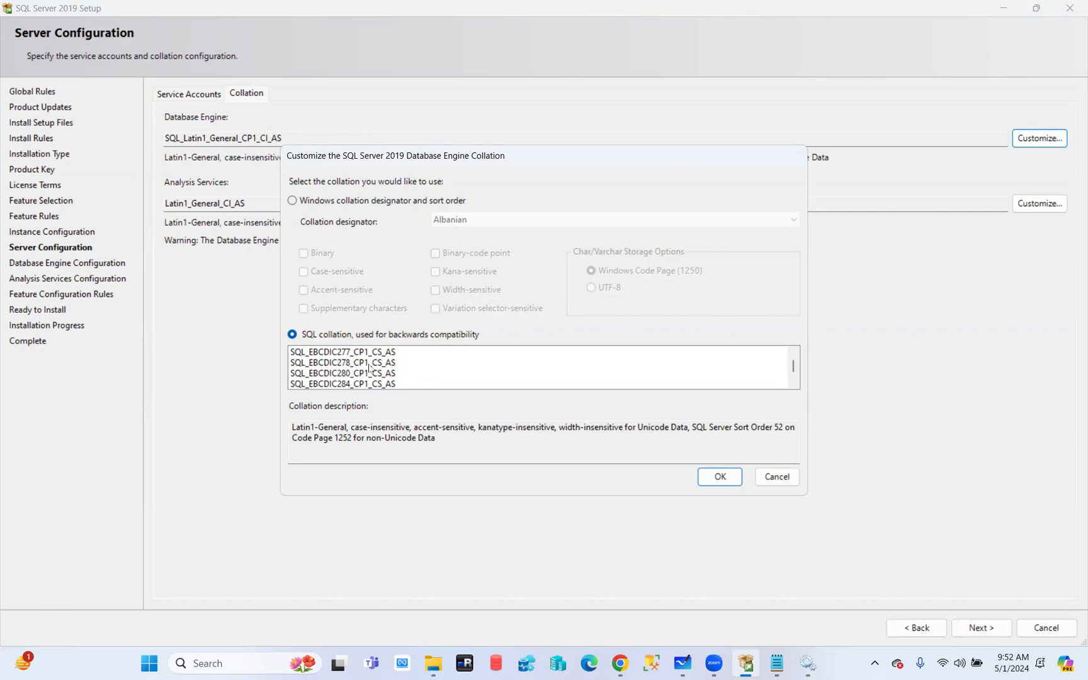
pyautogui.click(791, 479)
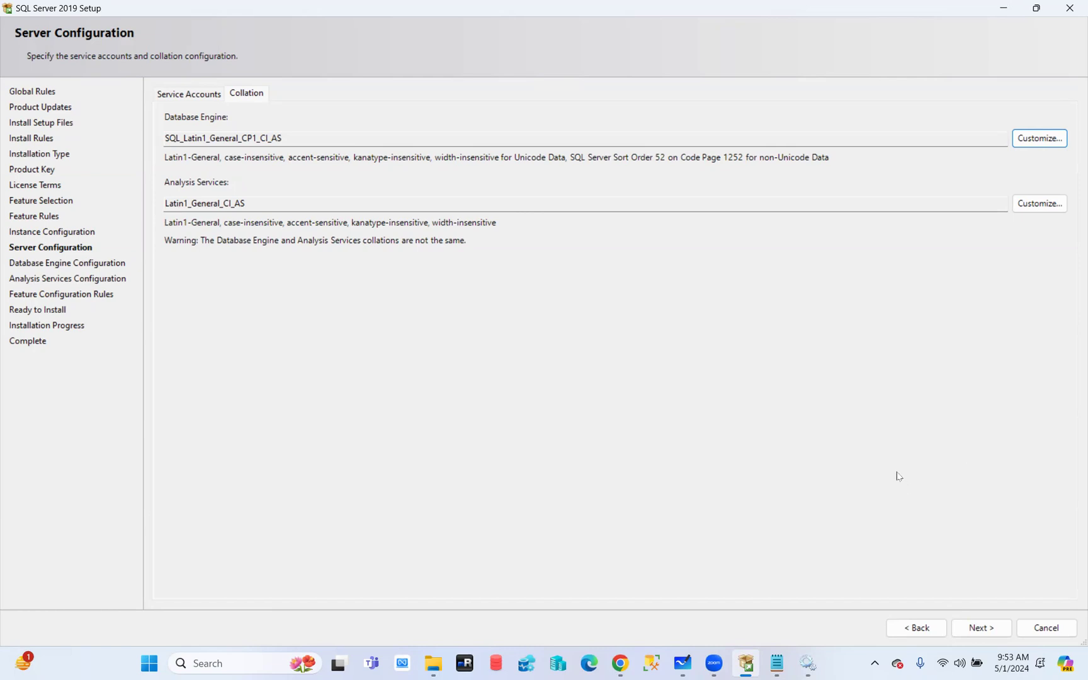
pyautogui.click(1032, 208)
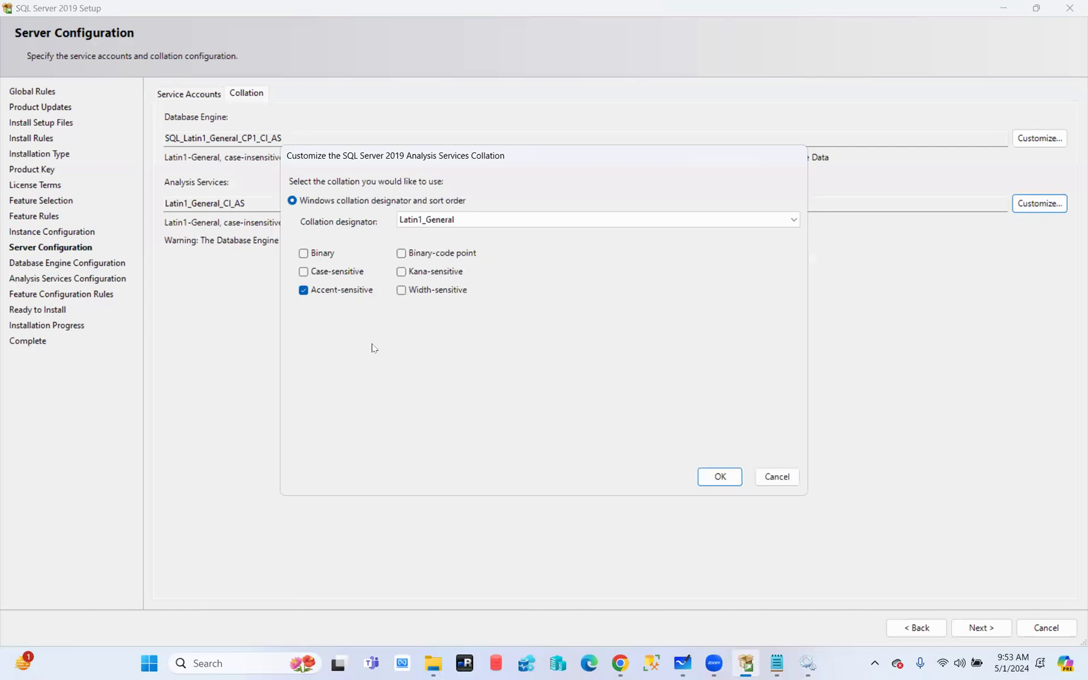
pyautogui.click(466, 219)
pyautogui.scroll(-7, 448, 362)
pyautogui.scroll(-1, 449, 362)
pyautogui.scroll(19, 438, 504)
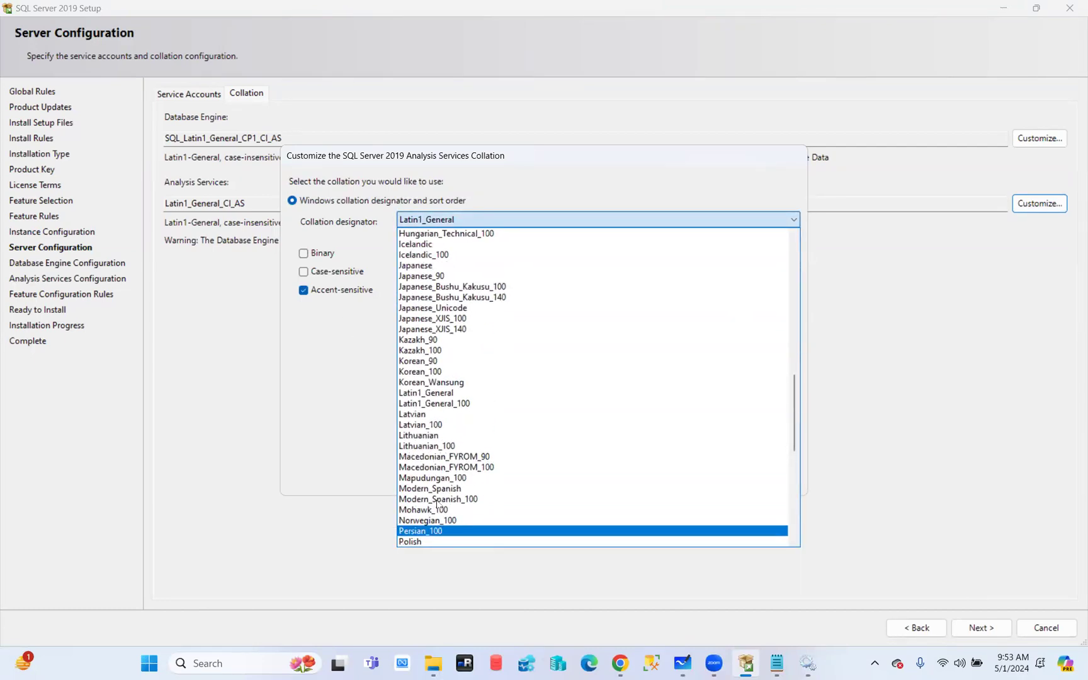
pyautogui.click(310, 391)
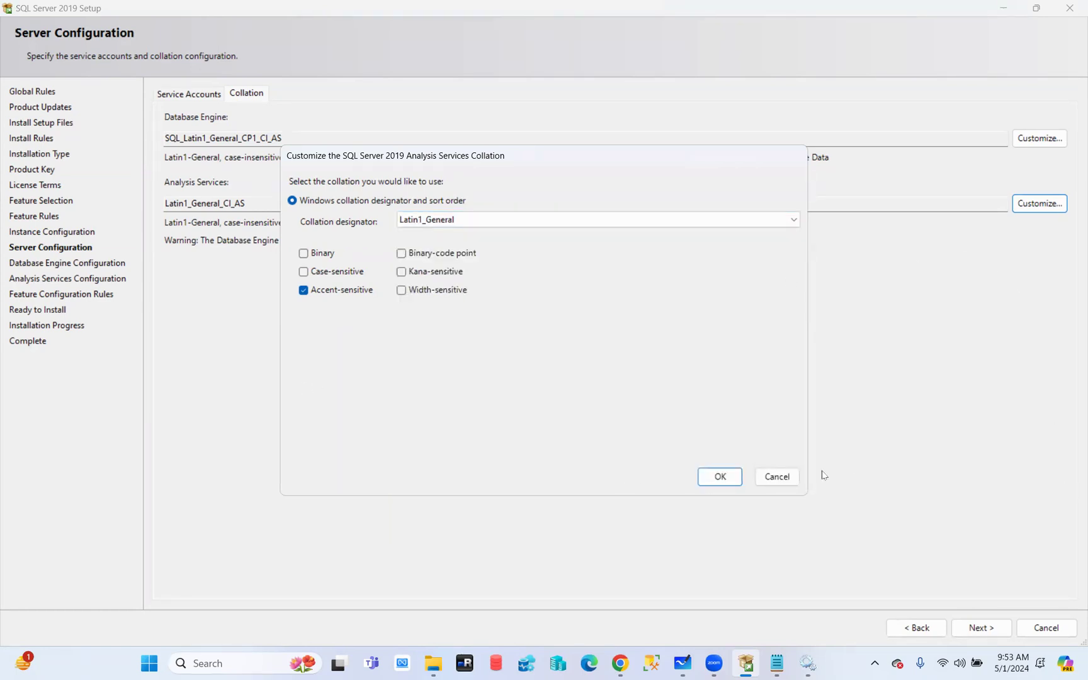
pyautogui.click(778, 474)
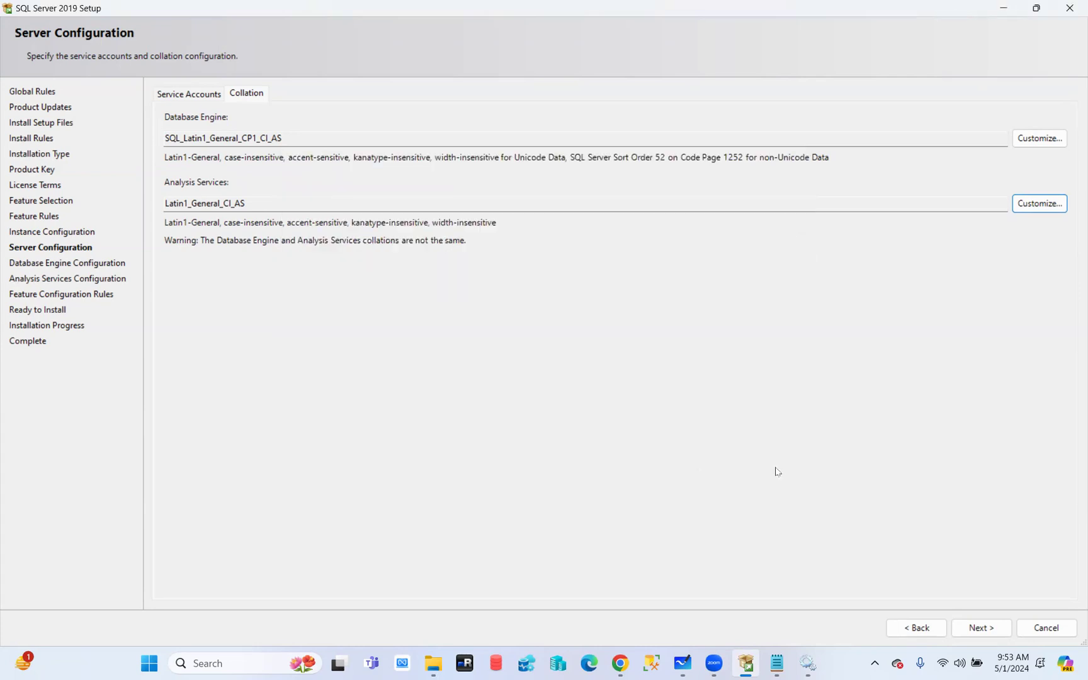
# On Service Accounts, tick 'Grant Perform Volume Maintenance Task privilege to SQL Server Database Engine Service'
pyautogui.click(188, 95)
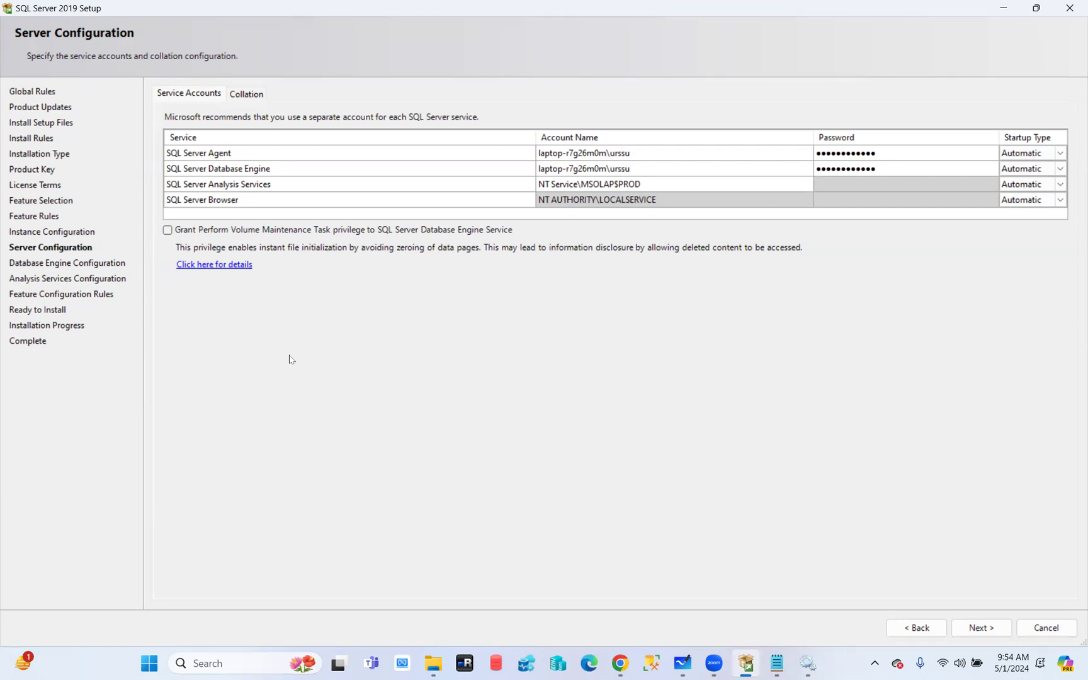
pyautogui.click(168, 231)
# Search Google for 'ifi in sql server' in a new Chrome tab, then return to Setup
pyautogui.click(631, 666)
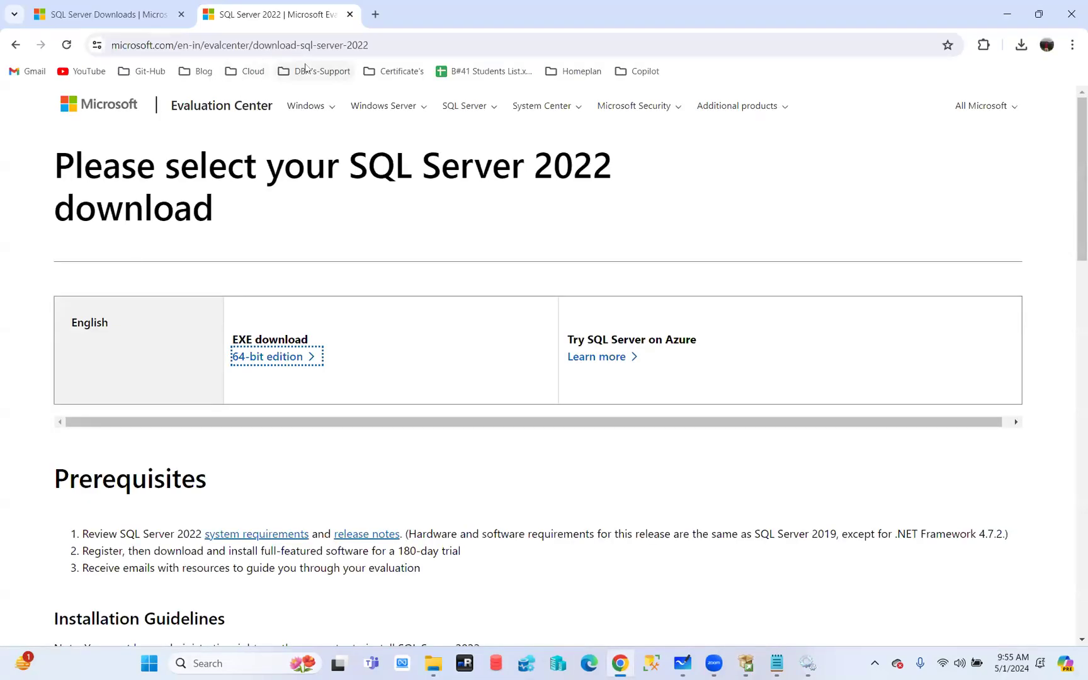
pyautogui.click(375, 15)
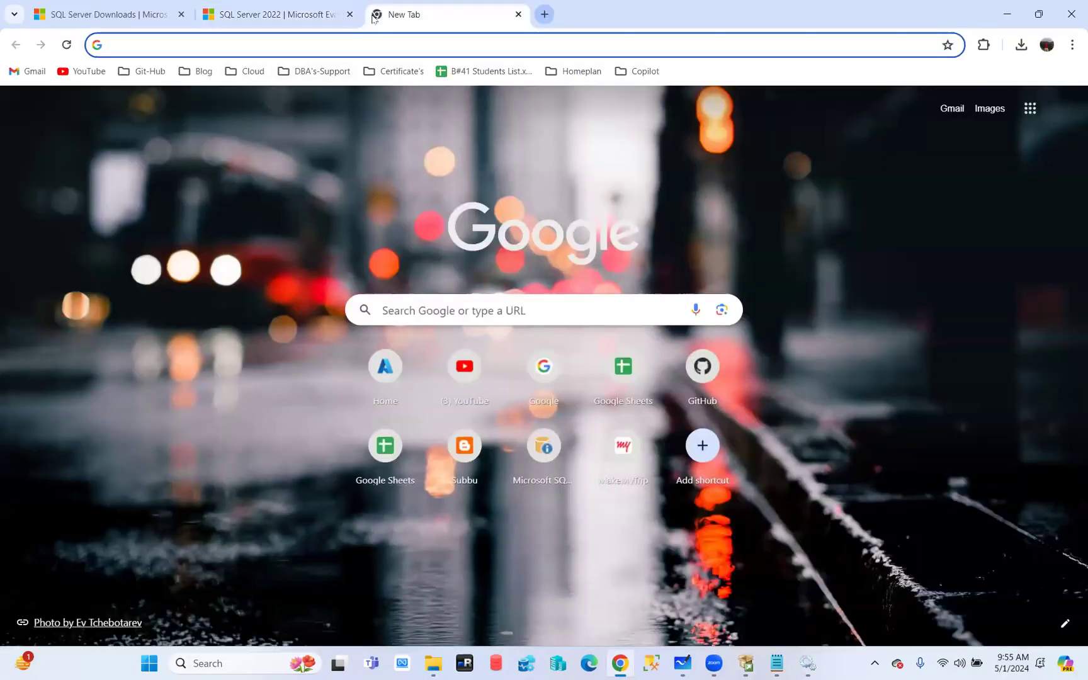
pyautogui.write('ifi i')
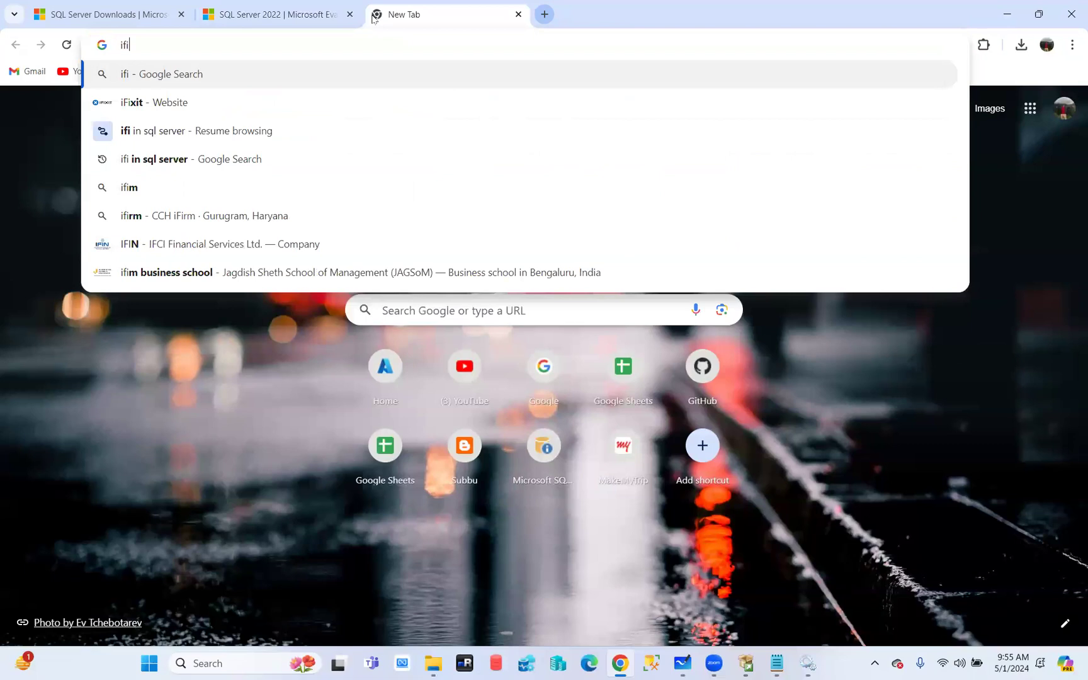
pyautogui.write('n sql server')
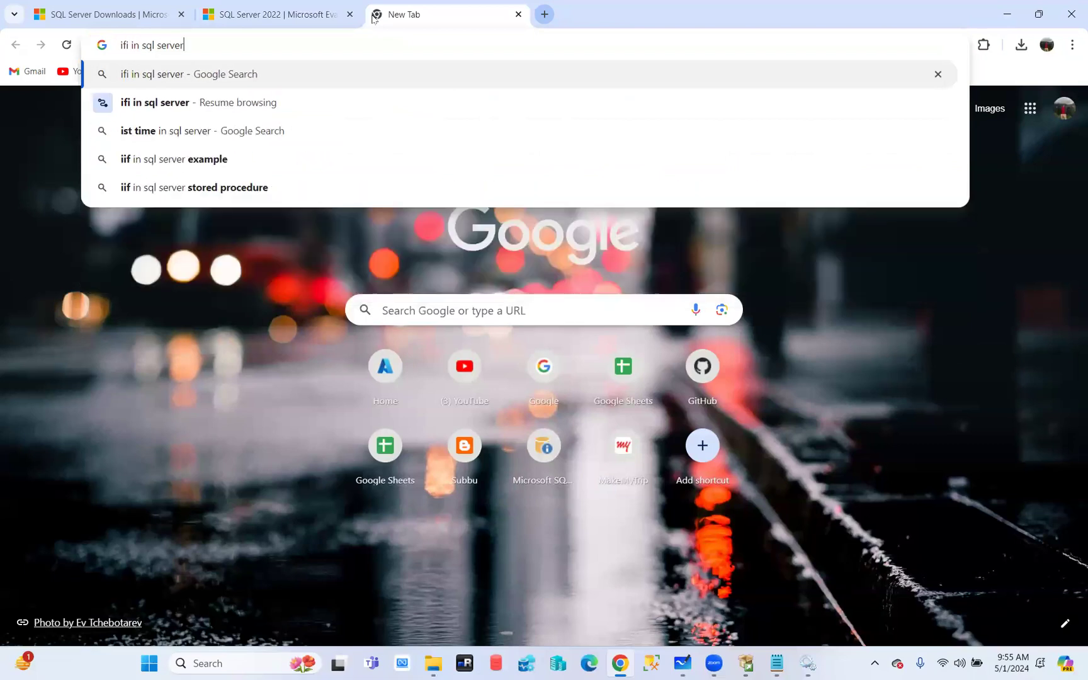
pyautogui.press('Return')
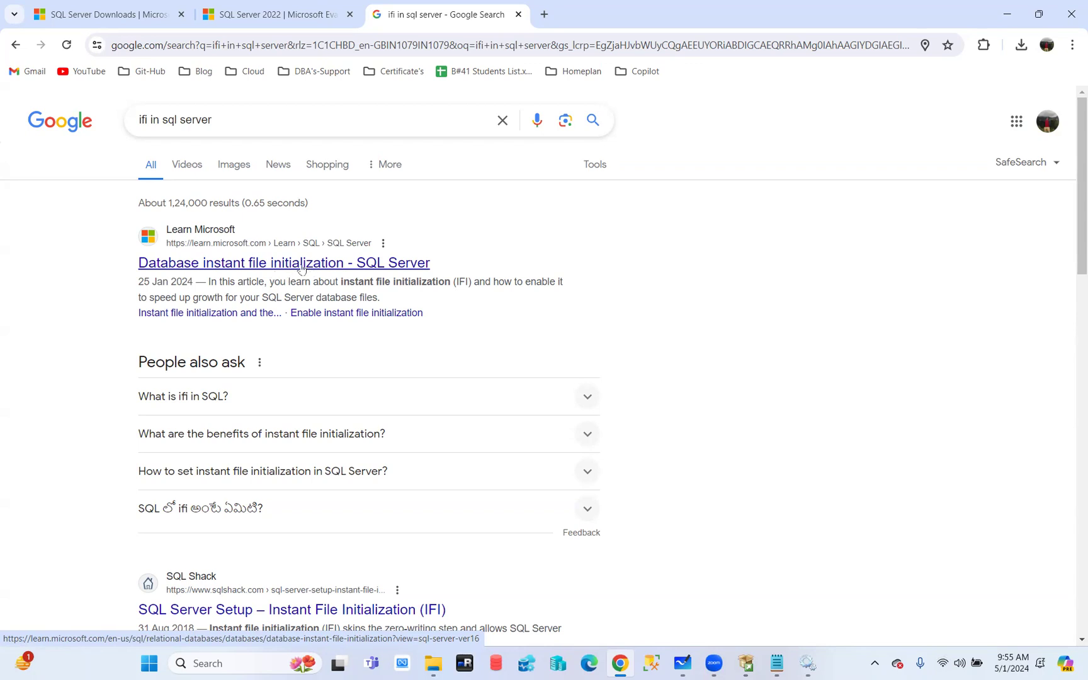
pyautogui.click(745, 663)
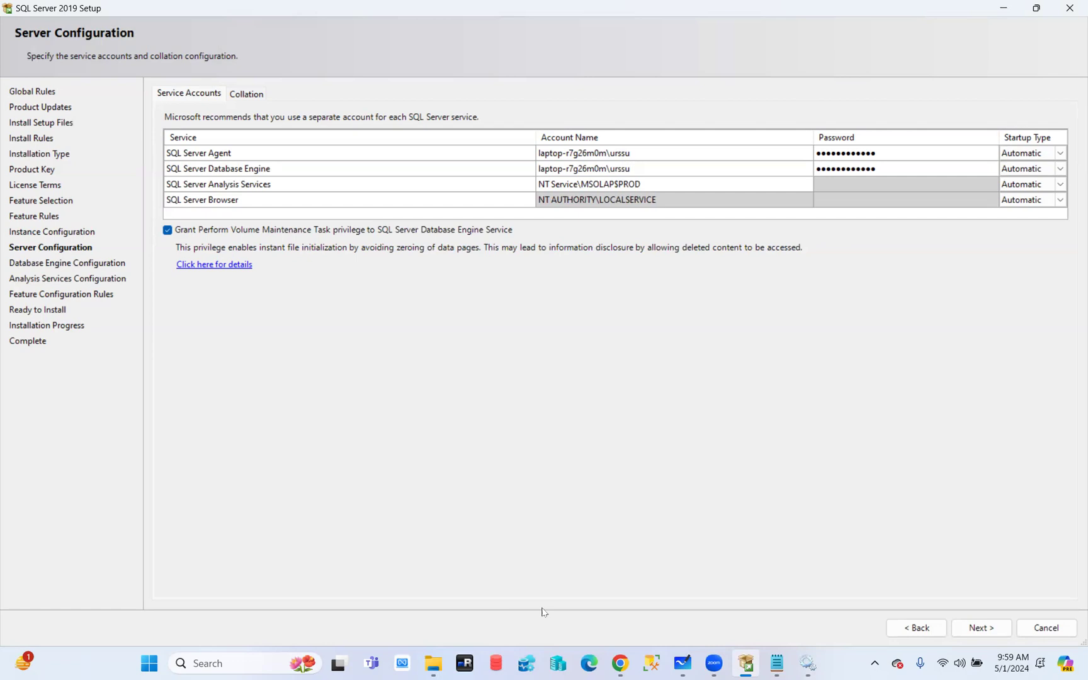
pyautogui.click(997, 630)
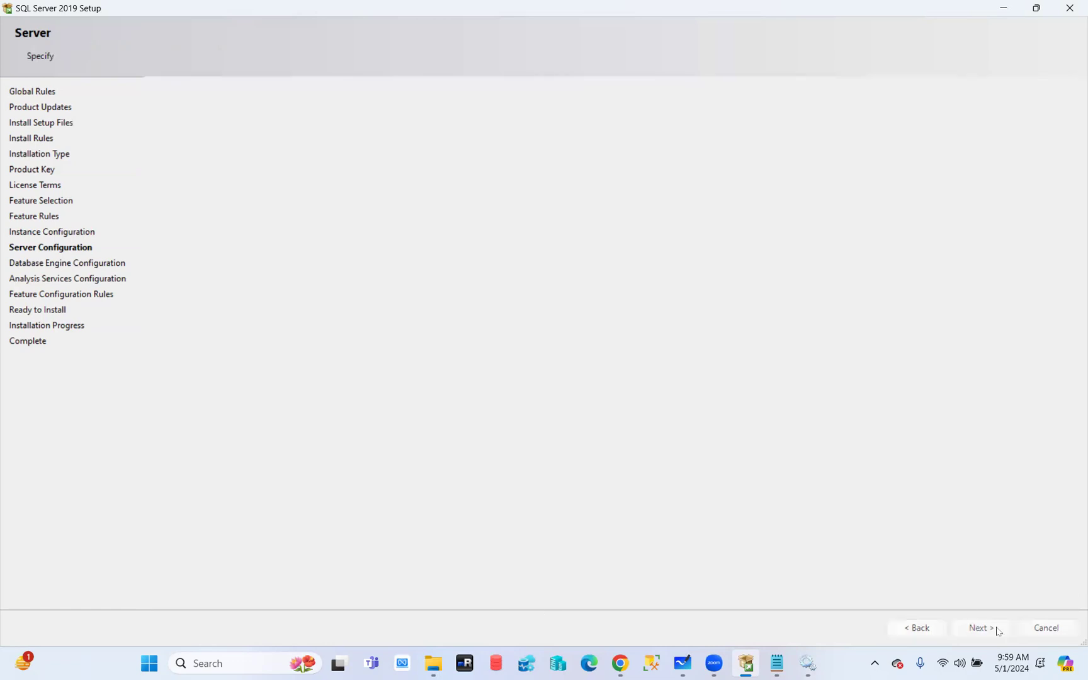
pyautogui.click(918, 629)
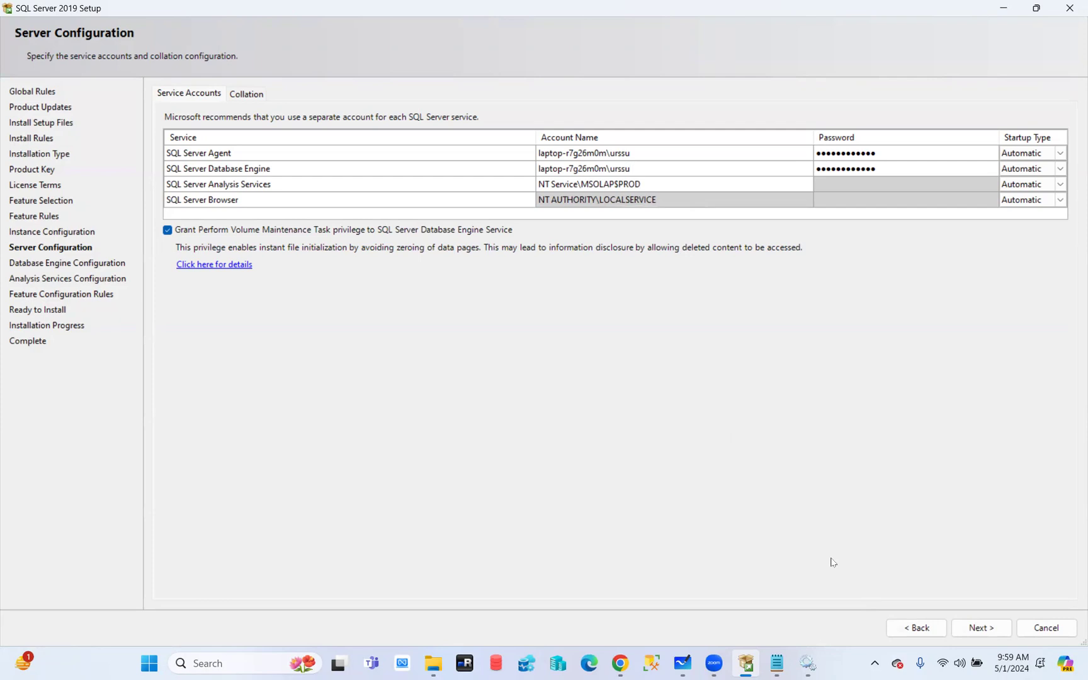
# Leave SQL Server Agent startup on Automatic and move on to Database Engine Configuration
pyautogui.click(1061, 153)
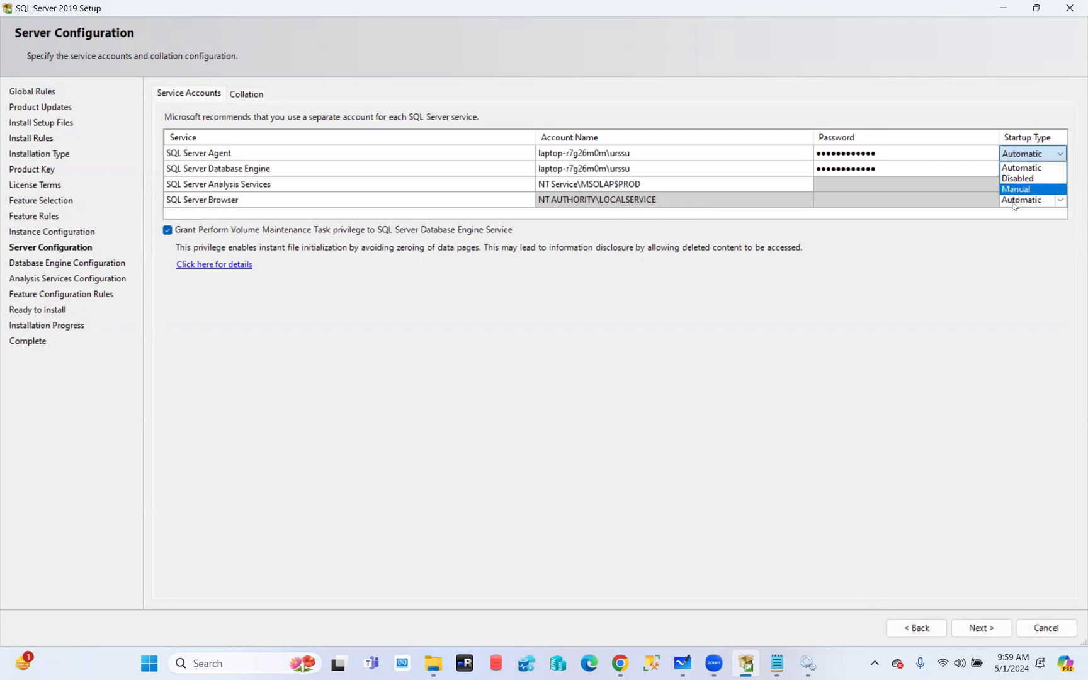
pyautogui.click(1035, 277)
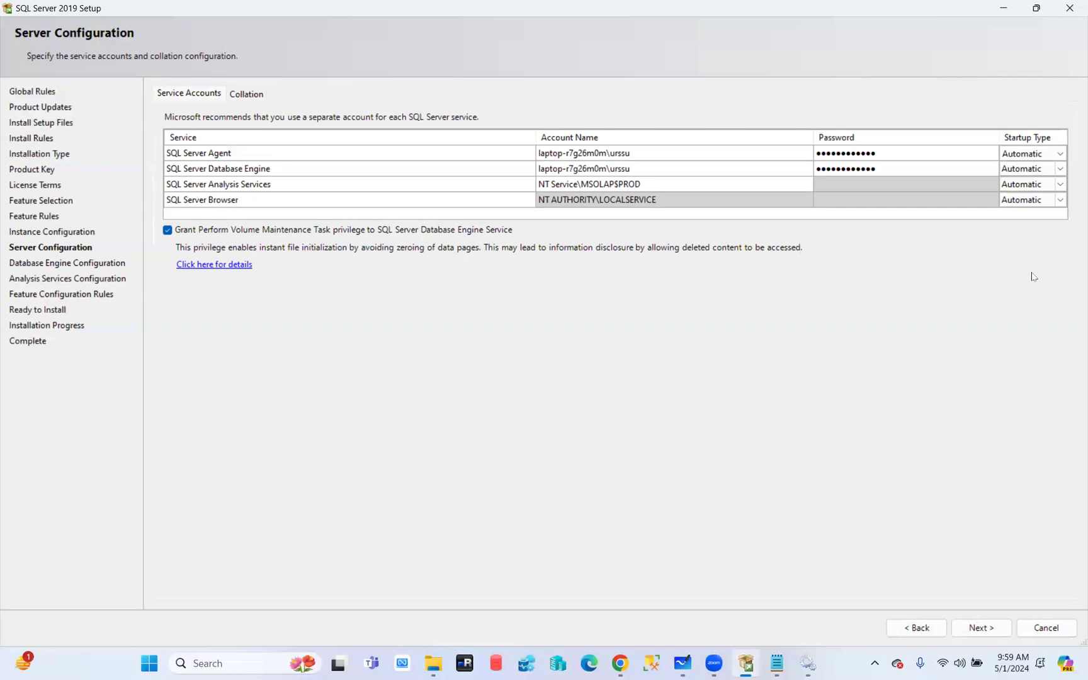
pyautogui.click(1062, 155)
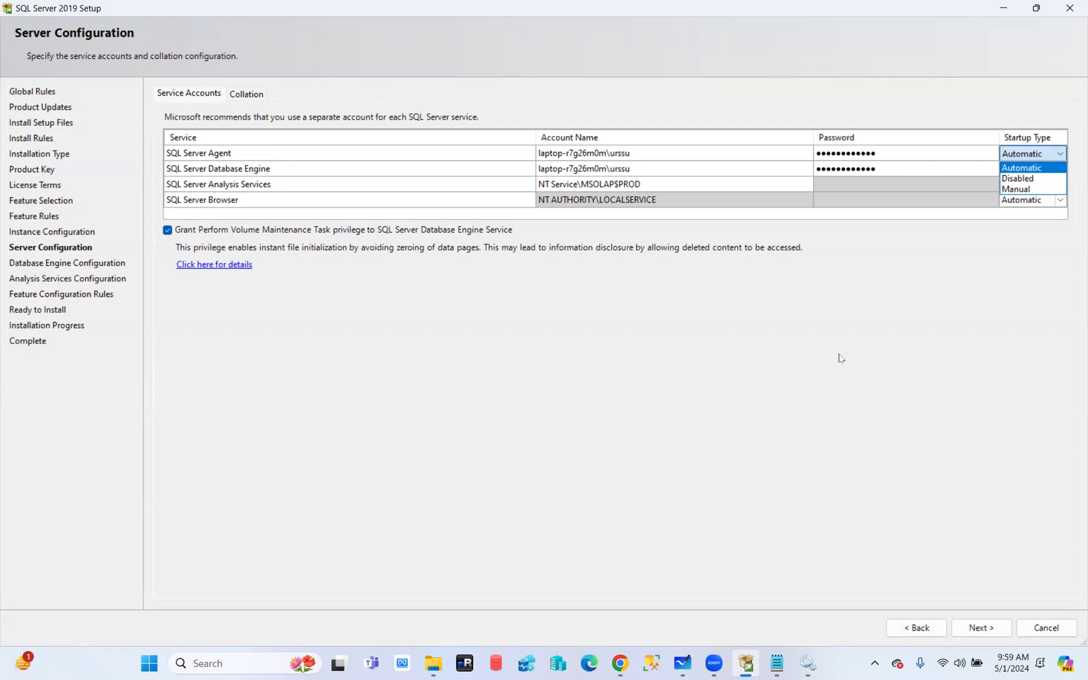
pyautogui.click(250, 94)
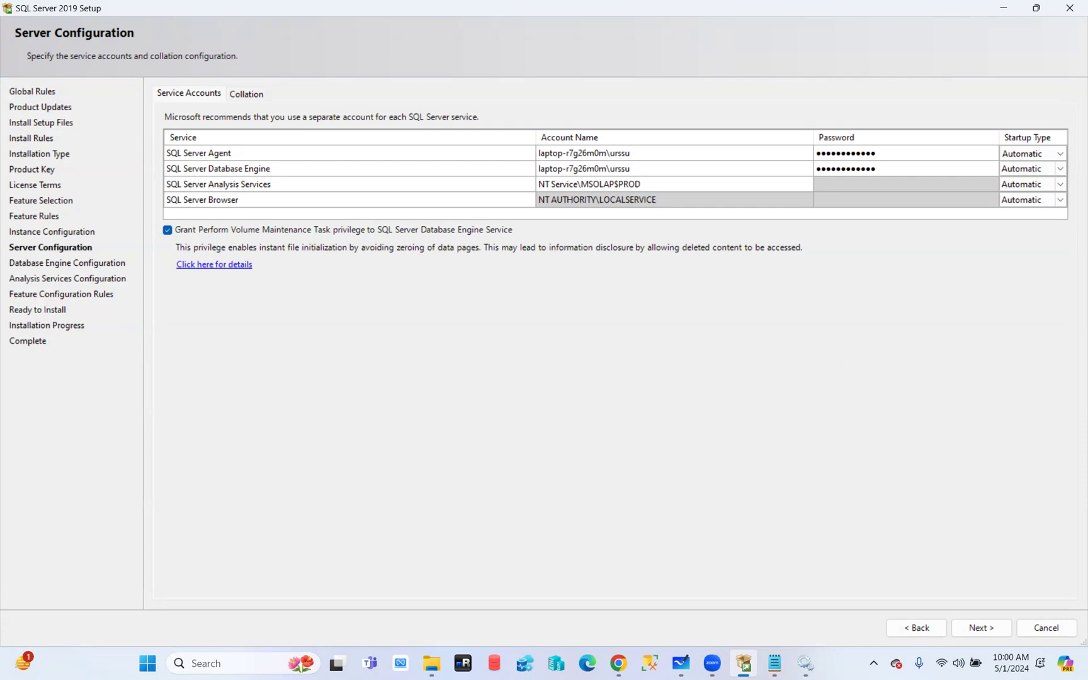
pyautogui.click(991, 634)
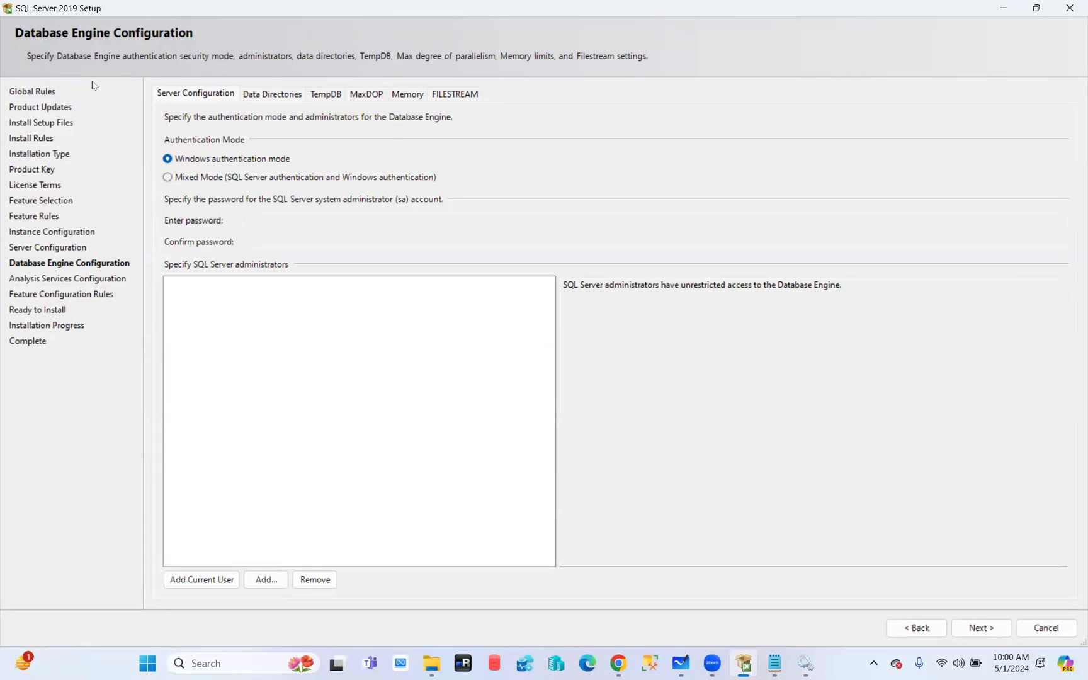
# Look over the D:\Program Files\Microsoft SQL Server\ data directories, then the TempDB settings
pyautogui.click(270, 96)
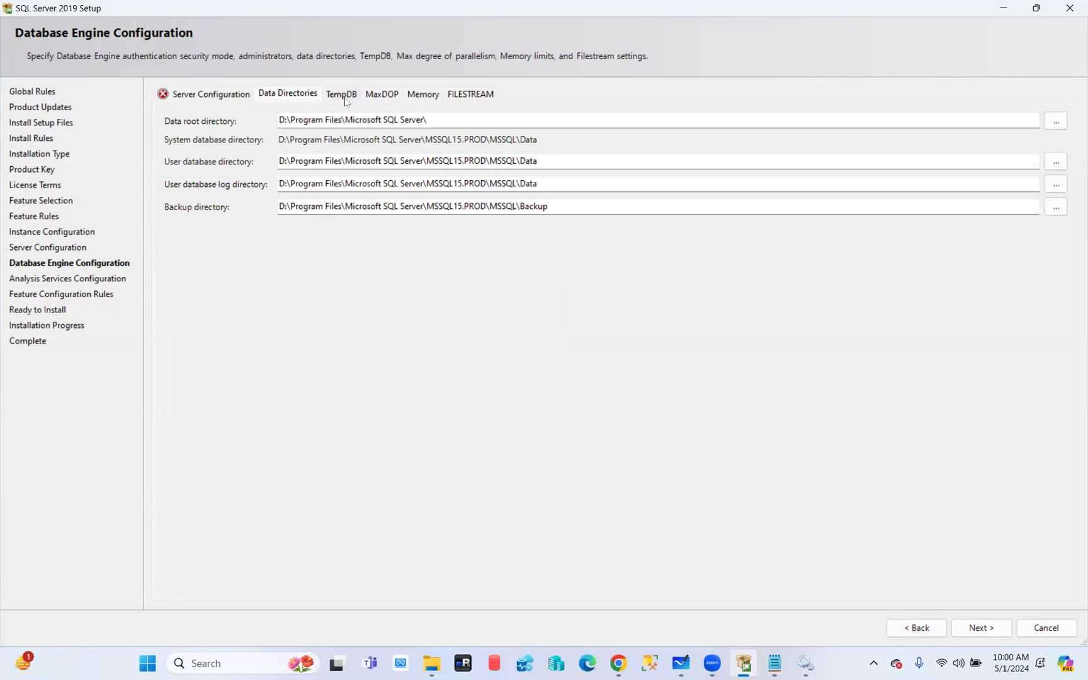
pyautogui.click(338, 99)
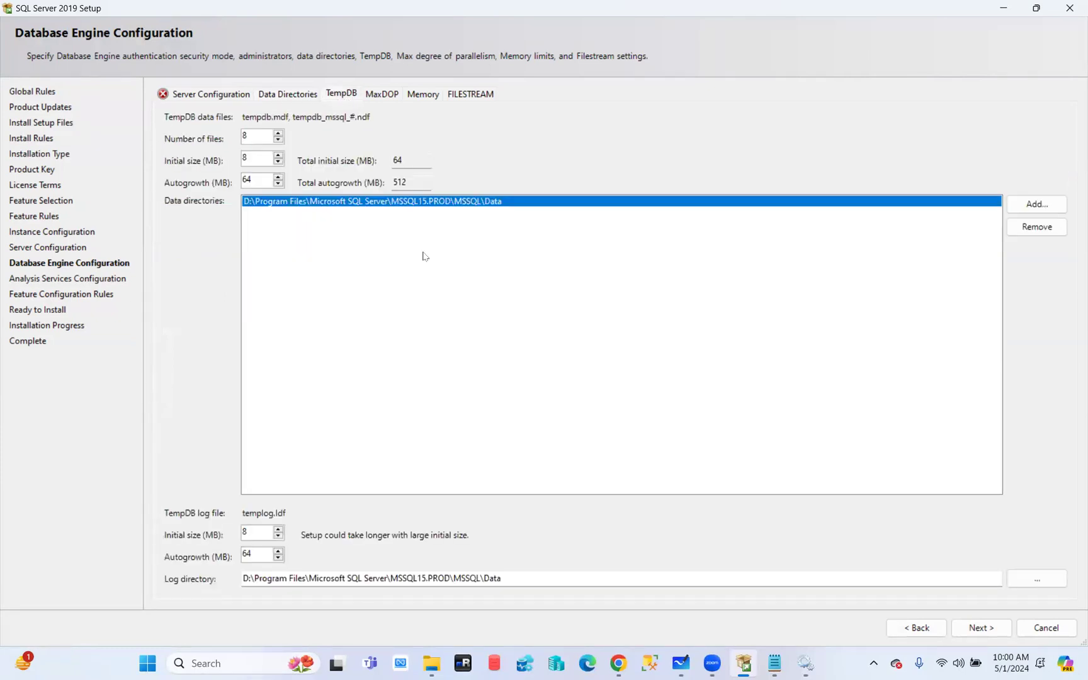
# Show the MaxDOP settings: maximum degree of parallelism 12 for 12 logical cores
pyautogui.click(382, 101)
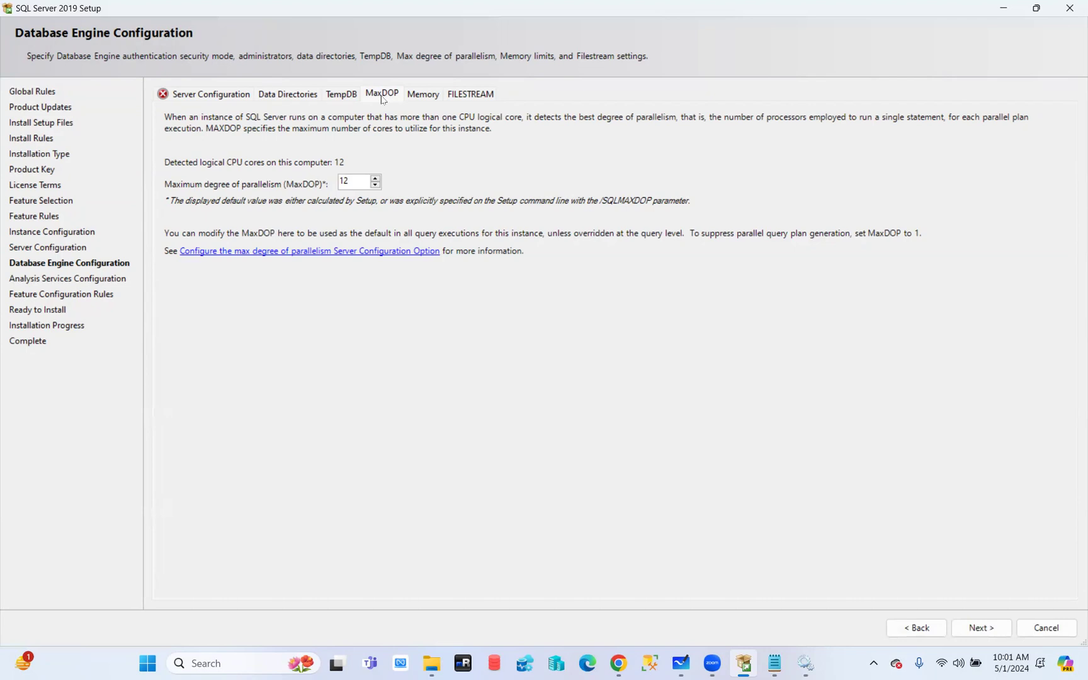
# Check Memory and FILESTREAM, then step back through MaxDOP, TempDB and Data Directories to Server Configuration
pyautogui.click(421, 97)
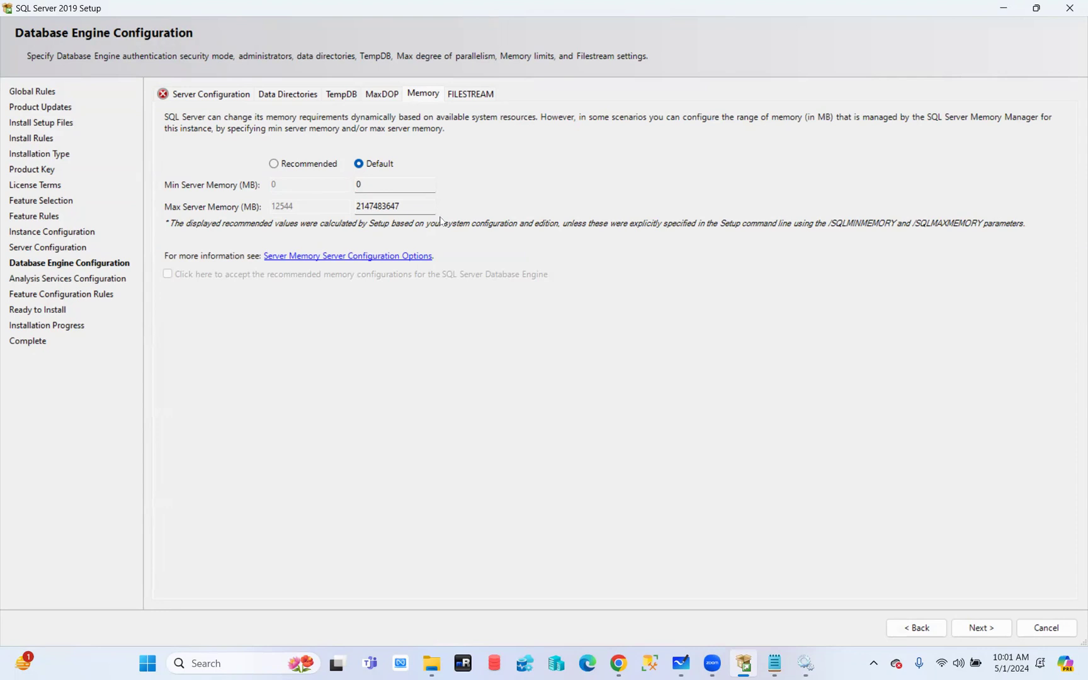
pyautogui.click(468, 95)
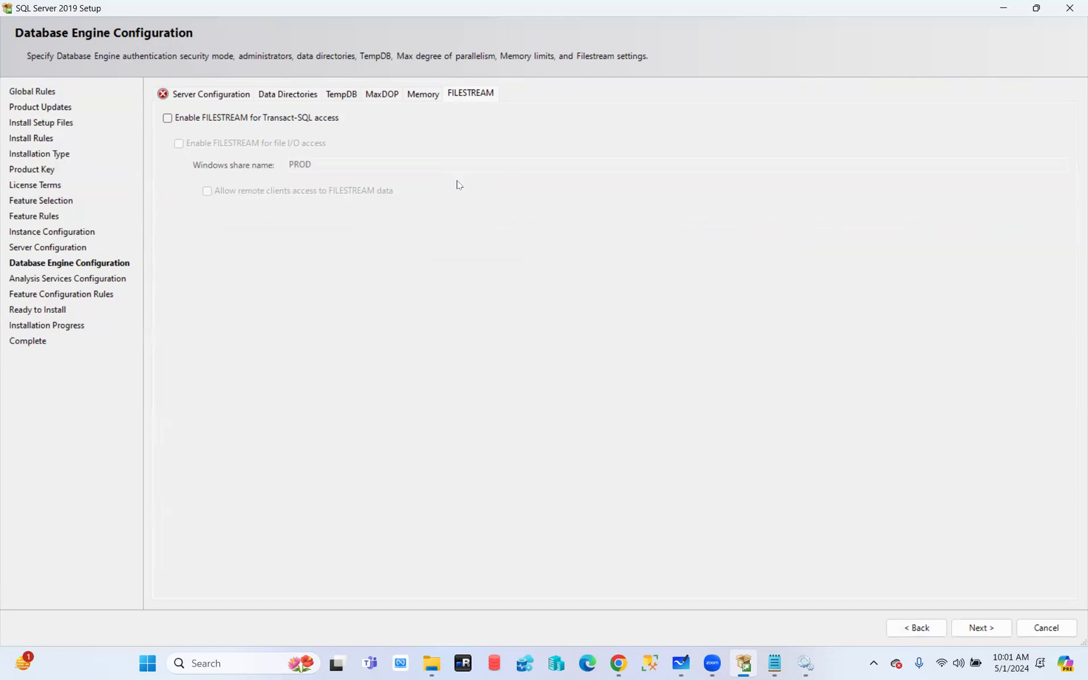
pyautogui.click(422, 96)
pyautogui.click(384, 101)
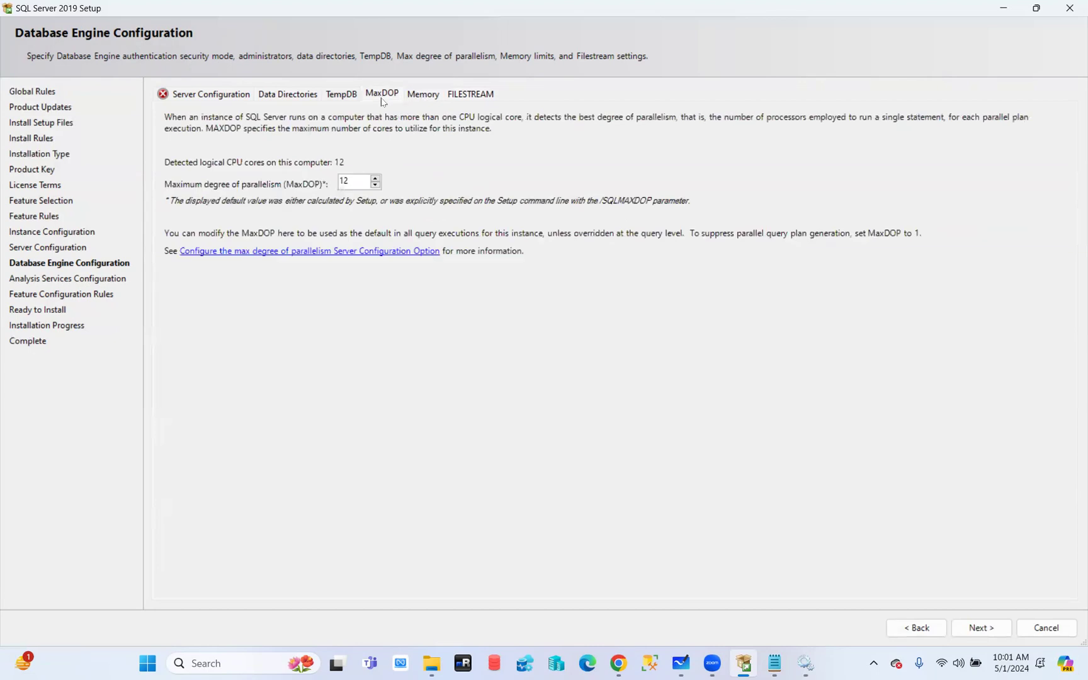
pyautogui.click(342, 101)
pyautogui.click(281, 102)
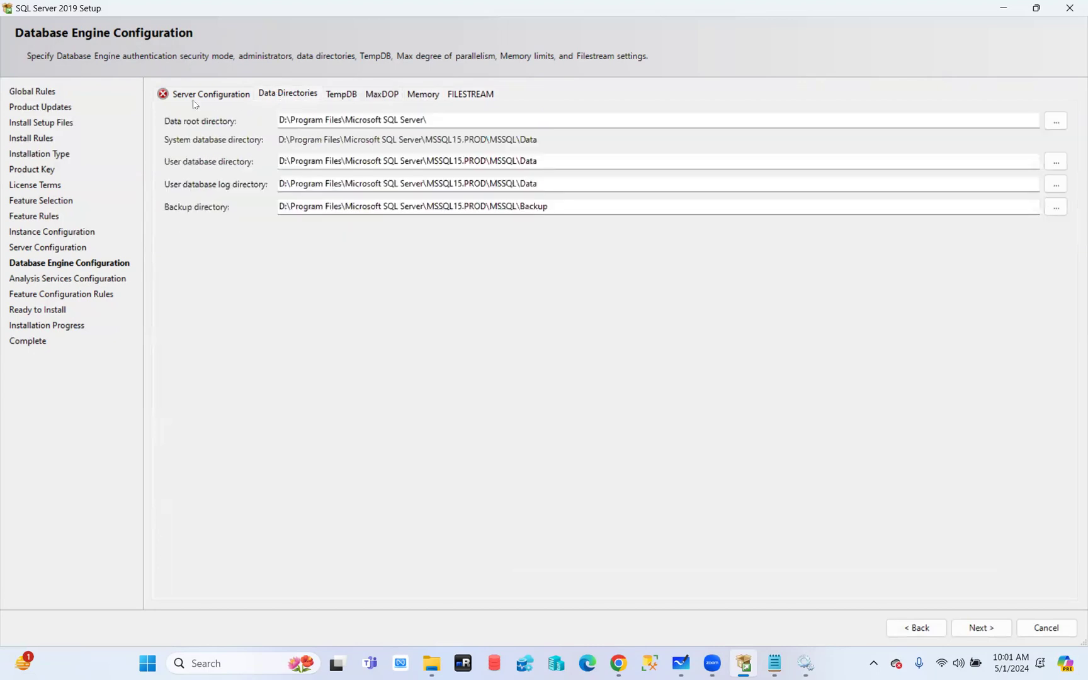
pyautogui.click(195, 97)
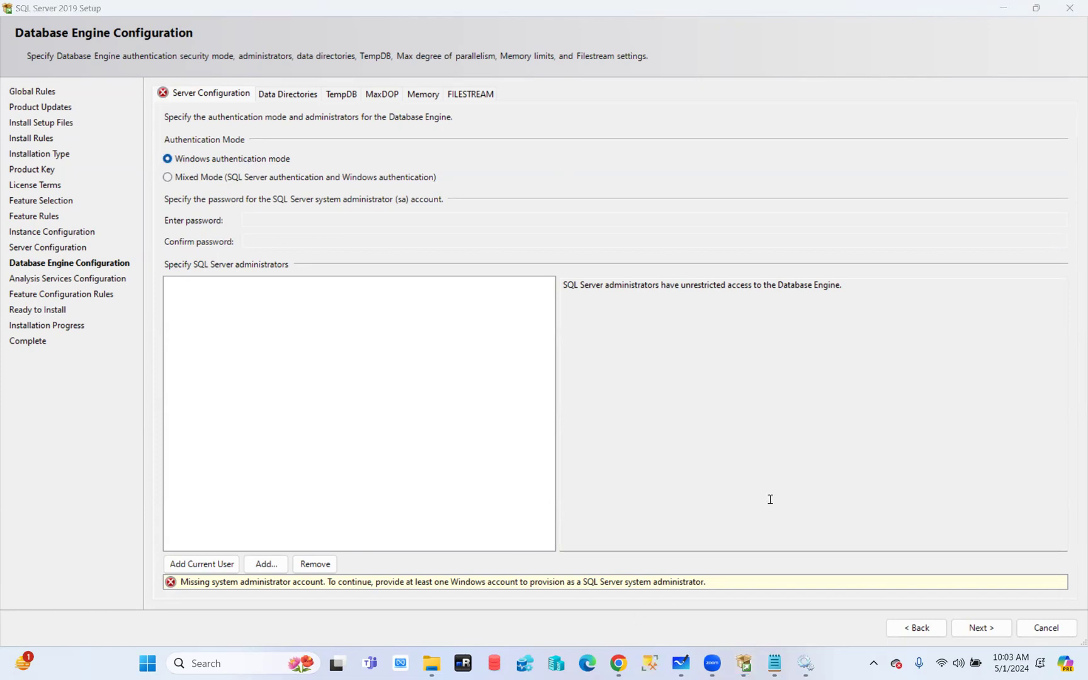
# Toggle Database Engine authentication to Mixed Mode, back to Windows mode, then Mixed Mode again
pyautogui.click(758, 440)
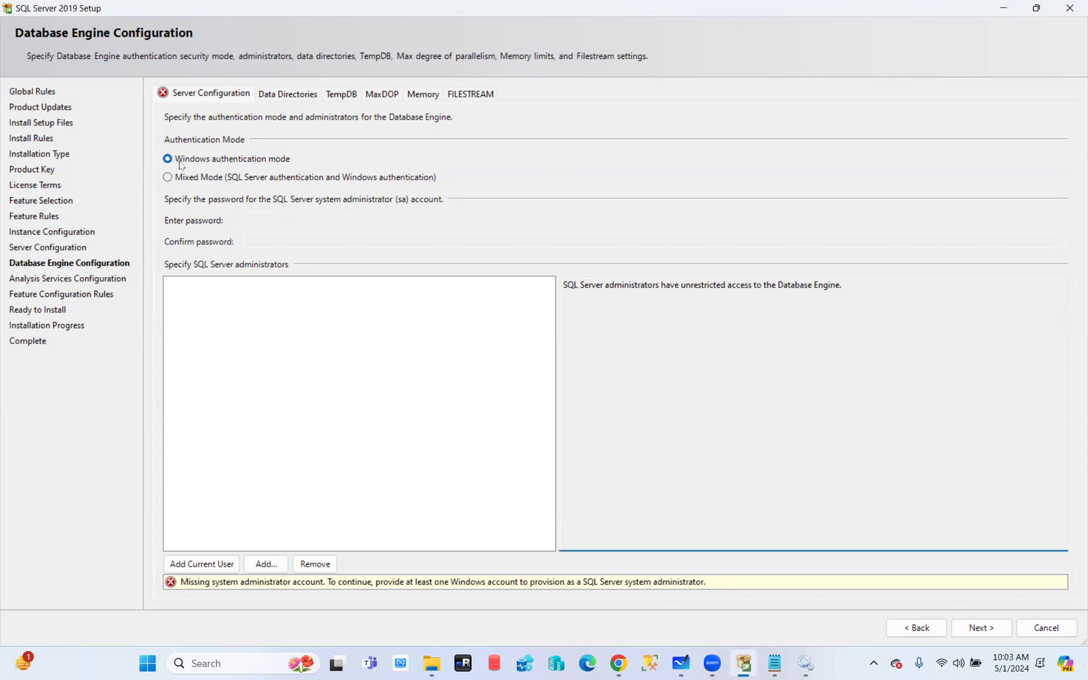
pyautogui.click(168, 178)
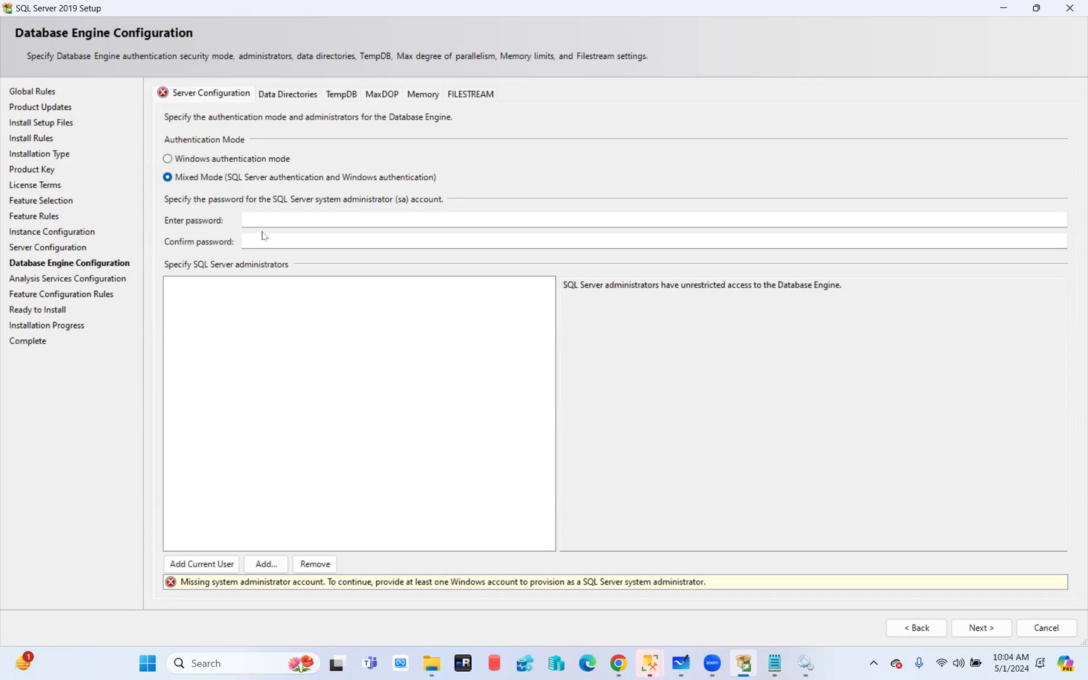
pyautogui.click(185, 161)
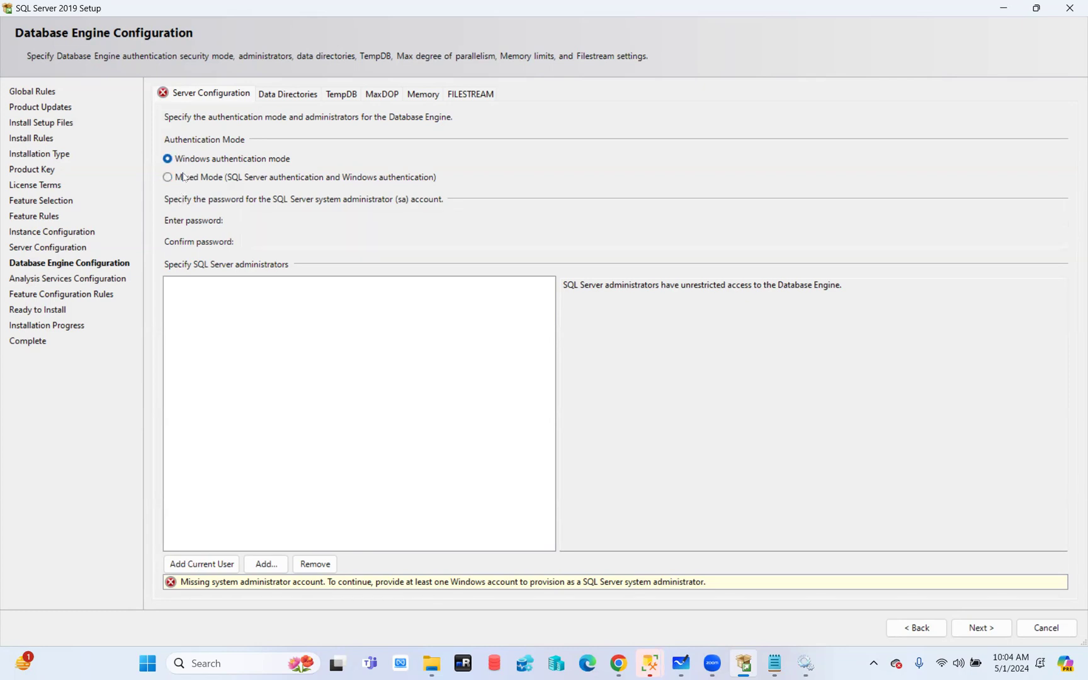
pyautogui.click(184, 177)
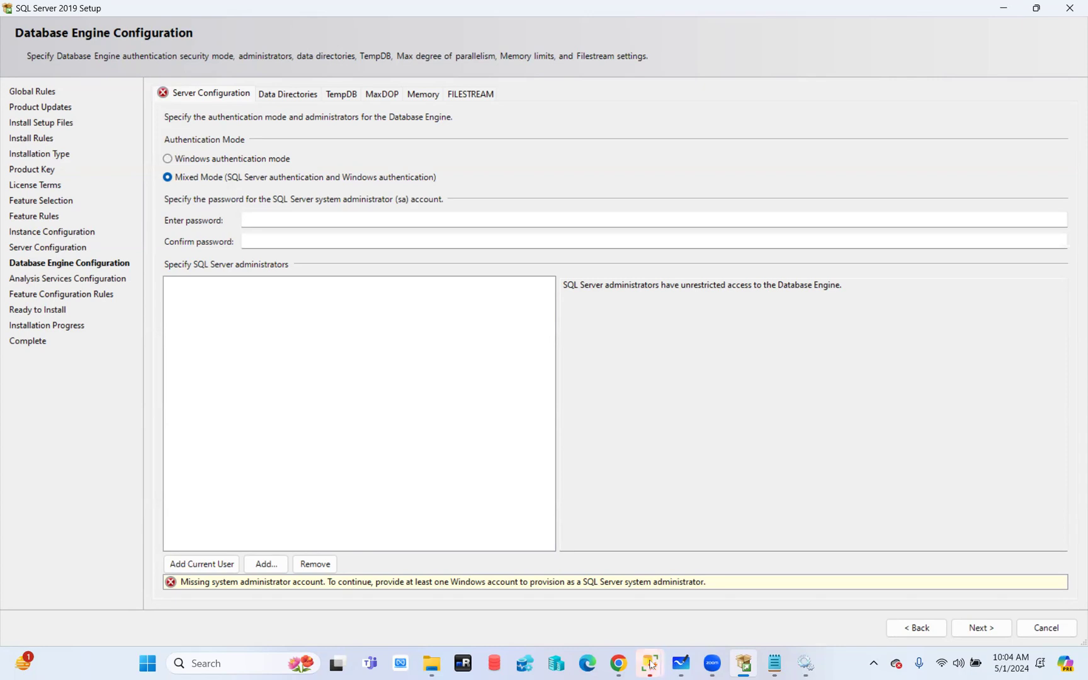
# Try a SQL Server Authentication login in SSMS, which fails with error 18456, then return to Setup
pyautogui.moveTo(650, 664)
pyautogui.click(690, 581)
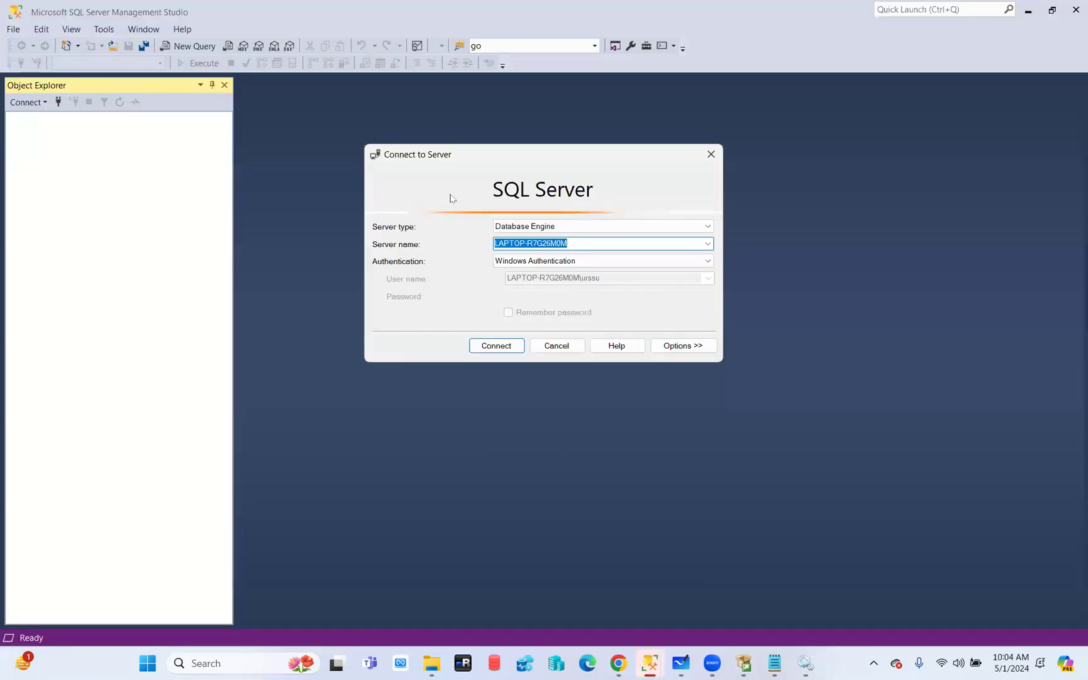
pyautogui.click(505, 263)
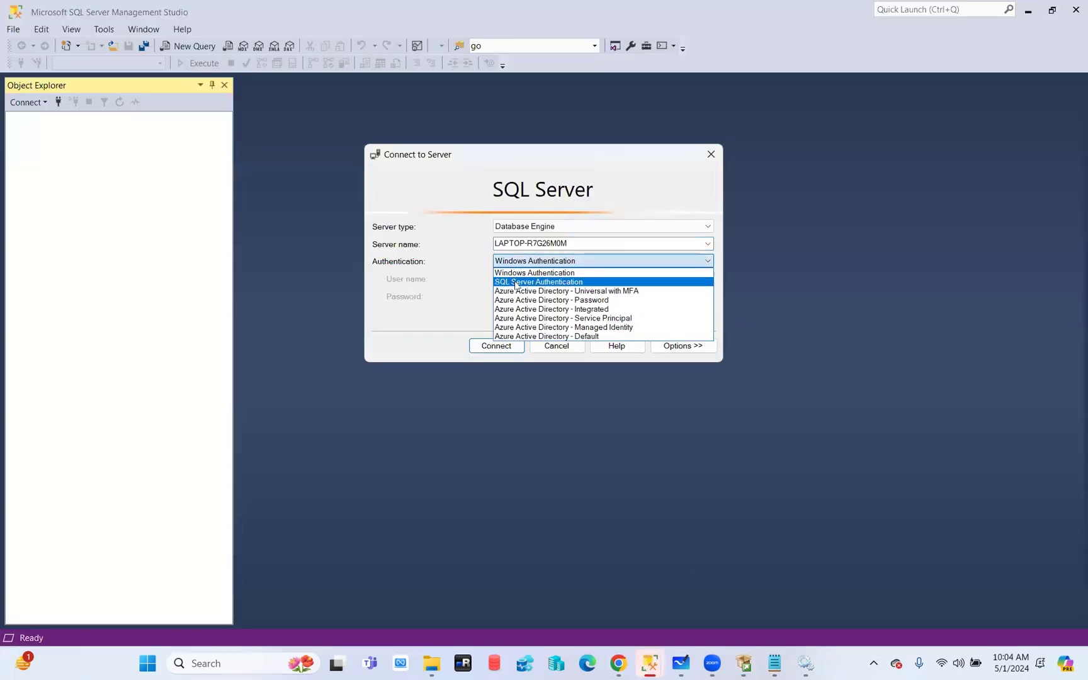
pyautogui.click(515, 280)
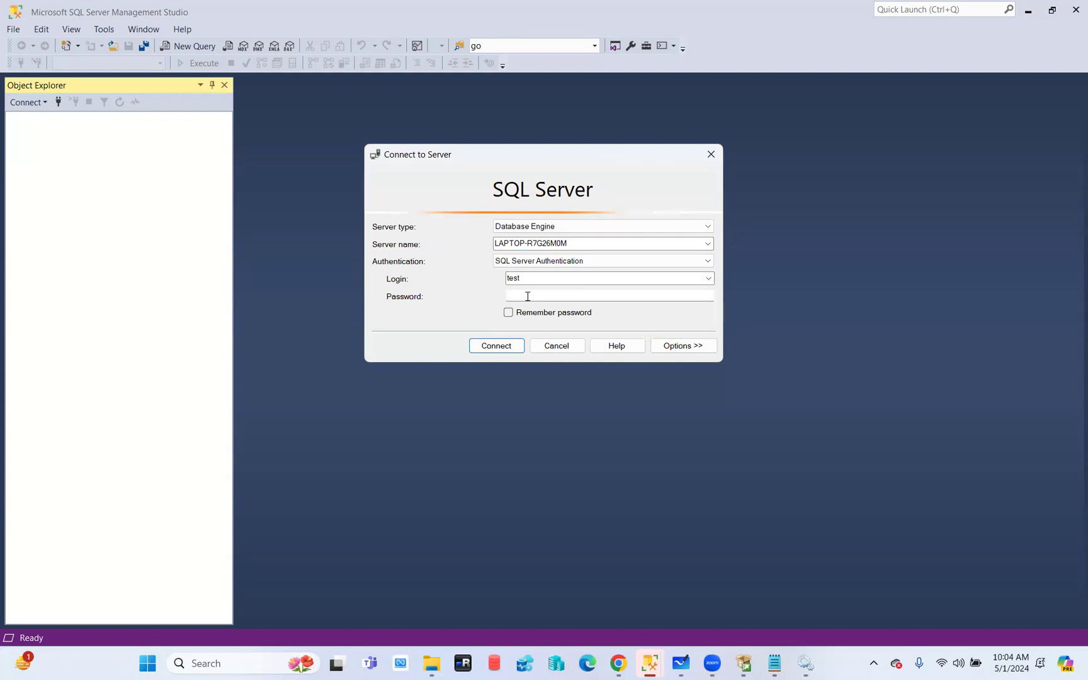
pyautogui.click(528, 296)
pyautogui.click(502, 351)
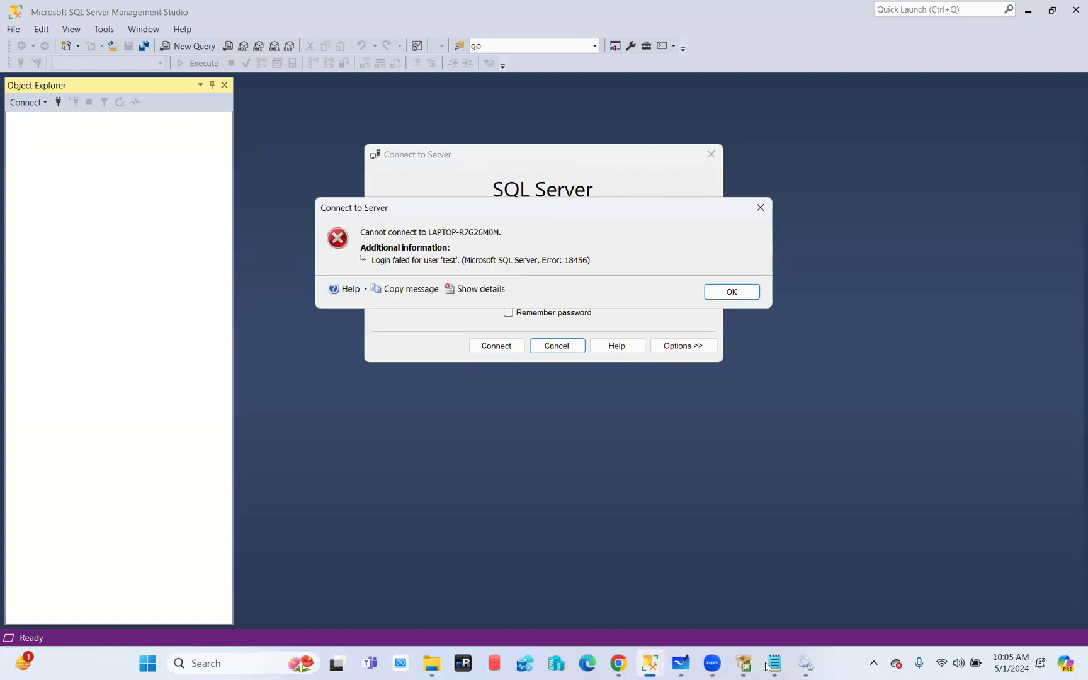
pyautogui.click(744, 664)
pyautogui.click(216, 159)
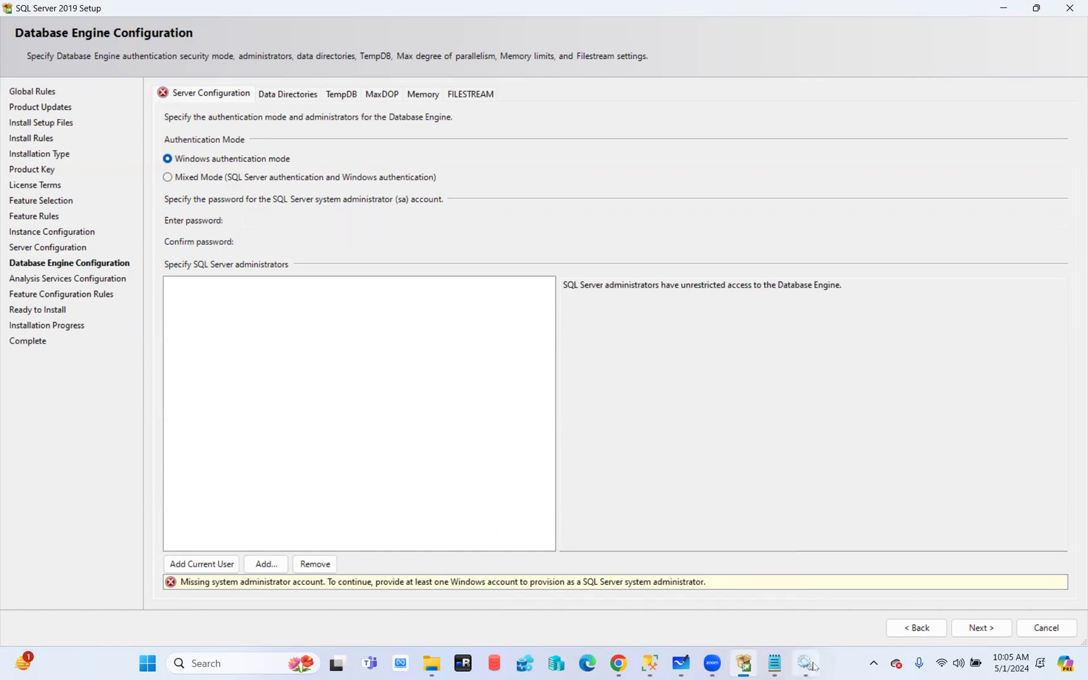
# Reselect Mixed Mode authentication so the sa password fields are enabled
pyautogui.click(192, 179)
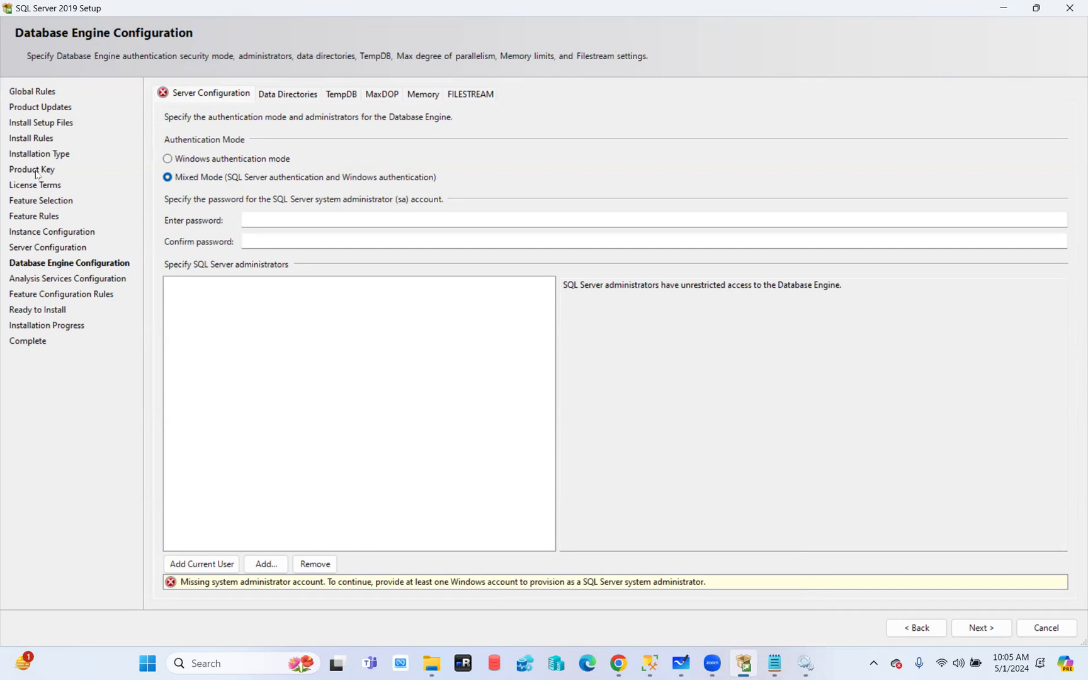
pyautogui.click(434, 666)
# Open the Permissions_Poster_SQL_Server_2017 PDF from D:\Subbu#Final#Content\Material
pyautogui.doubleClick(287, 247)
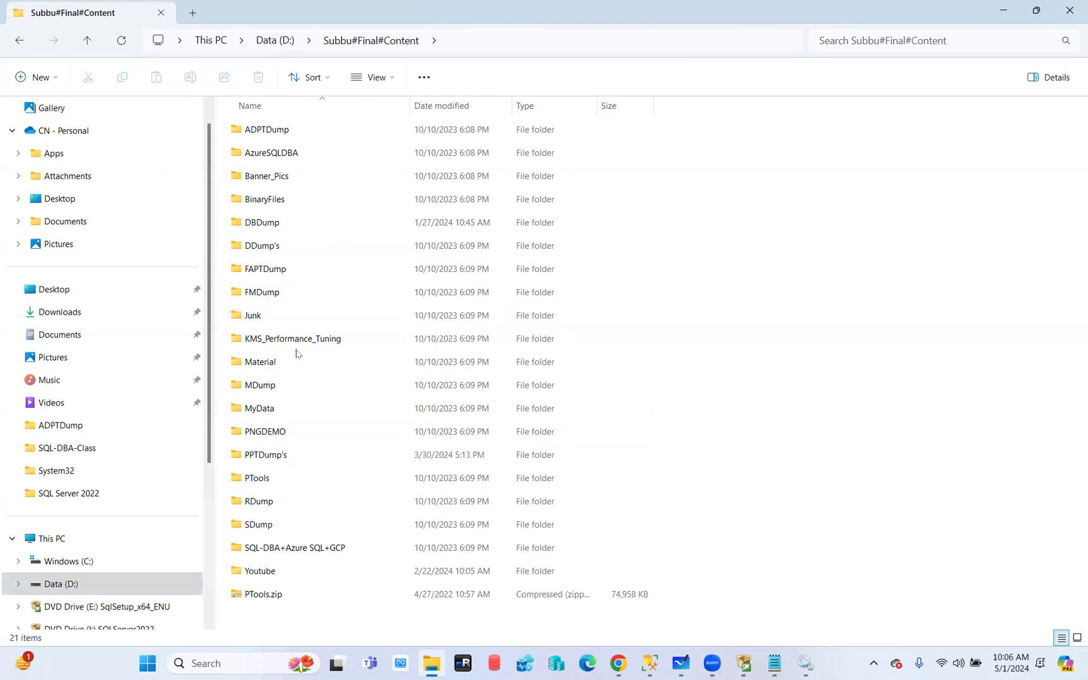
pyautogui.doubleClick(268, 368)
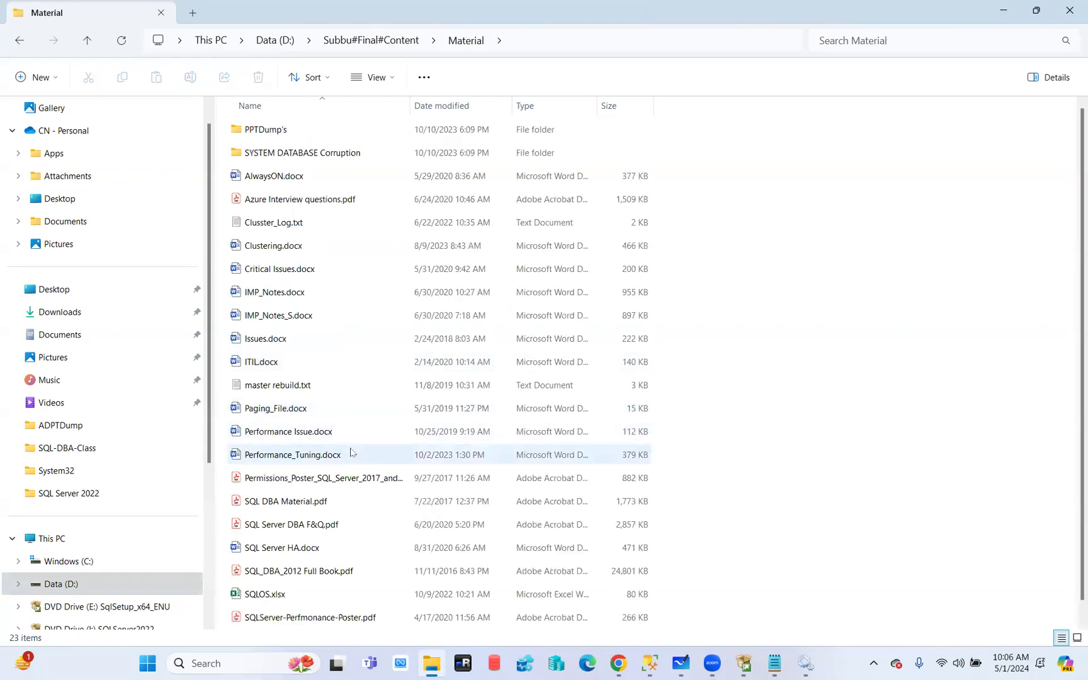
pyautogui.doubleClick(306, 480)
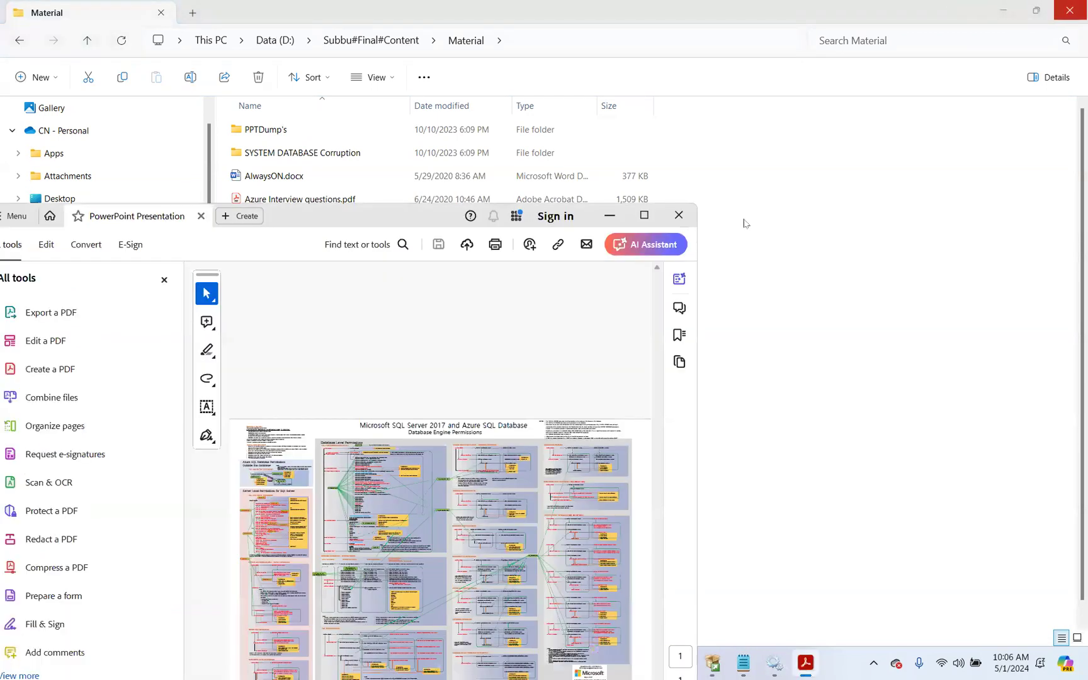
# Maximize the permissions poster in Acrobat, zoom in and pan across its server, database and full-text sections
pyautogui.click(648, 215)
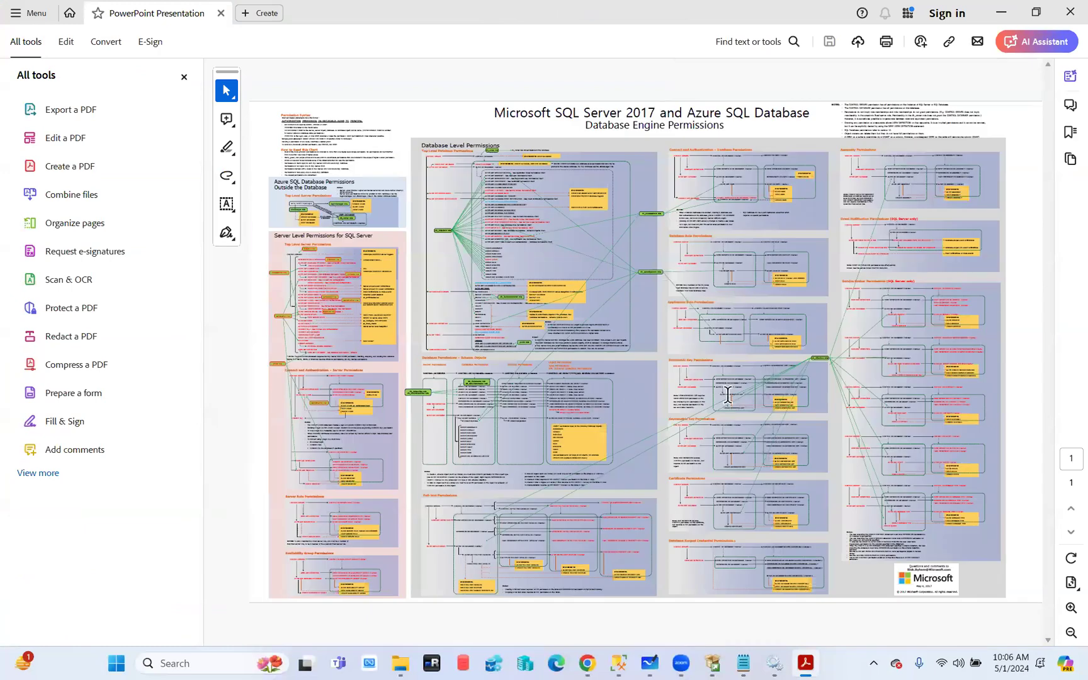
pyautogui.scroll(3, 728, 397)
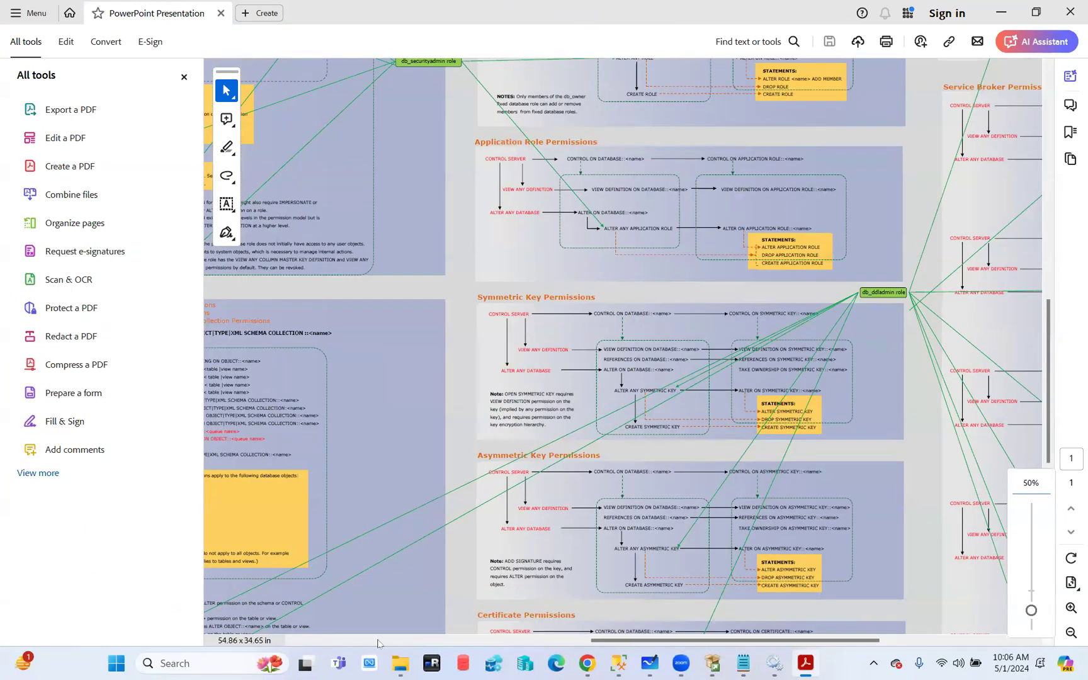
pyautogui.moveTo(621, 640); pyautogui.dragTo(325, 646)
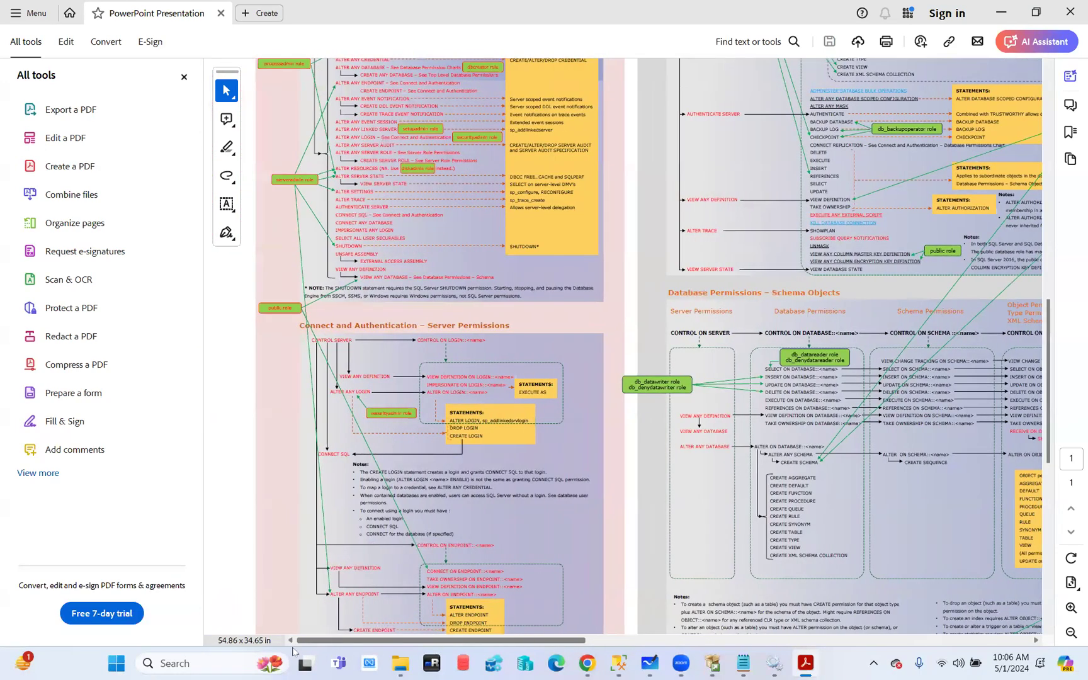
pyautogui.scroll(2, 582, 317)
pyautogui.scroll(5, 581, 318)
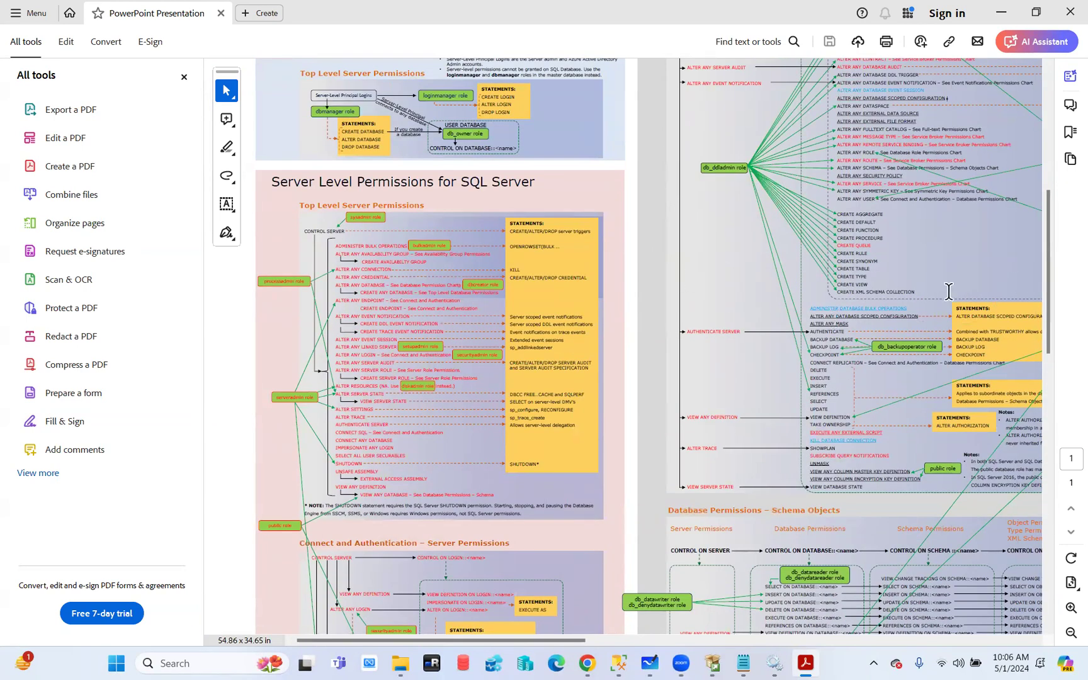
pyautogui.moveTo(563, 645); pyautogui.dragTo(656, 645)
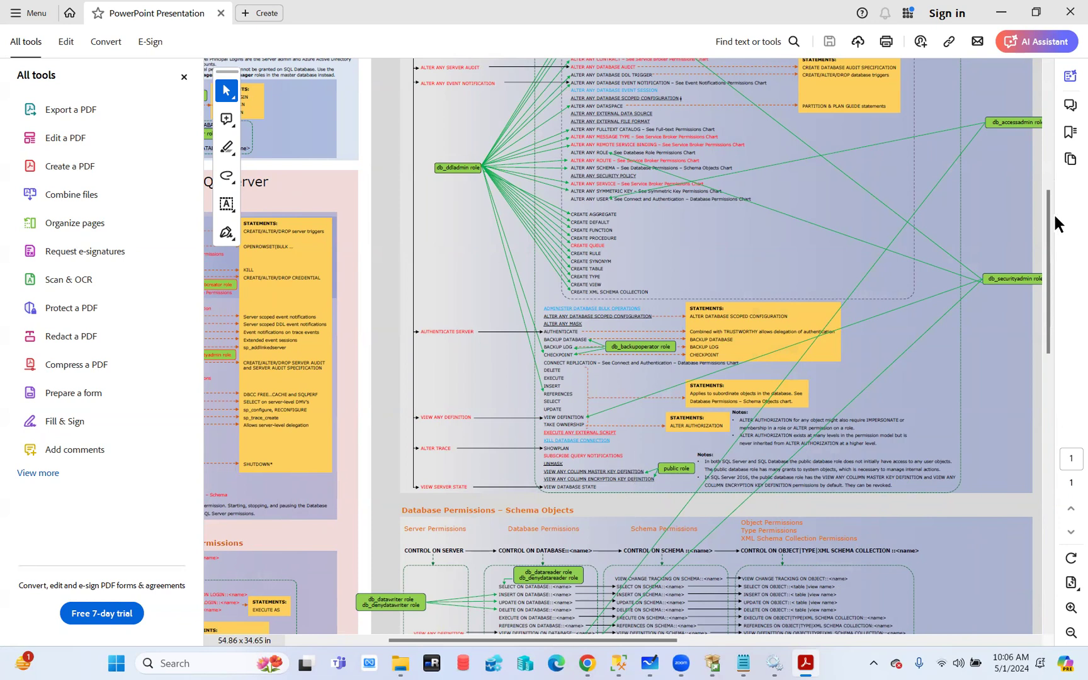
pyautogui.moveTo(1050, 217); pyautogui.dragTo(1048, 514)
pyautogui.moveTo(474, 640)
pyautogui.mouseDown()
pyautogui.moveTo(439, 641)
pyautogui.moveTo(474, 639)
pyautogui.mouseUp()
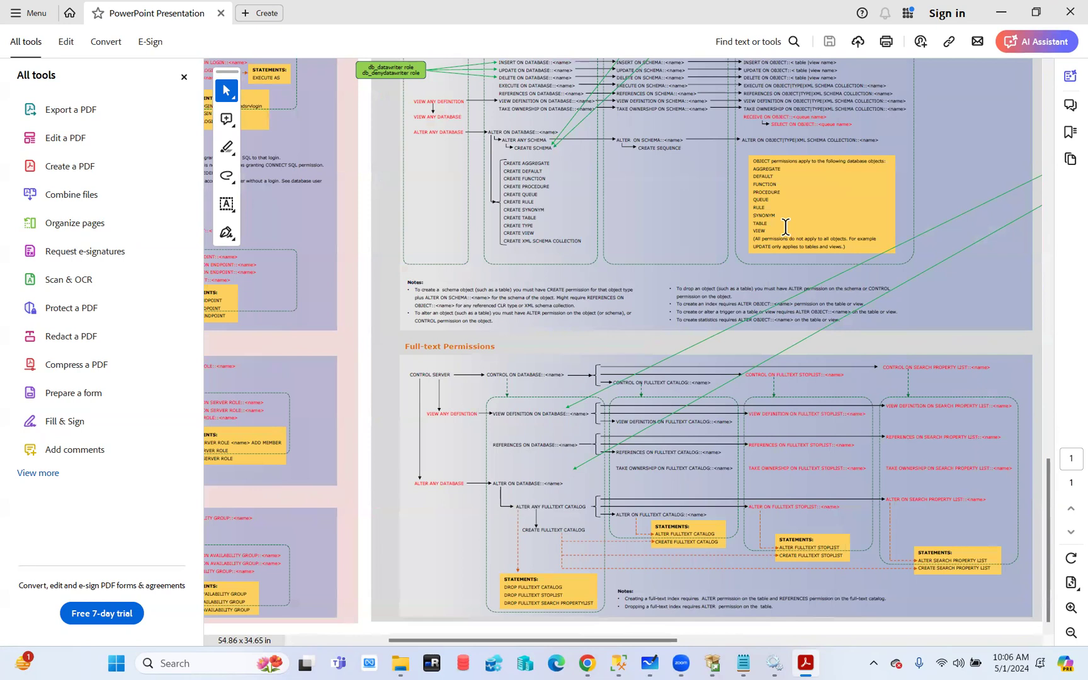
# Close the poster PDF and the Material folder to return to the Database Engine Configuration page
pyautogui.click(1071, 12)
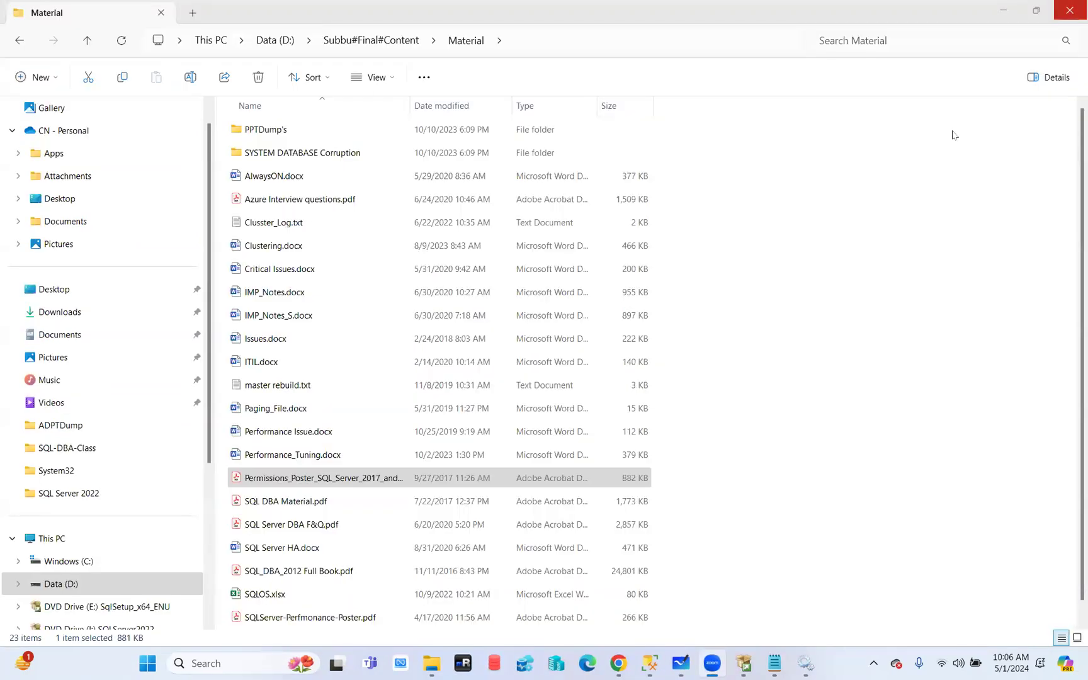
pyautogui.click(1071, 9)
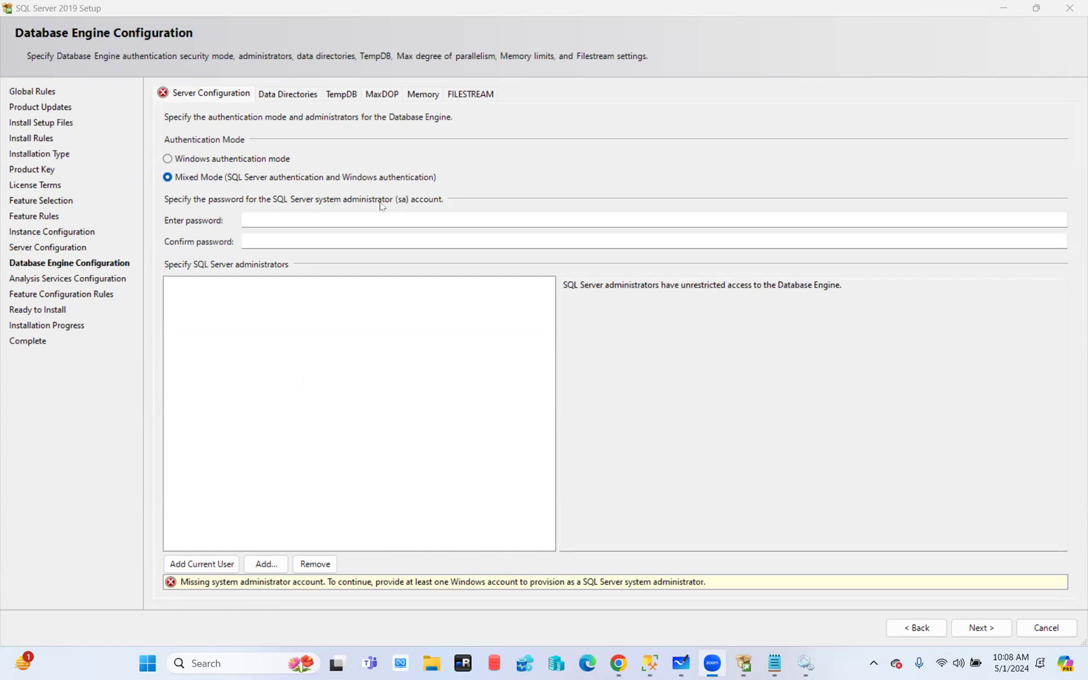
# Enter the sa account password and confirm it in the second field
pyautogui.click(261, 225)
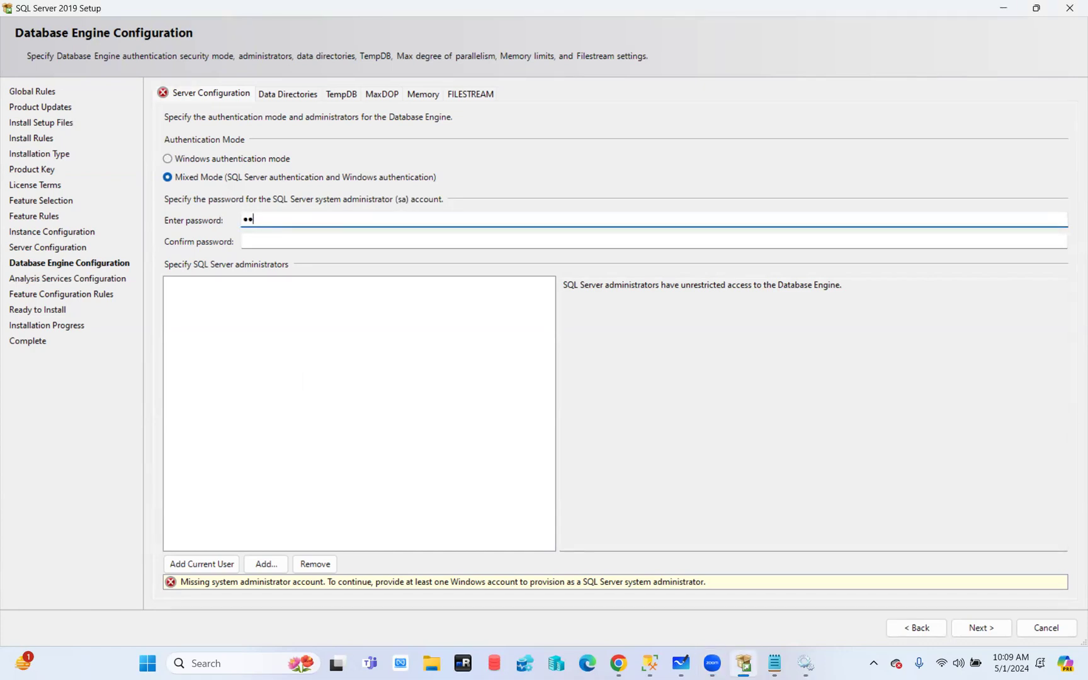
pyautogui.click(262, 241)
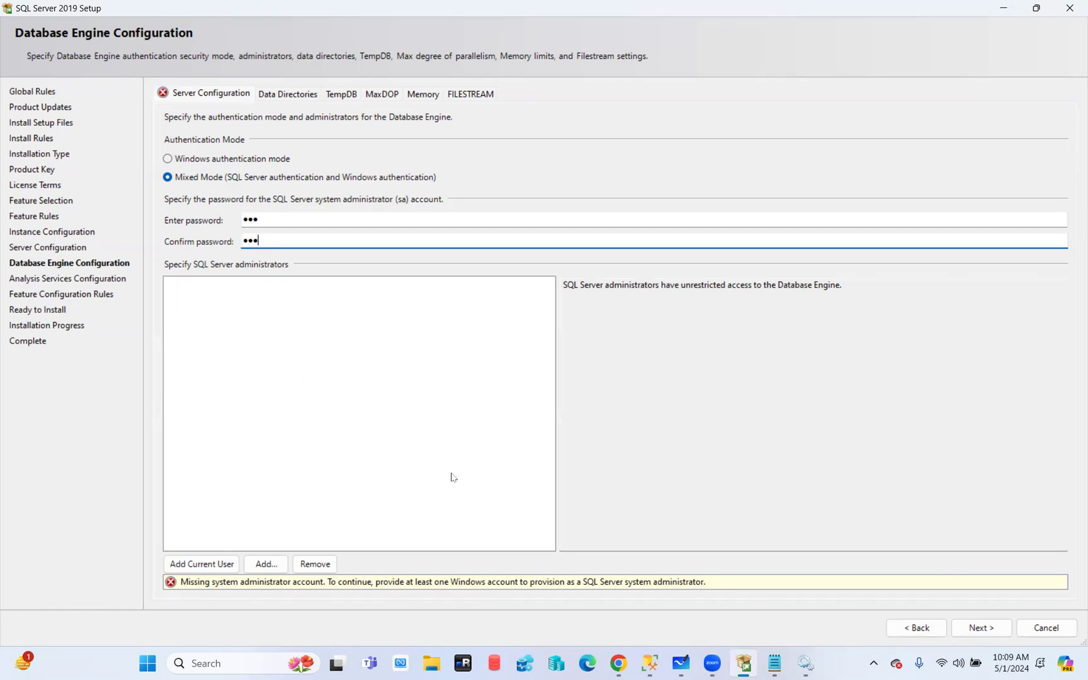
pyautogui.click(259, 565)
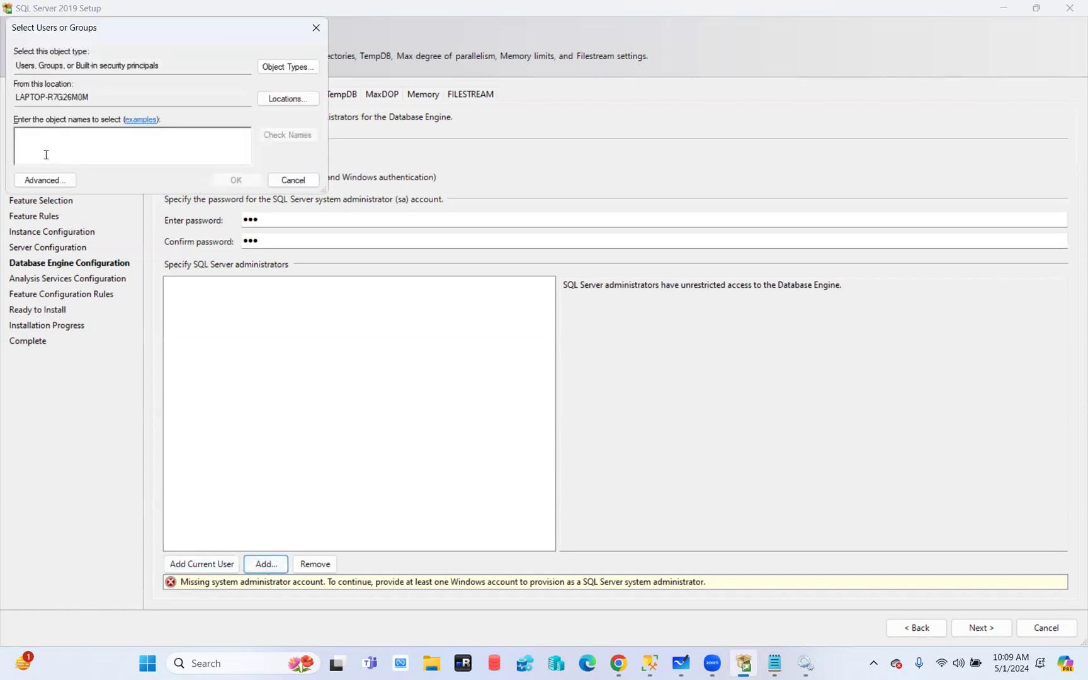
pyautogui.write('na\\sql-dba-')
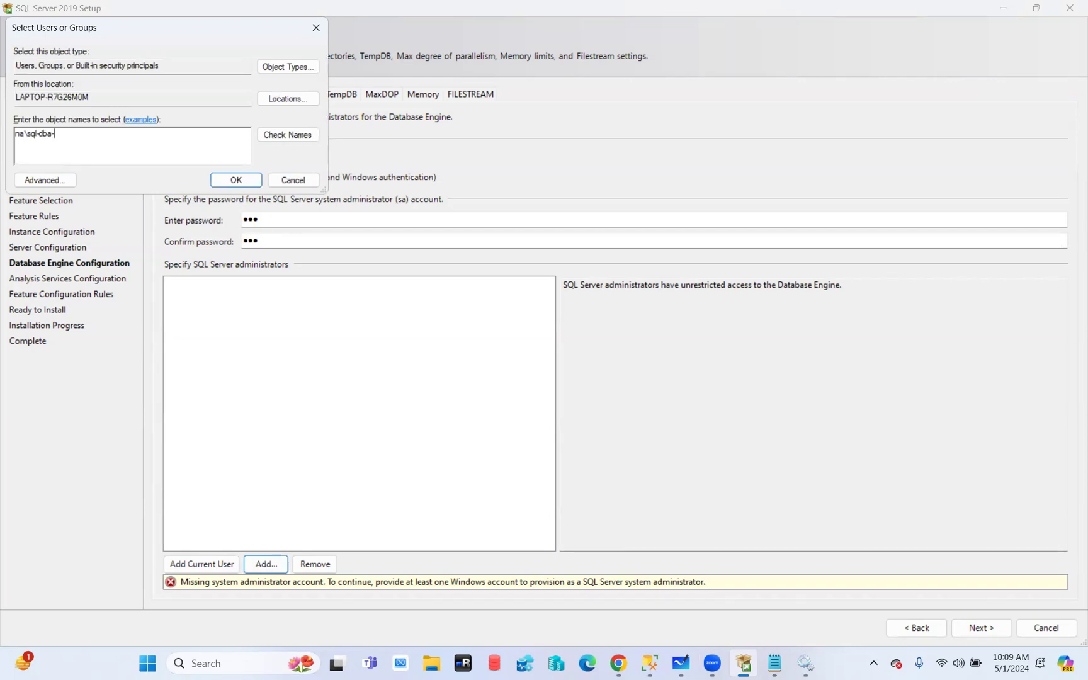
pyautogui.write('ug')
pyautogui.moveTo(85, 135); pyautogui.dragTo(12, 136)
pyautogui.click(289, 101)
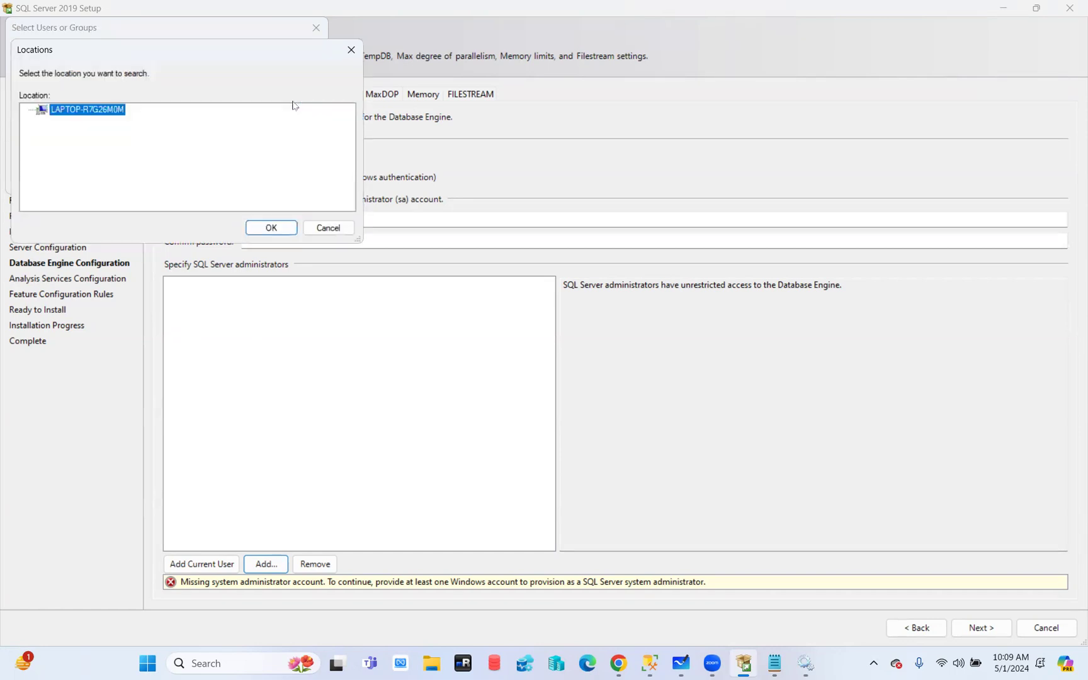
pyautogui.click(327, 228)
pyautogui.click(287, 63)
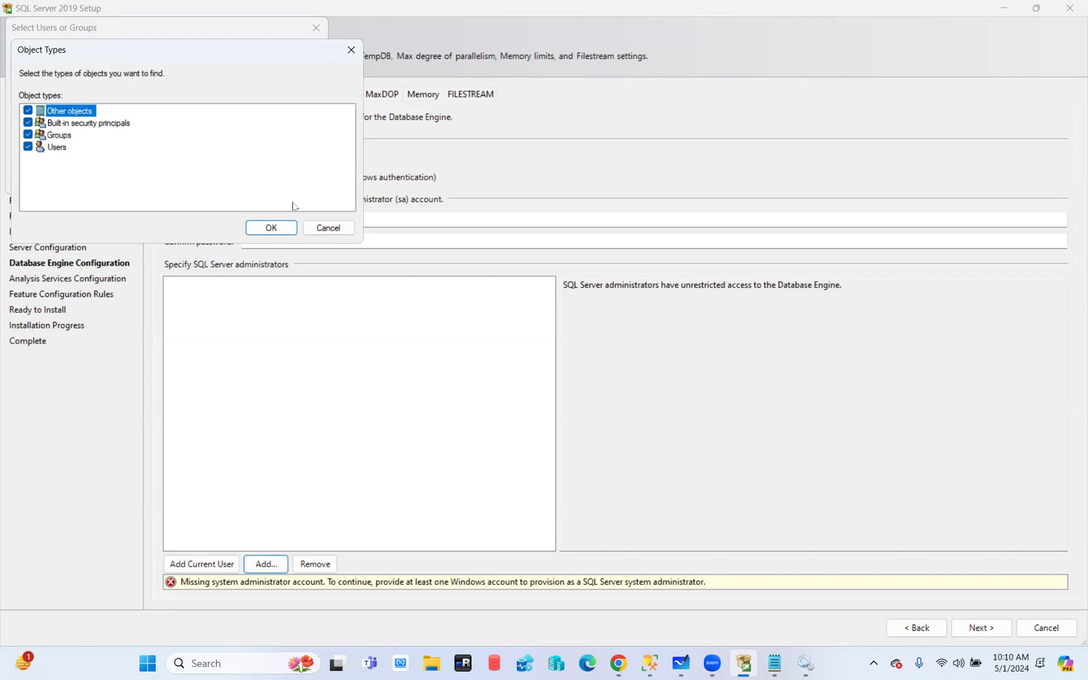
pyautogui.click(339, 228)
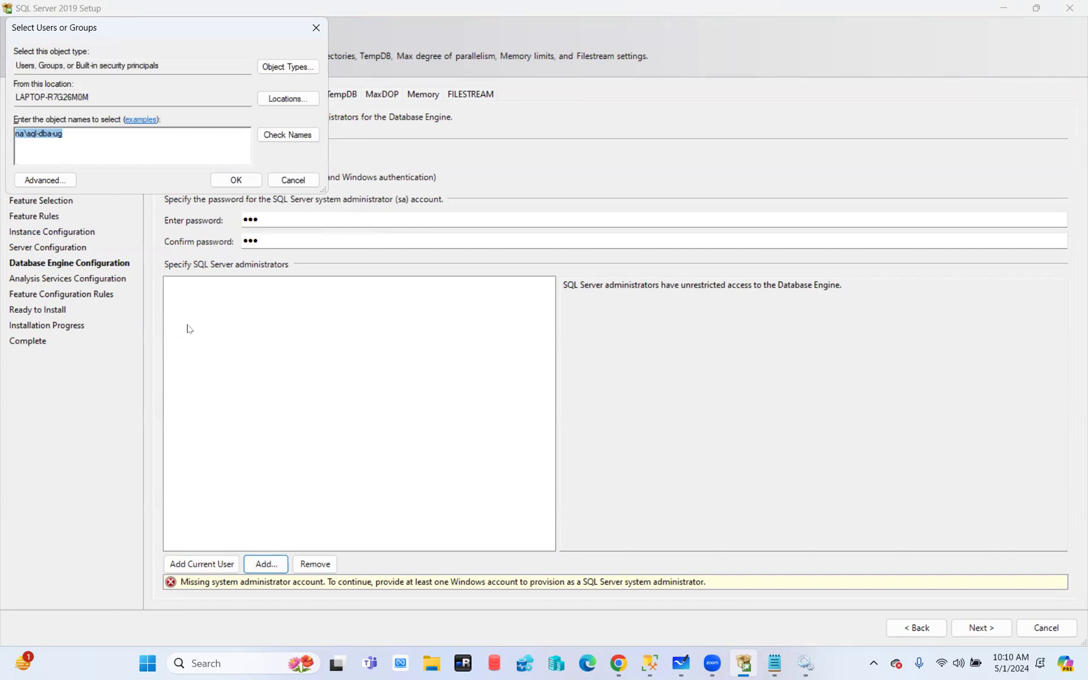
pyautogui.click(294, 180)
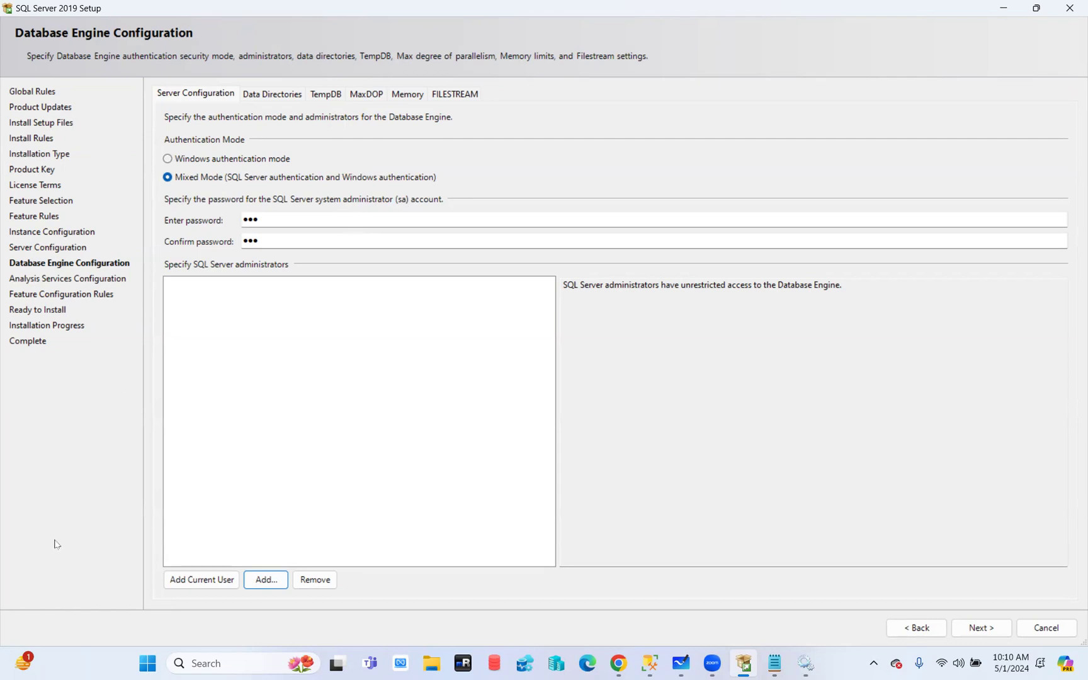
# Add the signed-in Windows account to the SQL Server administrators list
pyautogui.click(197, 584)
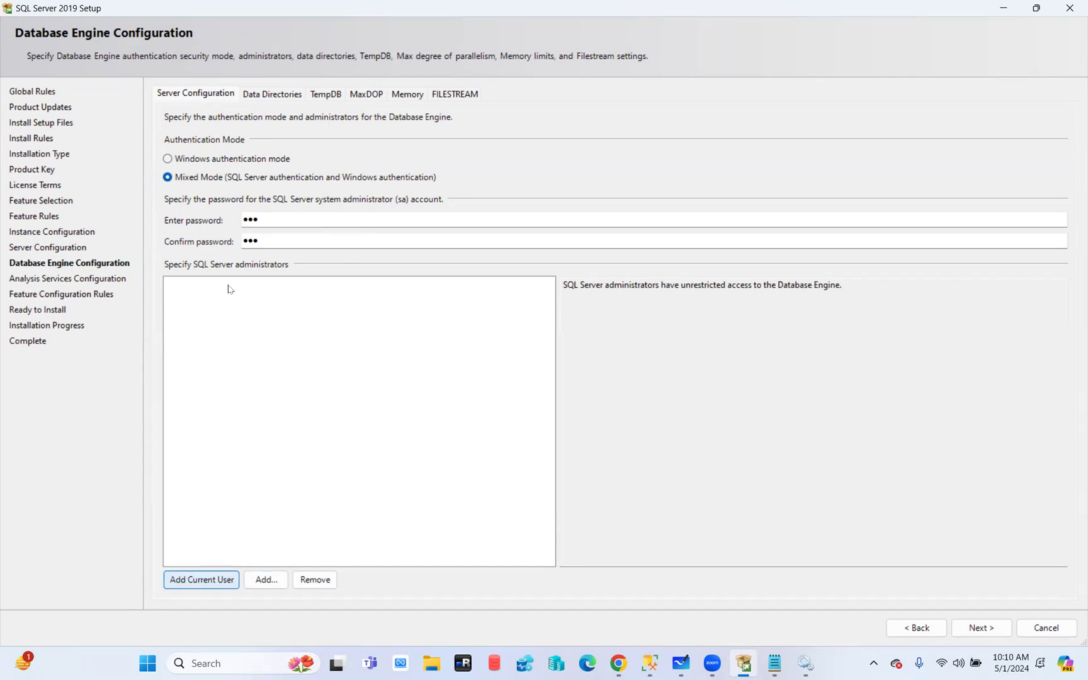
pyautogui.click(200, 584)
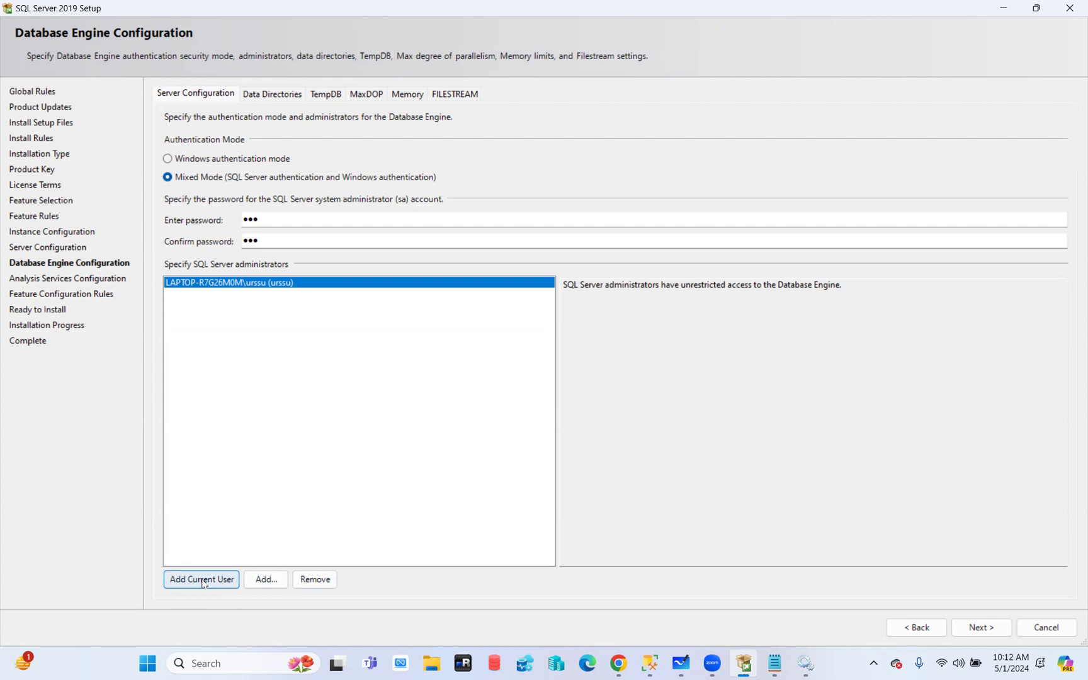
# Open the Add account picker and enter the DBA domain group name na\sql=dba-ug
pyautogui.click(269, 584)
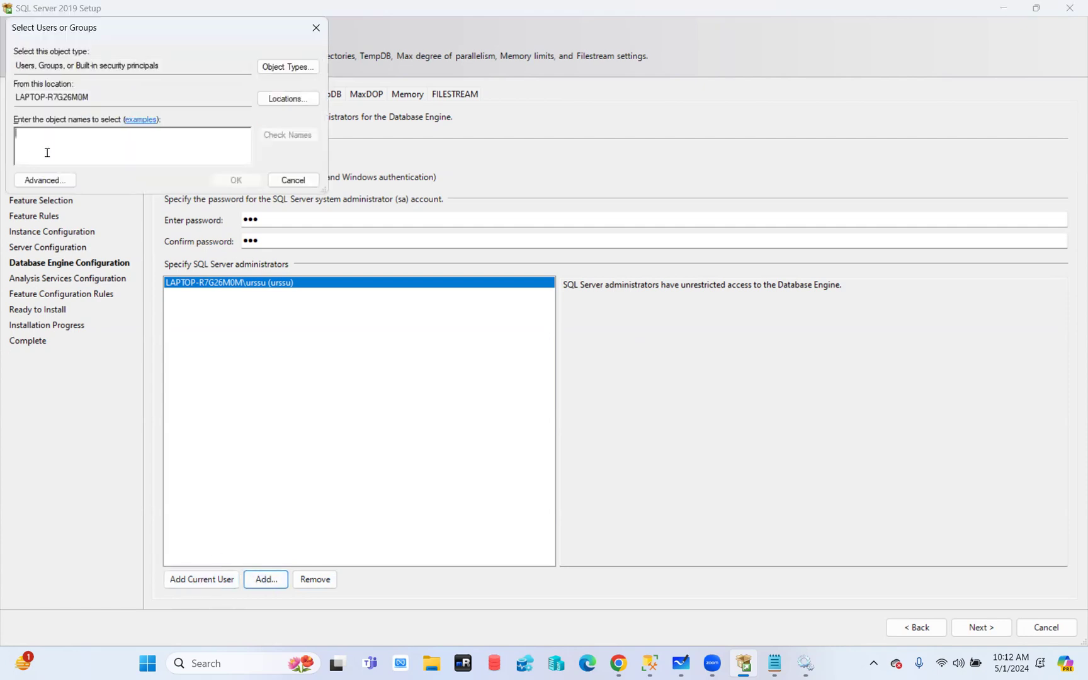
pyautogui.write('na\\sql')
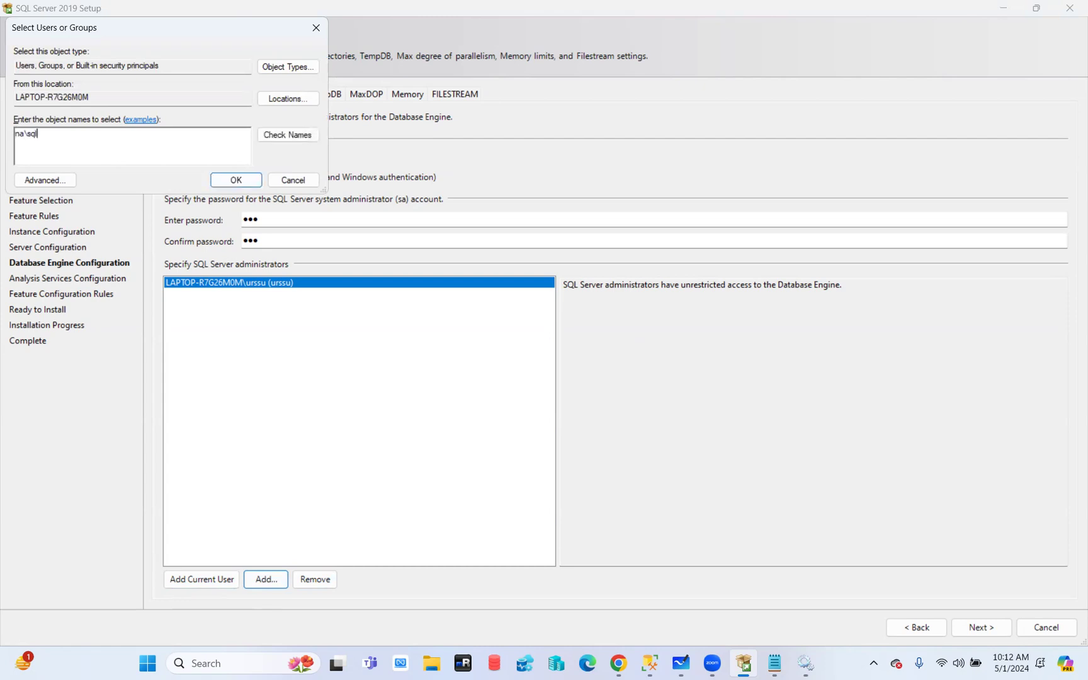
pyautogui.write('=dba-uh')
pyautogui.press('BackSpace')
pyautogui.write('g')
# Append two DBA domain group names to the Notepad notes, starting with na\sql-dba-lg
pyautogui.click(775, 663)
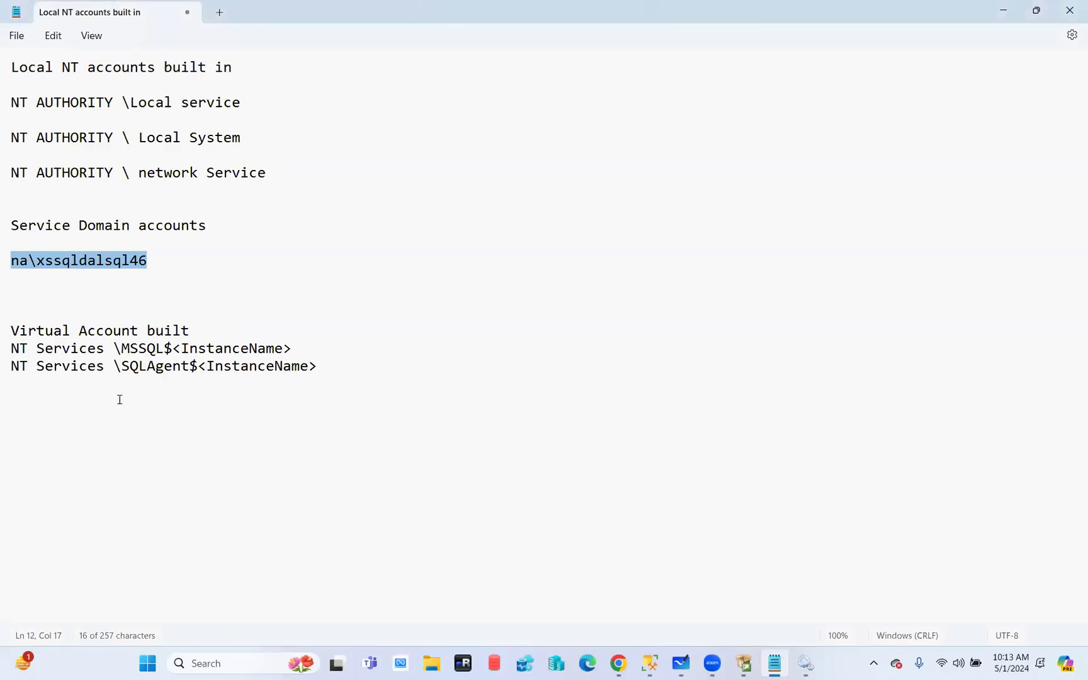
pyautogui.click(378, 371)
pyautogui.press('Return')
pyautogui.press('Return')
pyautogui.write('na\\sql')
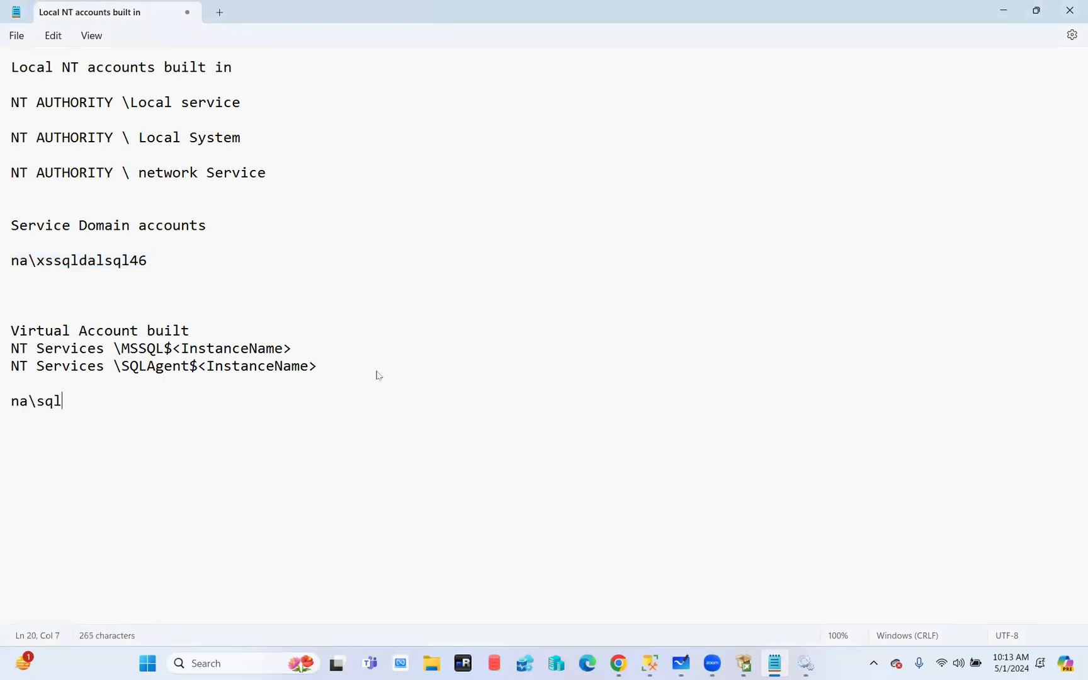
pyautogui.write('-dba-lg')
pyautogui.press('Return')
pyautogui.press('Return')
pyautogui.write('na\\sql-')
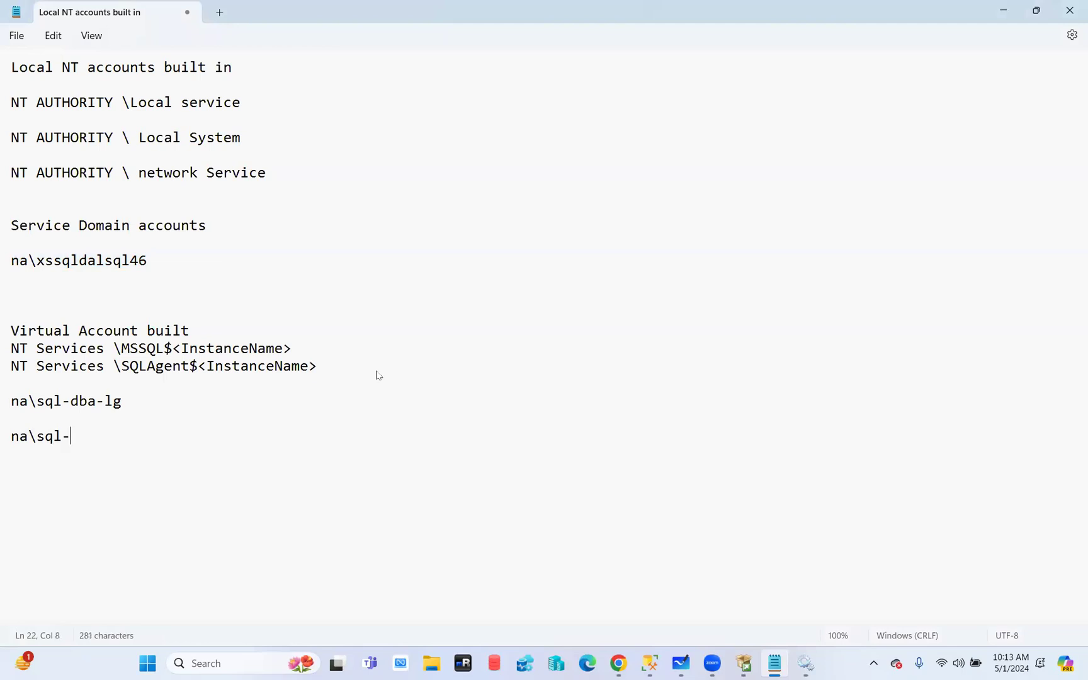
pyautogui.write('m')
pyautogui.write('sp-db')
pyautogui.write('a=')
pyautogui.press('BackSpace')
pyautogui.press('BackSpace')
pyautogui.press('BackSpace')
pyautogui.press('BackSpace')
pyautogui.press('BackSpace')
pyautogui.press('BackSpace')
pyautogui.press('BackSpace')
pyautogui.press('BackSpace')
pyautogui.press('BackSpace')
pyautogui.press('BackSpace')
pyautogui.press('BackSpace')
pyautogui.press('BackSpace')
pyautogui.write('msp-sql-dba')
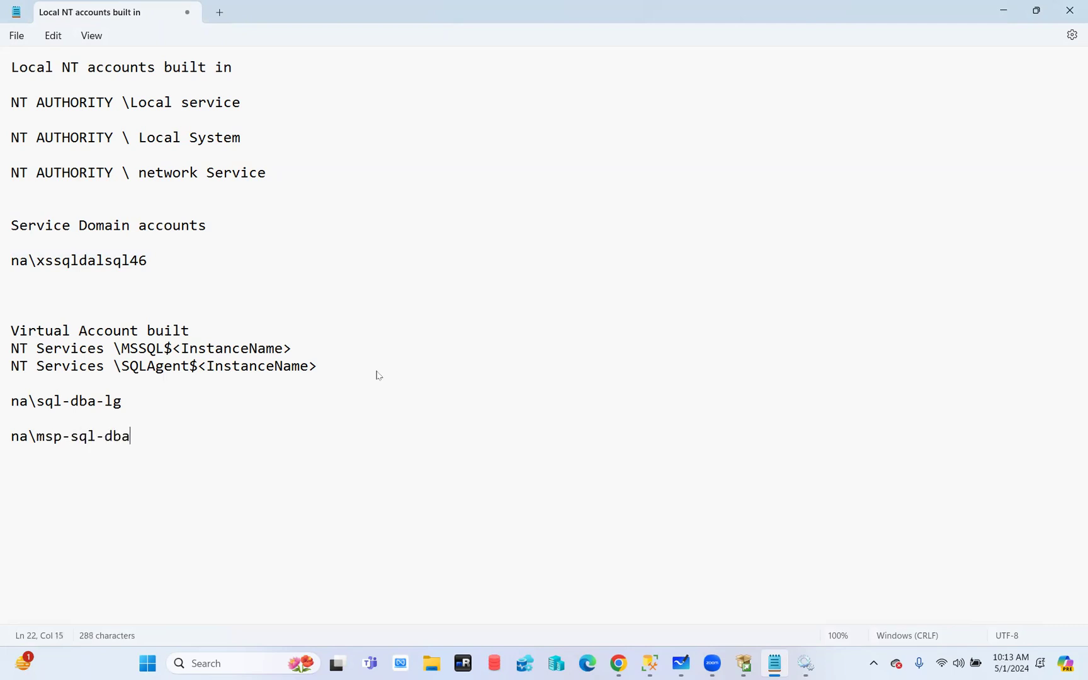
pyautogui.write('-ug')
pyautogui.moveTo(206, 447); pyautogui.dragTo(12, 447)
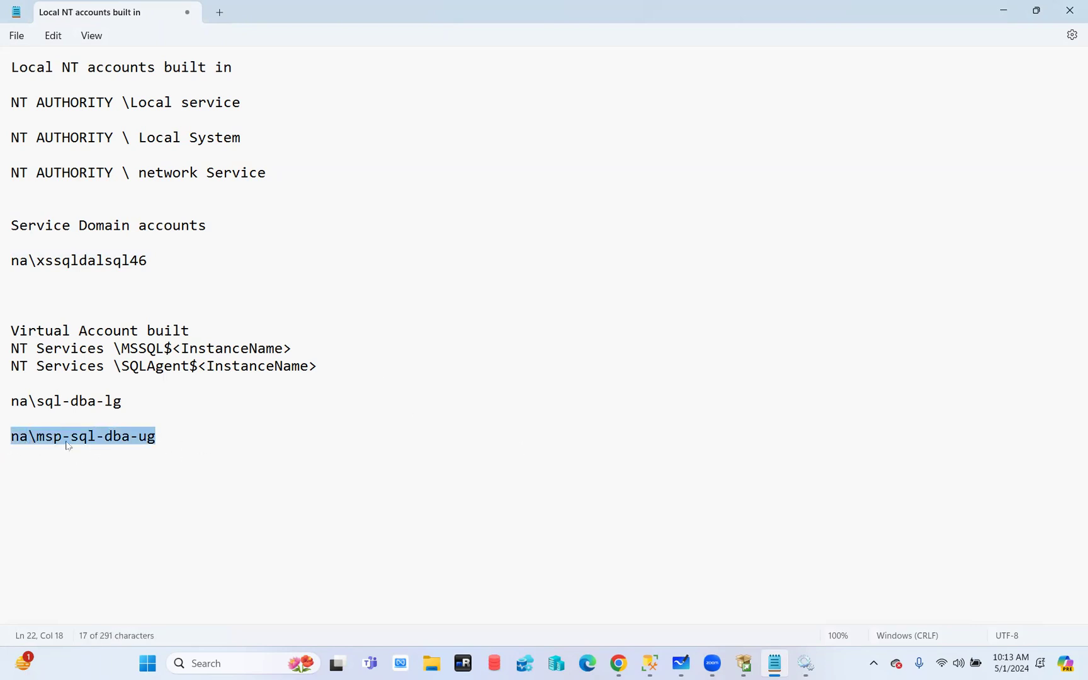
pyautogui.click(168, 452)
pyautogui.moveTo(172, 441); pyautogui.dragTo(3, 447)
pyautogui.moveTo(144, 407); pyautogui.dragTo(5, 410)
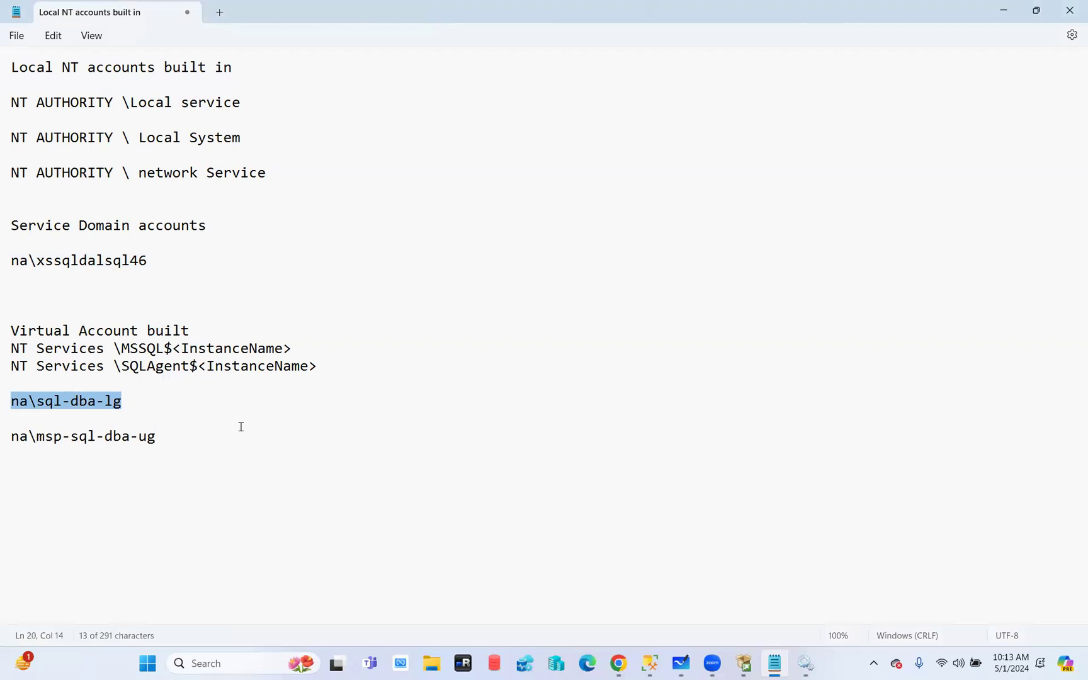
pyautogui.moveTo(132, 406); pyautogui.dragTo(12, 411)
pyautogui.moveTo(190, 447); pyautogui.dragTo(29, 447)
pyautogui.click(229, 437)
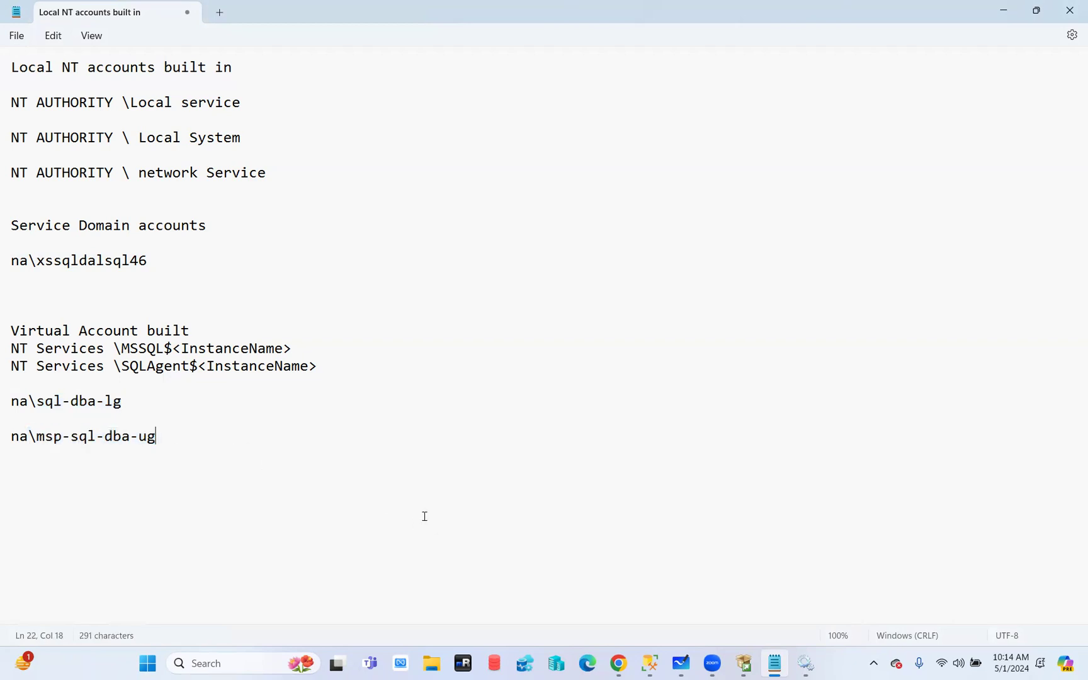
pyautogui.moveTo(167, 445); pyautogui.dragTo(13, 403)
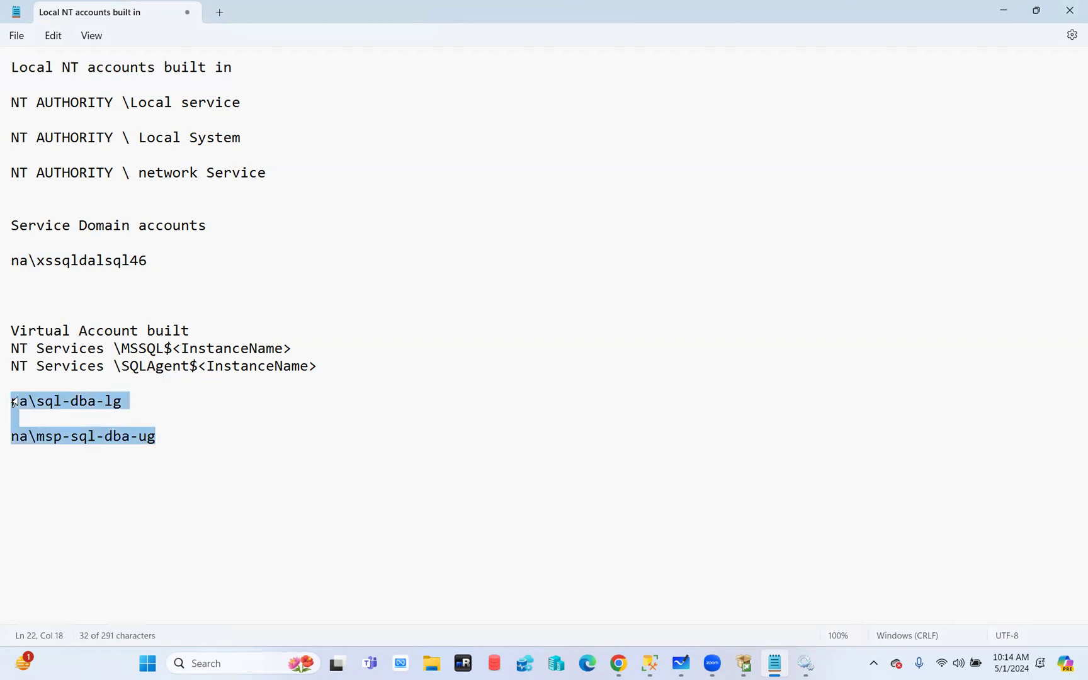
# Cancel the Select Users or Groups dialog without adding any administrator
pyautogui.click(744, 664)
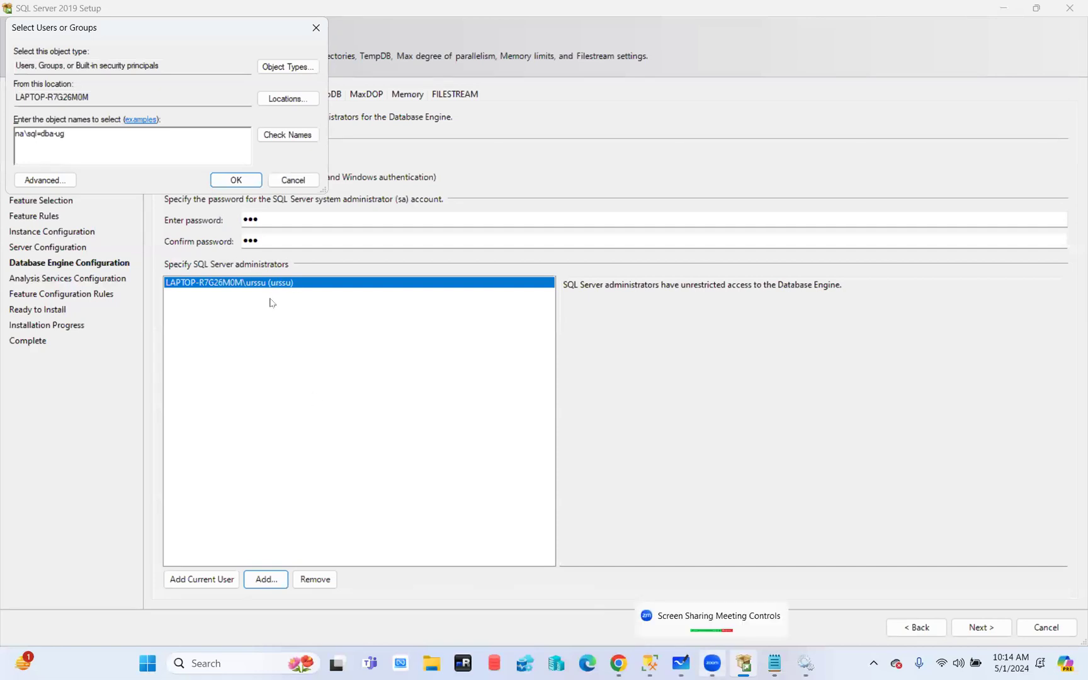
pyautogui.click(294, 181)
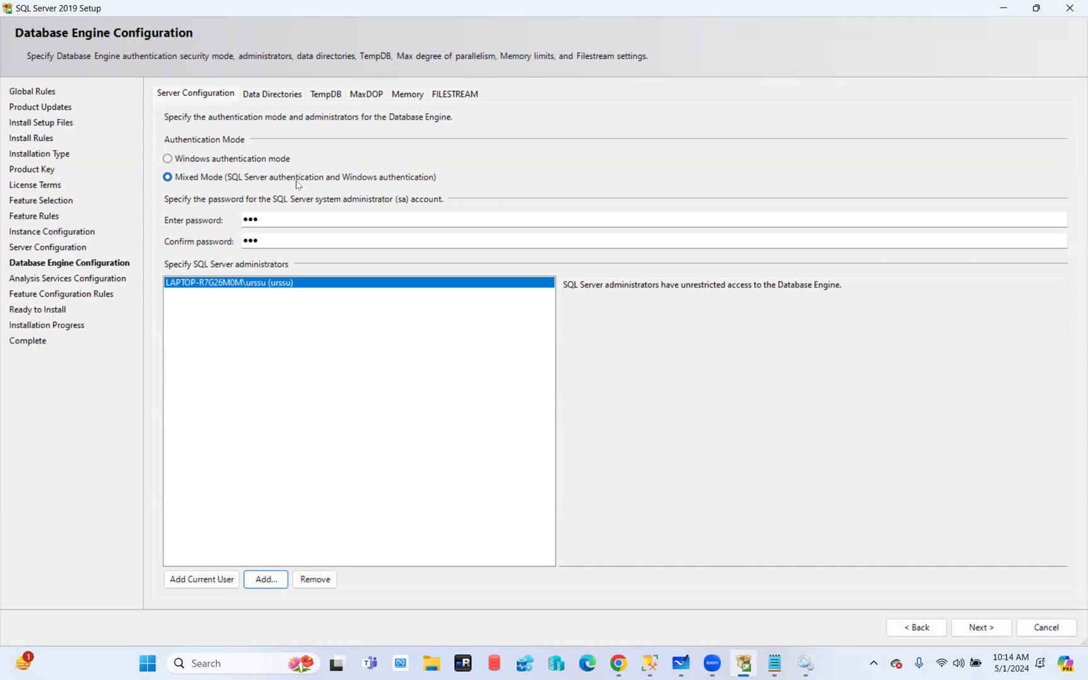
# Switch Database Engine Configuration to its Data Directories tab
pyautogui.click(272, 95)
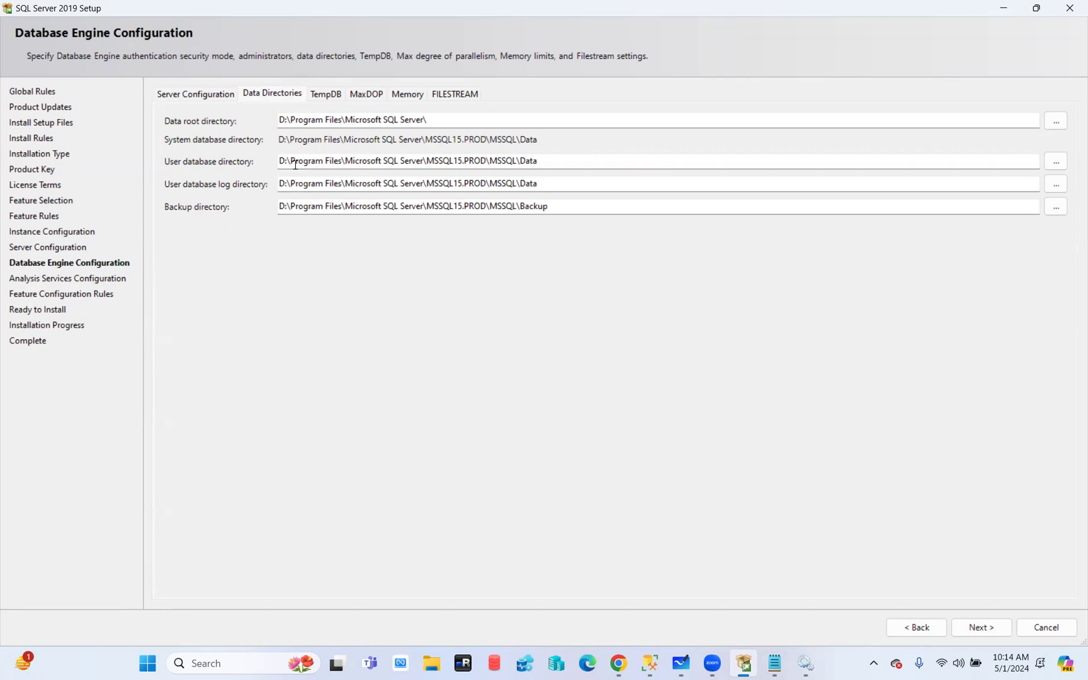
# After glancing at TempDB, change the data root directory drive from D to C
pyautogui.click(328, 99)
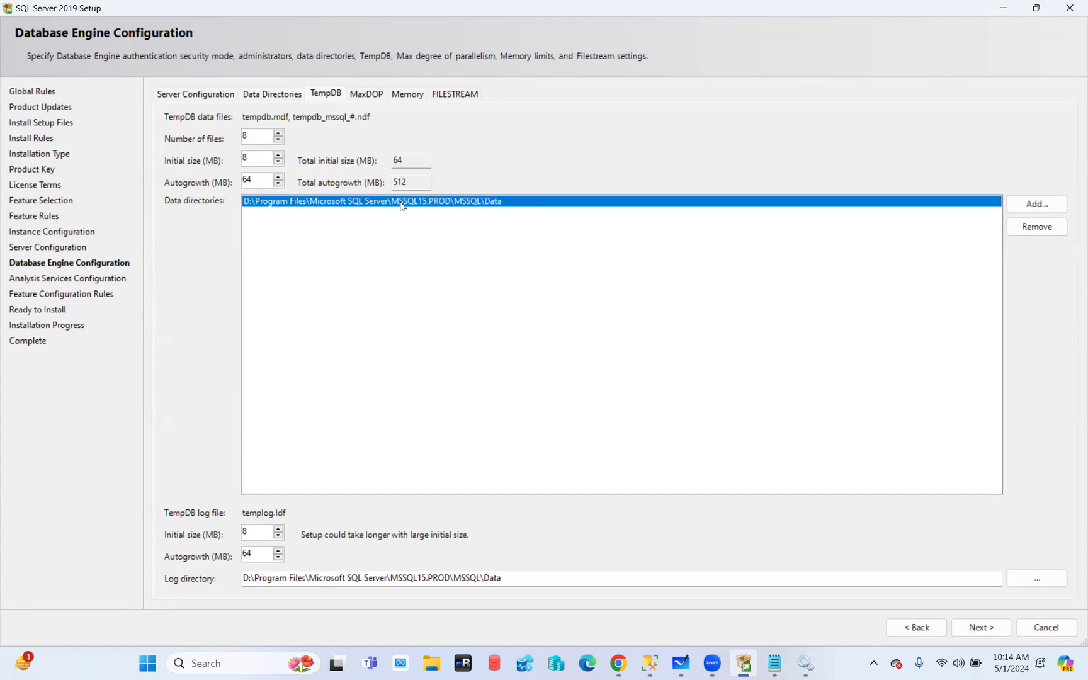
pyautogui.click(262, 96)
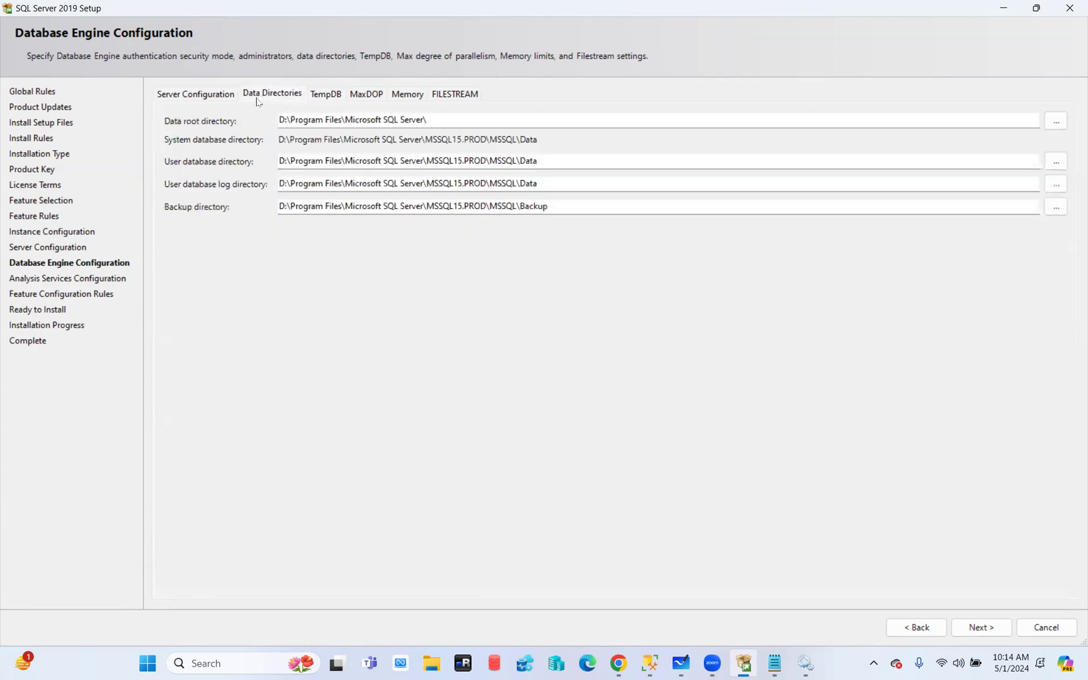
pyautogui.click(285, 121)
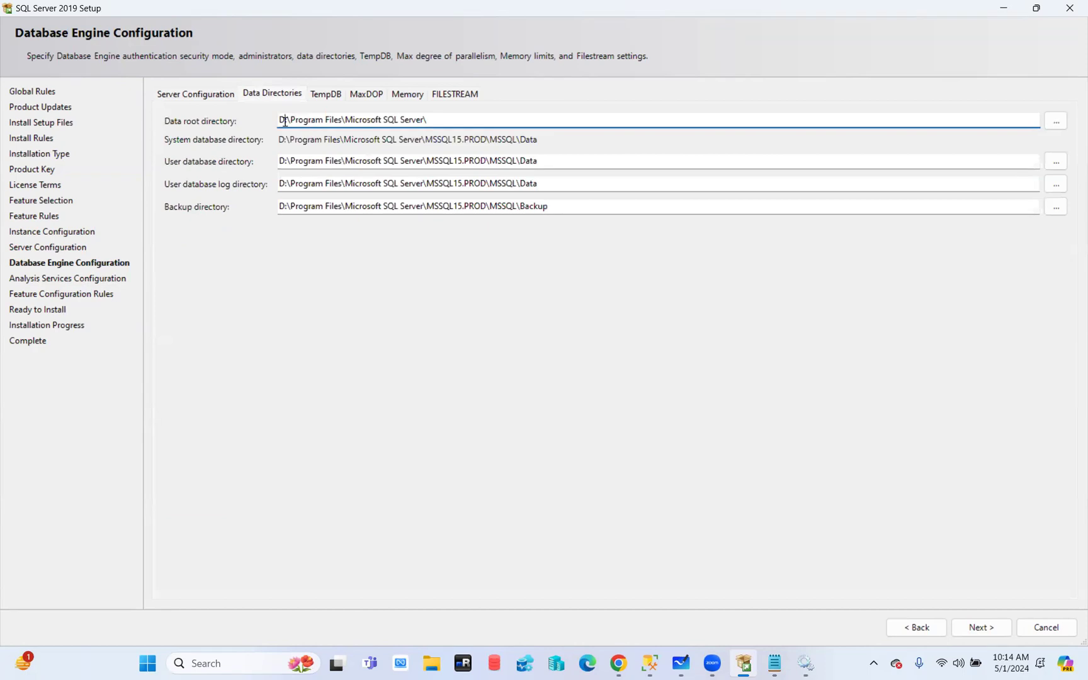
pyautogui.press('BackSpace')
pyautogui.write('C')
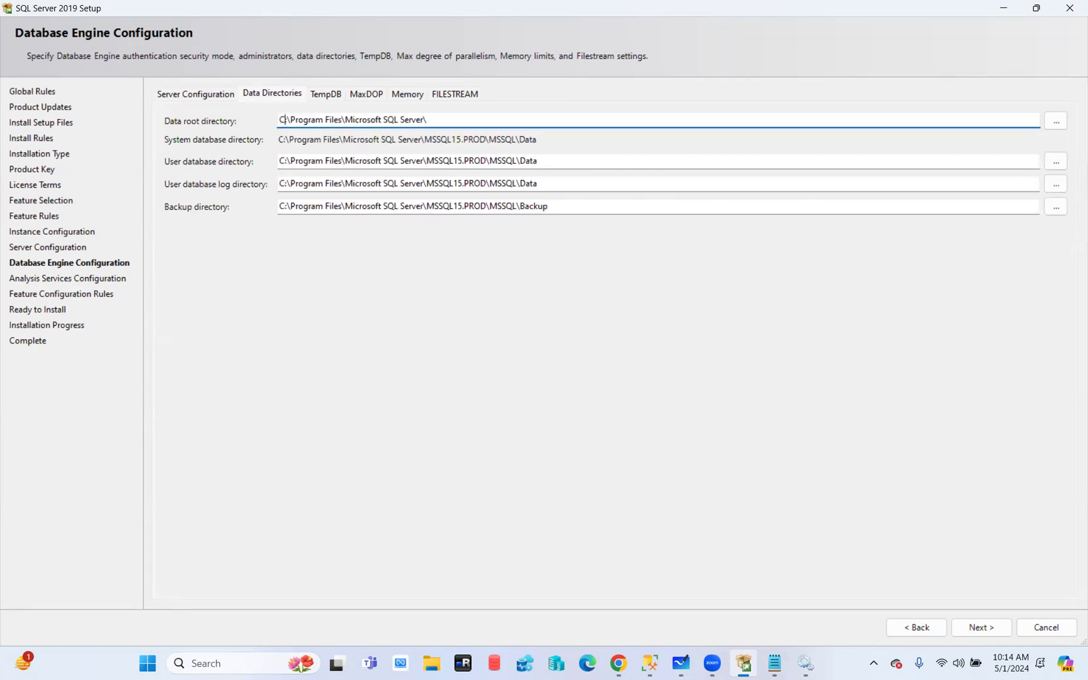
# Set the user database log and backup directories to drive D, then check TempDB paths
pyautogui.click(284, 185)
pyautogui.press('BackSpace')
pyautogui.write('D')
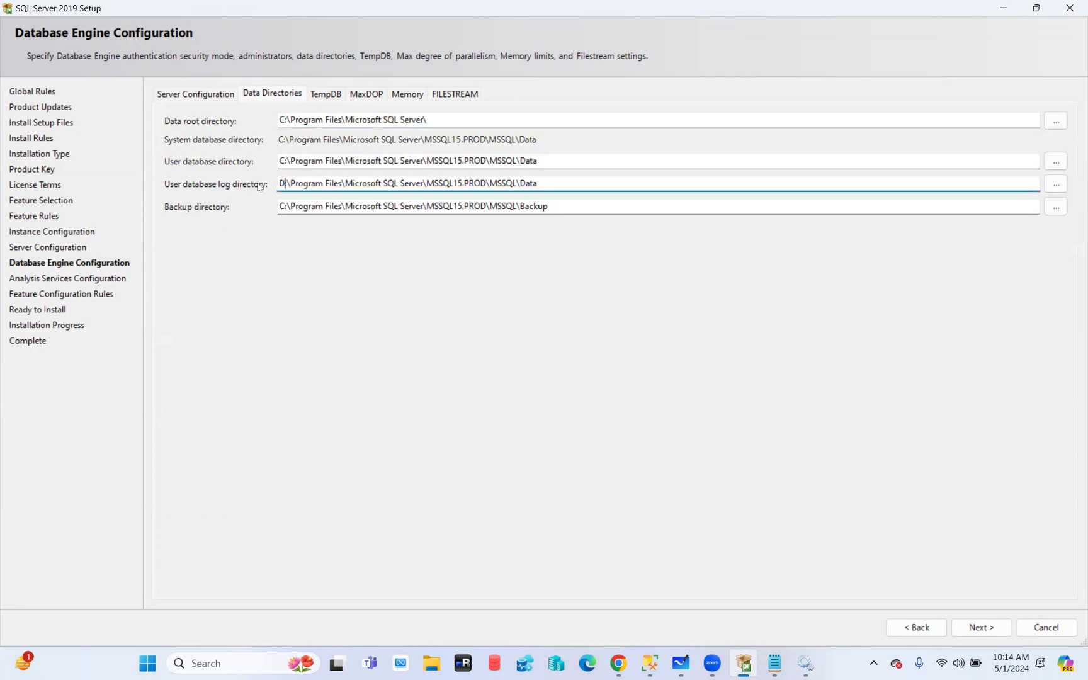
pyautogui.click(284, 207)
pyautogui.press('BackSpace')
pyautogui.write('D')
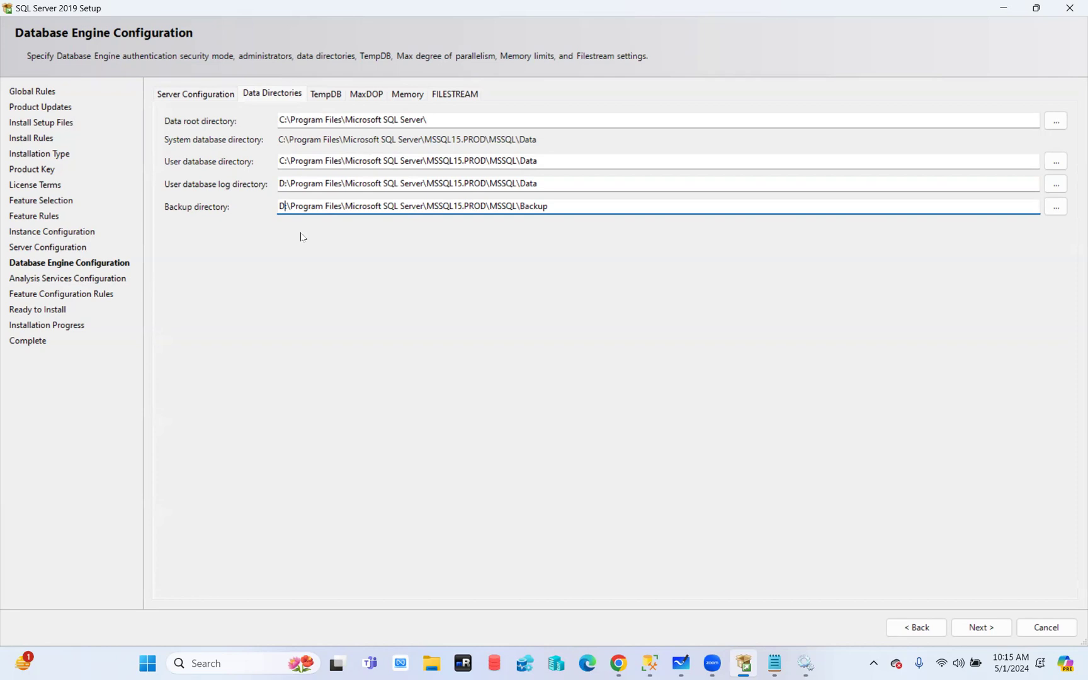
pyautogui.click(333, 95)
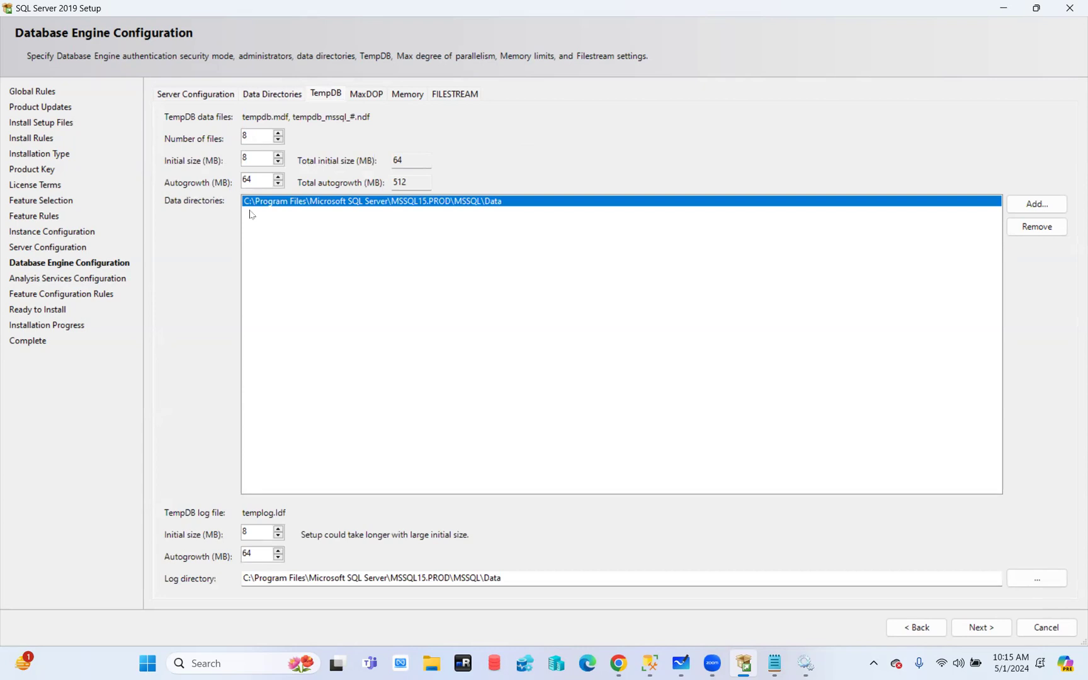
# Recheck the TempDB paths and come back to the Data Directories settings
pyautogui.click(257, 92)
pyautogui.click(322, 95)
pyautogui.click(263, 94)
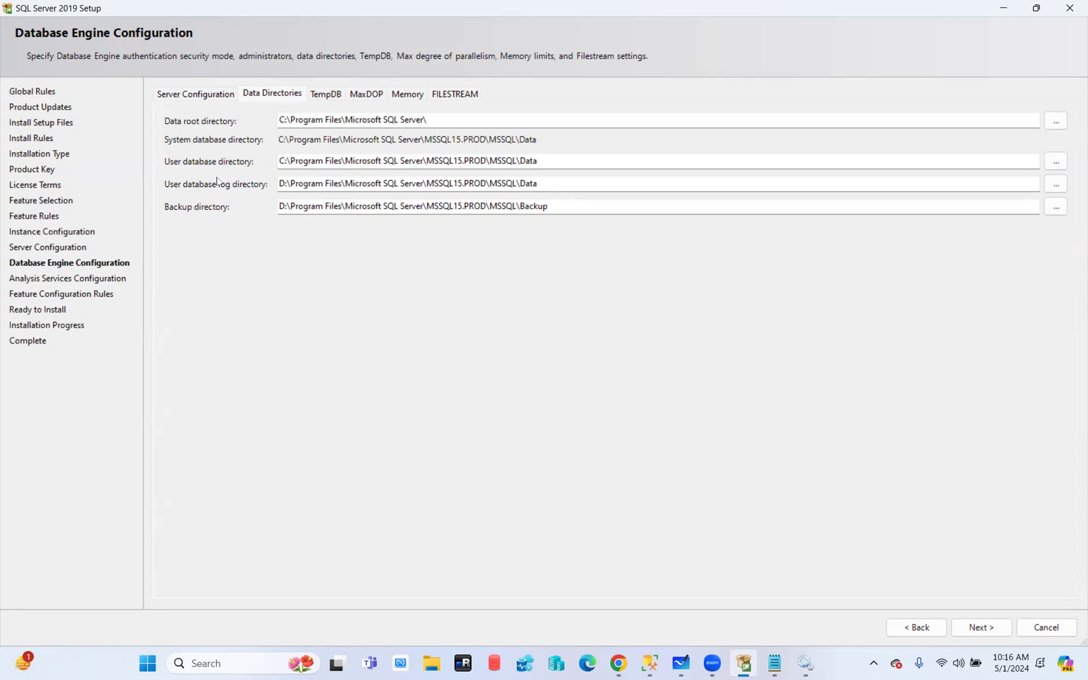
# Change the data root back to D:\Program Files\Microsoft SQL Server\ by replacing C with D
pyautogui.click(283, 121)
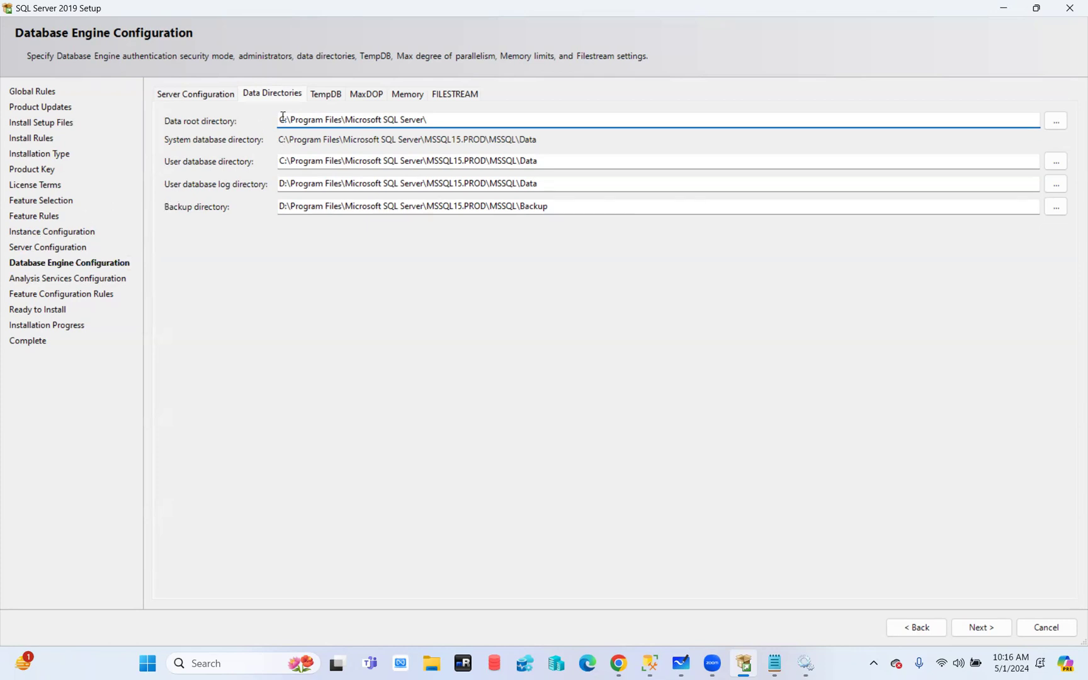
pyautogui.moveTo(282, 118); pyautogui.dragTo(265, 121)
pyautogui.write('D')
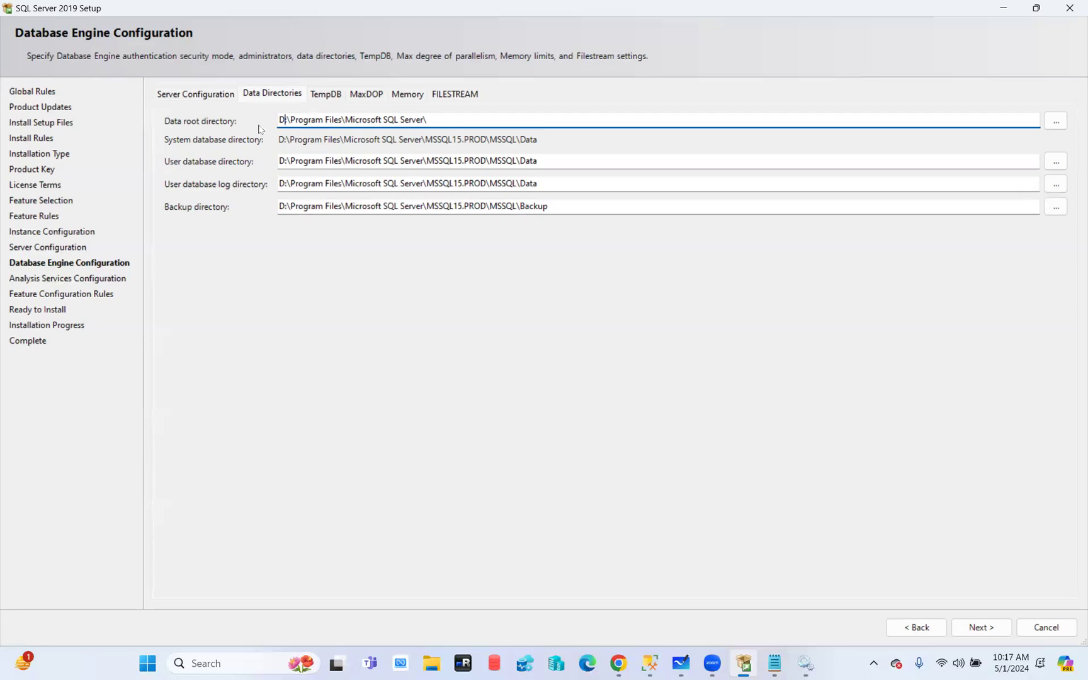
pyautogui.click(324, 97)
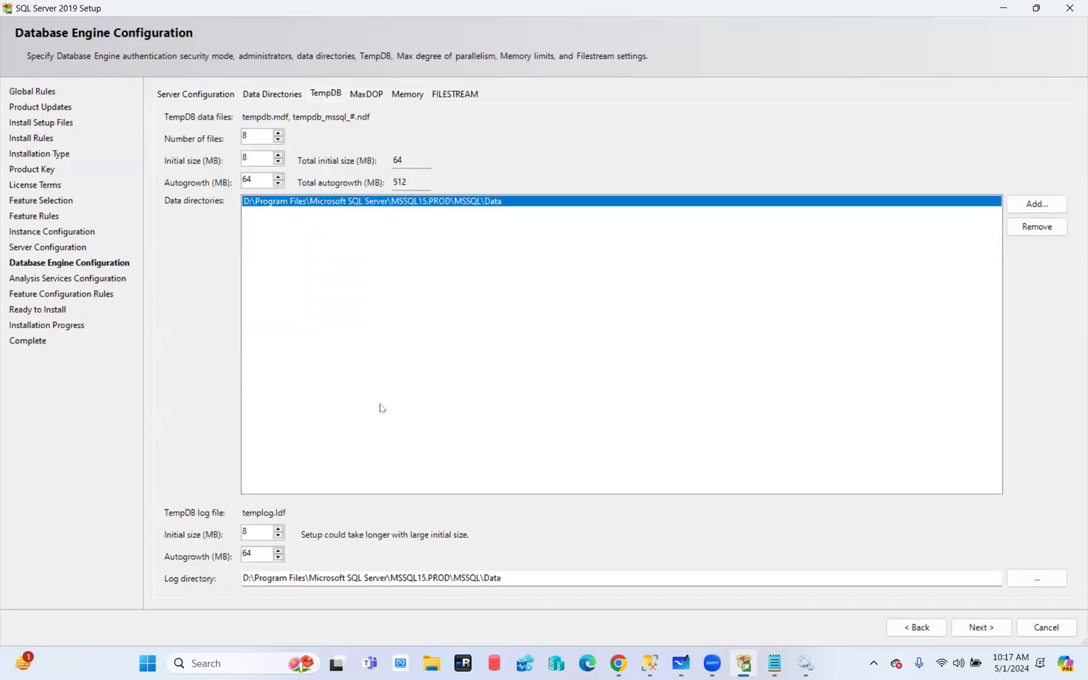
pyautogui.click(273, 96)
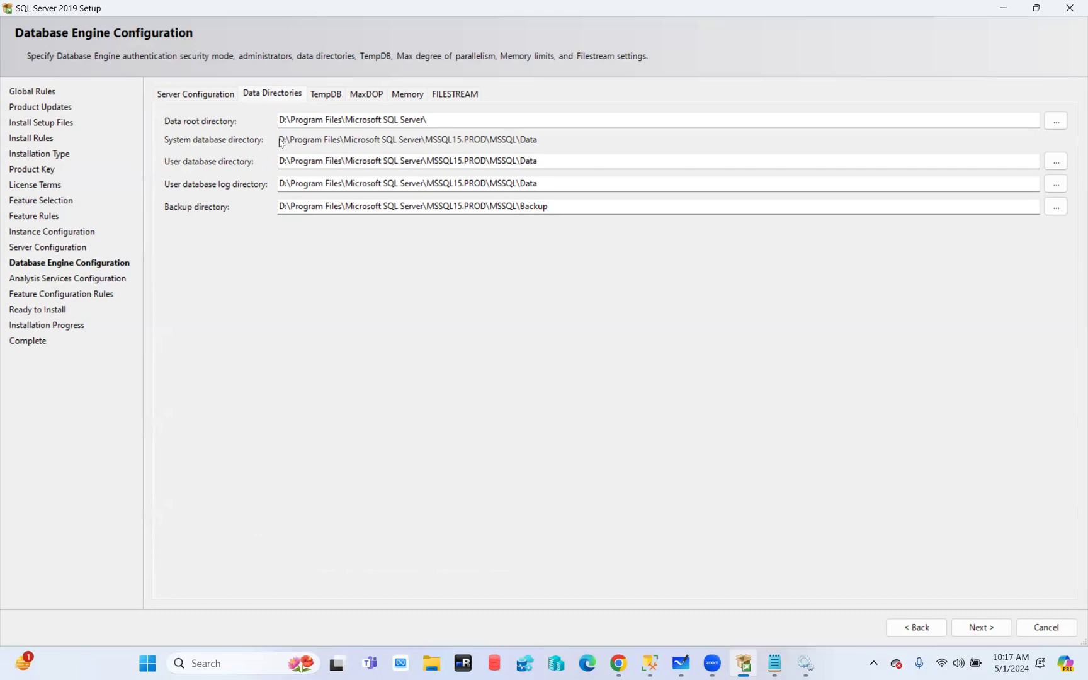
# Change the user database directory drive letter from D to G
pyautogui.click(284, 161)
pyautogui.moveTo(284, 160)
pyautogui.mouseDown()
pyautogui.moveTo(270, 162)
pyautogui.moveTo(289, 162)
pyautogui.mouseUp()
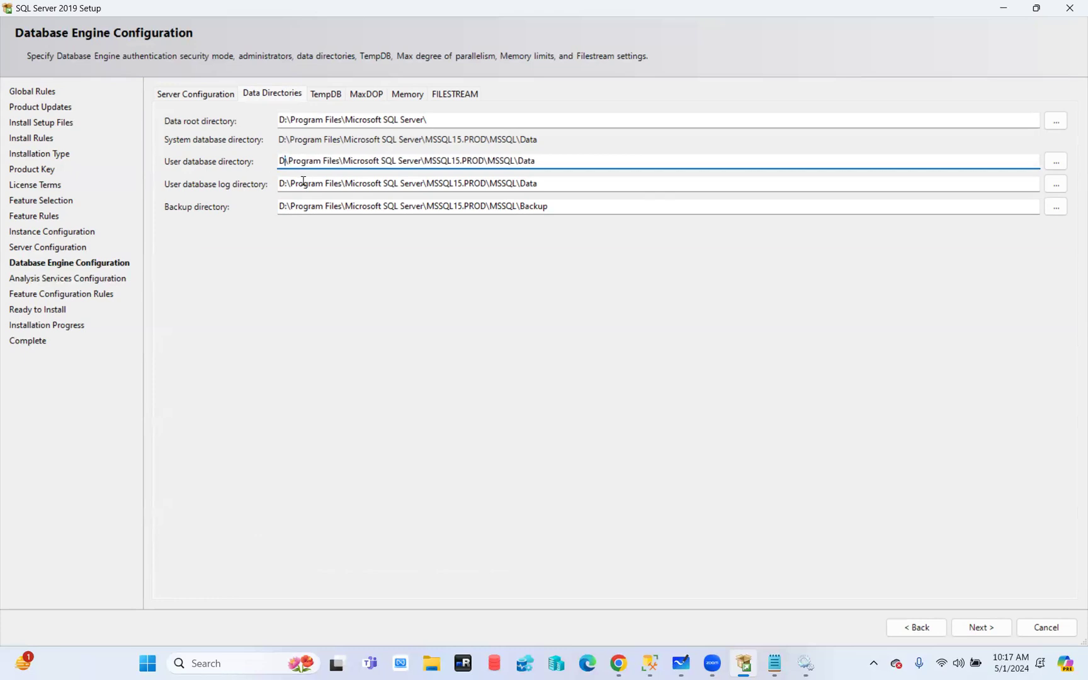
pyautogui.press('Delete')
pyautogui.press('BackSpace')
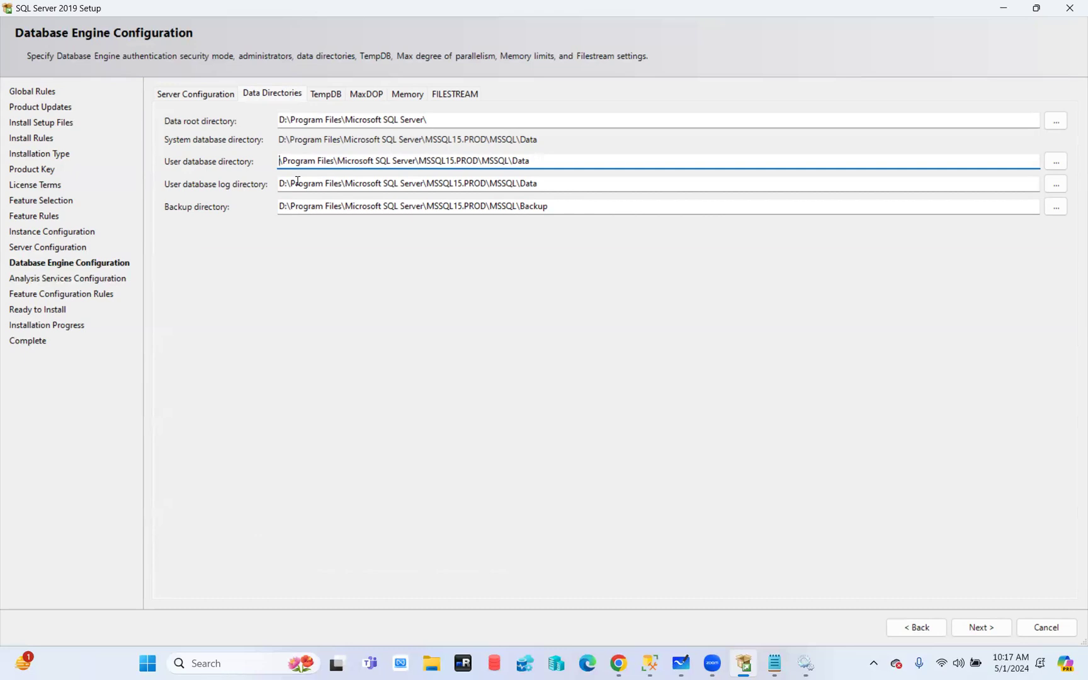
pyautogui.write('G')
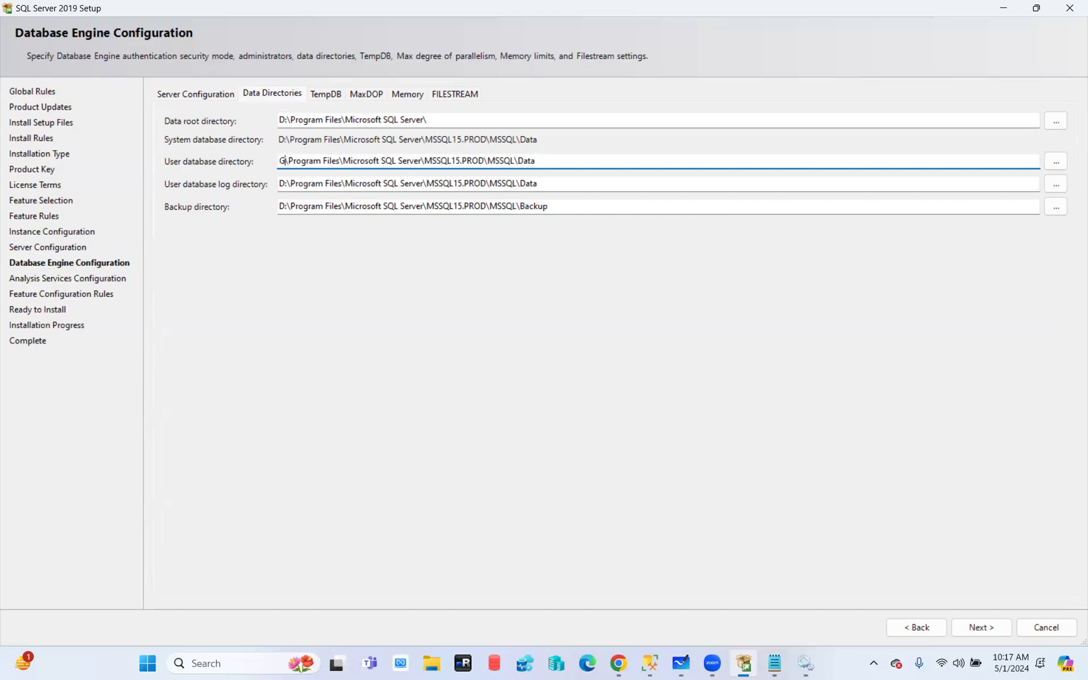
# Move user database logs to L: and backups to Z:, then review all three paths
pyautogui.click(285, 185)
pyautogui.press('BackSpace')
pyautogui.write('L')
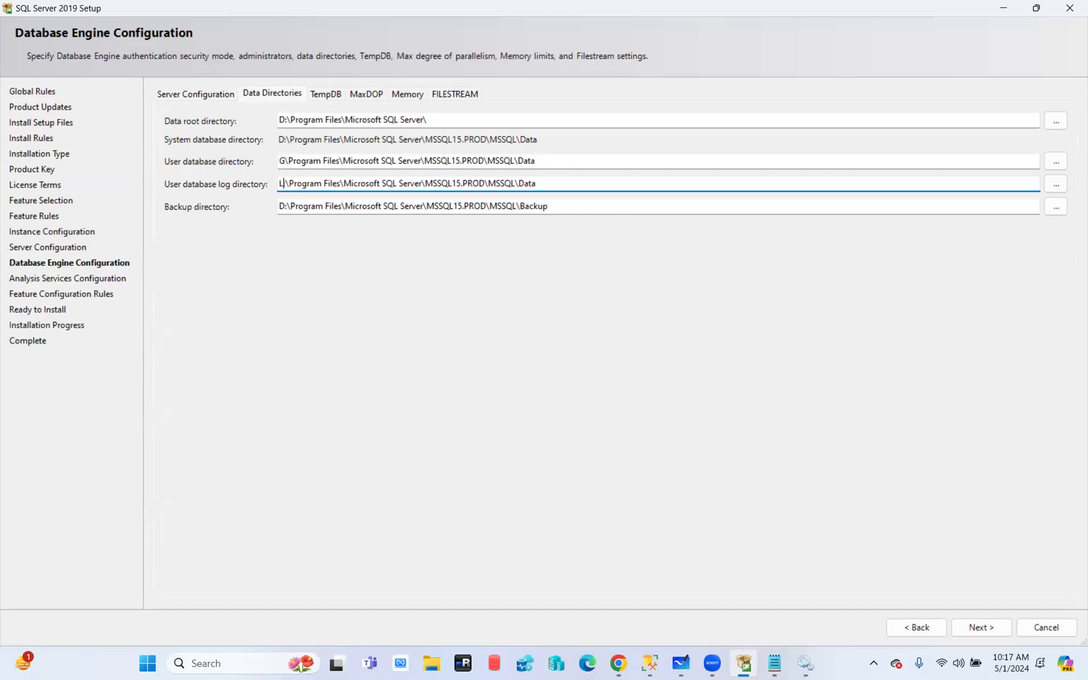
pyautogui.click(283, 206)
pyautogui.press('BackSpace')
pyautogui.write('Z')
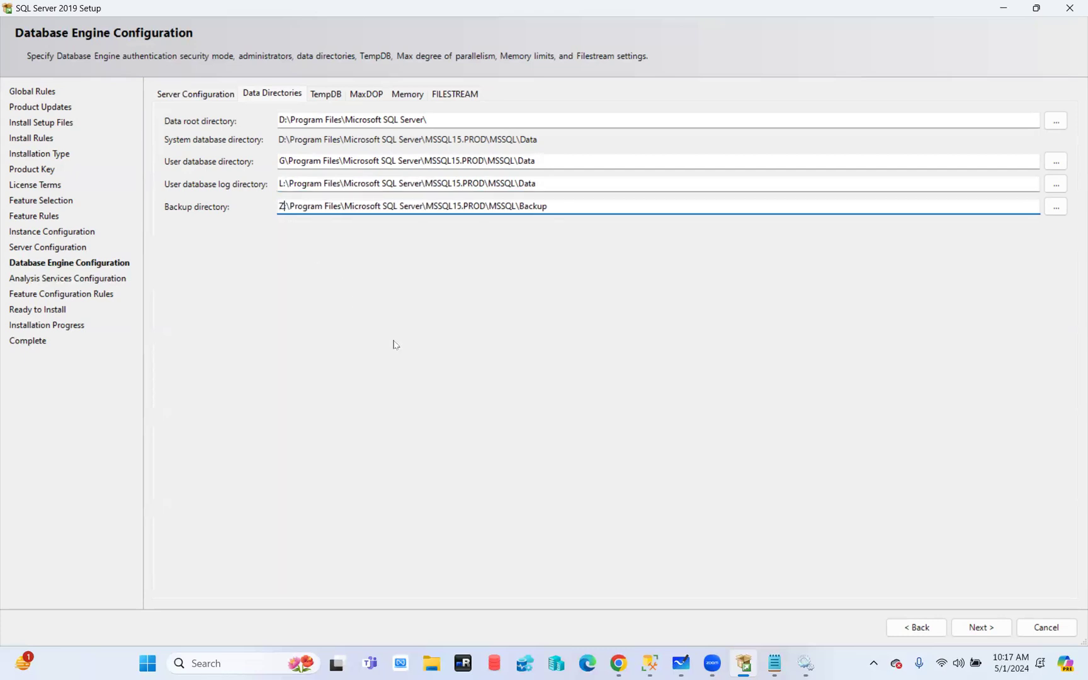
pyautogui.moveTo(547, 161); pyautogui.dragTo(228, 165)
pyautogui.moveTo(559, 183); pyautogui.dragTo(238, 194)
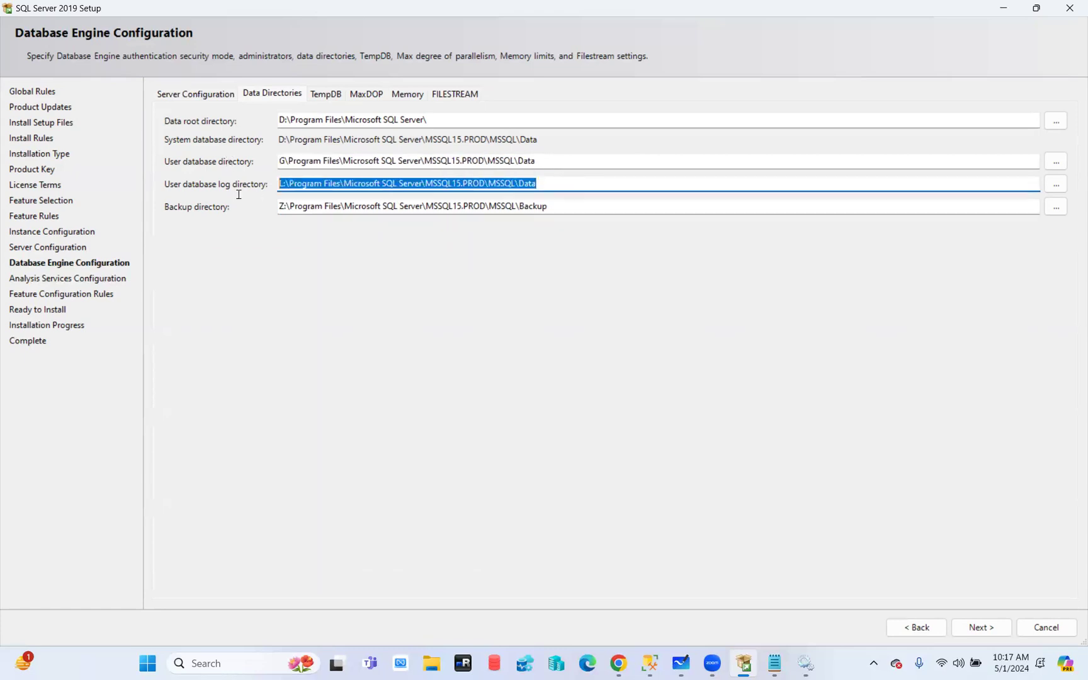
pyautogui.moveTo(567, 208); pyautogui.dragTo(240, 210)
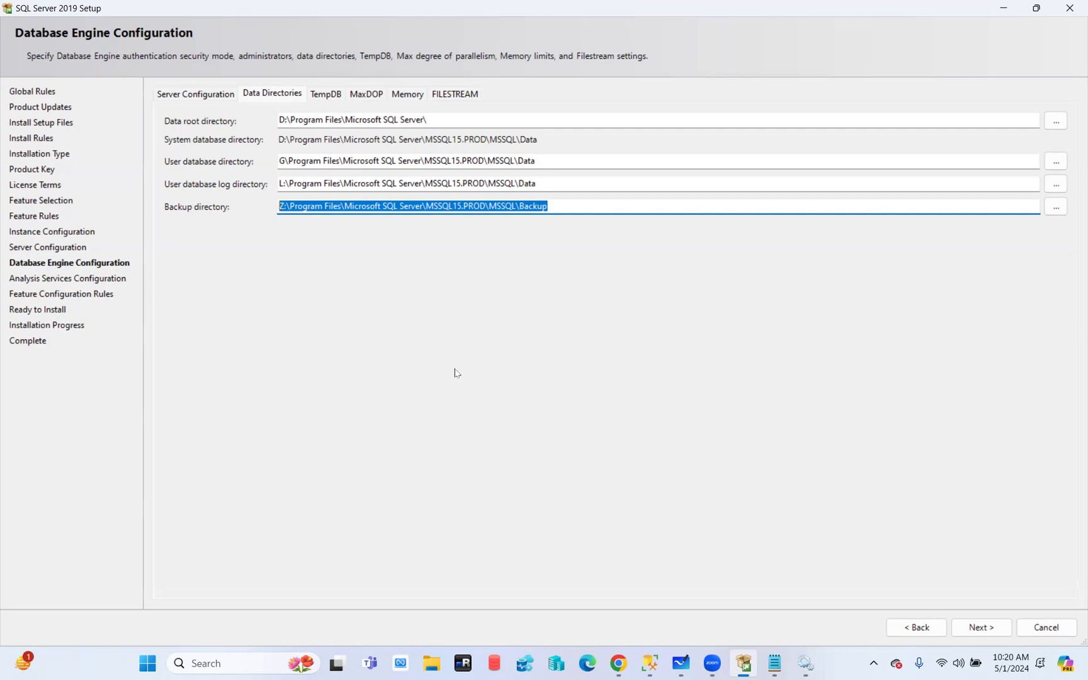
# Show the TempDB settings on the Database Engine Configuration page
pyautogui.click(336, 96)
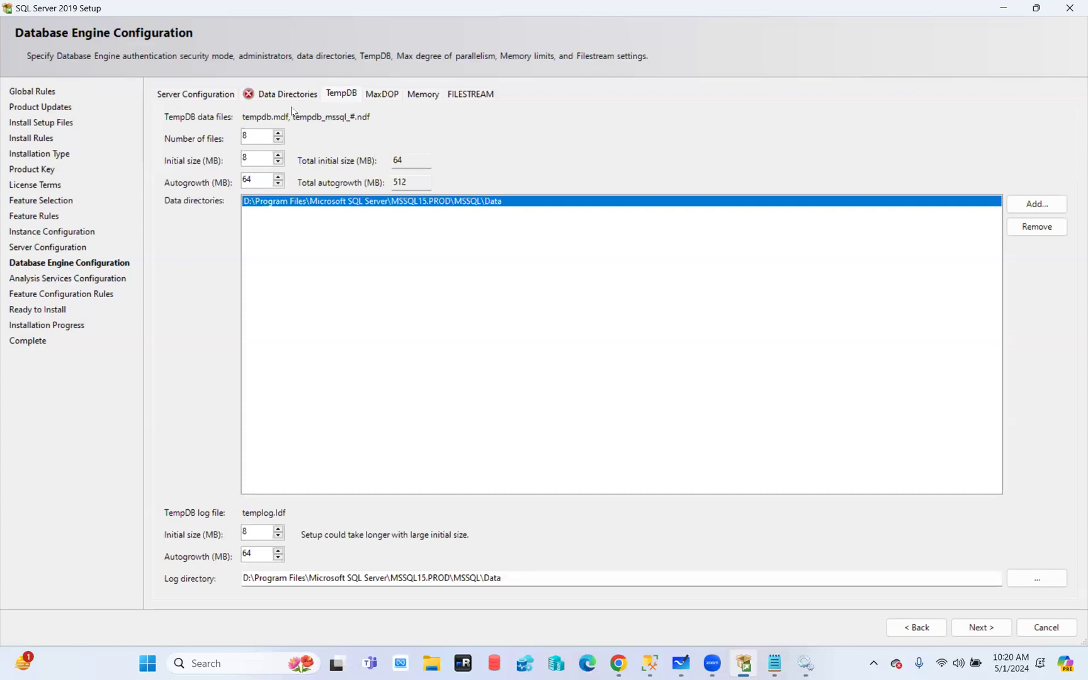
# On Data Directories, replace the G and L drive letters of the user database and log directories with D
pyautogui.click(285, 96)
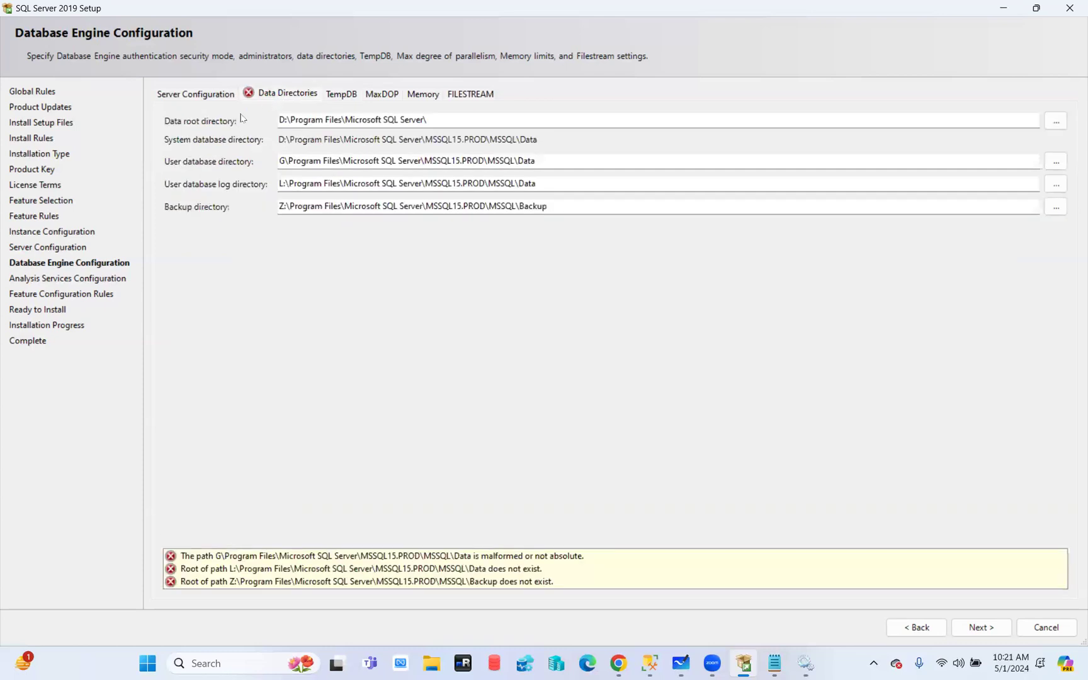
pyautogui.click(284, 162)
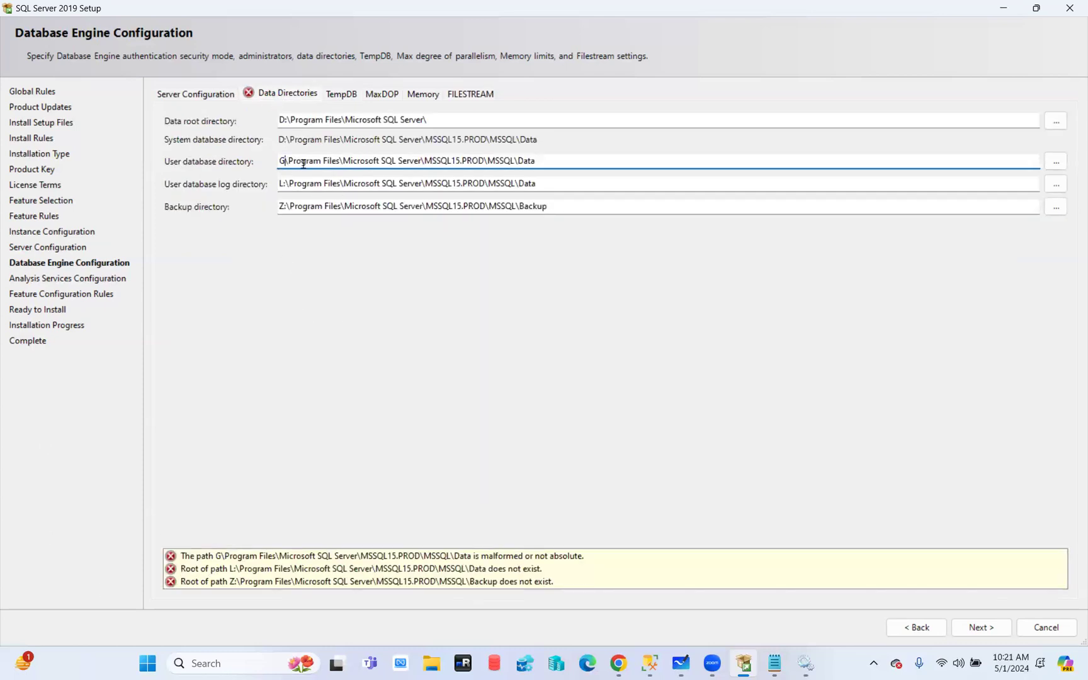
pyautogui.press('BackSpace')
pyautogui.write('D:')
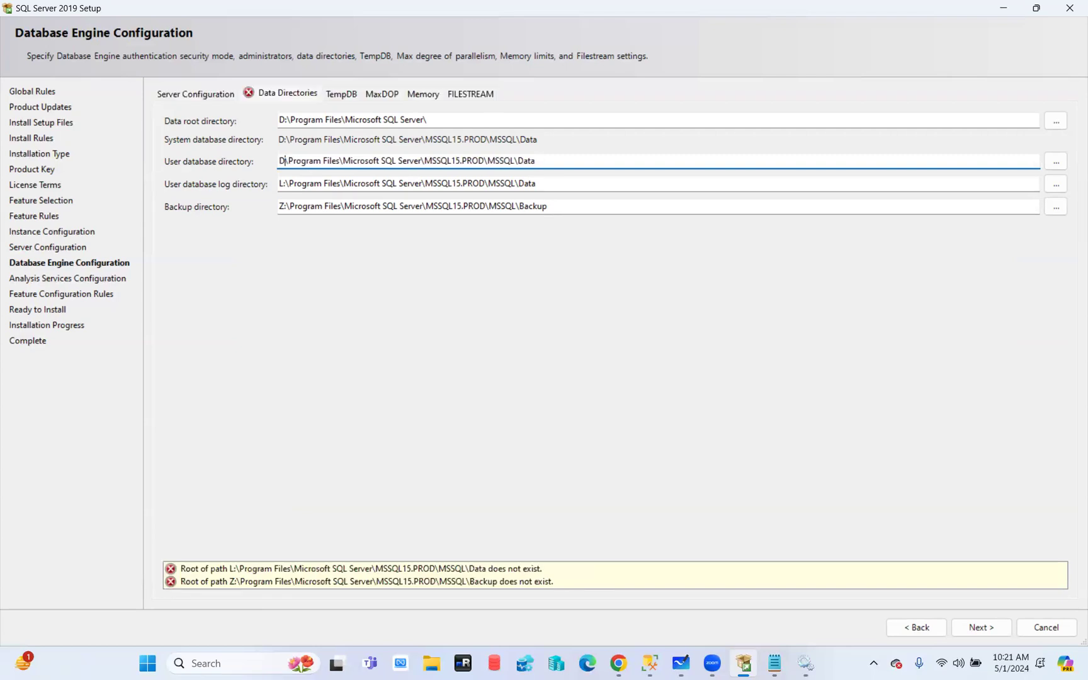
pyautogui.moveTo(285, 184); pyautogui.dragTo(260, 207)
pyautogui.write('D')
pyautogui.write('D')
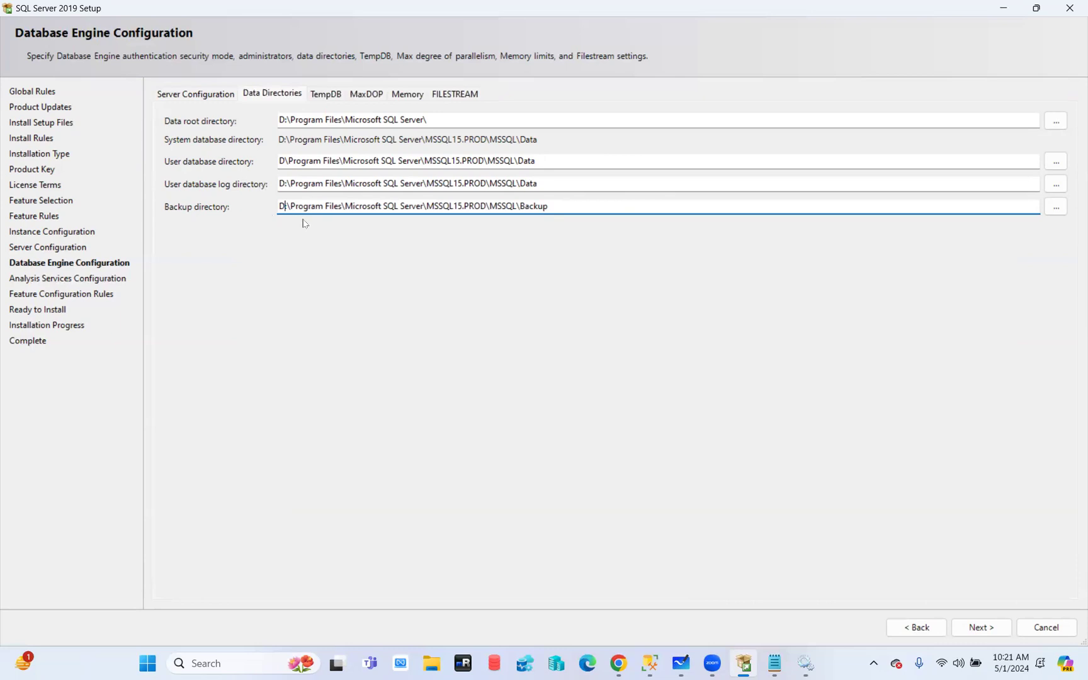
# Add the missing colon after D in the user database directory, then return to TempDB
pyautogui.click(333, 95)
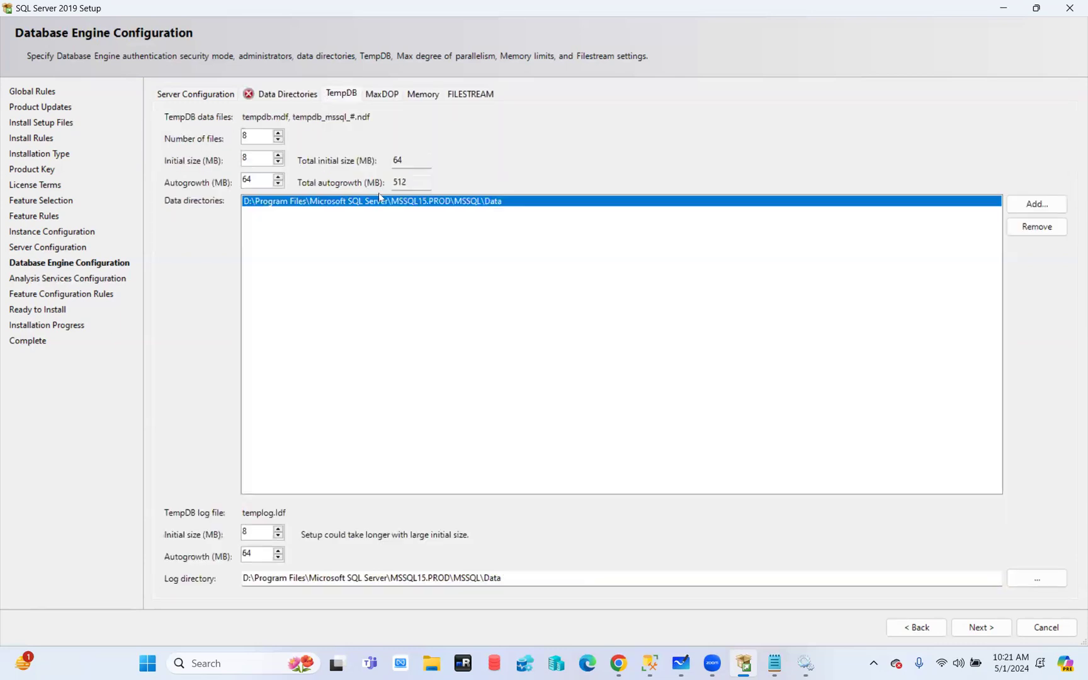
pyautogui.click(278, 94)
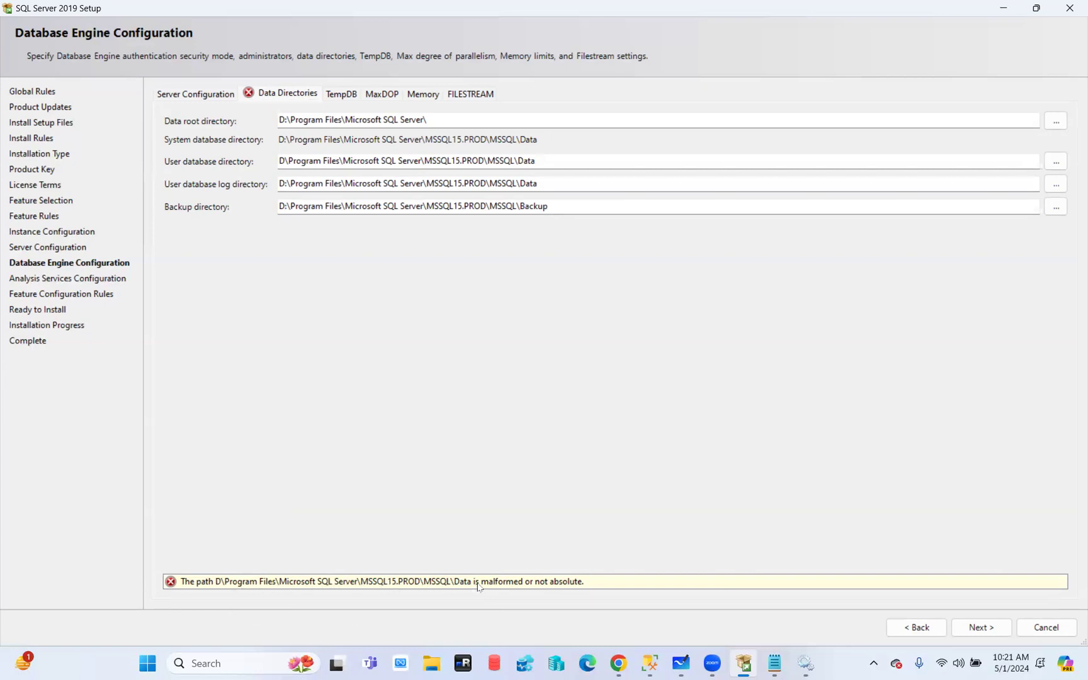
pyautogui.click(467, 123)
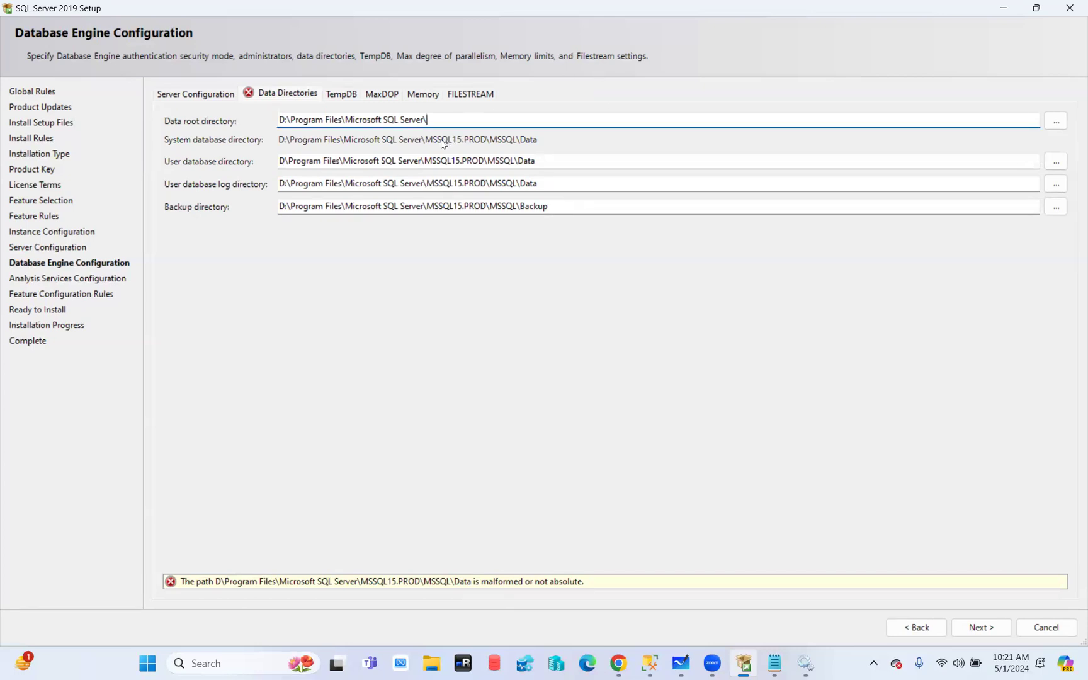
pyautogui.click(284, 162)
pyautogui.write(':')
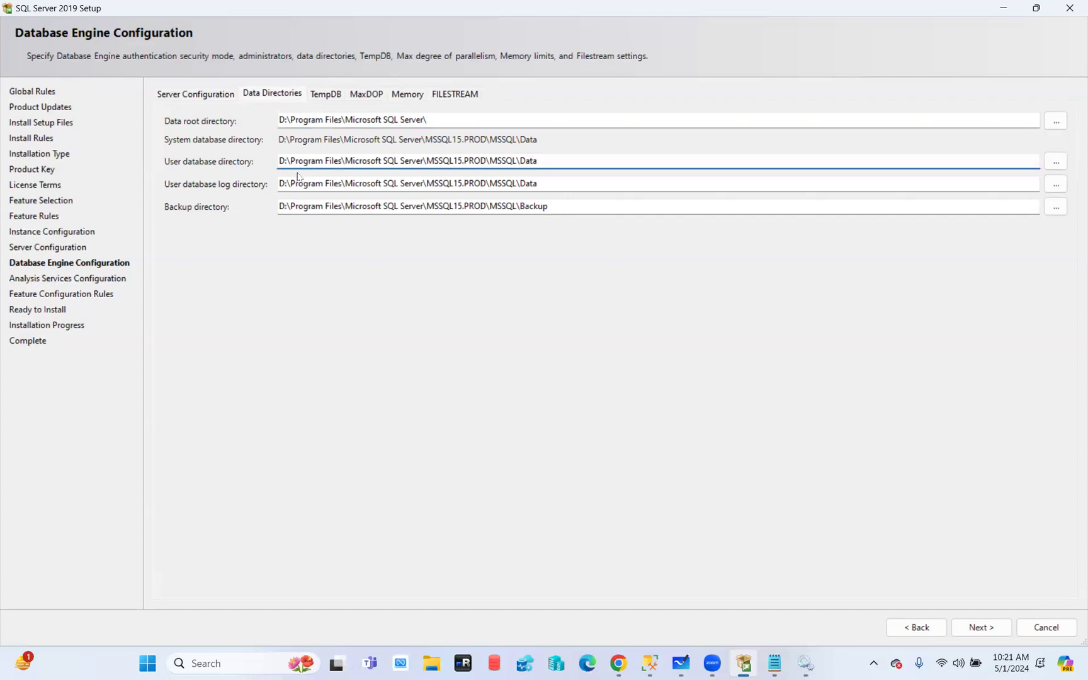
pyautogui.click(320, 97)
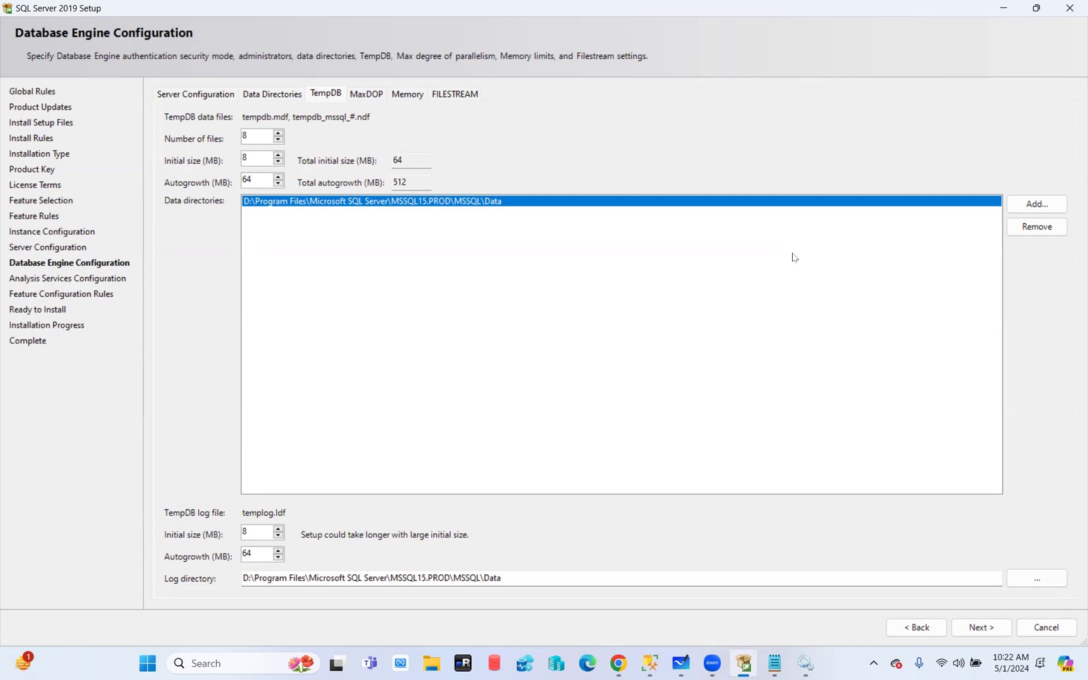
# Hide the SQL Server 2019 Setup window with Win+D to reveal the desktop
pyautogui.press('super+d')
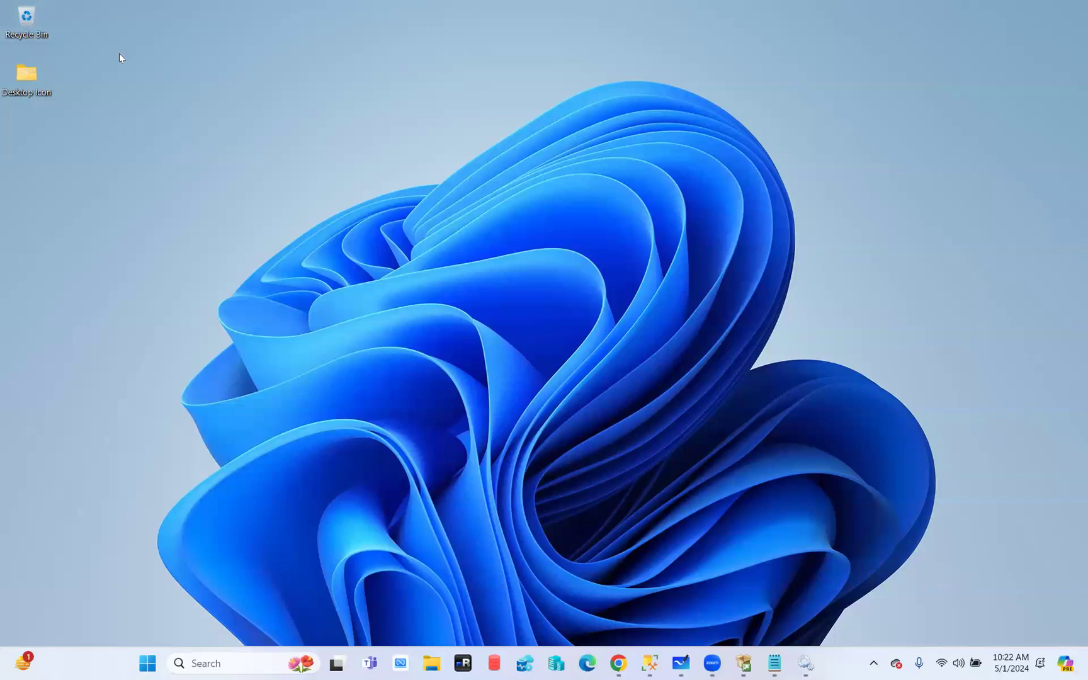
# Restore the SQL Server 2019 Setup window from its taskbar icon
pyautogui.click(745, 664)
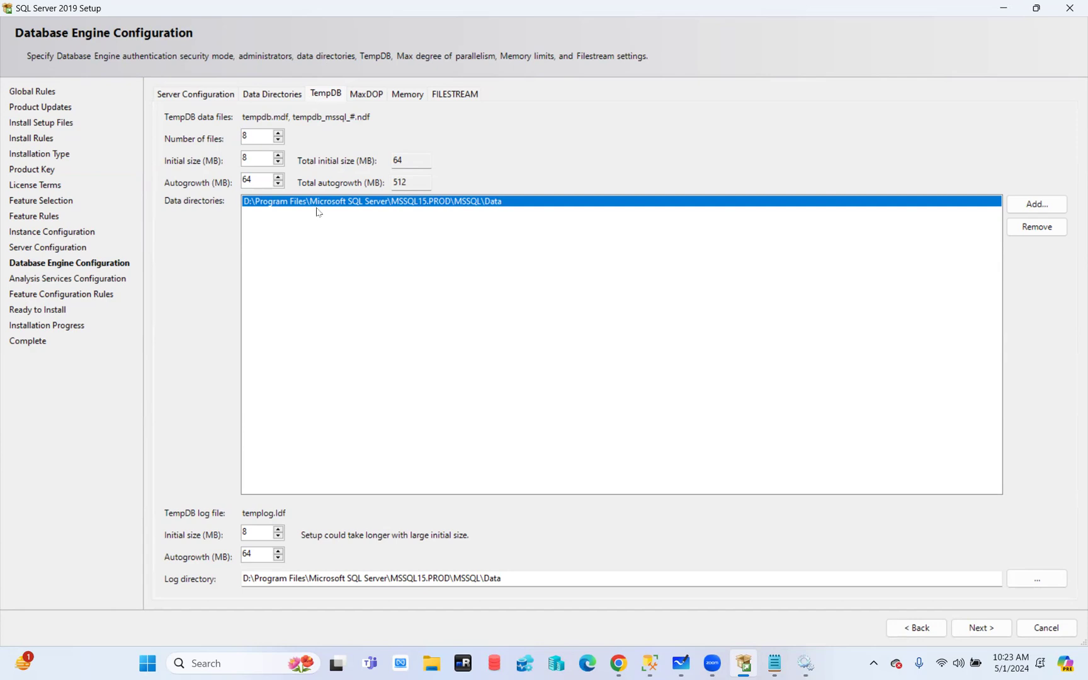
# Replace the TempDB data directory with the Data (D:) drive
pyautogui.click(1028, 225)
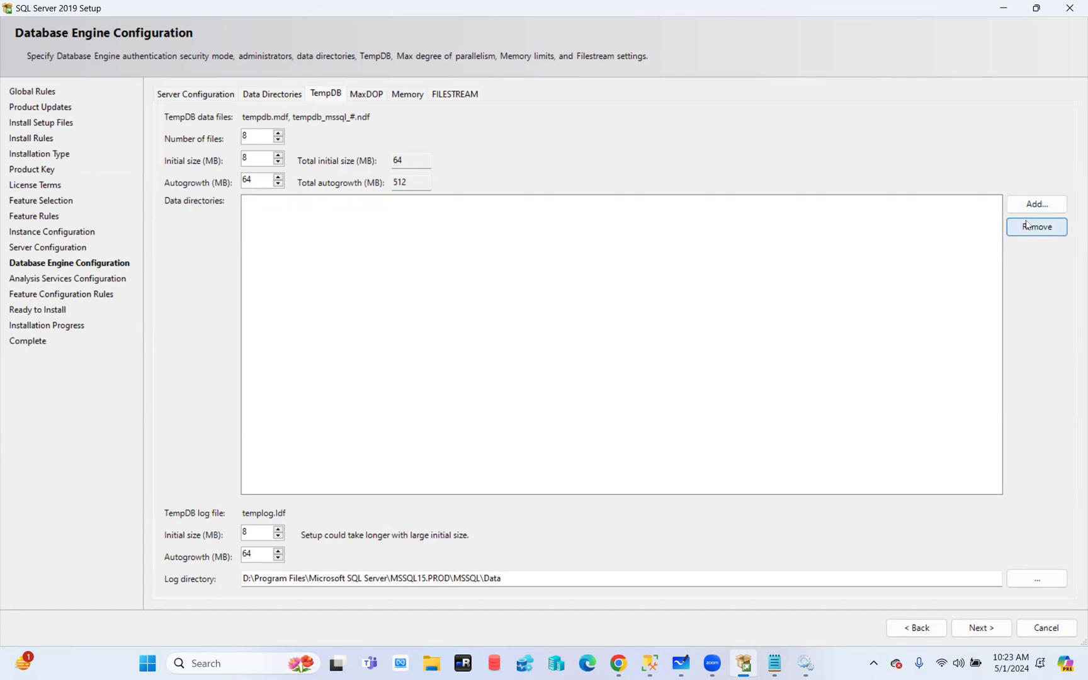
pyautogui.click(1037, 205)
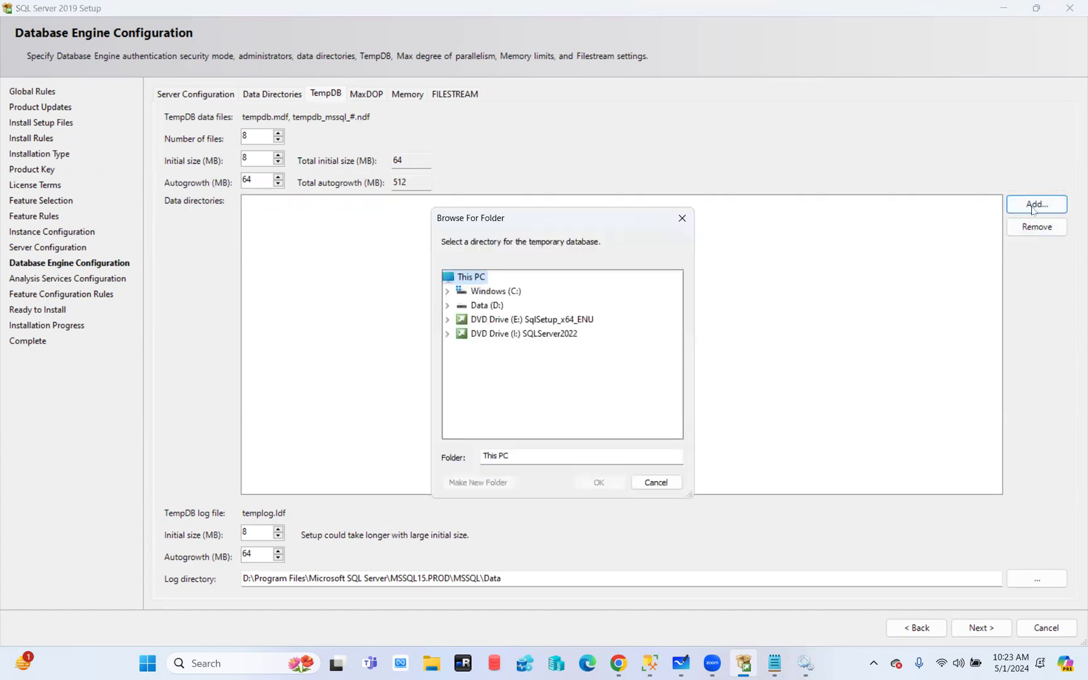
pyautogui.click(451, 306)
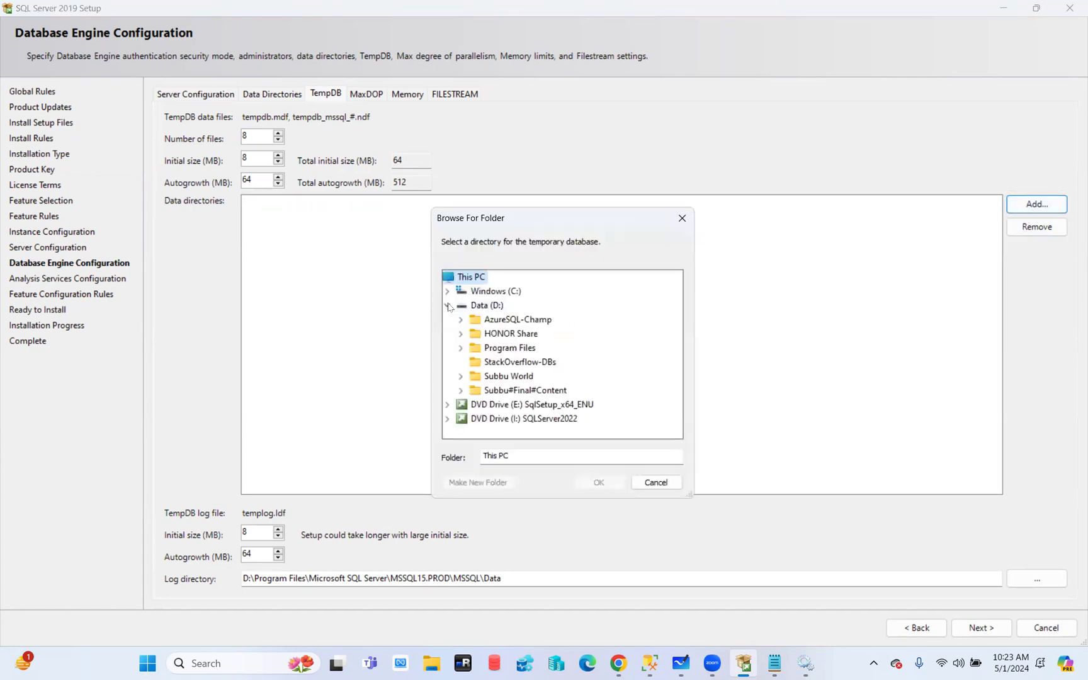
pyautogui.click(490, 306)
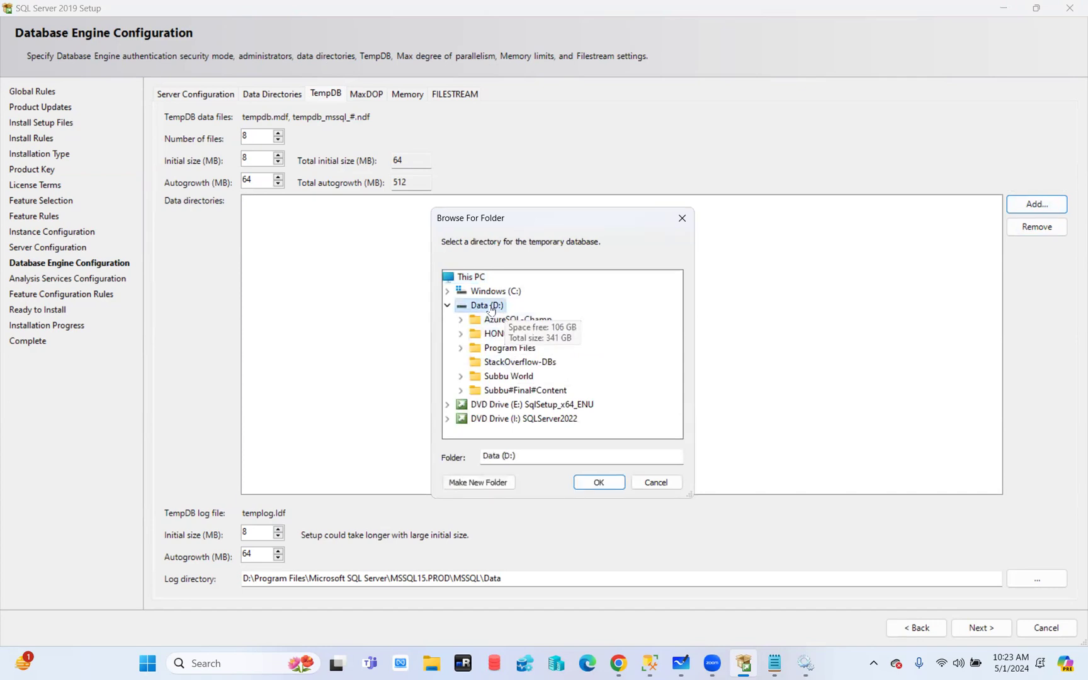
pyautogui.click(599, 483)
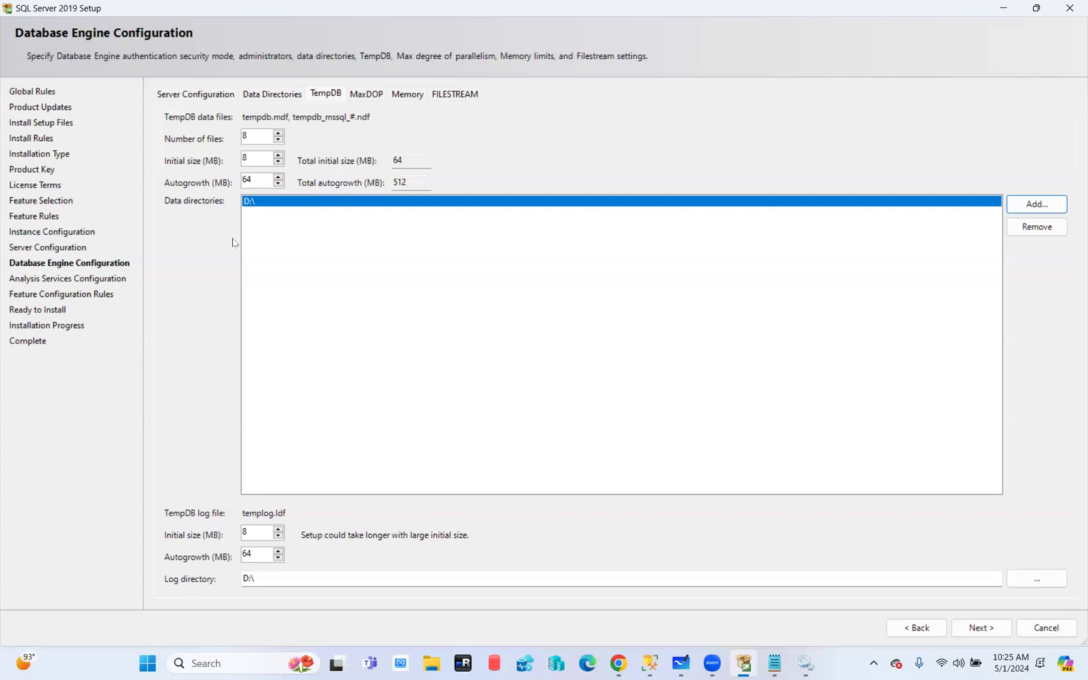
# Select the TempDB initial size value of 8 MB
pyautogui.click(257, 158)
pyautogui.doubleClick(249, 159)
pyautogui.click(649, 663)
# In Management Studio, dismiss the login error and connect to the local server with Windows Authentication
pyautogui.click(629, 575)
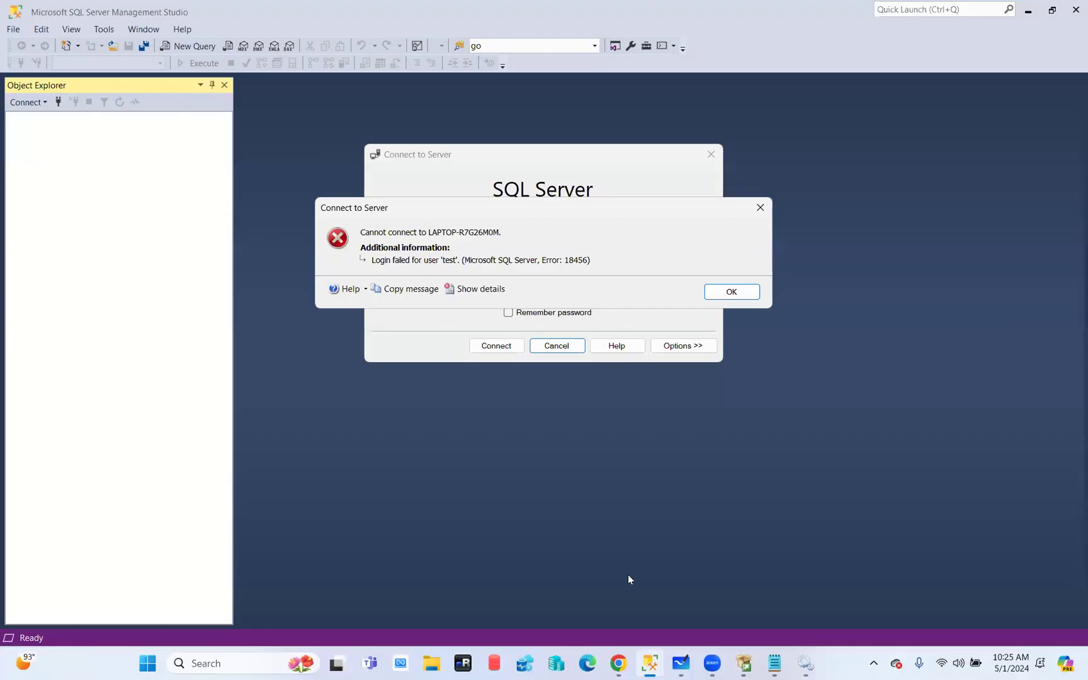
pyautogui.click(731, 291)
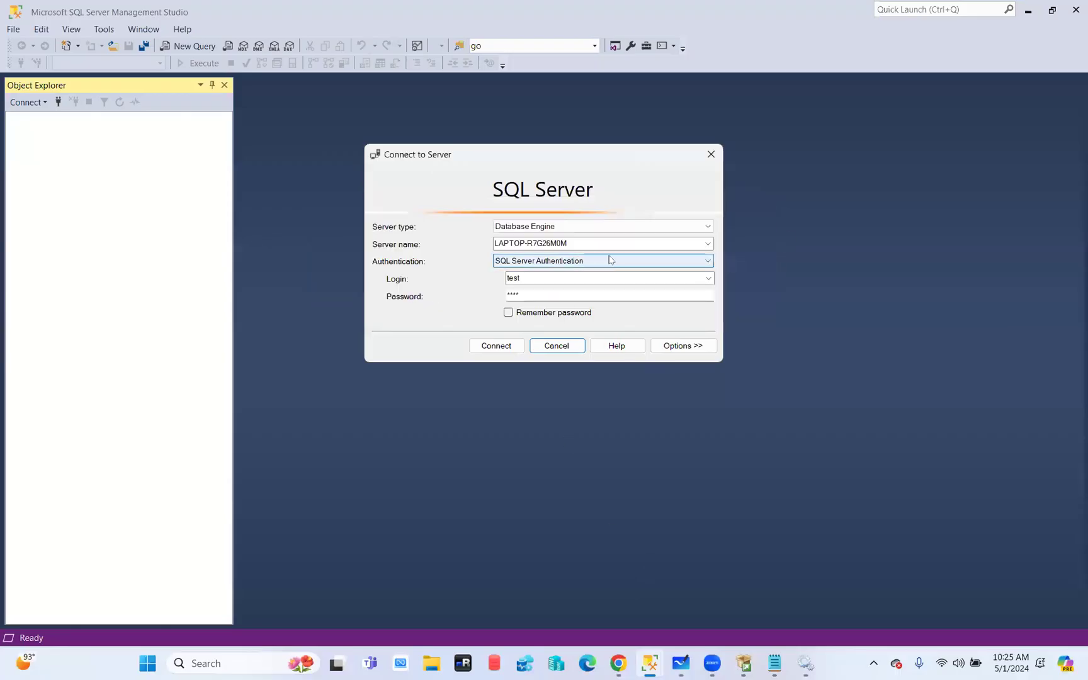
pyautogui.click(708, 244)
pyautogui.click(583, 253)
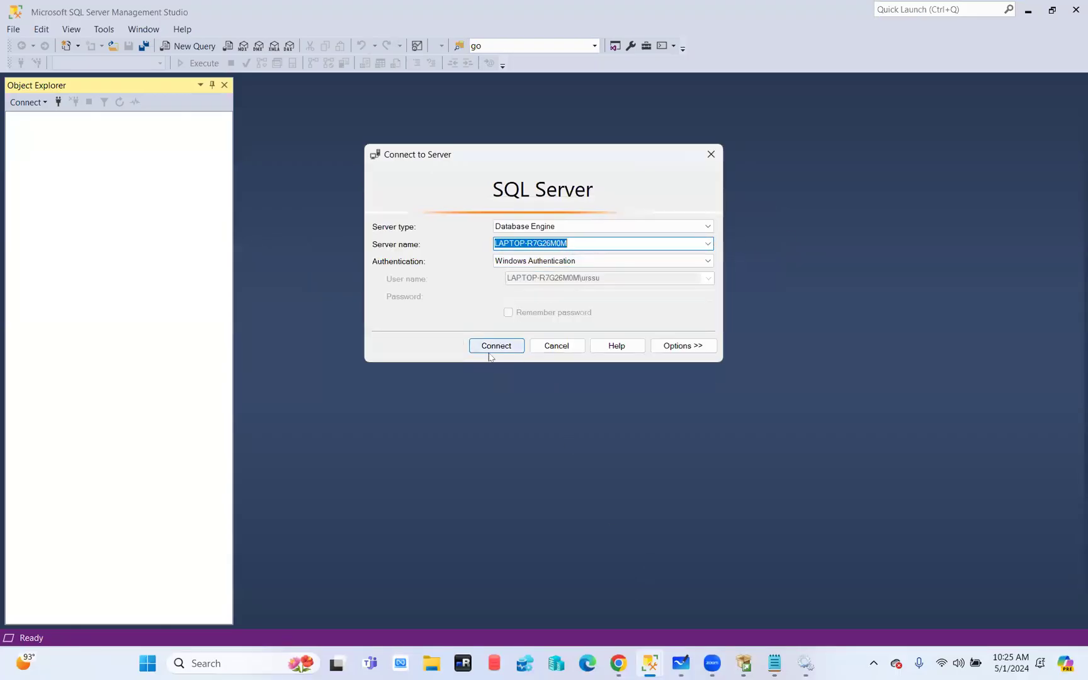
pyautogui.click(496, 346)
# Open the server's Properties, confirm 12 processors, and return to the Setup window
pyautogui.rightClick(72, 118)
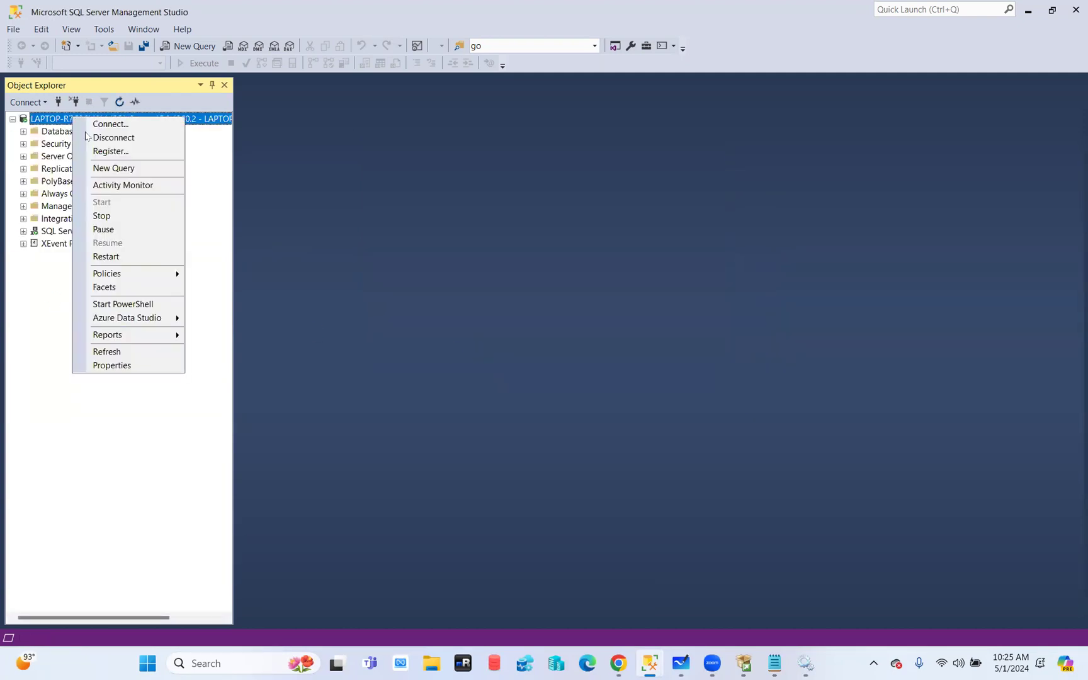
pyautogui.click(113, 366)
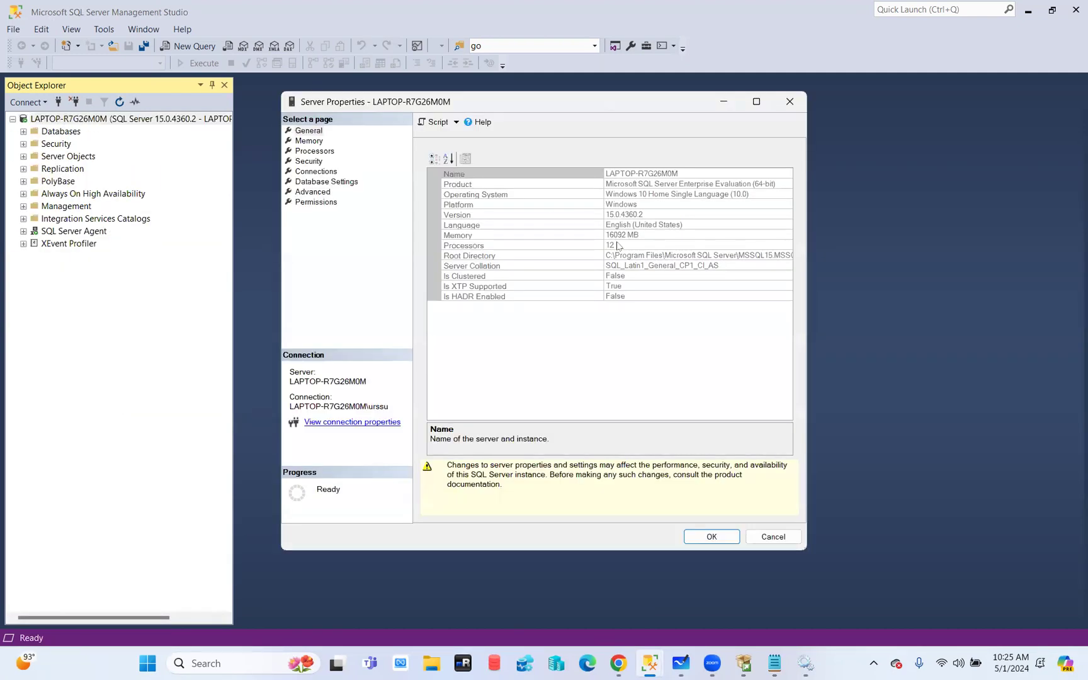
pyautogui.click(618, 247)
pyautogui.click(580, 251)
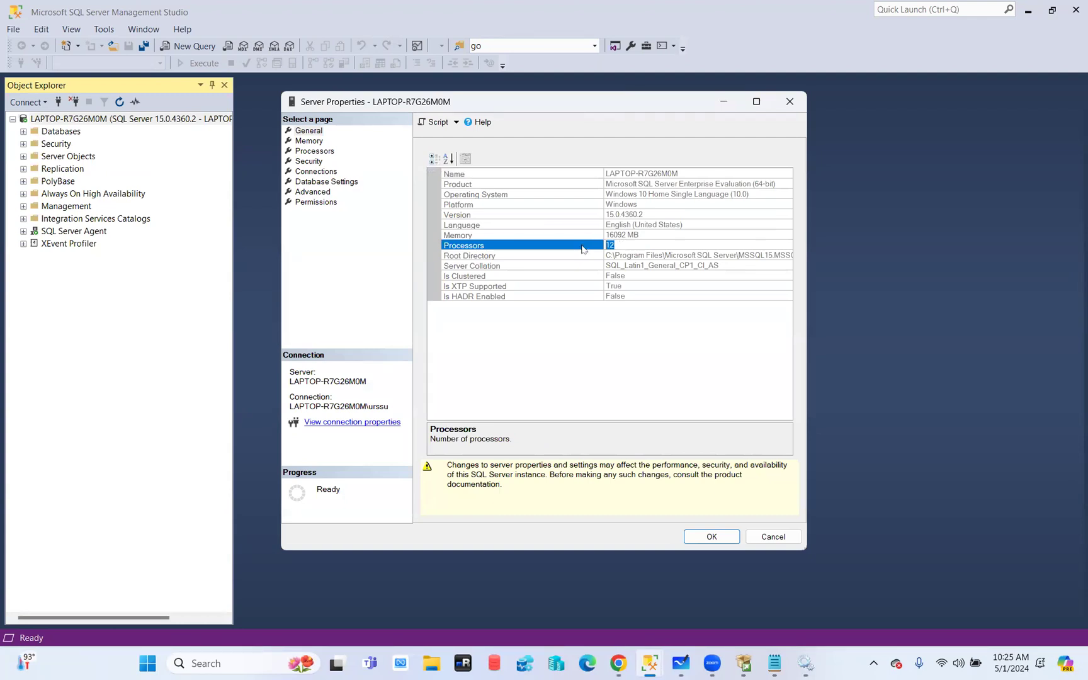
pyautogui.moveTo(743, 666)
pyautogui.click(744, 665)
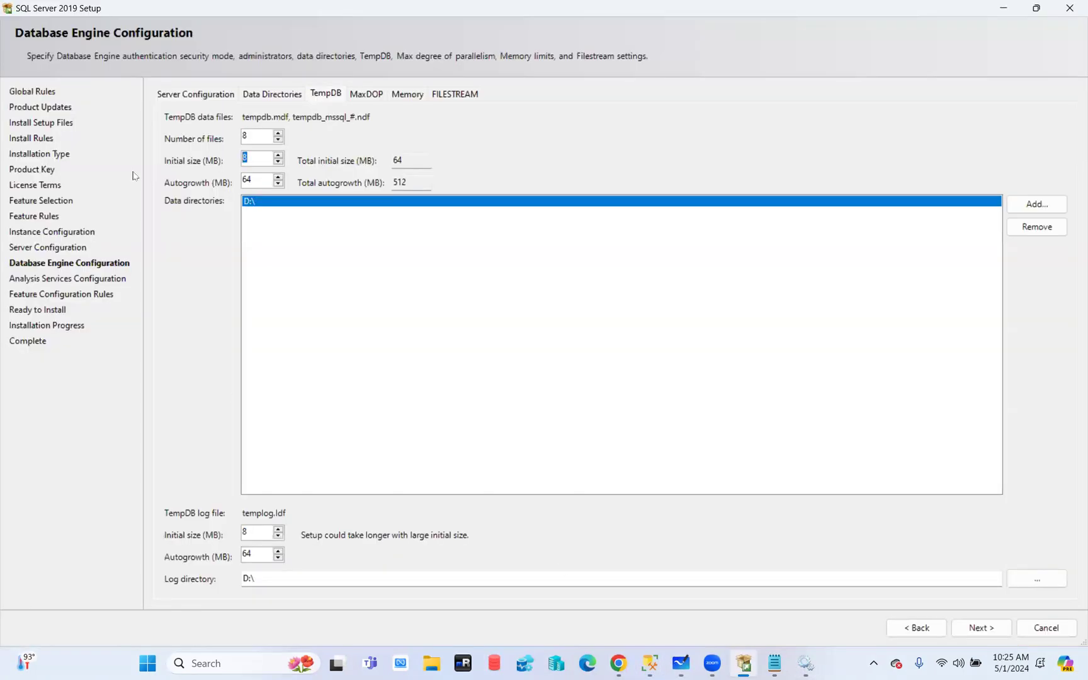
# Check the MaxDOP settings: 12 logical cores detected, maximum degree of parallelism 12
pyautogui.click(260, 158)
pyautogui.click(1069, 7)
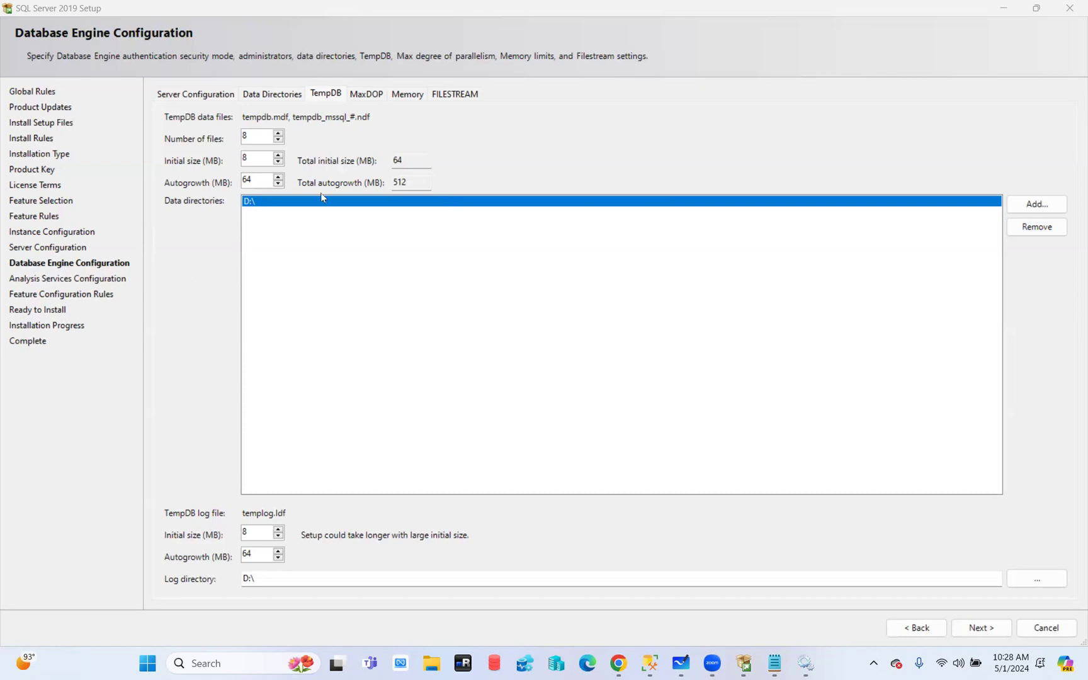
pyautogui.click(365, 94)
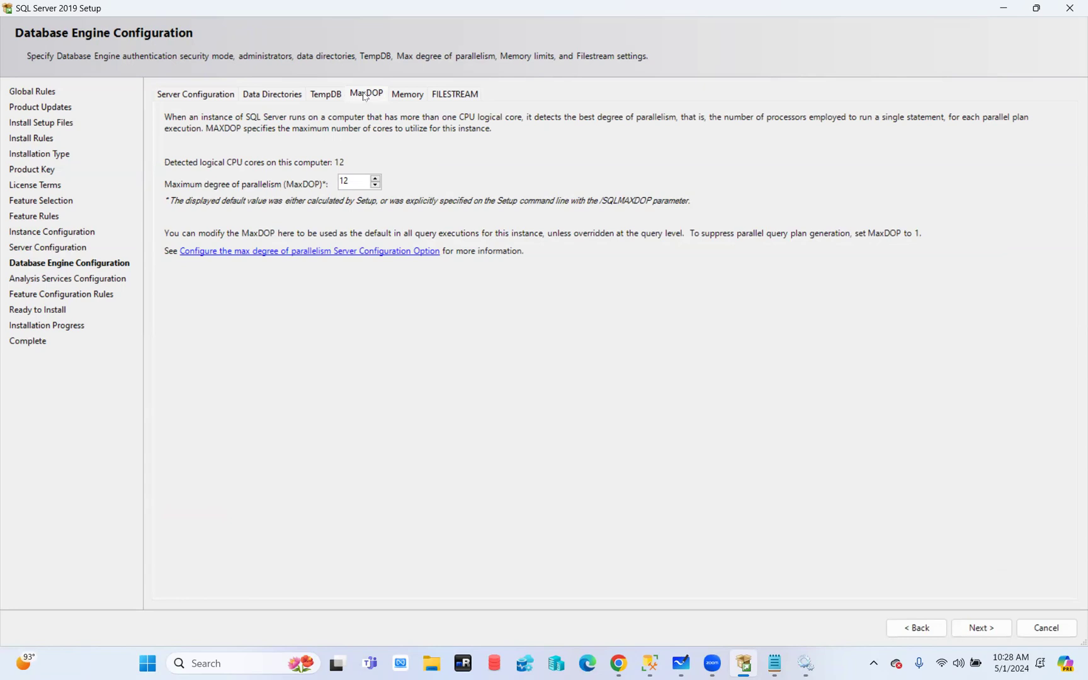
pyautogui.click(407, 94)
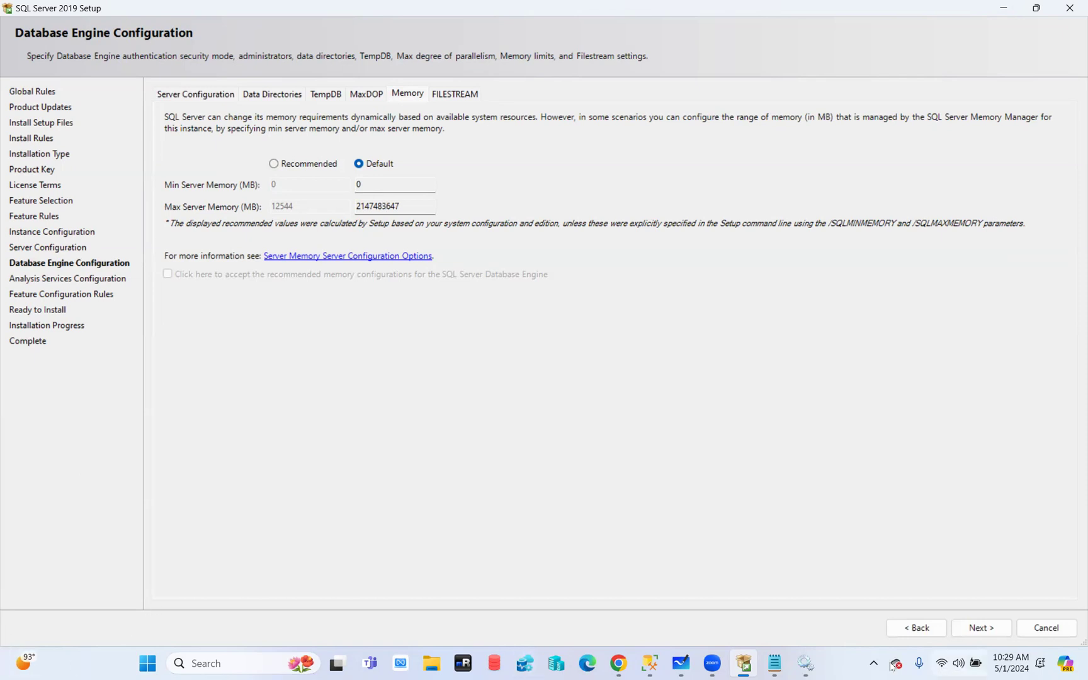
# Bring the Windows Services console to the front from the taskbar
pyautogui.moveTo(642, 667)
pyautogui.click(805, 663)
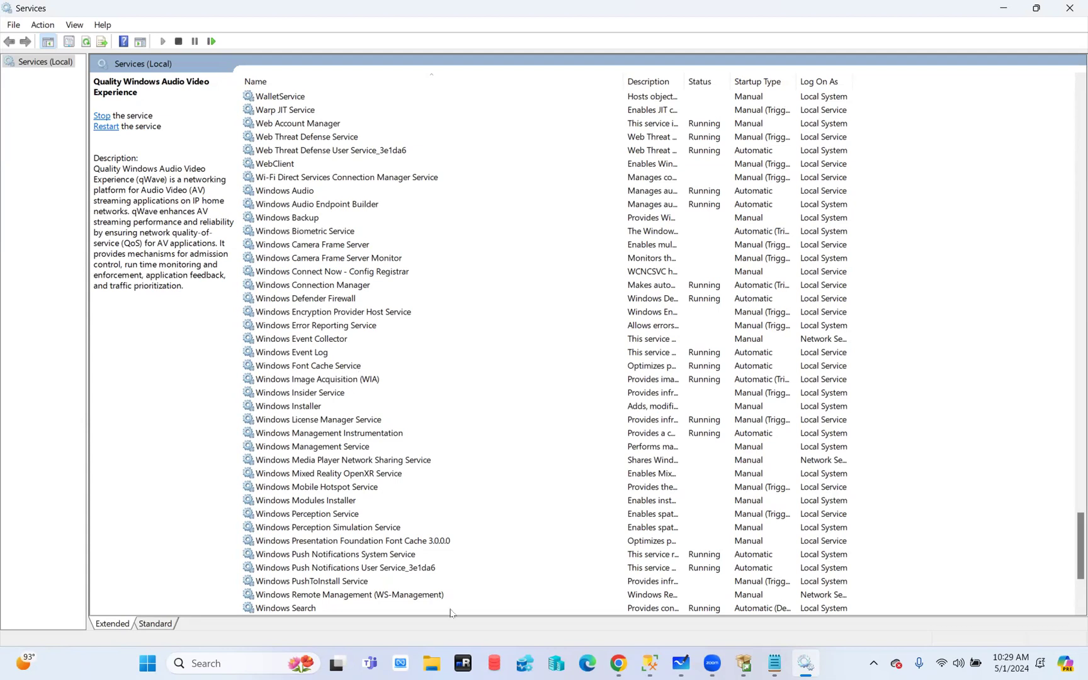
# Switch Setup's memory to Recommended and set minimum server memory to 1024 MB
pyautogui.click(745, 665)
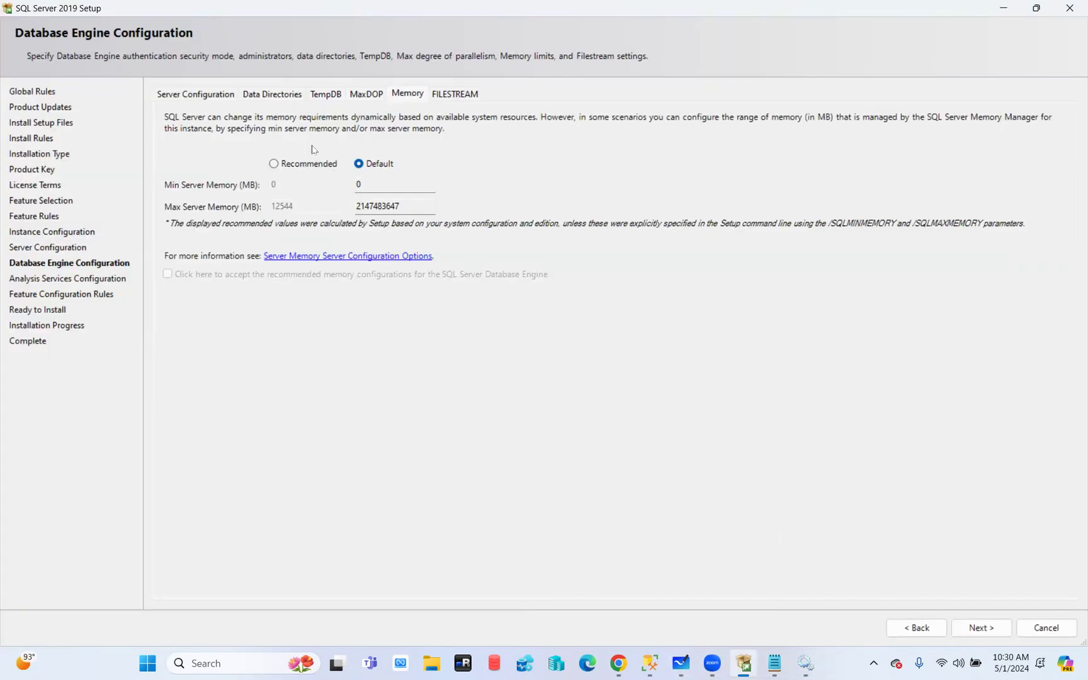
pyautogui.click(274, 164)
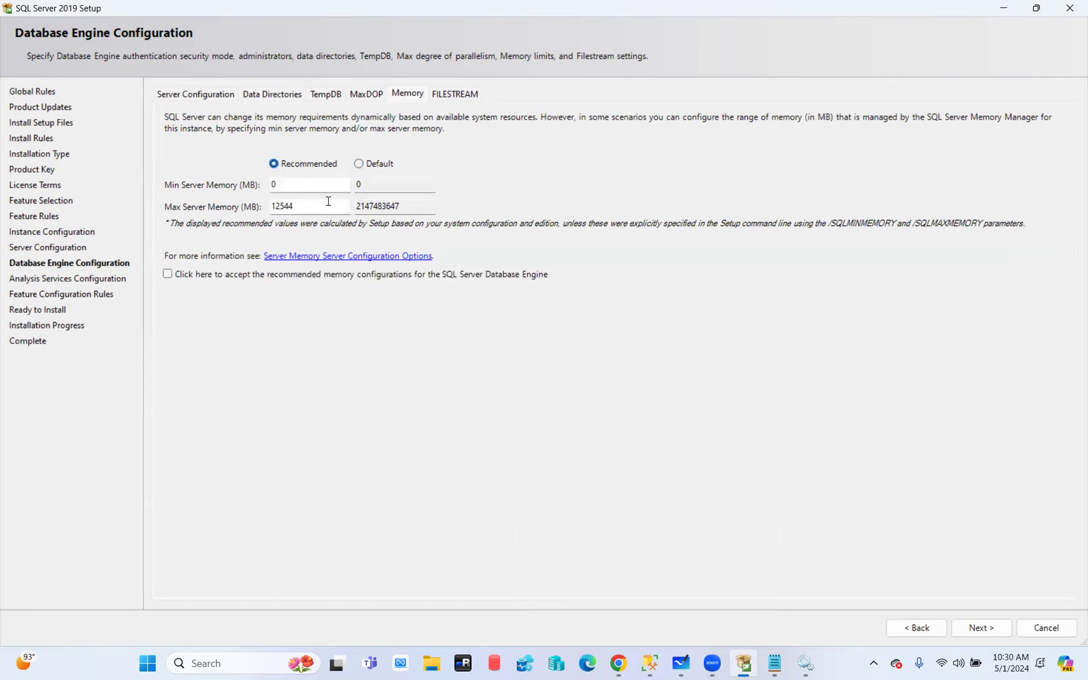
pyautogui.doubleClick(281, 185)
pyautogui.write('1024')
# Keep minimum memory at 1024 MB, then refresh the connected server in Management Studio
pyautogui.press('Tab')
pyautogui.click(649, 663)
pyautogui.click(597, 601)
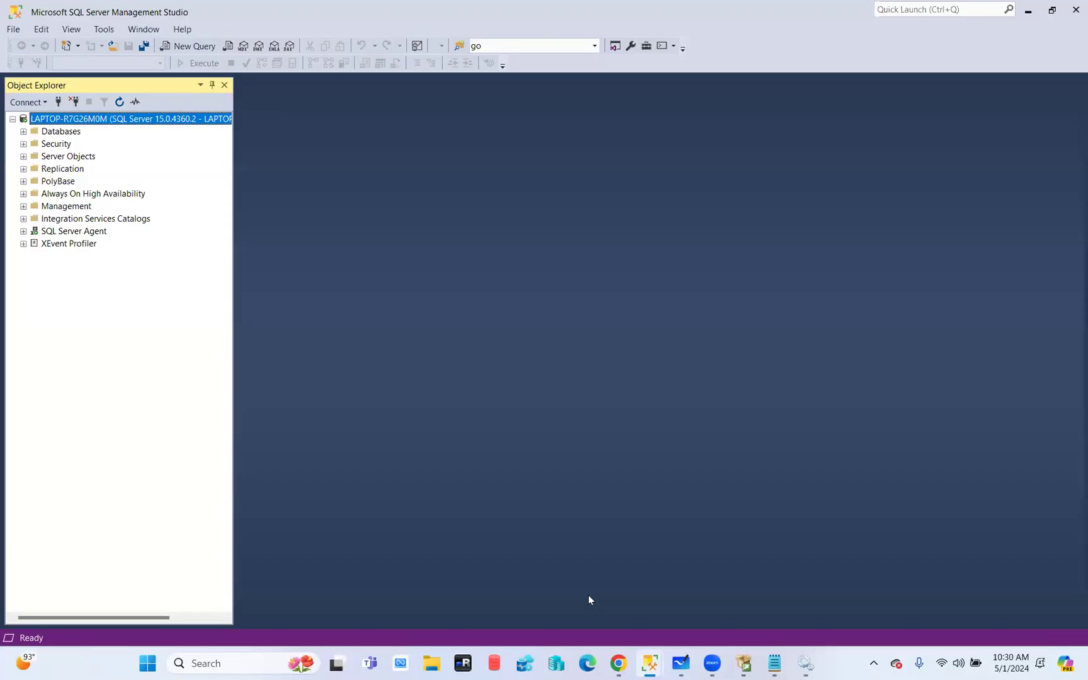
pyautogui.rightClick(49, 124)
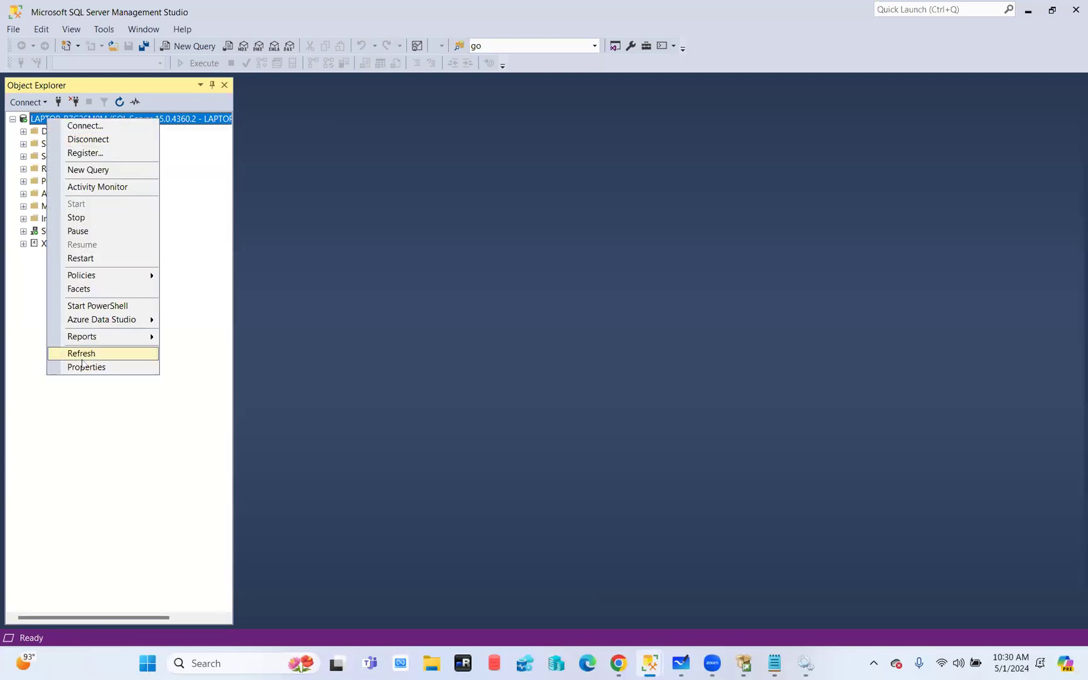
pyautogui.click(82, 354)
# Open the server's Properties to check its 16092 MB memory and 12 processors
pyautogui.rightClick(77, 120)
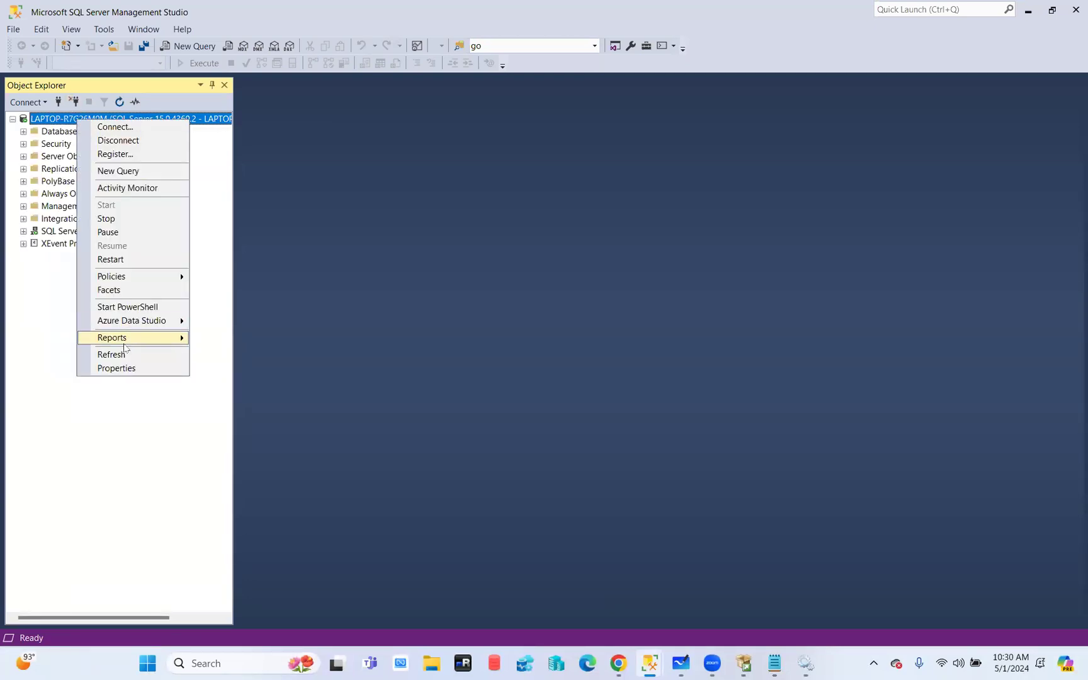
pyautogui.click(117, 368)
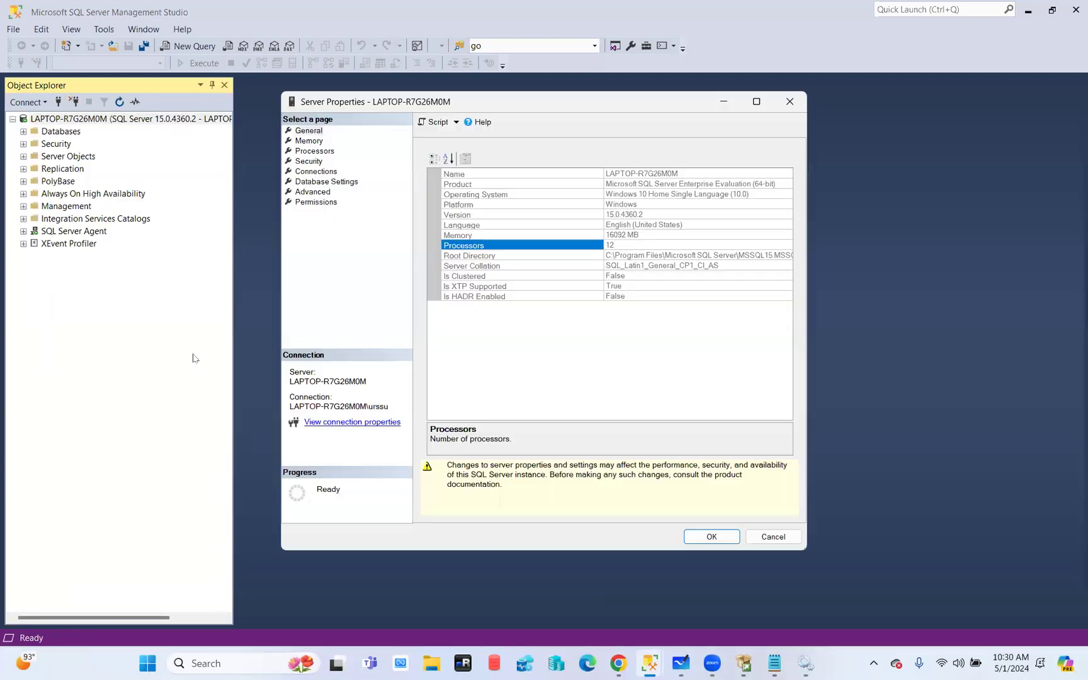
pyautogui.click(608, 235)
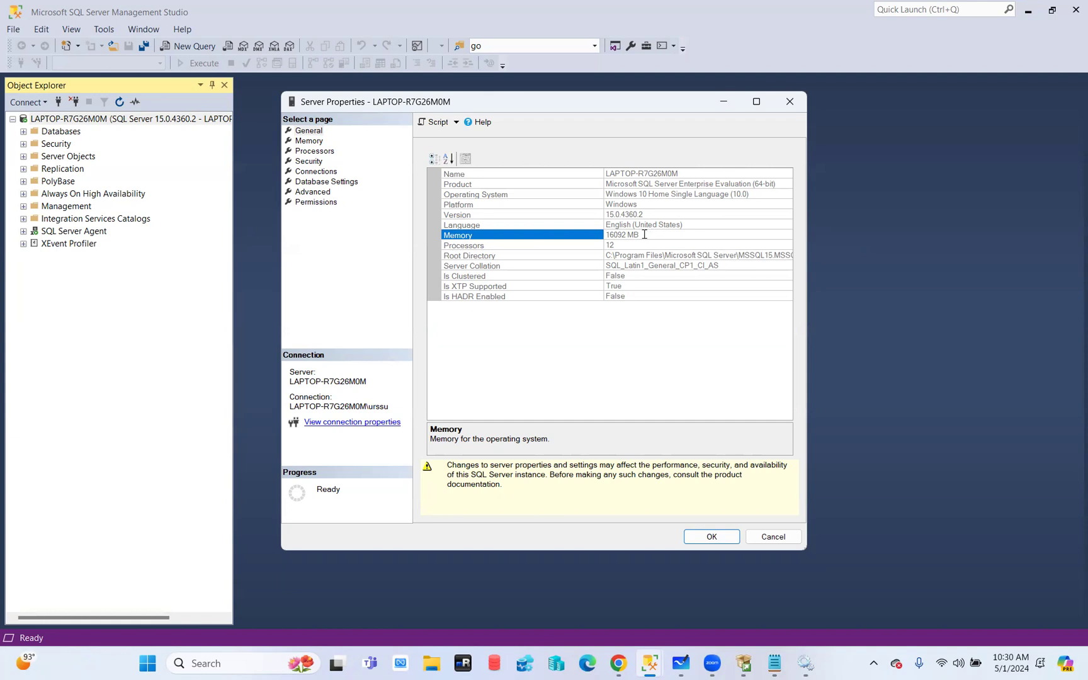
# Back in Setup, change Max Server Memory from 12544 to 11000 MB
pyautogui.moveTo(749, 665)
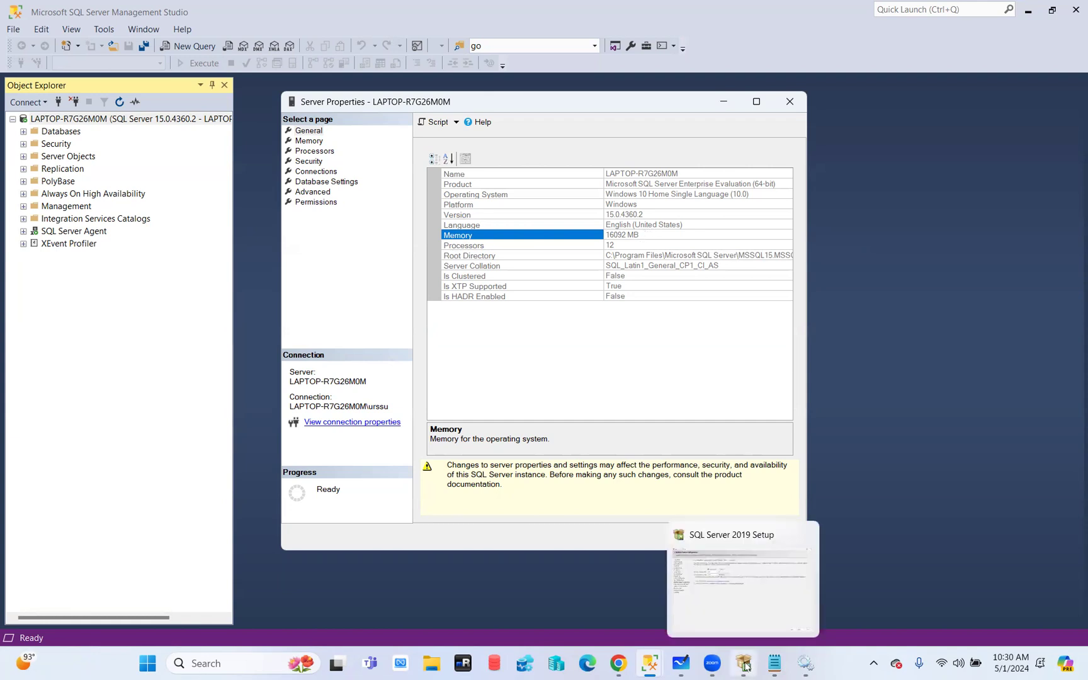
pyautogui.click(745, 666)
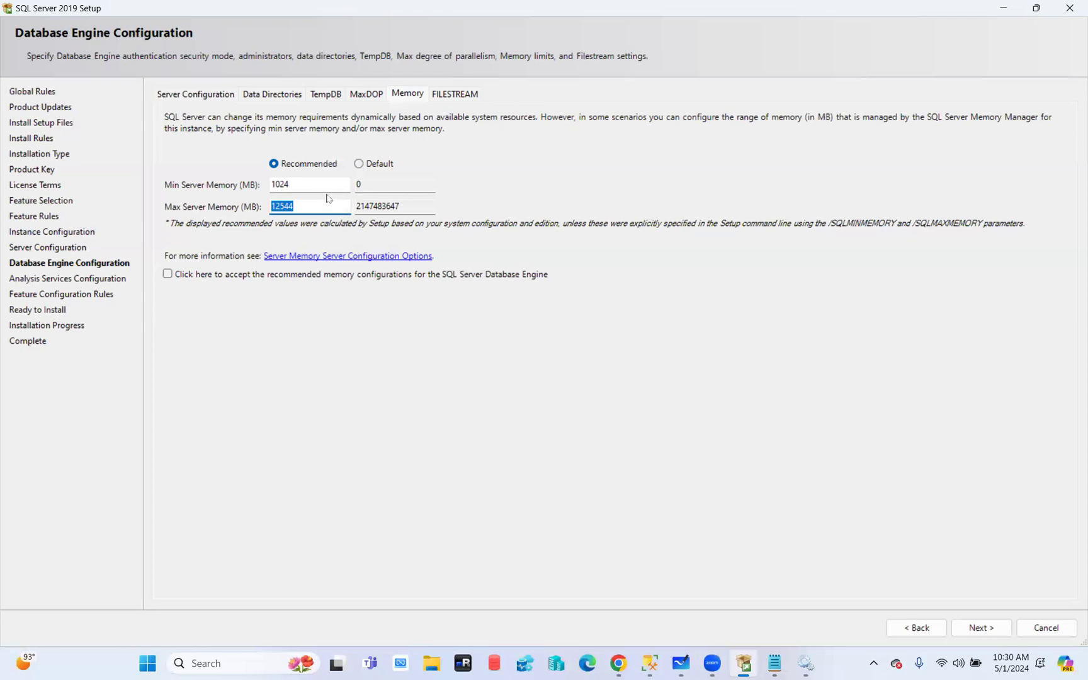
pyautogui.moveTo(305, 204); pyautogui.dragTo(169, 205)
pyautogui.write('11000')
# Check that MaxDOP is set to 12, then return to the Memory settings
pyautogui.click(368, 93)
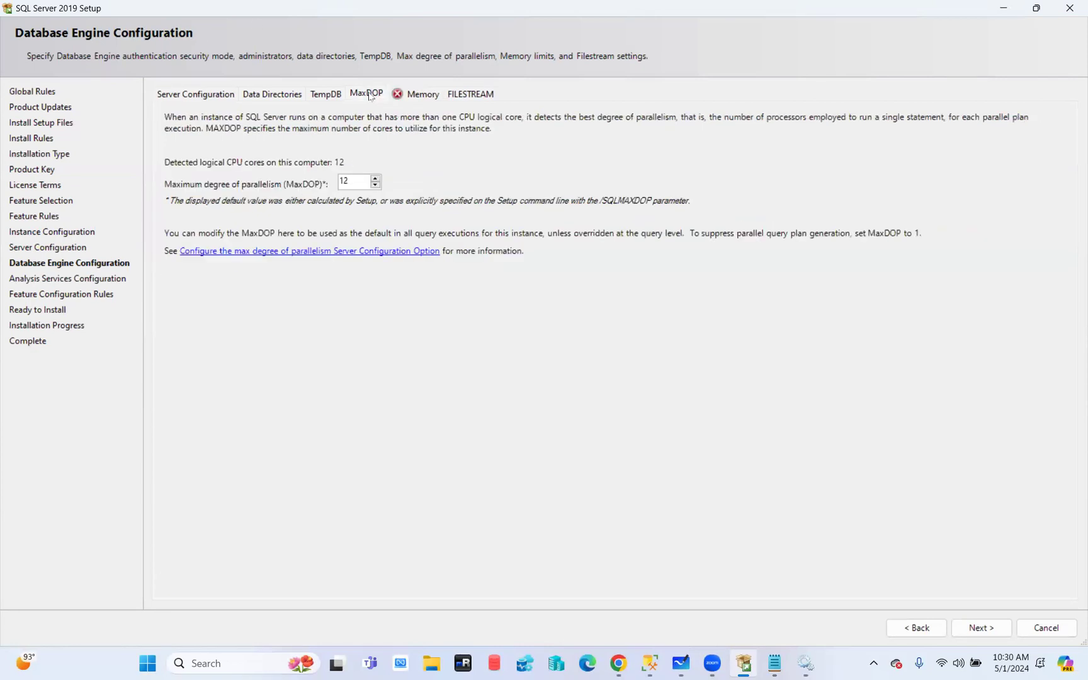
pyautogui.moveTo(356, 181); pyautogui.dragTo(261, 186)
pyautogui.click(411, 99)
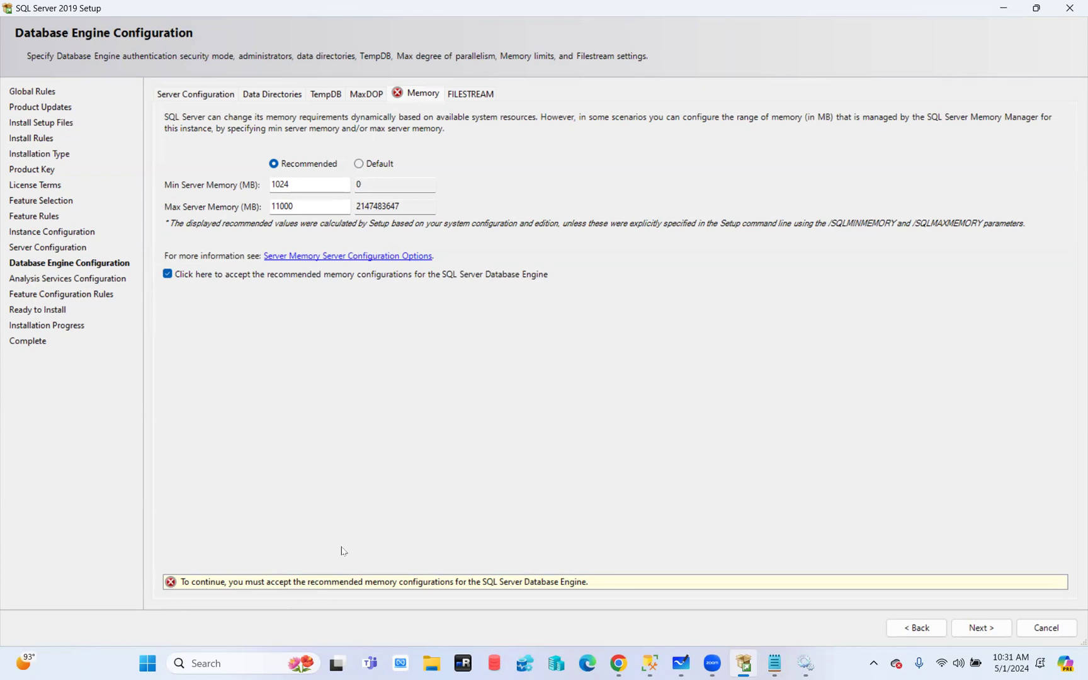
# Use recommended limits with Max Server Memory 12000 MB and accept the recommended configuration
pyautogui.click(168, 274)
pyautogui.click(167, 275)
pyautogui.click(359, 164)
pyautogui.click(275, 165)
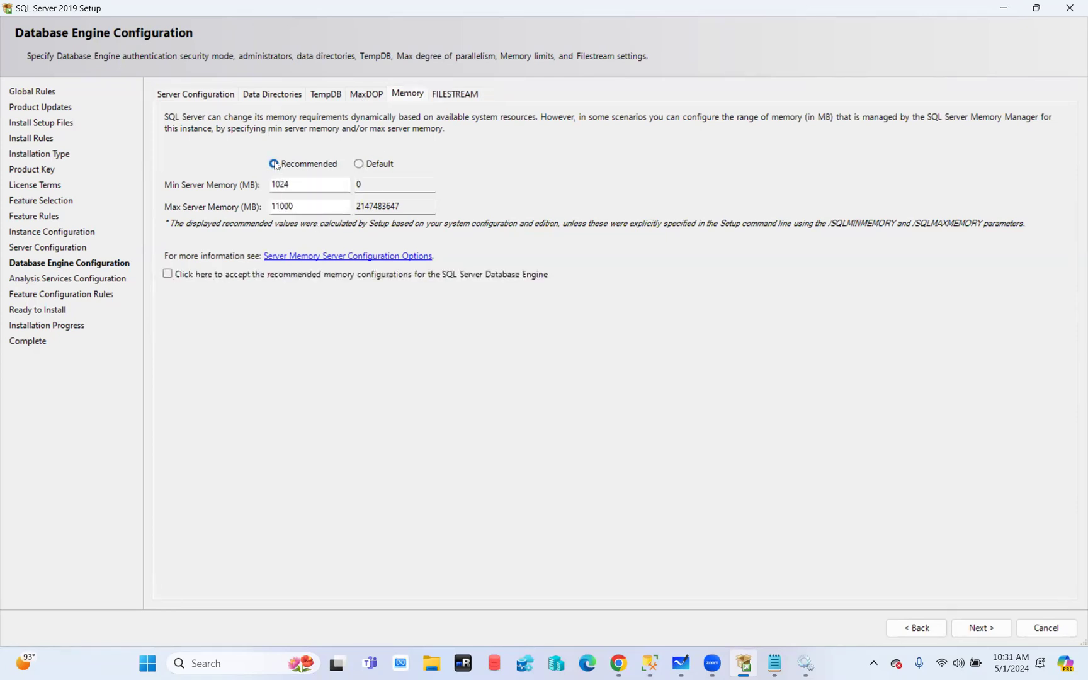
pyautogui.doubleClick(285, 207)
pyautogui.write('12000')
pyautogui.click(167, 274)
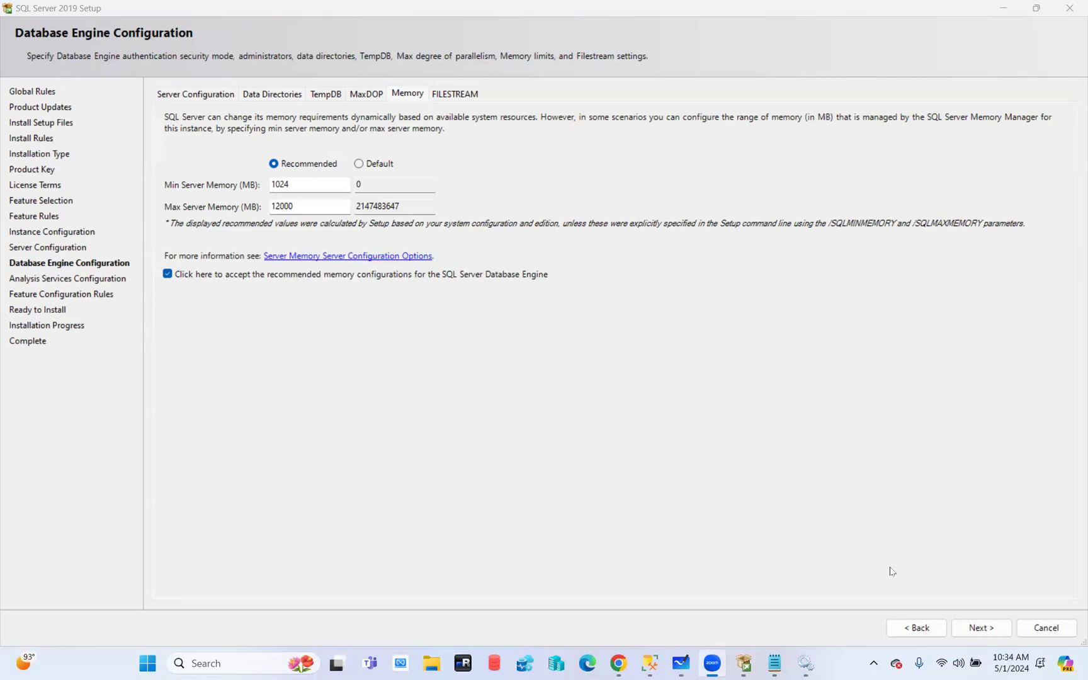
# Advance to Analysis Services Configuration and pick PowerPivot Mode instead of Tabular Mode
pyautogui.click(978, 632)
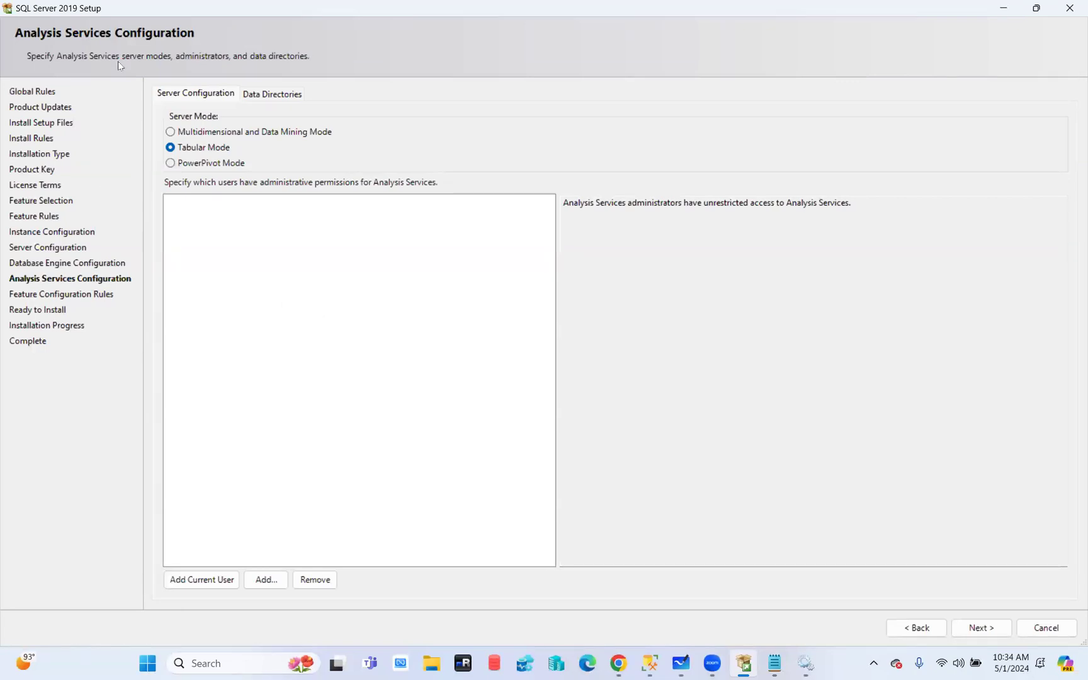
pyautogui.click(214, 136)
pyautogui.click(191, 148)
pyautogui.click(201, 167)
# Add the current user as Analysis Services administrator, then review Database Engine data directories
pyautogui.click(205, 582)
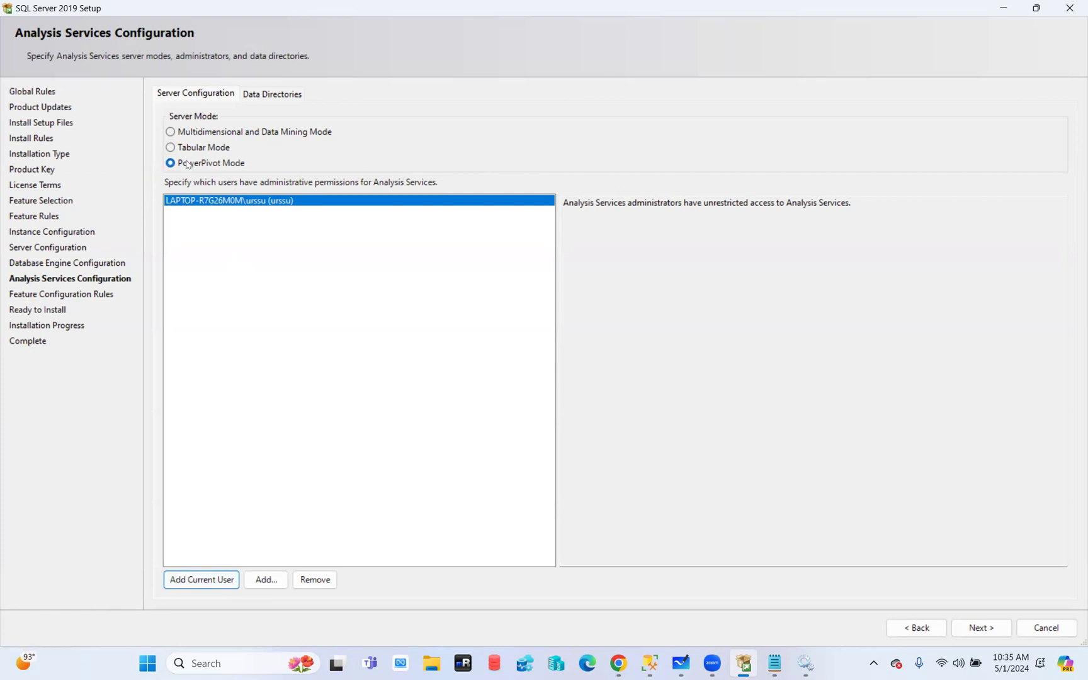
pyautogui.click(274, 97)
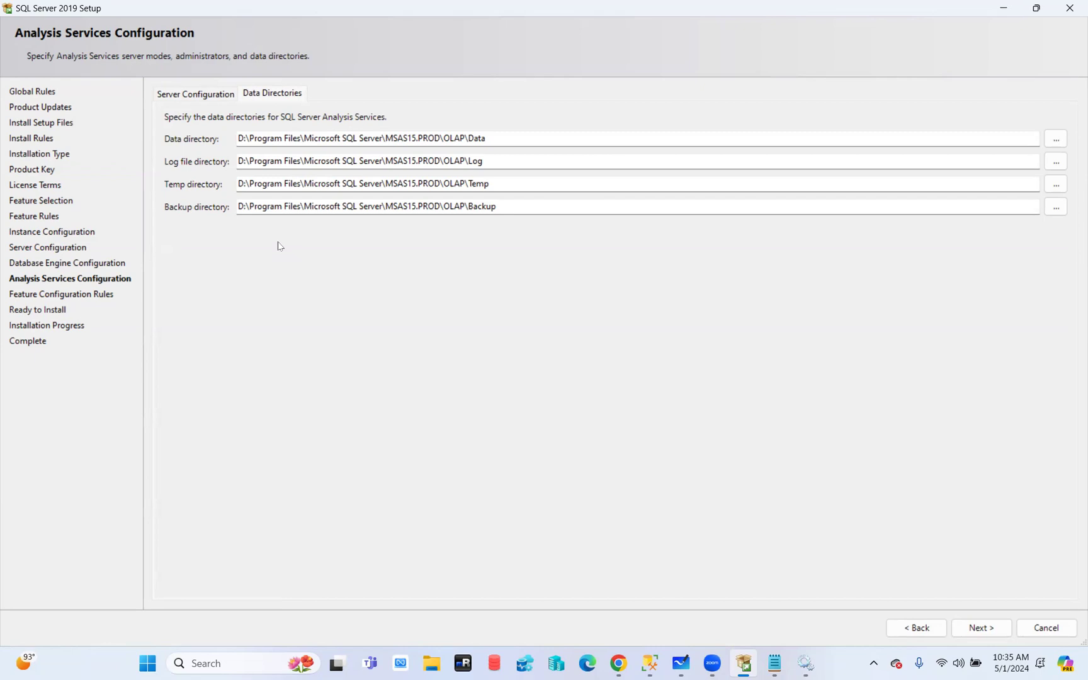
pyautogui.click(191, 96)
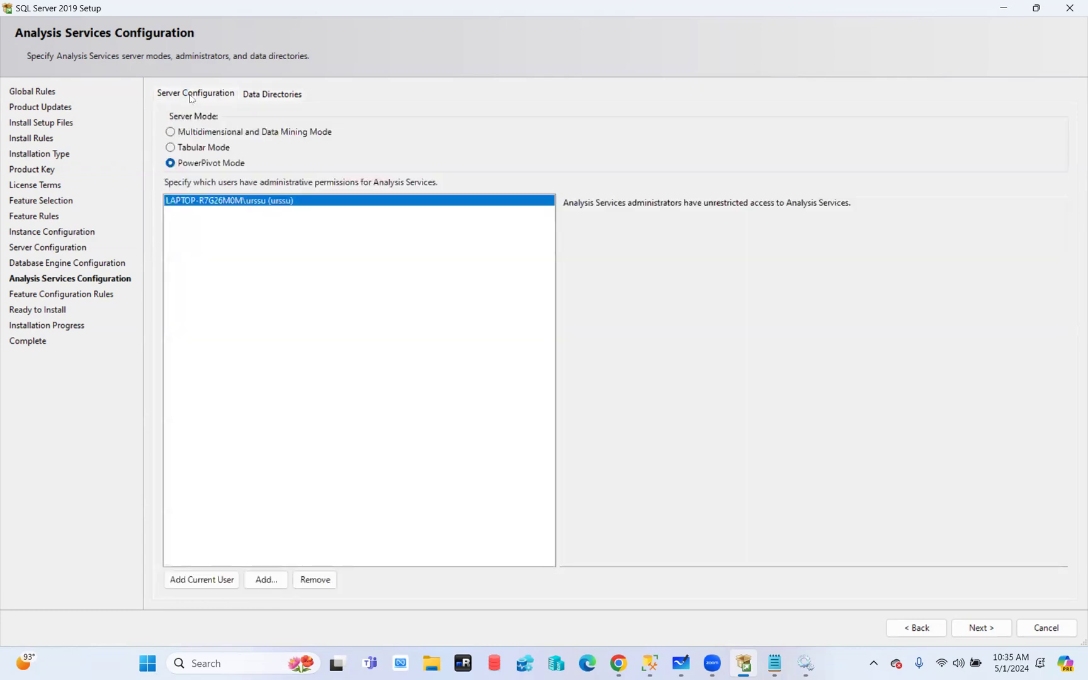
pyautogui.click(919, 628)
pyautogui.click(269, 96)
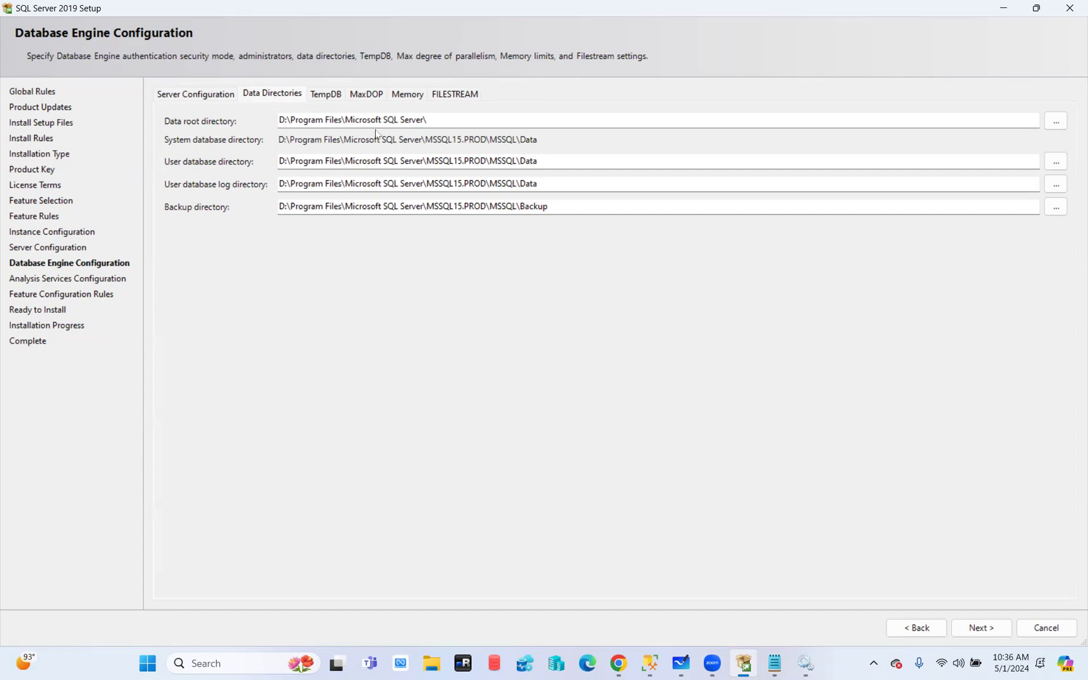
# Review the TempDB and MaxDOP settings, then advance to Analysis Services Configuration
pyautogui.click(323, 94)
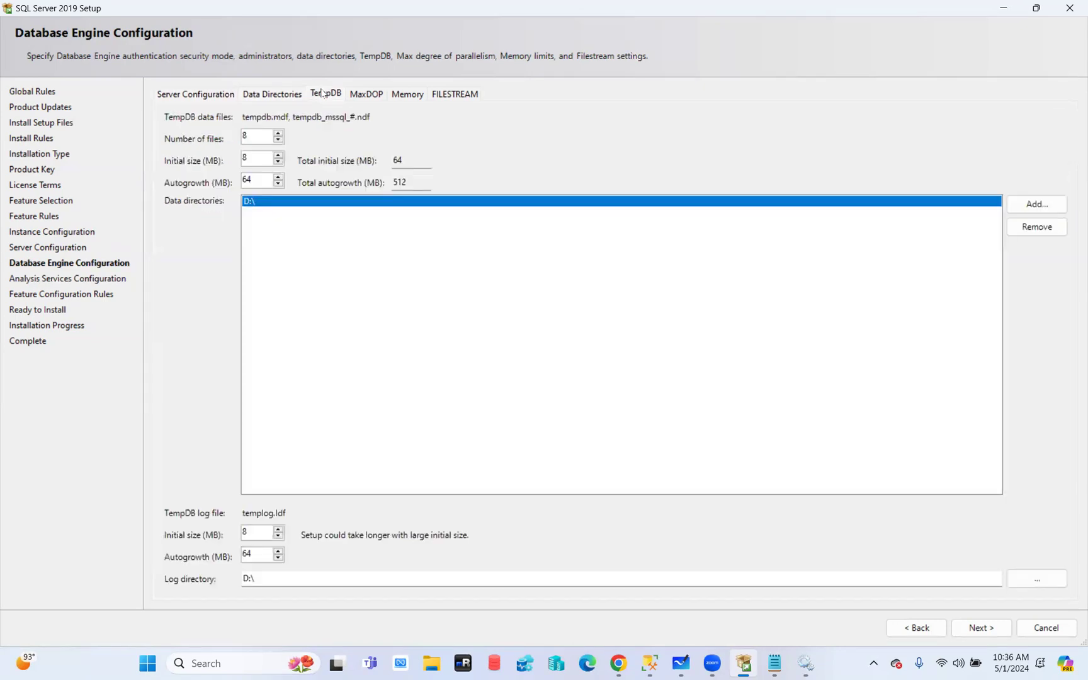
pyautogui.click(365, 94)
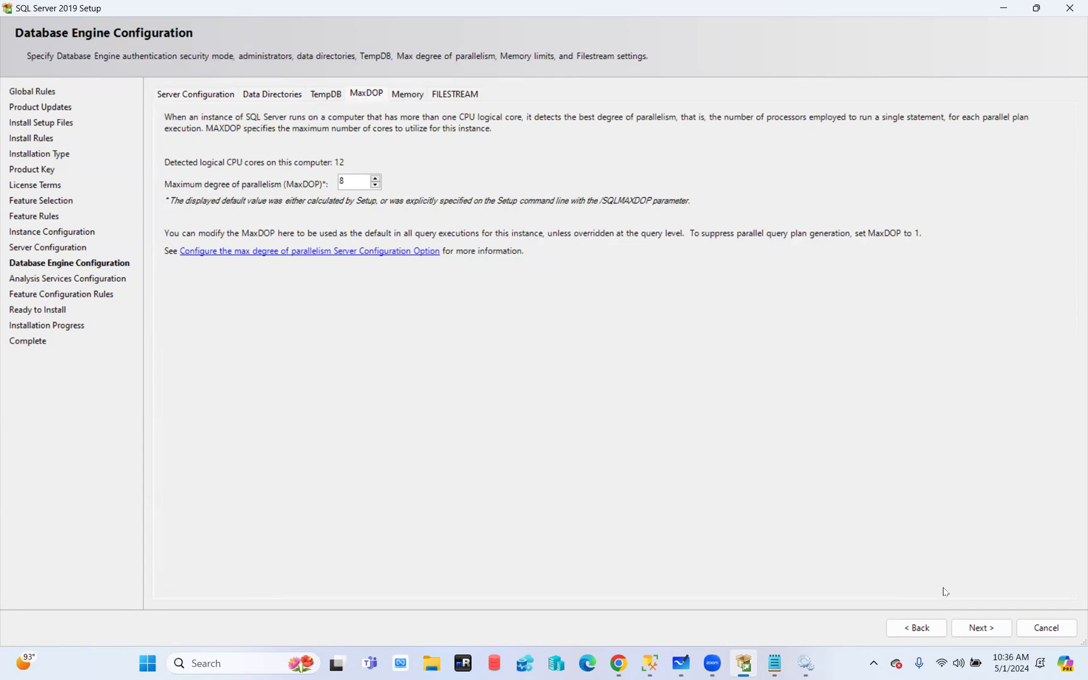
pyautogui.click(983, 627)
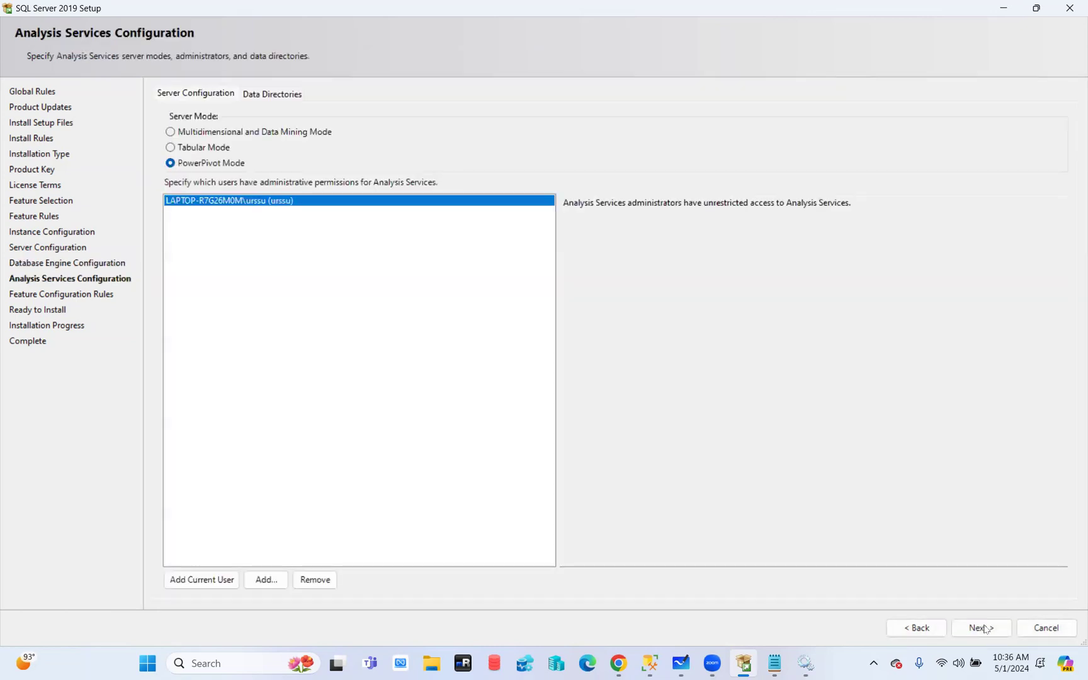
# Review the Analysis Services data directories and proceed to the Ready to Install summary
pyautogui.click(274, 96)
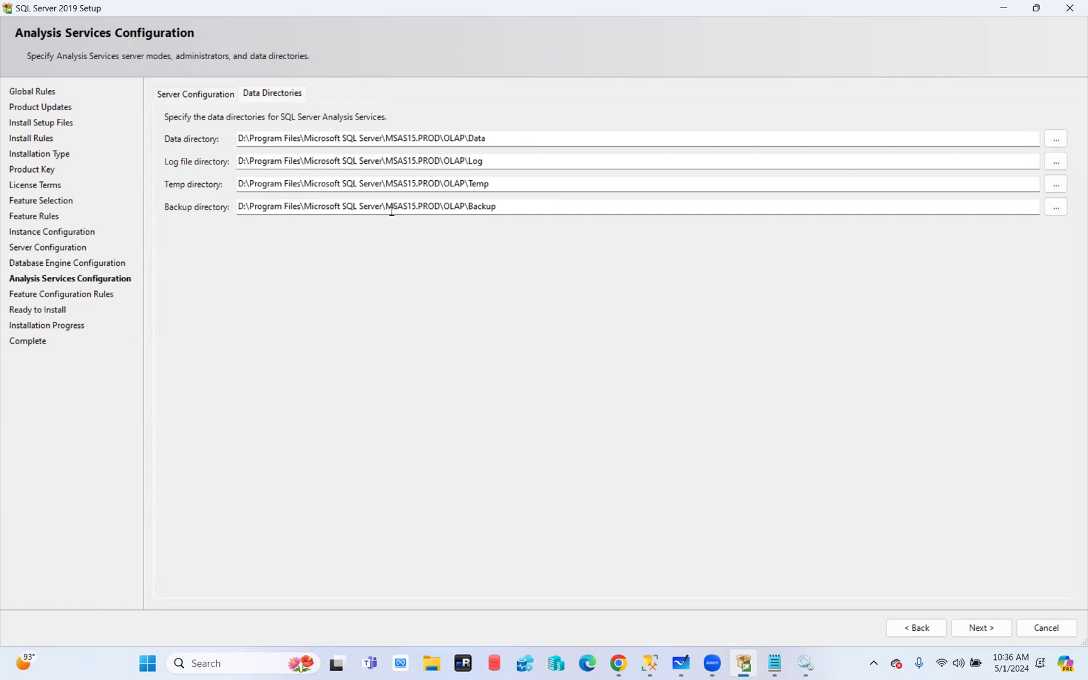
pyautogui.click(977, 628)
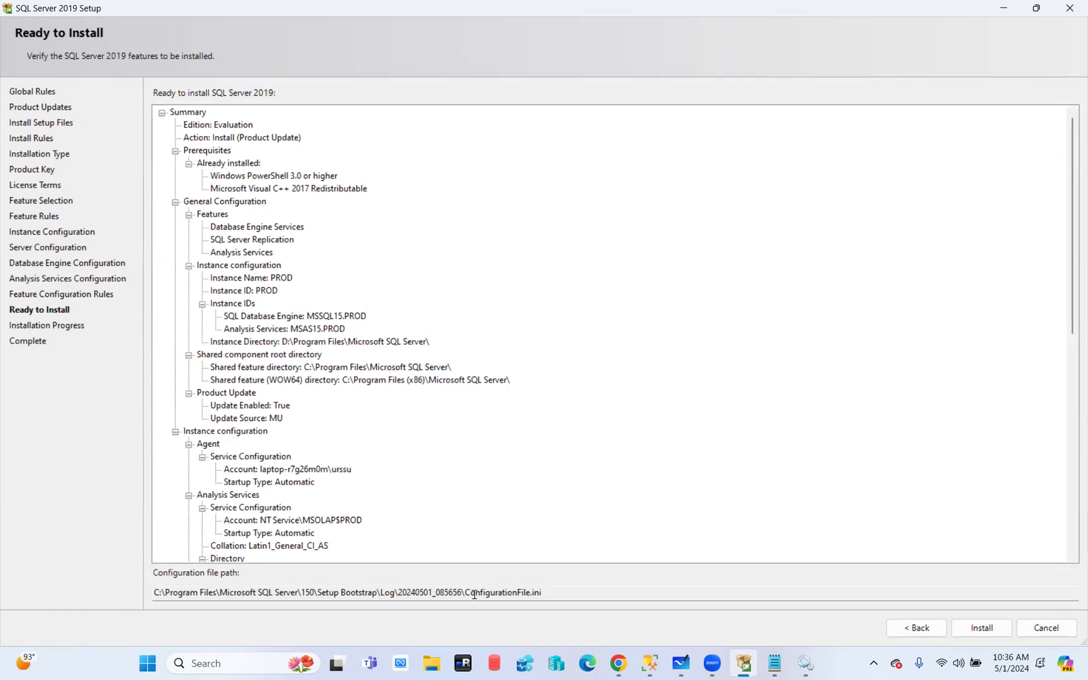
pyautogui.moveTo(563, 595); pyautogui.dragTo(144, 607)
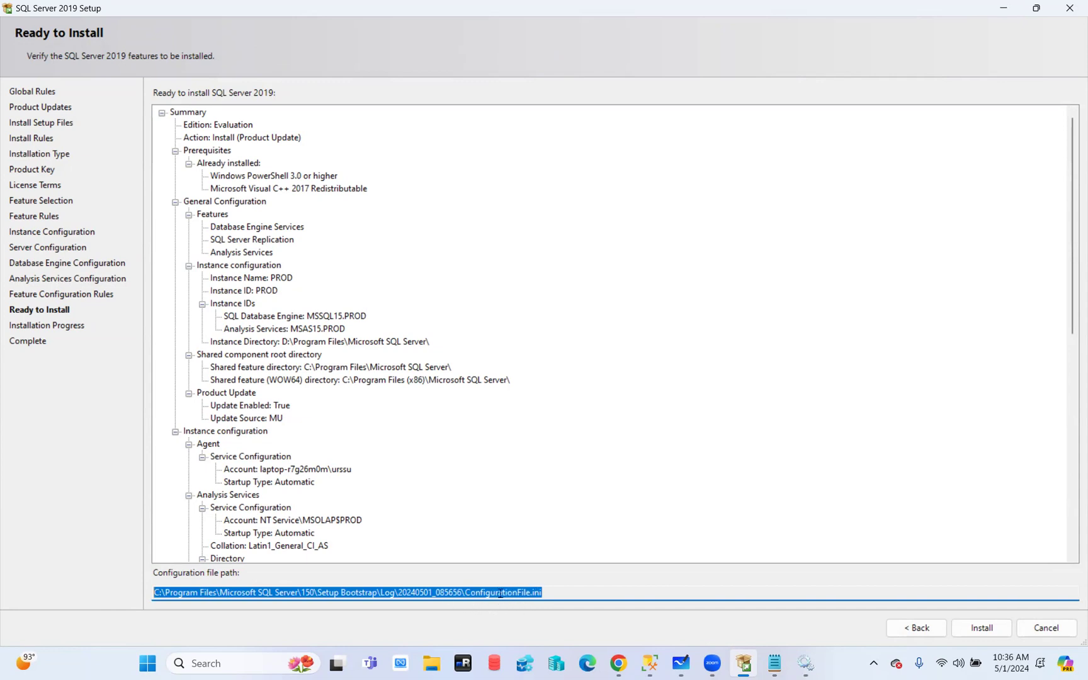
pyautogui.click(555, 593)
pyautogui.moveTo(565, 597); pyautogui.dragTo(144, 604)
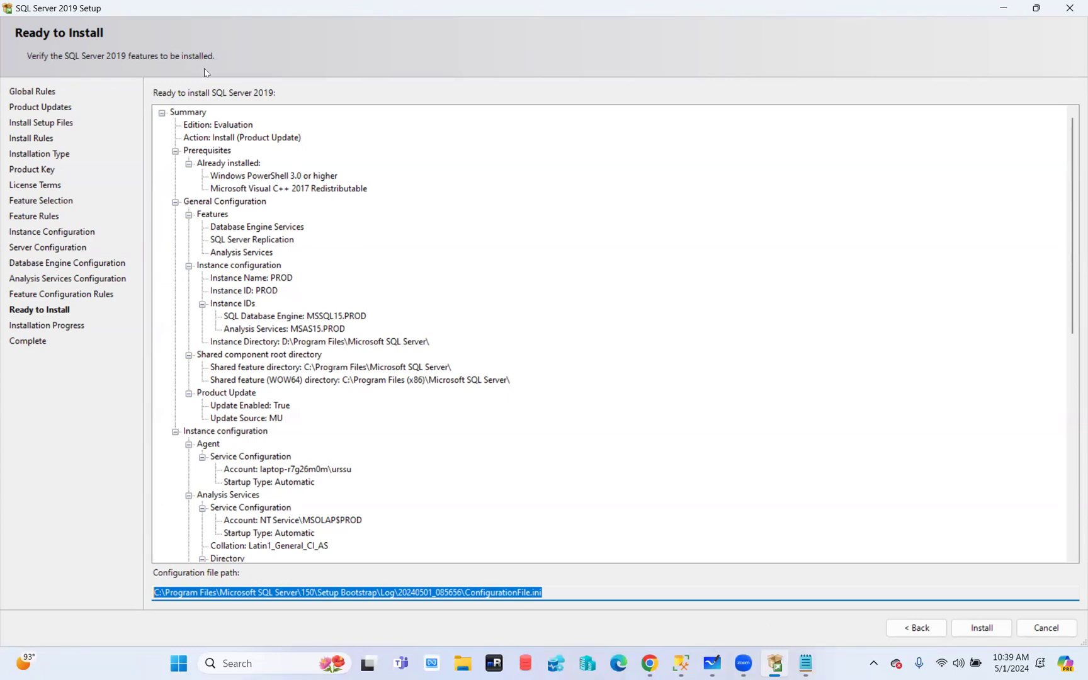
pyautogui.scroll(-4, 252, 299)
pyautogui.scroll(-8, 252, 304)
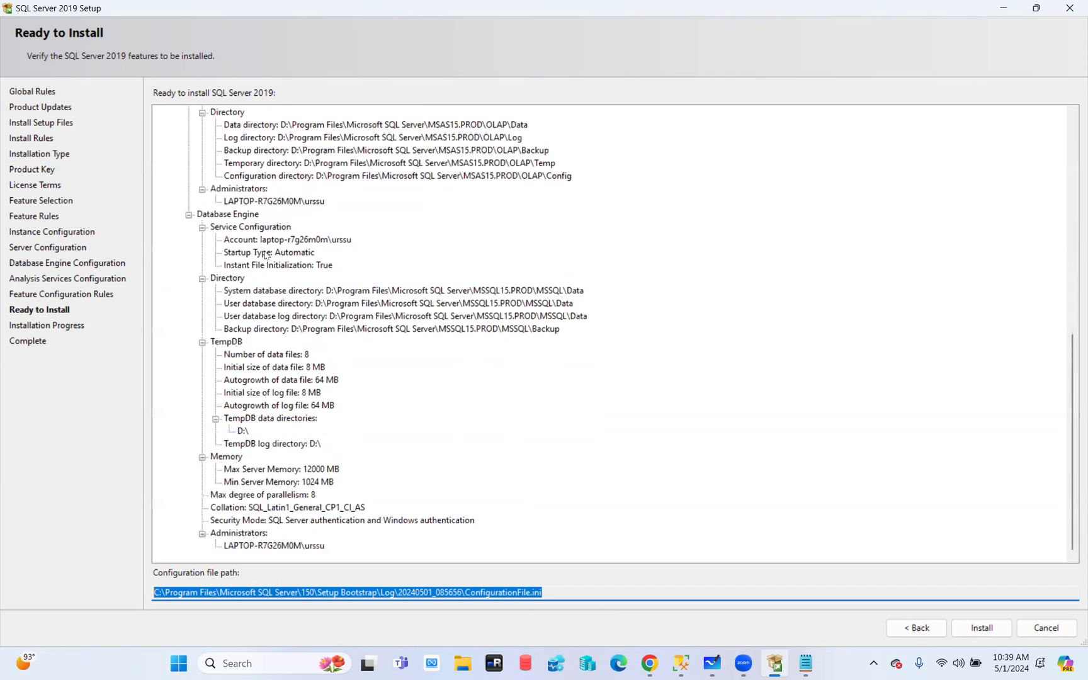
pyautogui.scroll(9, 321, 417)
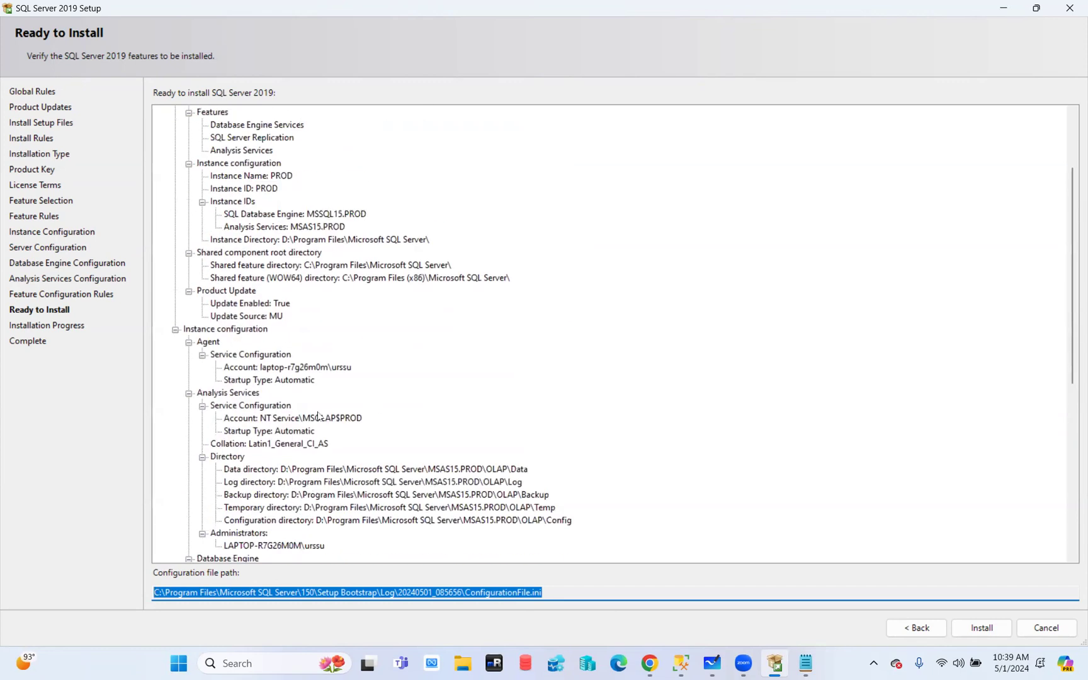
# Start the installation, which halts on a permission error for D:\System Volume Information
pyautogui.click(982, 628)
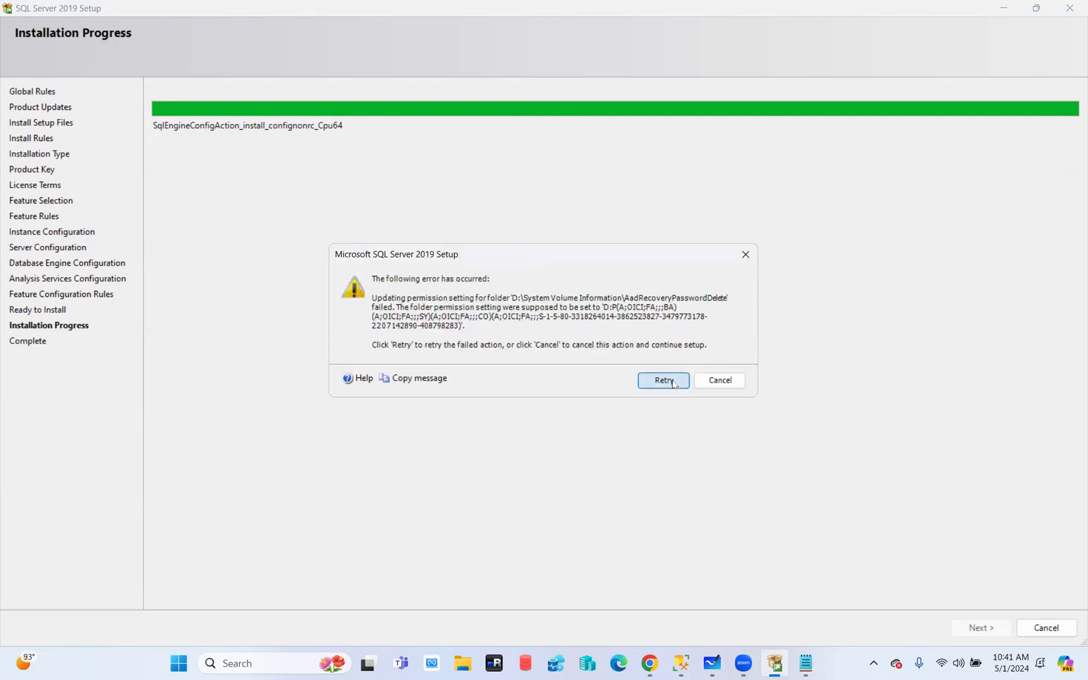
# Skip both failed setup actions and acknowledge the service start error so setup finishes
pyautogui.click(719, 382)
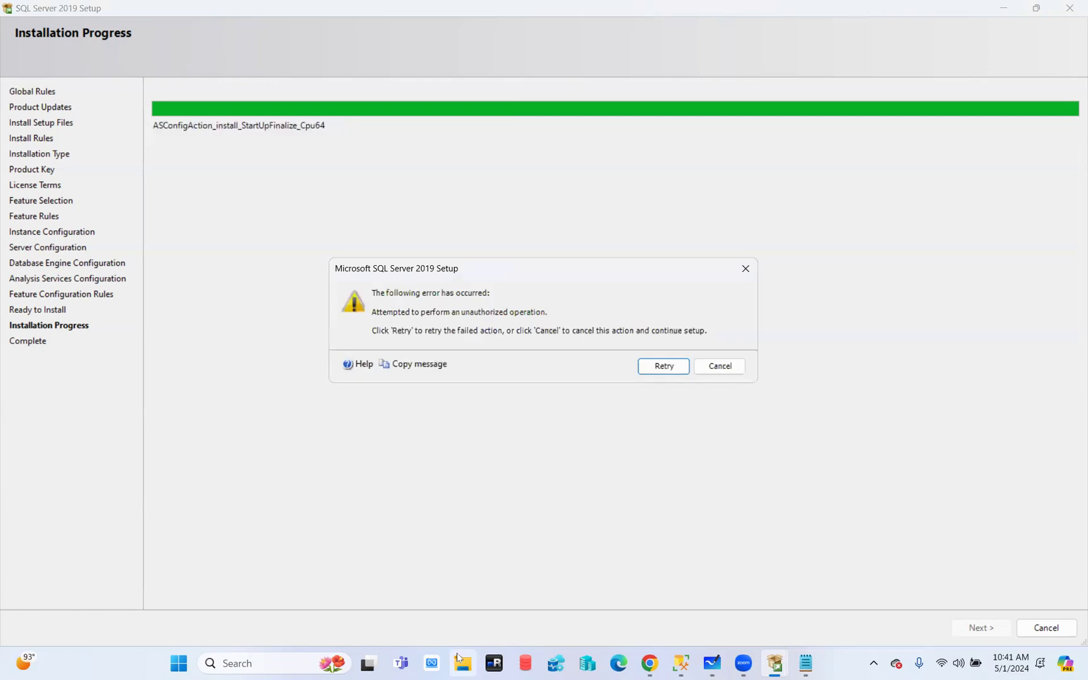
pyautogui.click(714, 371)
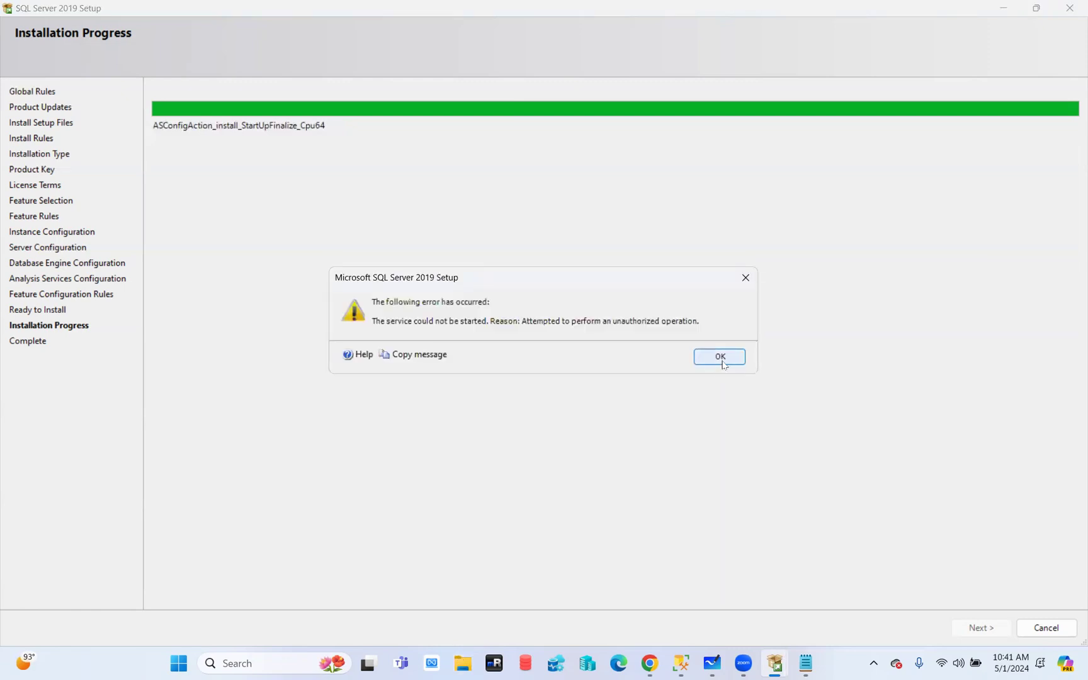
pyautogui.click(721, 359)
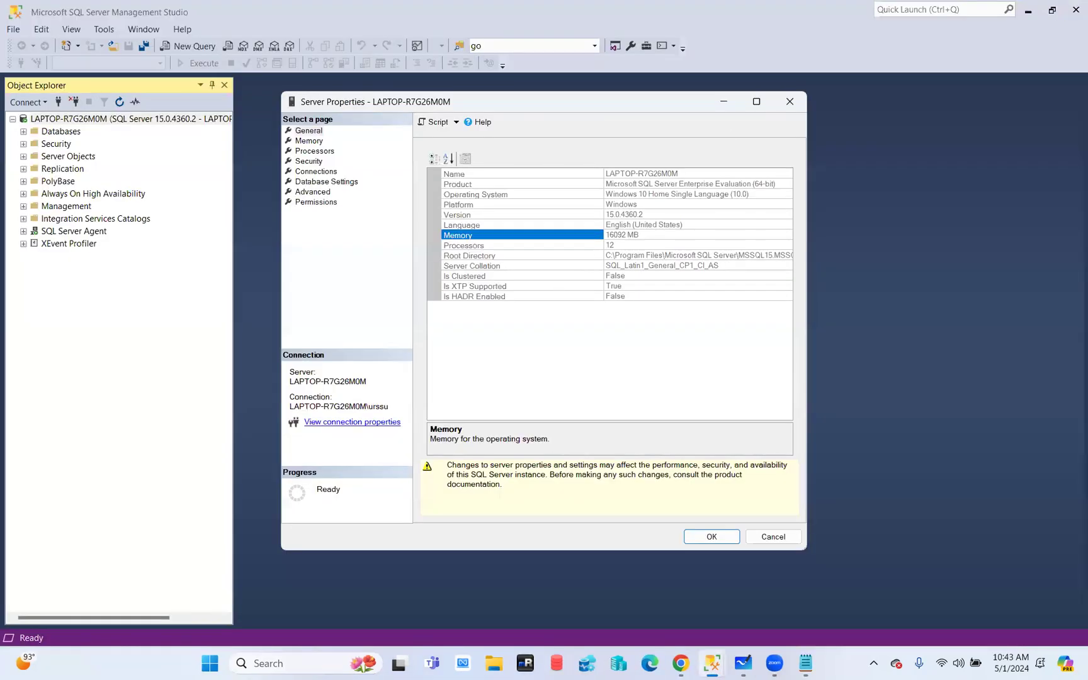
# Close the Server Properties dialog, leaving Object Explorer connected to the local instance
pyautogui.click(790, 102)
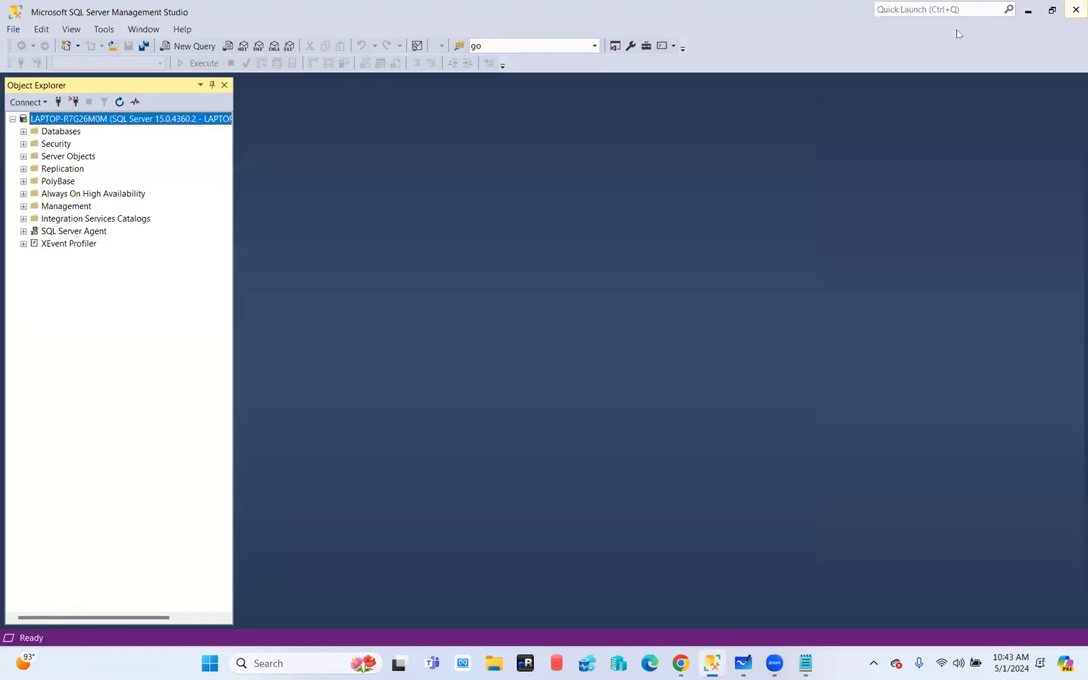